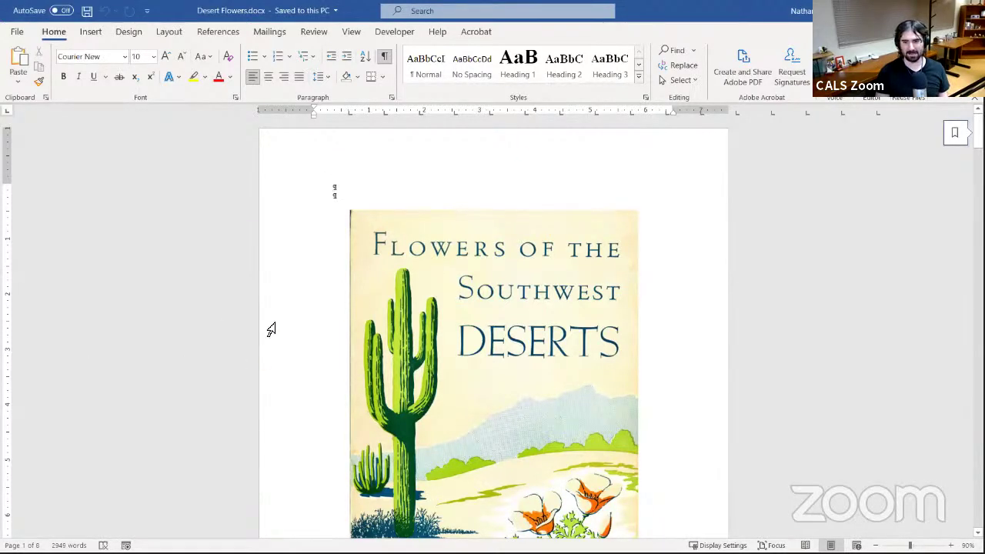
- Hide the formatting marks and enlarge the view of the booklet's title page to 140%
{"action": "left_click", "coordinate": [385, 57]}
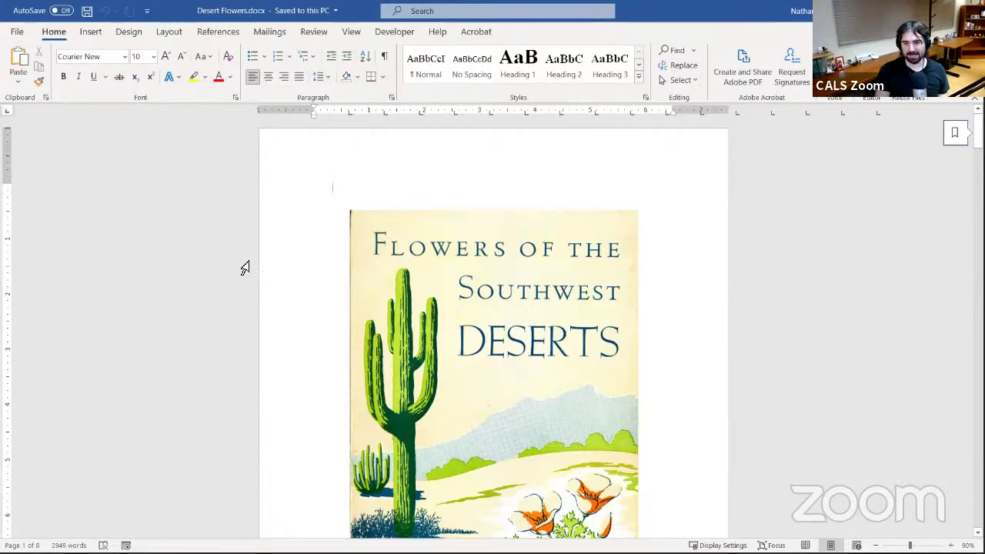
{"action": "scroll", "coordinate": [248, 267], "scroll_direction": "down", "scroll_amount": 3}
{"action": "scroll", "coordinate": [248, 267], "scroll_direction": "down", "scroll_amount": 10}
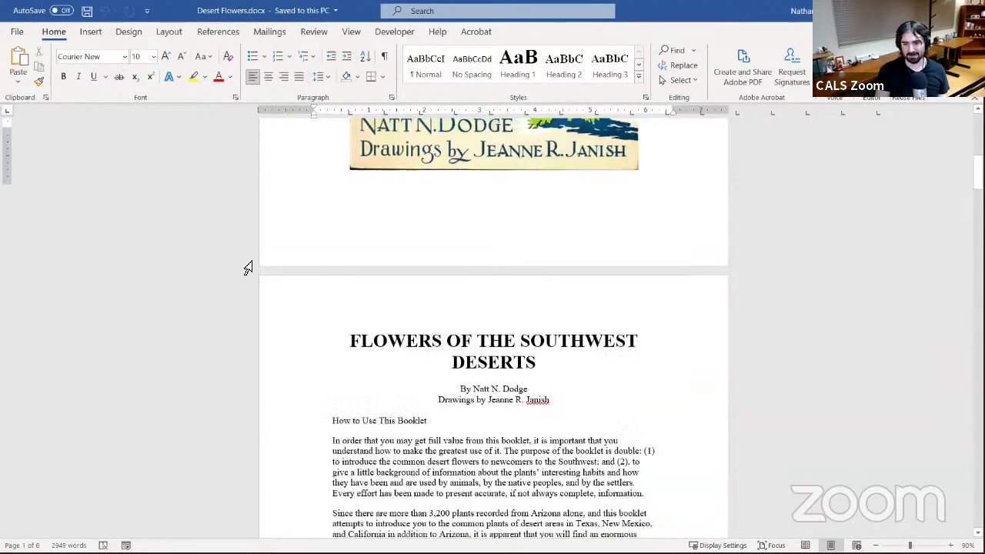
{"action": "scroll", "coordinate": [248, 267], "scroll_direction": "up", "scroll_amount": 1}
{"action": "scroll", "coordinate": [247, 267], "scroll_direction": "up", "scroll_amount": 8}
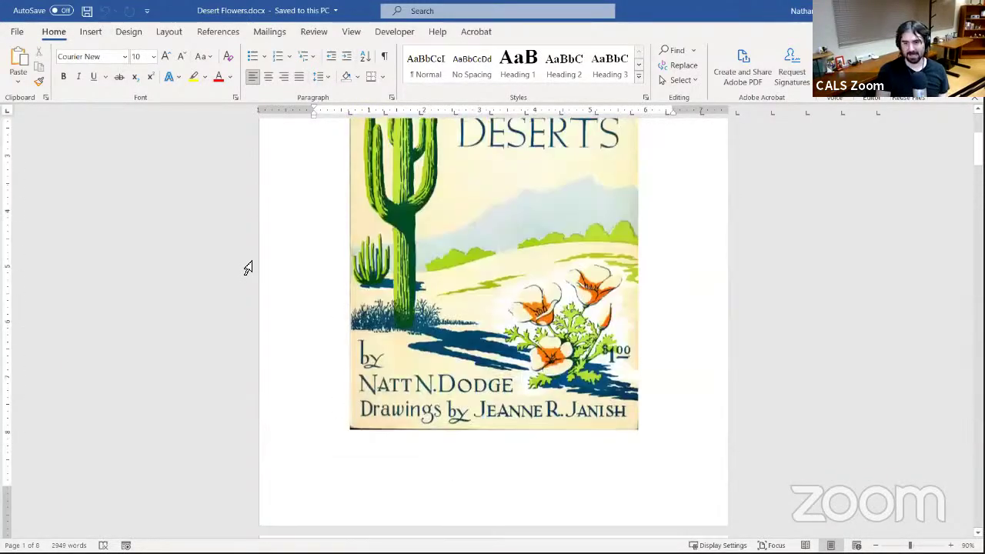
{"action": "scroll", "coordinate": [248, 268], "scroll_direction": "down", "scroll_amount": 9}
{"action": "scroll", "coordinate": [240, 268], "scroll_direction": "down", "scroll_amount": 1}
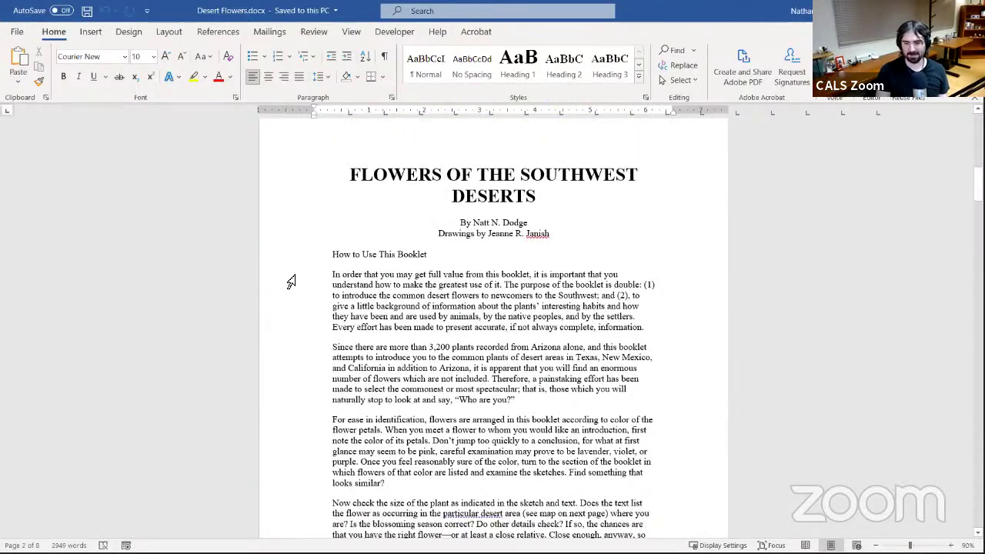
{"action": "scroll", "coordinate": [242, 355], "scroll_direction": "down", "scroll_amount": 3}
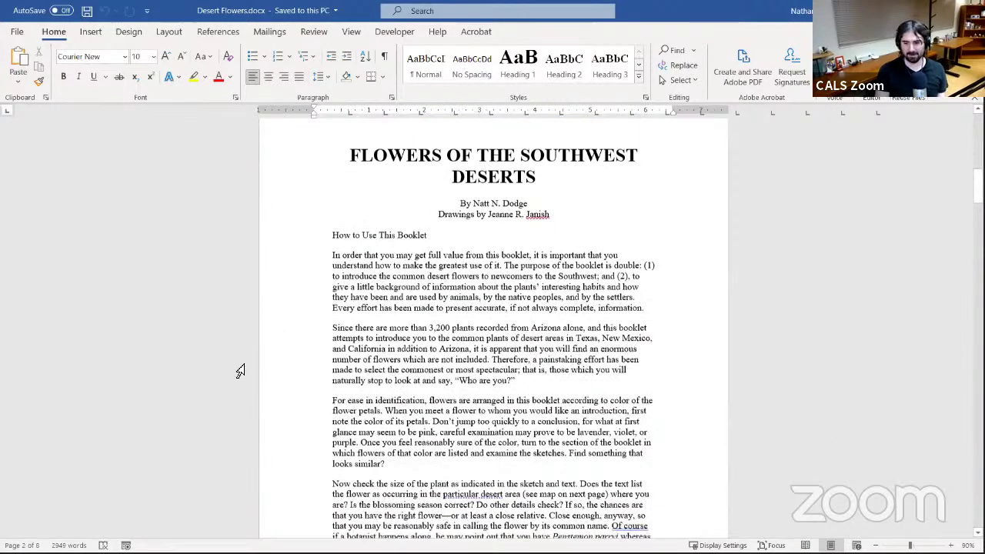
{"action": "scroll", "coordinate": [253, 316], "scroll_direction": "up", "scroll_amount": 2}
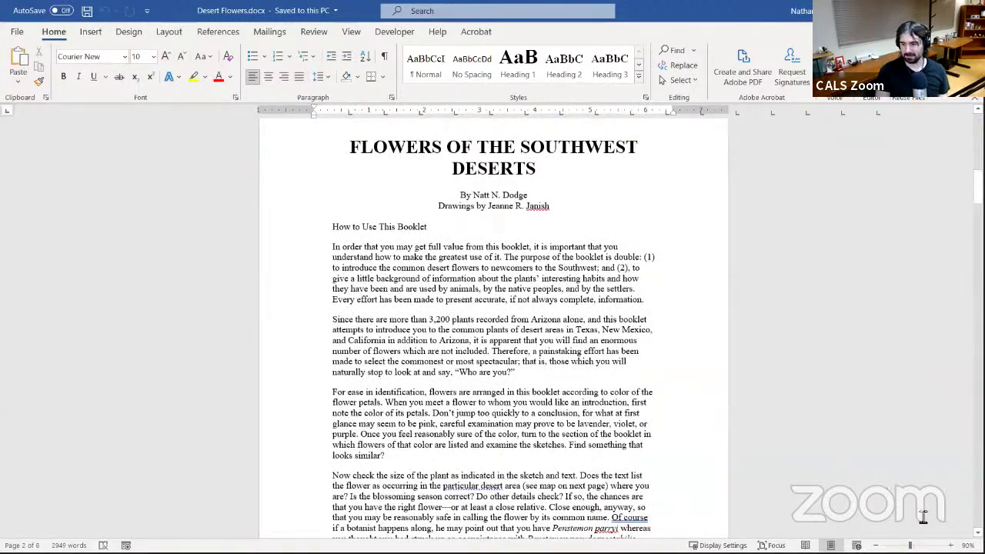
{"action": "scroll", "coordinate": [493, 324], "scroll_direction": "up", "scroll_amount": 4}
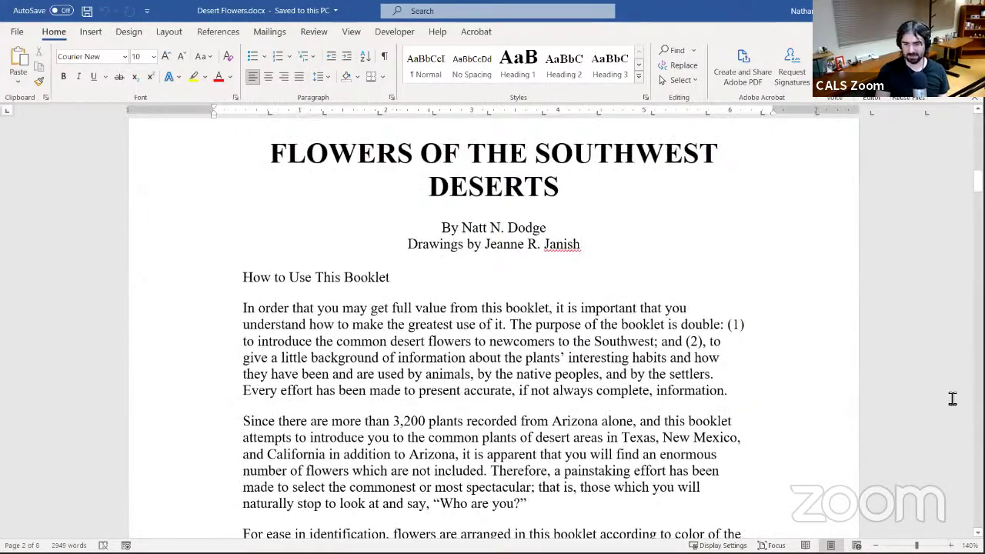
- Review the booklet's plain-text section titles, from "How to Use This Booklet" through "The Desert—What and Where is it?"
{"action": "scroll", "coordinate": [926, 318], "scroll_direction": "up", "scroll_amount": 3}
{"action": "scroll", "coordinate": [927, 319], "scroll_direction": "down", "scroll_amount": 2}
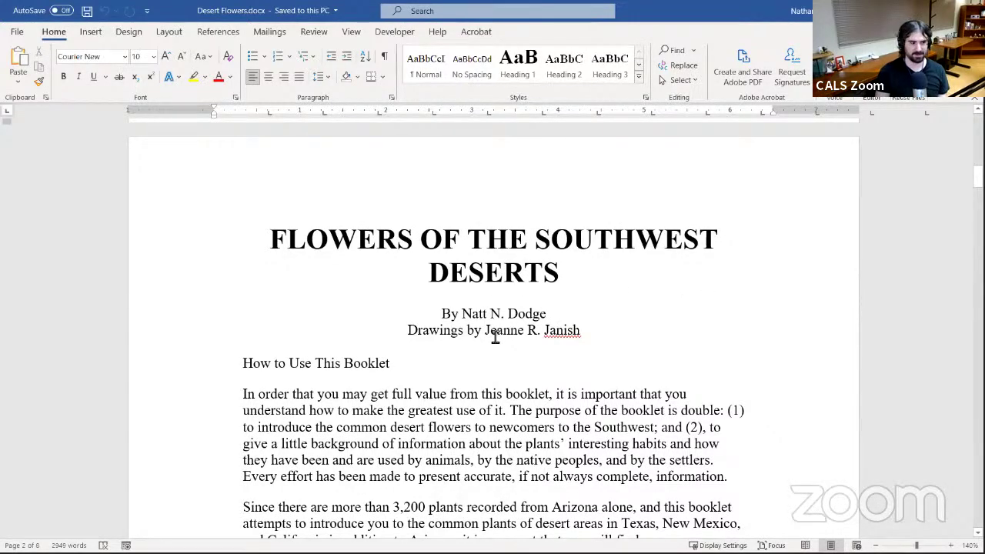
{"action": "scroll", "coordinate": [391, 305], "scroll_direction": "down", "scroll_amount": 3}
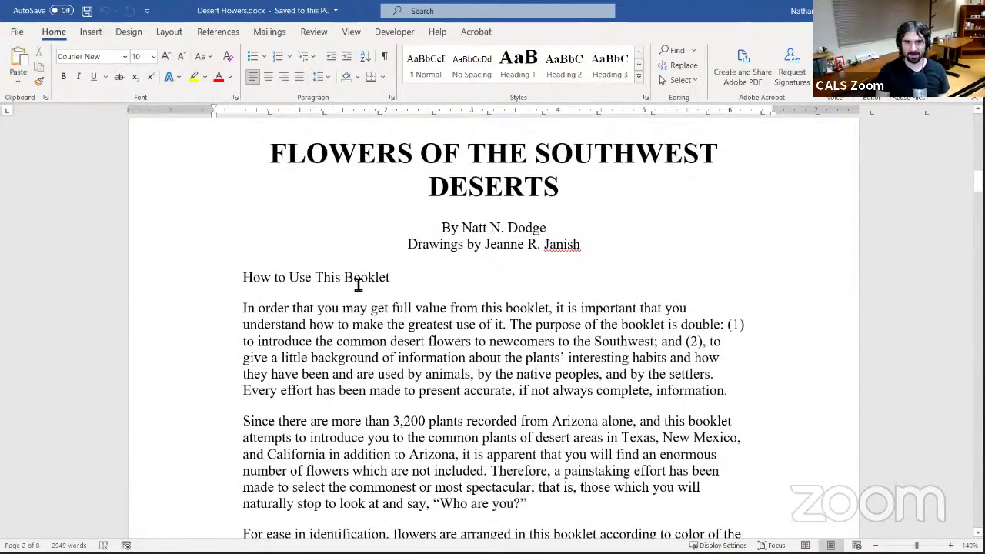
{"action": "scroll", "coordinate": [358, 285], "scroll_direction": "down", "scroll_amount": 8}
{"action": "scroll", "coordinate": [451, 266], "scroll_direction": "up", "scroll_amount": 7}
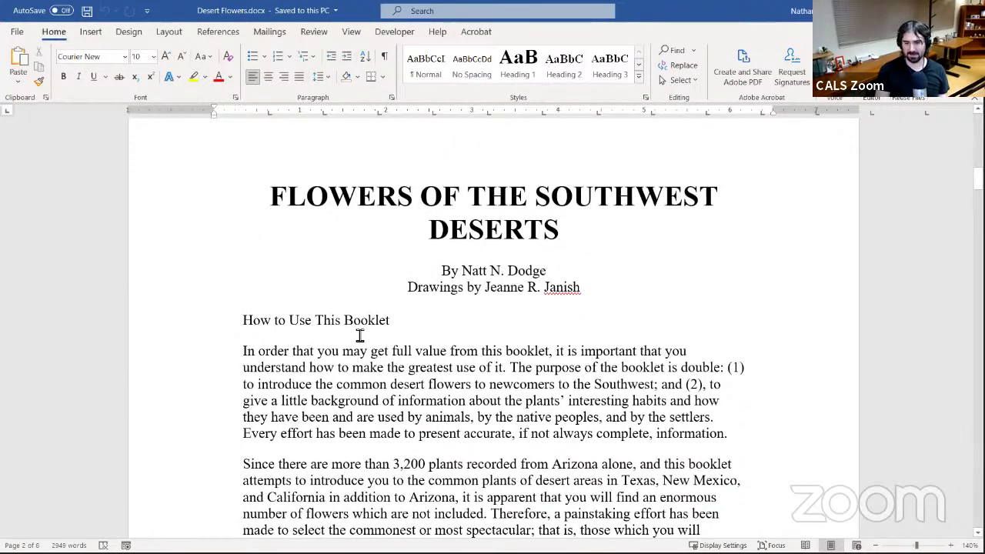
{"action": "scroll", "coordinate": [367, 353], "scroll_direction": "down", "scroll_amount": 20}
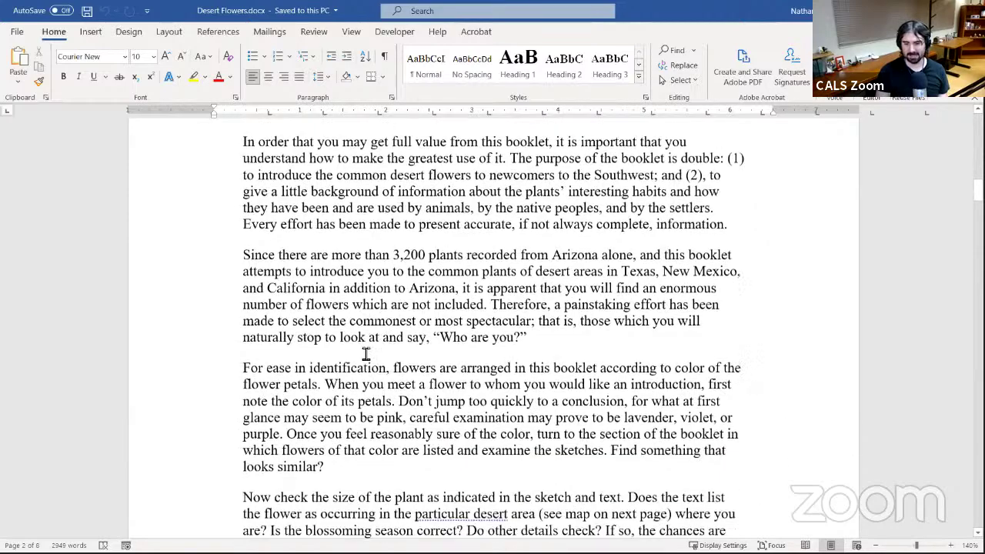
{"action": "scroll", "coordinate": [367, 354], "scroll_direction": "down", "scroll_amount": 18}
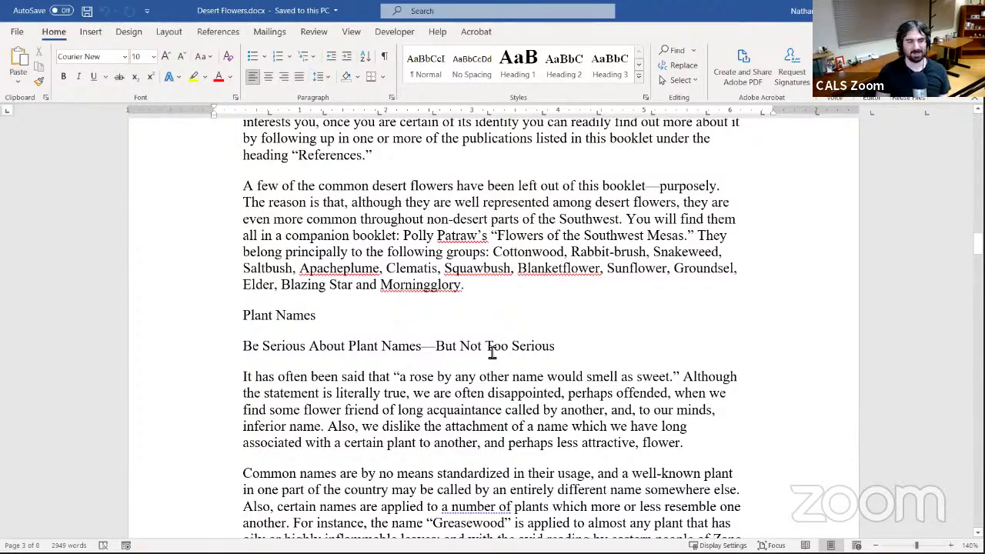
{"action": "scroll", "coordinate": [456, 375], "scroll_direction": "down", "scroll_amount": 20}
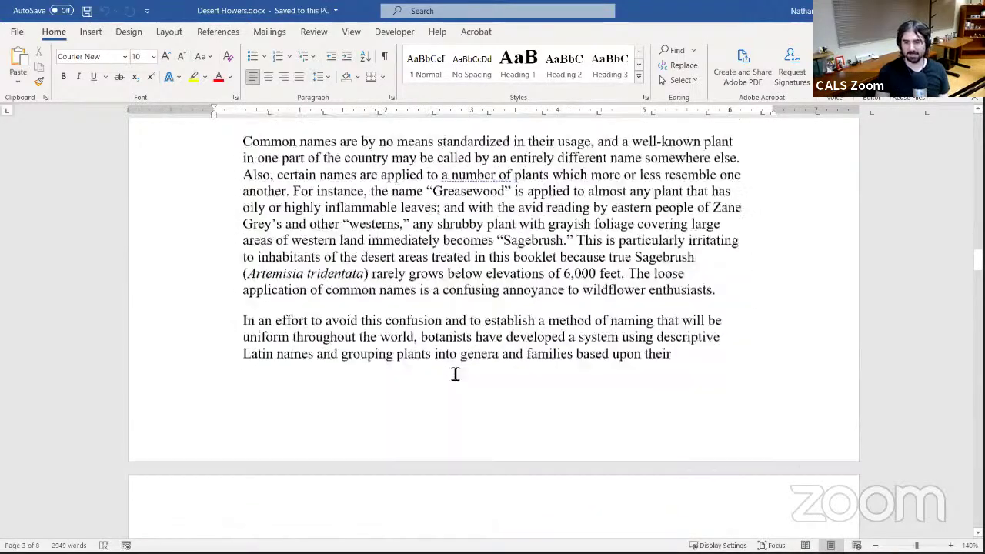
{"action": "scroll", "coordinate": [279, 414], "scroll_direction": "down", "scroll_amount": 2}
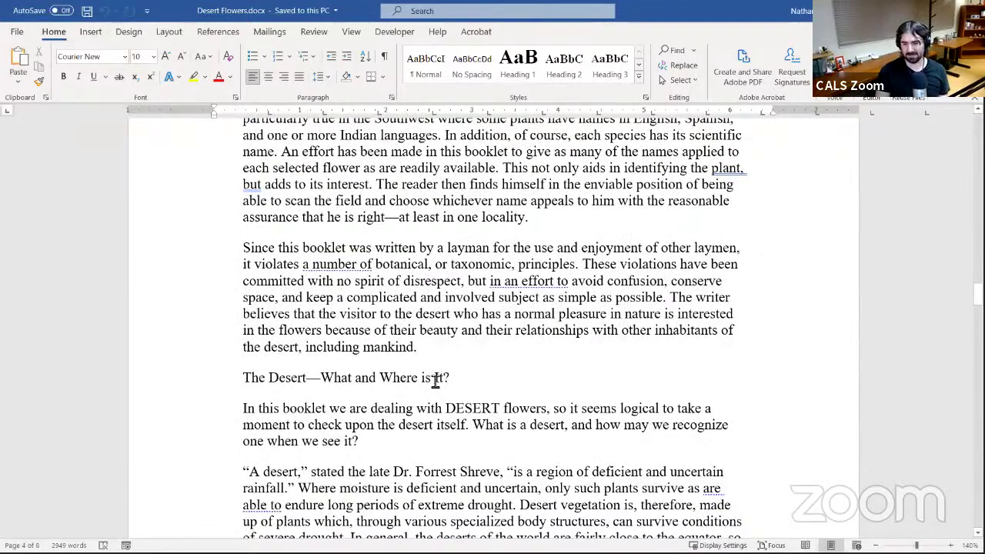
{"action": "scroll", "coordinate": [355, 350], "scroll_direction": "up", "scroll_amount": 20}
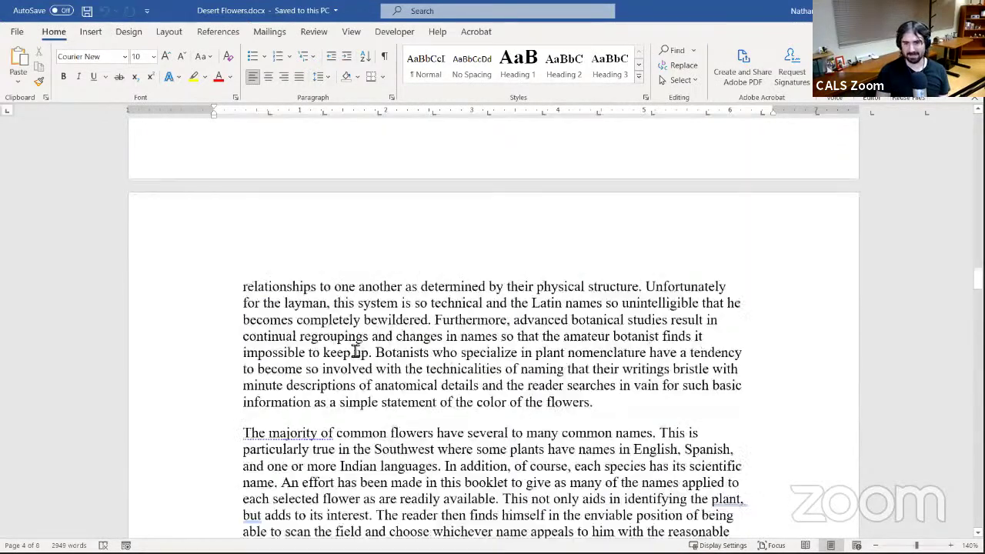
{"action": "scroll", "coordinate": [355, 350], "scroll_direction": "up", "scroll_amount": 20}
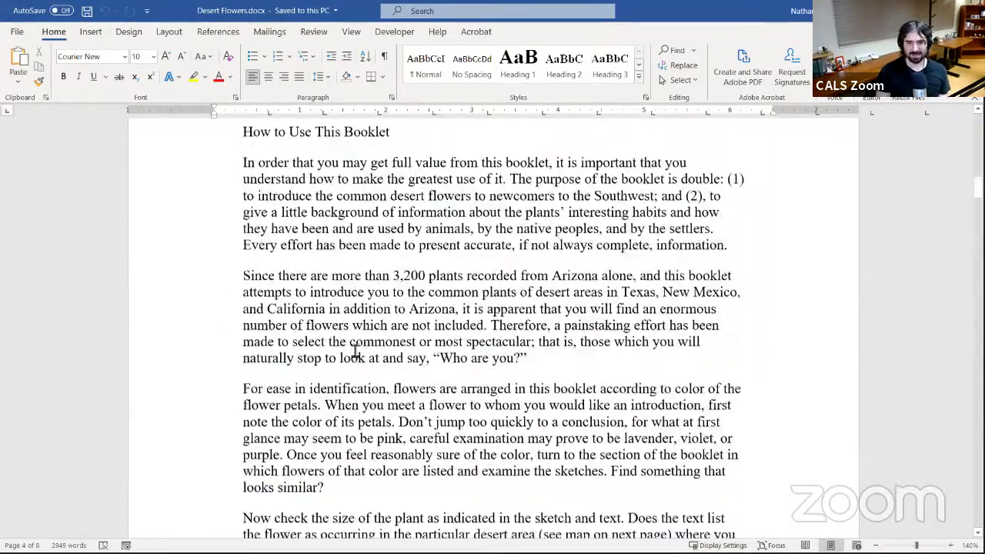
{"action": "scroll", "coordinate": [355, 351], "scroll_direction": "down", "scroll_amount": 4}
{"action": "scroll", "coordinate": [355, 350], "scroll_direction": "up", "scroll_amount": 18}
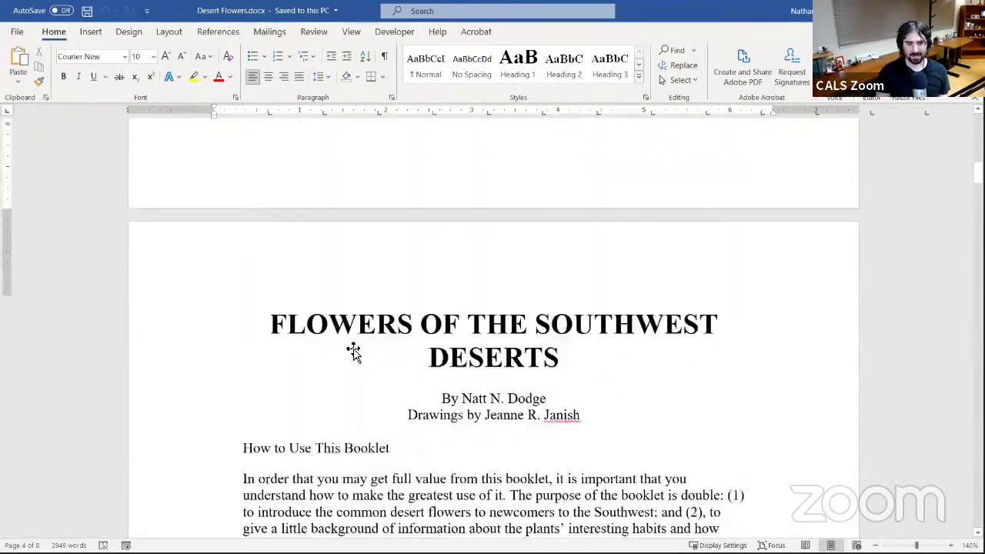
{"action": "scroll", "coordinate": [355, 350], "scroll_direction": "down", "scroll_amount": 3}
{"action": "scroll", "coordinate": [354, 350], "scroll_direction": "down", "scroll_amount": 5}
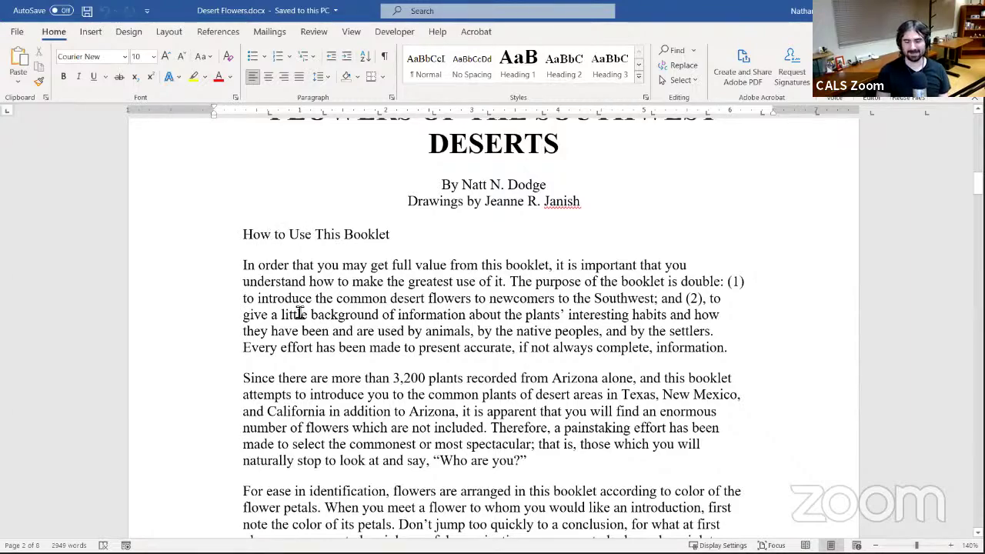
{"action": "scroll", "coordinate": [299, 314], "scroll_direction": "down", "scroll_amount": 6}
{"action": "scroll", "coordinate": [300, 314], "scroll_direction": "down", "scroll_amount": 15}
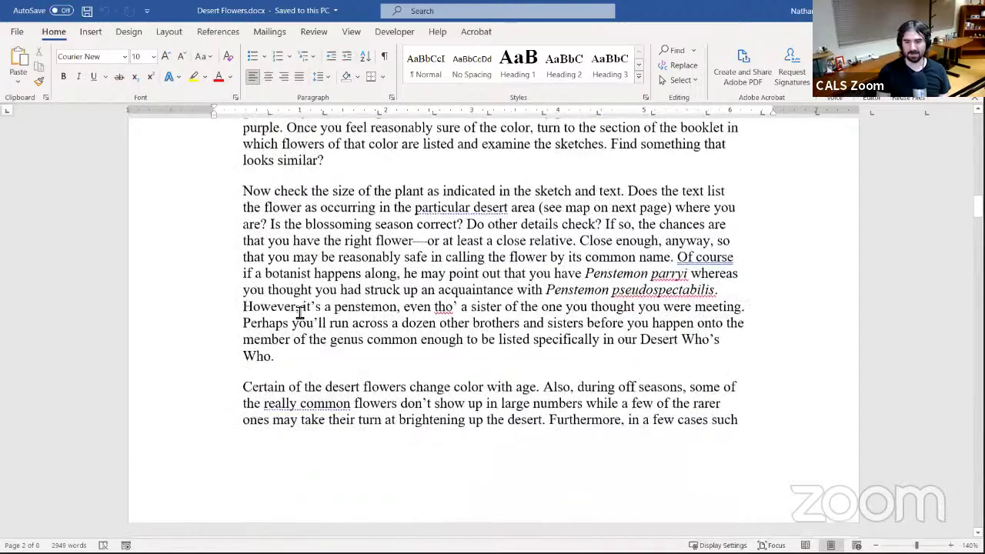
{"action": "scroll", "coordinate": [262, 283], "scroll_direction": "down", "scroll_amount": 2}
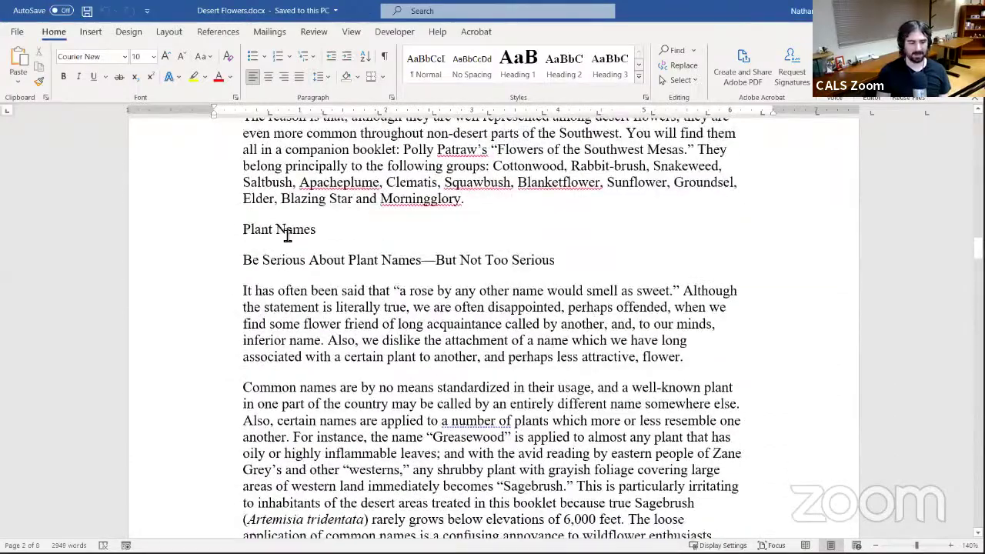
{"action": "scroll", "coordinate": [247, 239], "scroll_direction": "up", "scroll_amount": 17}
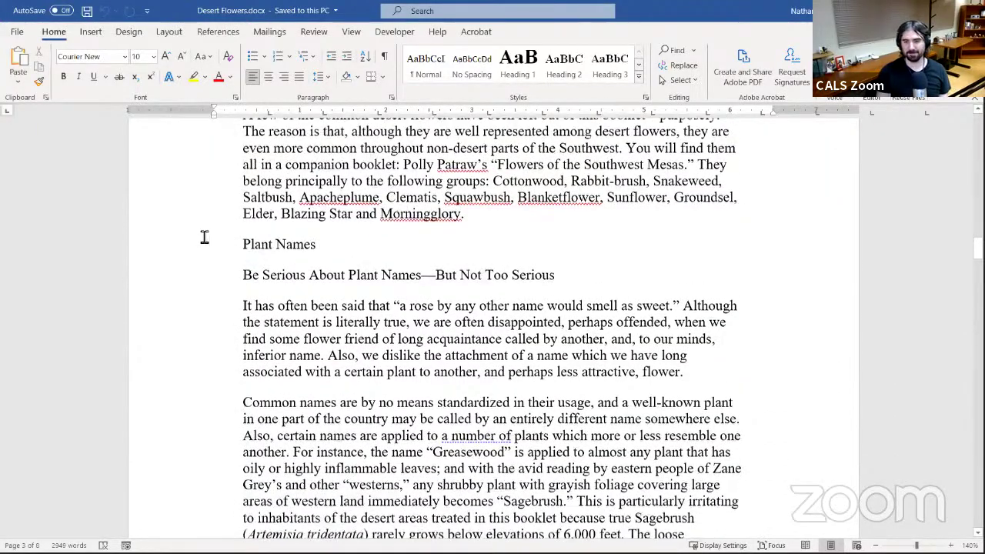
{"action": "scroll", "coordinate": [377, 331], "scroll_direction": "up", "scroll_amount": 6}
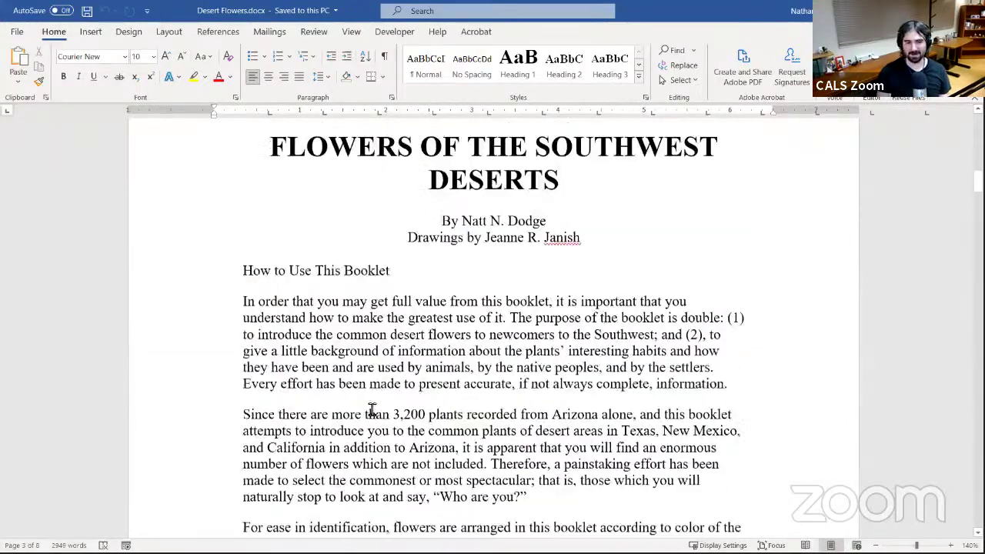
{"action": "scroll", "coordinate": [369, 408], "scroll_direction": "down", "scroll_amount": 1}
{"action": "scroll", "coordinate": [391, 403], "scroll_direction": "up", "scroll_amount": 1}
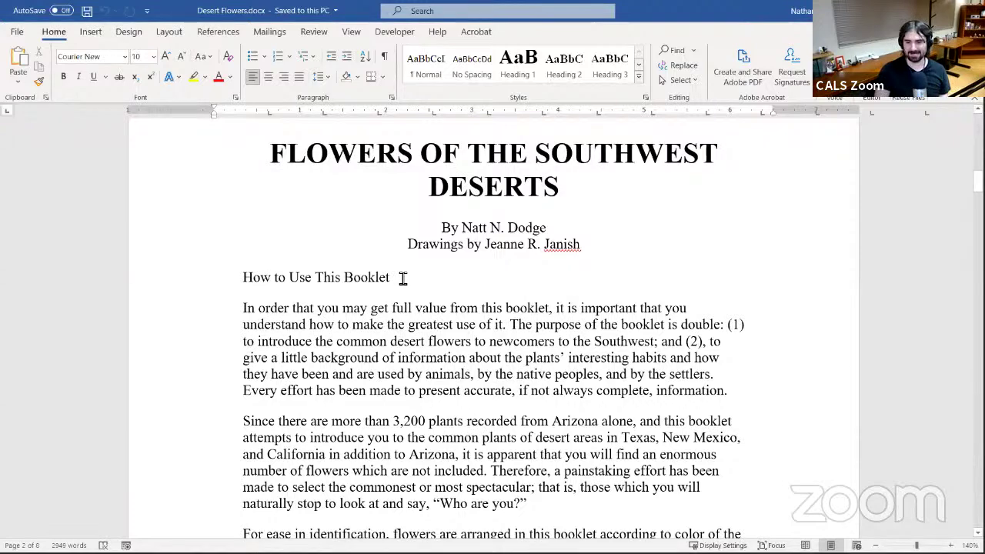
- Apply the Heading 1 style to the "How to Use This Booklet" section title
{"action": "left_click_drag", "start_coordinate": [373, 277], "coordinate": [231, 281]}
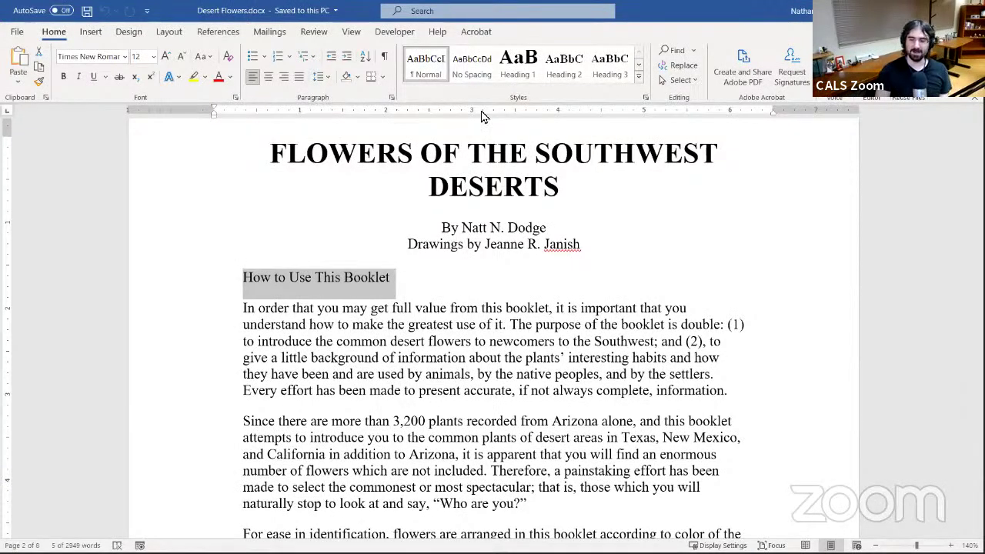
{"action": "left_click", "coordinate": [514, 74]}
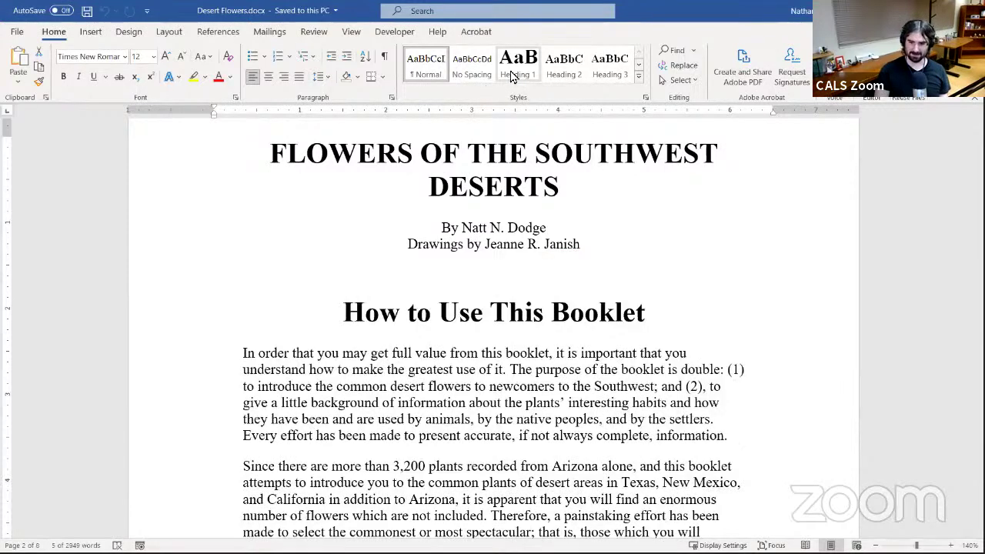
{"action": "left_click", "coordinate": [518, 81]}
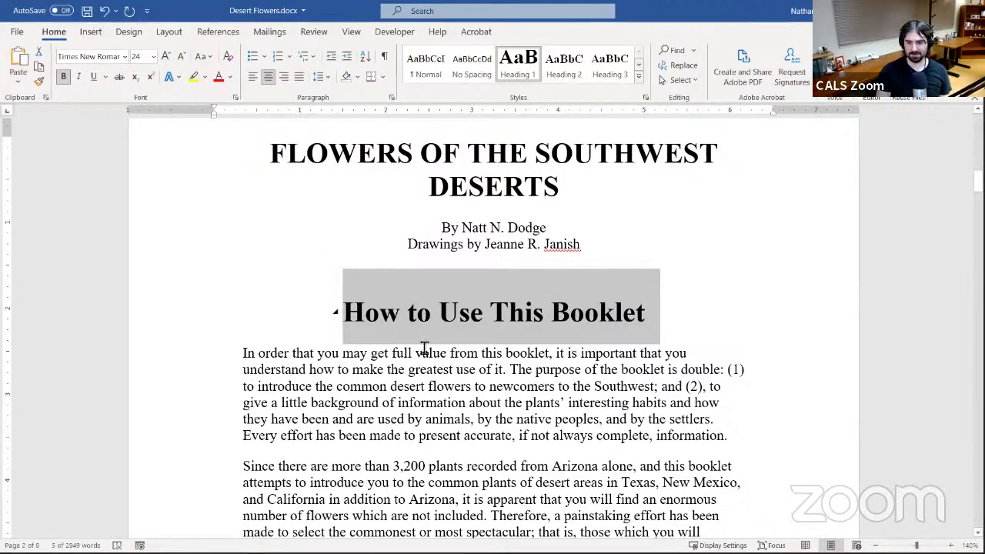
{"action": "left_click", "coordinate": [400, 368]}
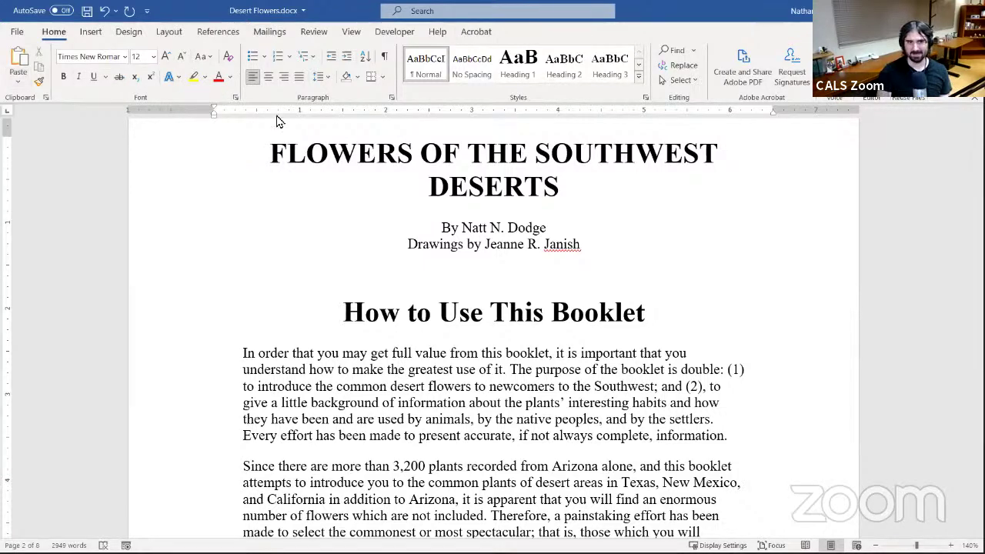
{"action": "left_click", "coordinate": [471, 312]}
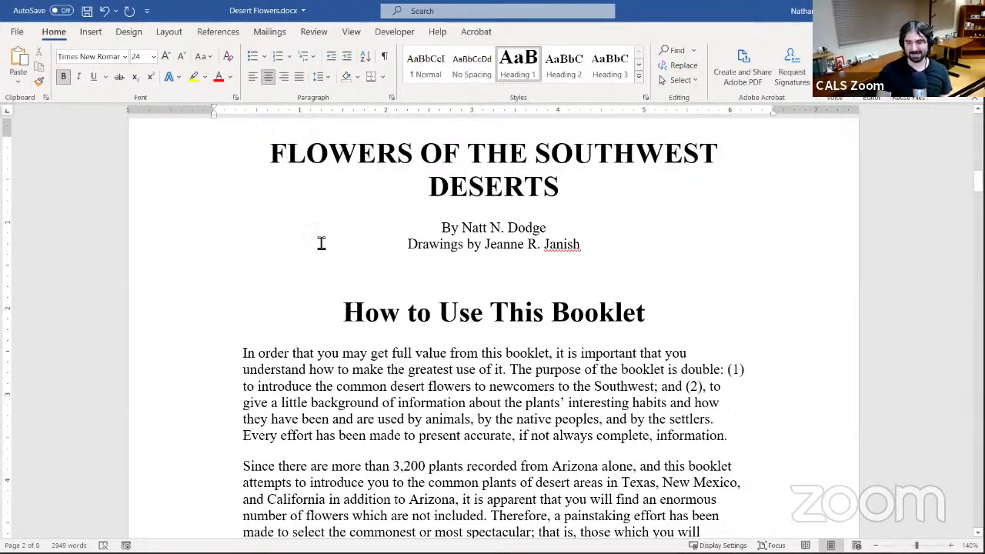
{"action": "left_click", "coordinate": [524, 70]}
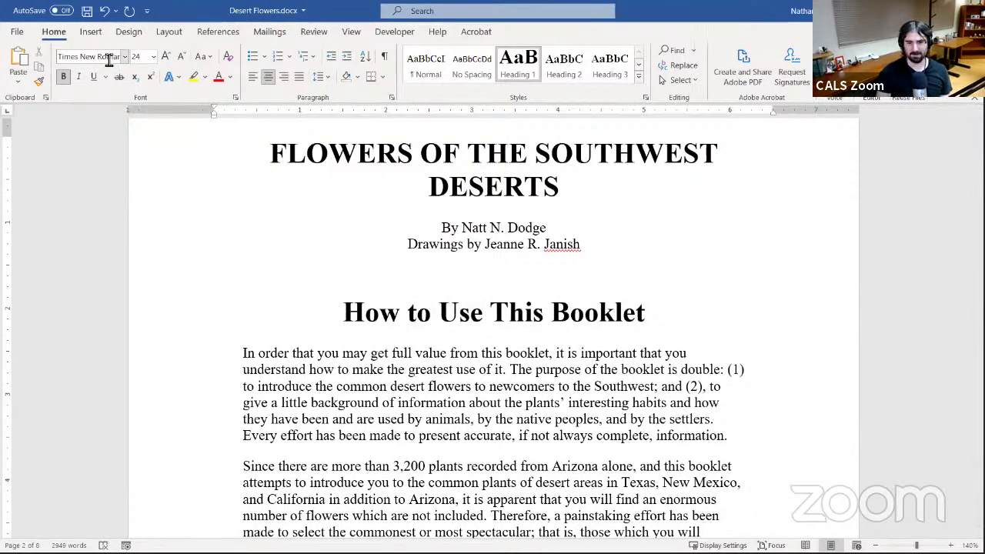
{"action": "left_click", "coordinate": [140, 60]}
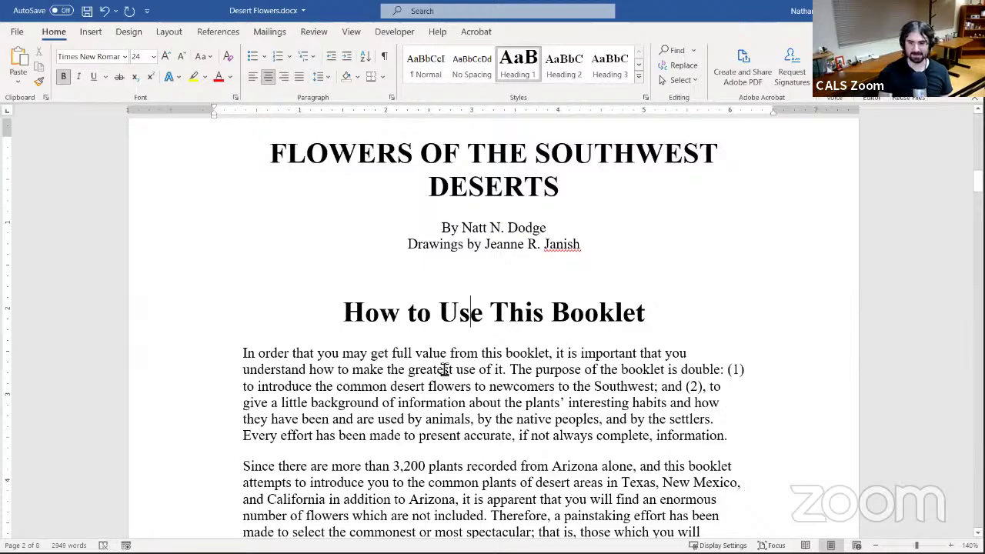
- Apply the Heading 1 style to the "Plant Names" section title on page 3
{"action": "scroll", "coordinate": [523, 382], "scroll_direction": "down", "scroll_amount": 10}
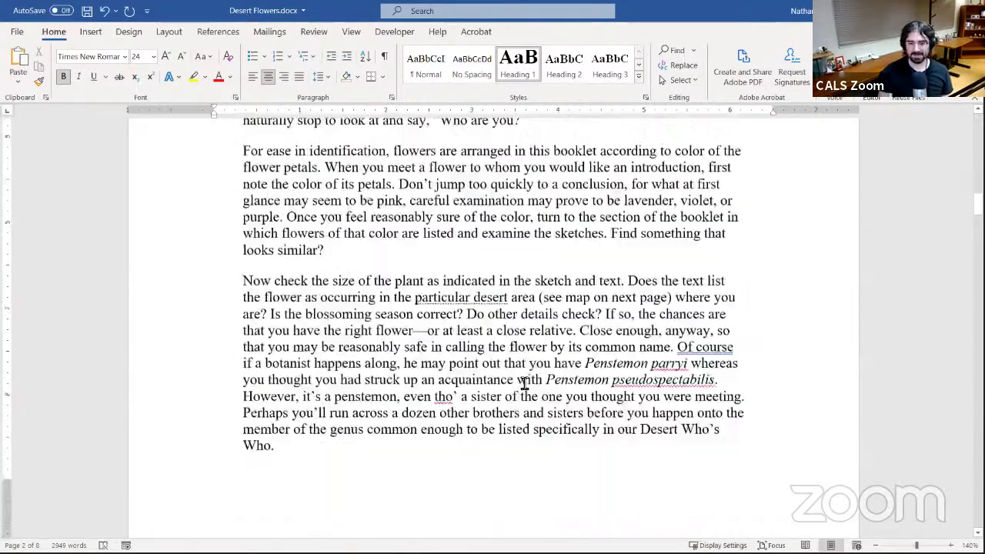
{"action": "scroll", "coordinate": [523, 382], "scroll_direction": "down", "scroll_amount": 7}
{"action": "left_click", "coordinate": [338, 279]}
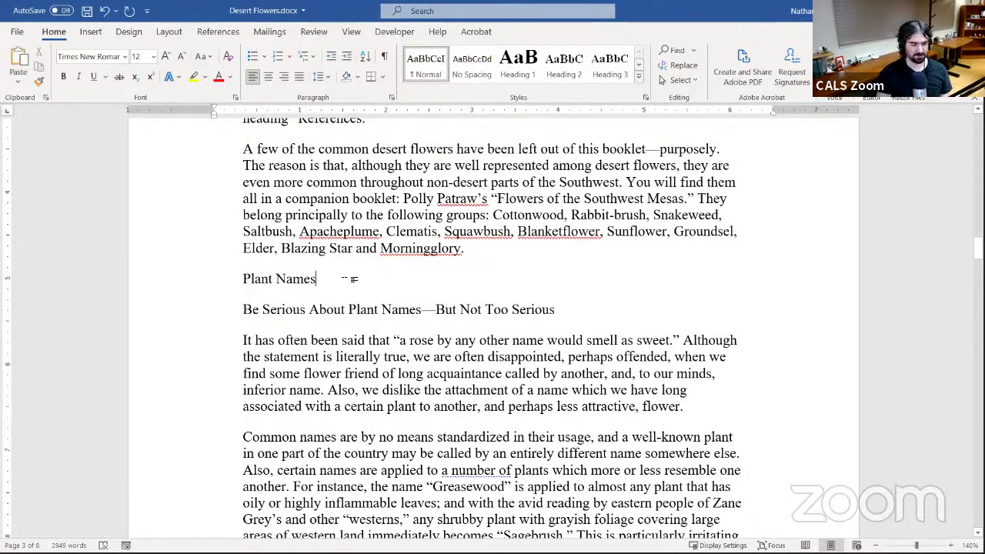
{"action": "triple_click", "coordinate": [240, 280]}
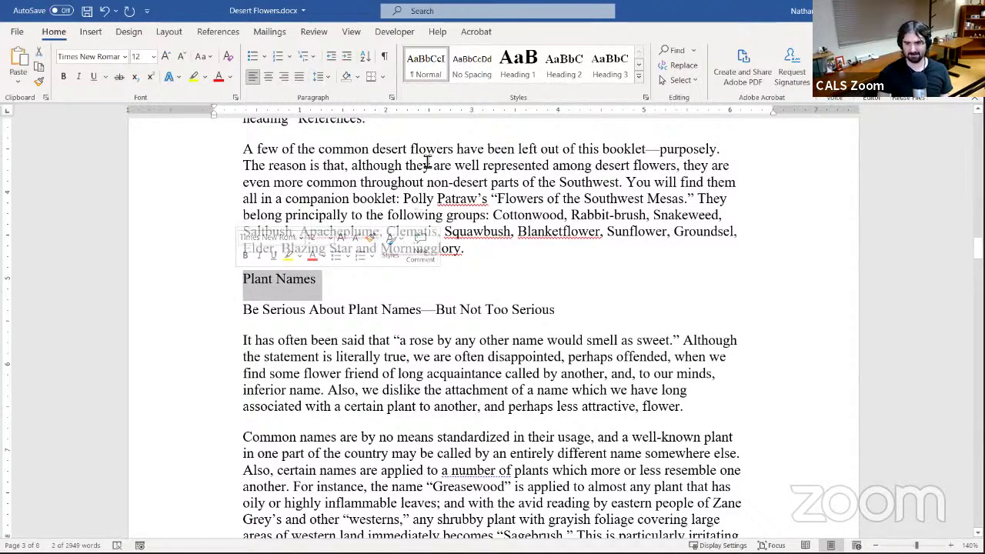
{"action": "left_click", "coordinate": [539, 71]}
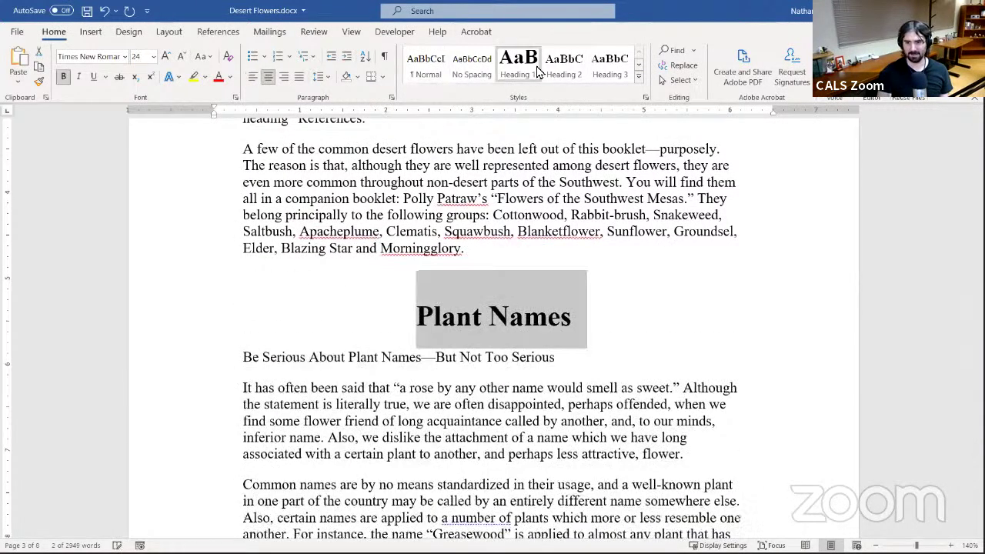
{"action": "scroll", "coordinate": [495, 219], "scroll_direction": "down", "scroll_amount": 10}
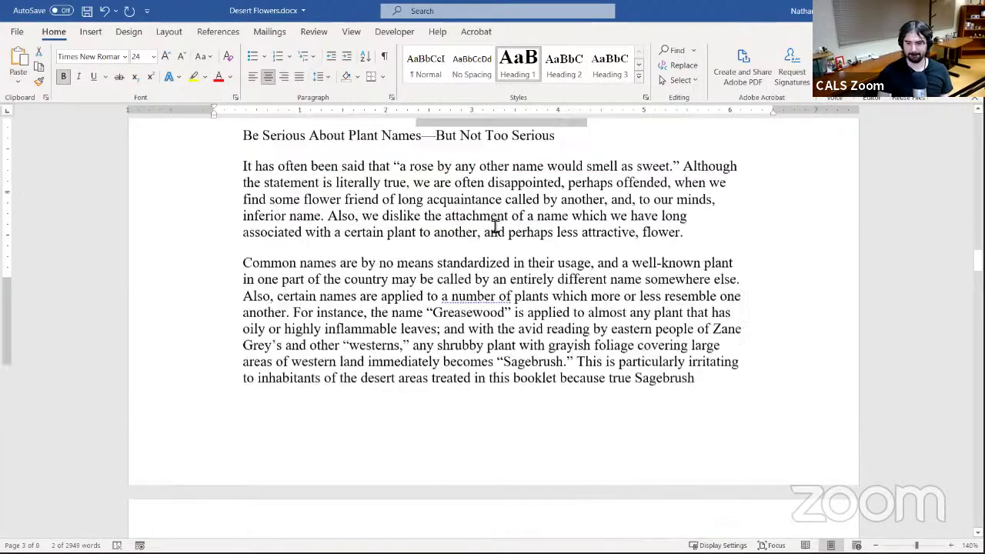
- Apply the Heading 1 style to the "The Desert—What and Where is It?" section title on page 4
{"action": "scroll", "coordinate": [477, 307], "scroll_direction": "down", "scroll_amount": 8}
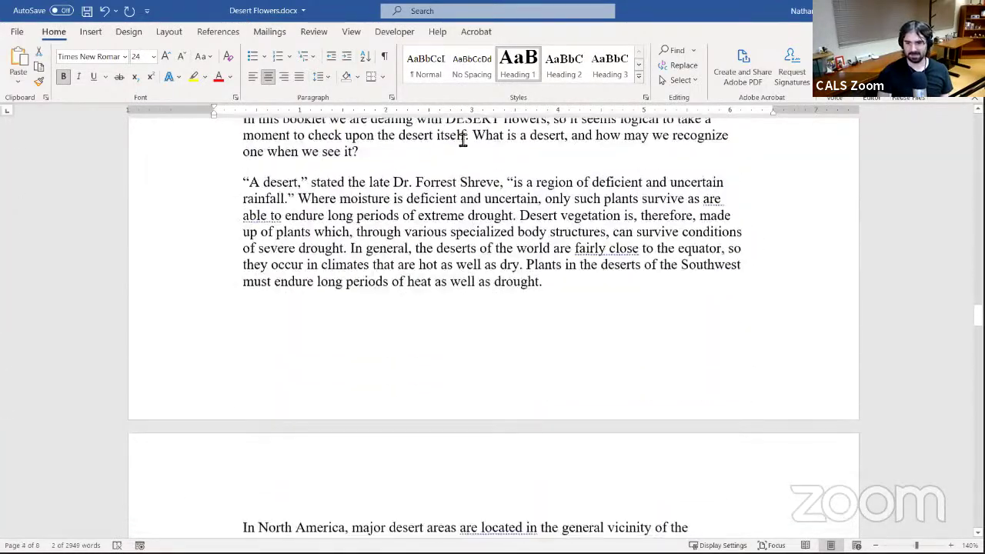
{"action": "scroll", "coordinate": [469, 177], "scroll_direction": "up", "scroll_amount": 3}
{"action": "left_click_drag", "start_coordinate": [475, 220], "coordinate": [229, 235]}
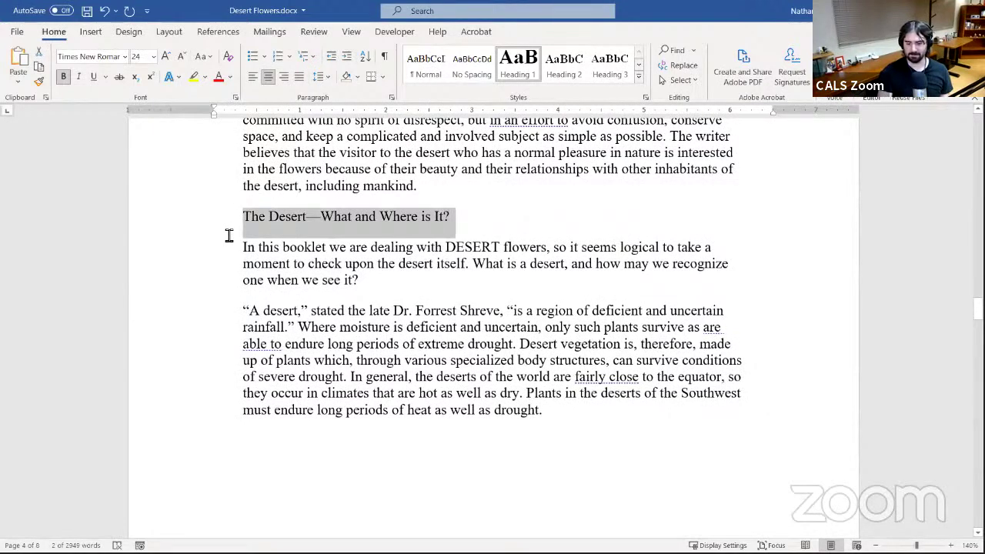
- Apply the Heading 1 style to the "National Parks and Monuments as Wildflower Sanctuaries" section title
{"action": "scroll", "coordinate": [500, 269], "scroll_direction": "down", "scroll_amount": 10}
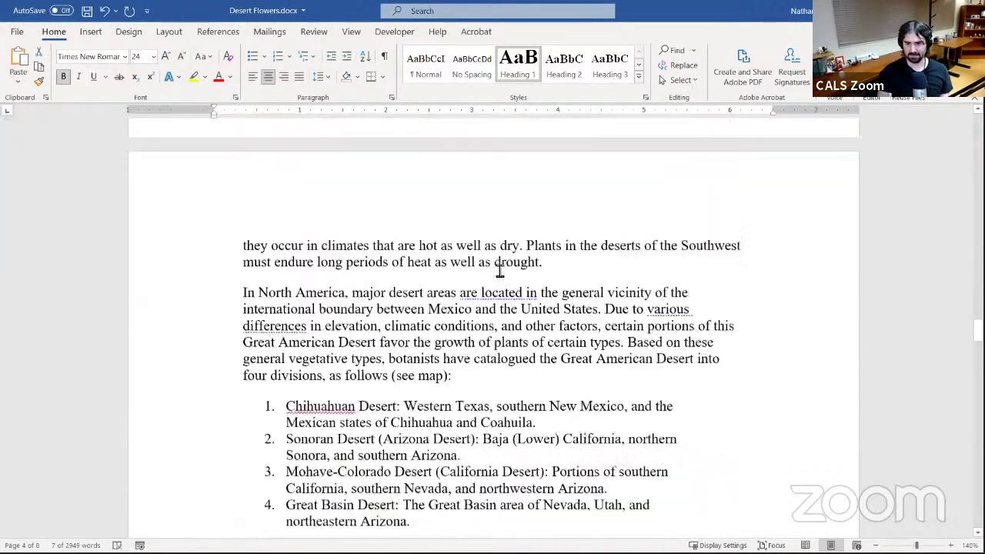
{"action": "scroll", "coordinate": [501, 269], "scroll_direction": "down", "scroll_amount": 10}
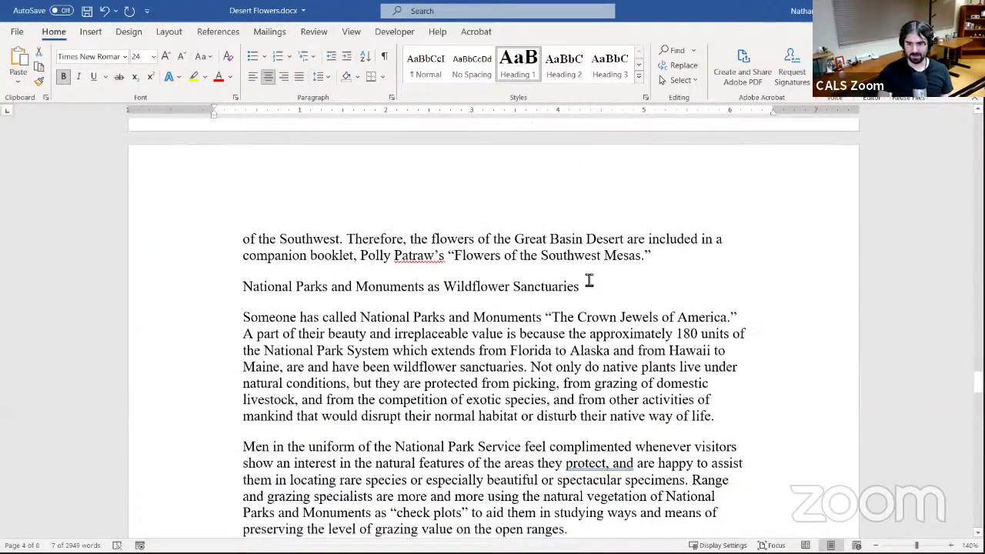
{"action": "left_click_drag", "start_coordinate": [595, 293], "coordinate": [293, 295]}
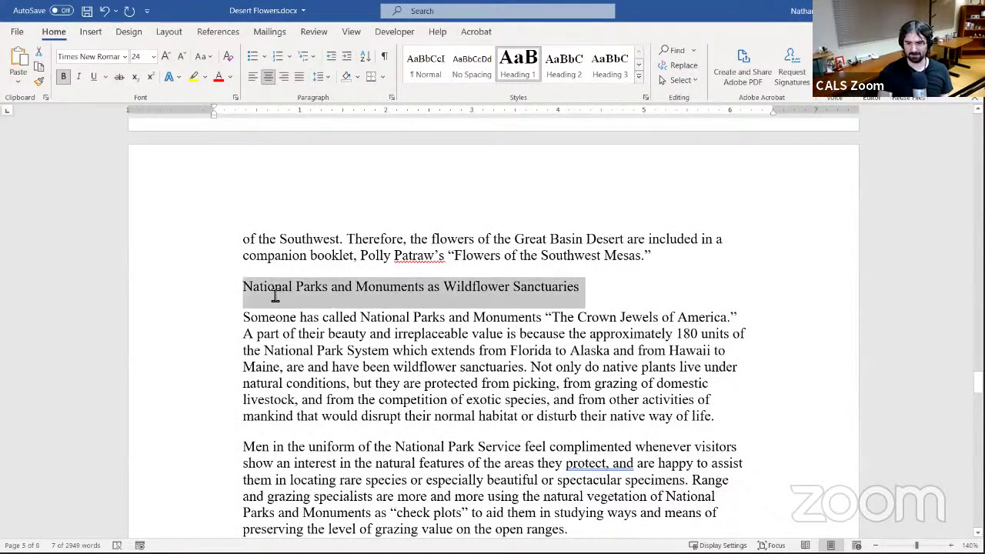
{"action": "left_click", "coordinate": [518, 67]}
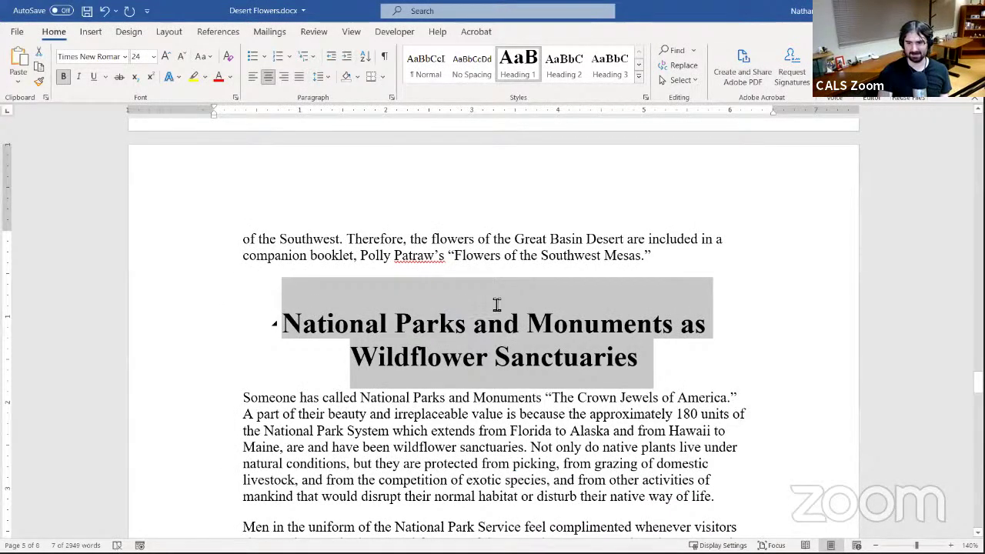
- Apply the Heading 1 style to the "Desert Plants" section title on page 7
{"action": "scroll", "coordinate": [547, 332], "scroll_direction": "down", "scroll_amount": 10}
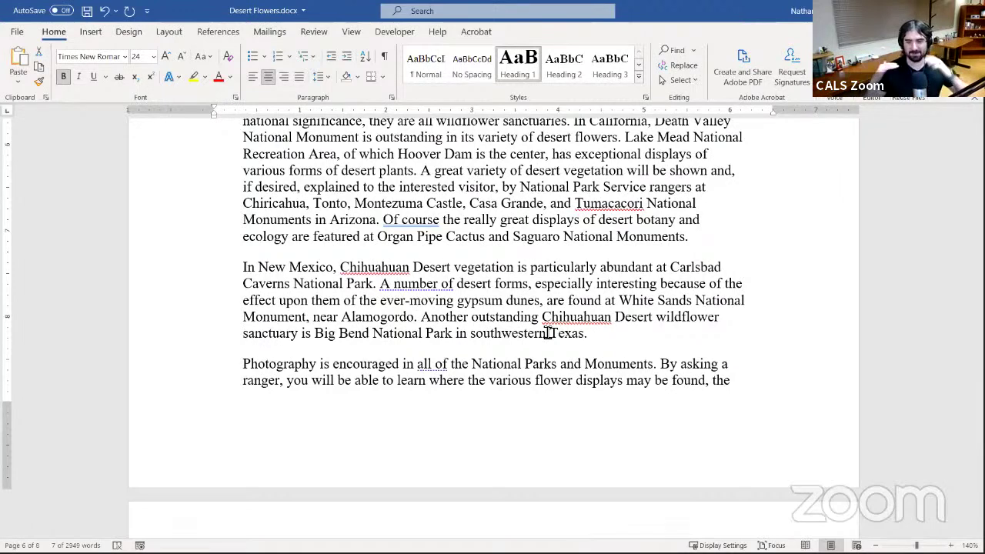
{"action": "scroll", "coordinate": [503, 376], "scroll_direction": "down", "scroll_amount": 5}
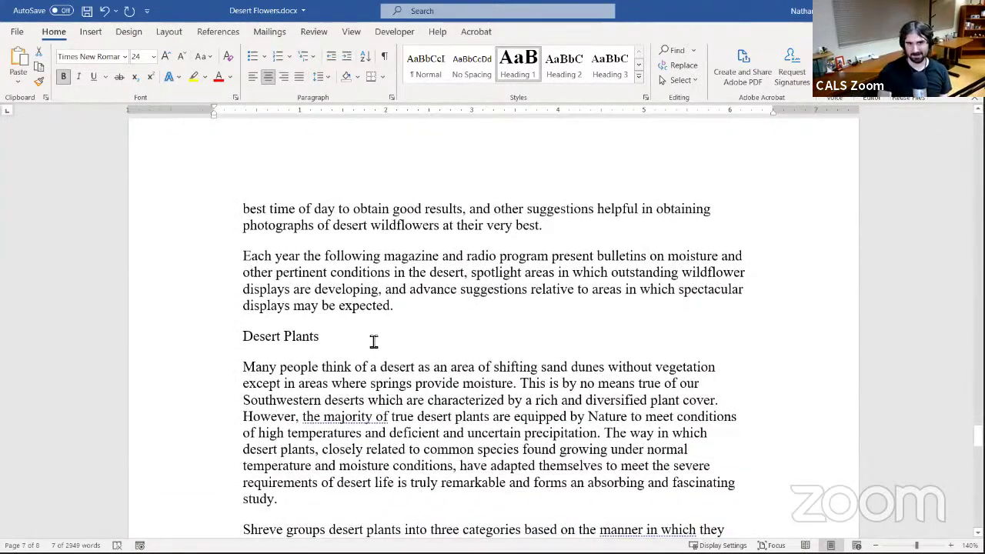
{"action": "triple_click", "coordinate": [239, 339]}
{"action": "left_click", "coordinate": [235, 344]}
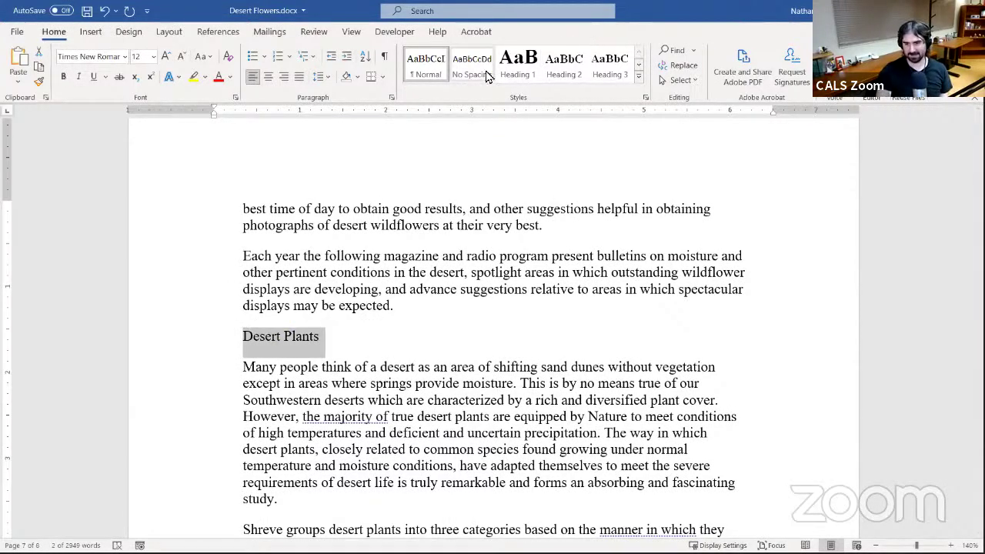
{"action": "left_click", "coordinate": [518, 65]}
- Apply the Heading 1 style to the "Acknowledgments" section title on page 8
{"action": "scroll", "coordinate": [418, 232], "scroll_direction": "down", "scroll_amount": 15}
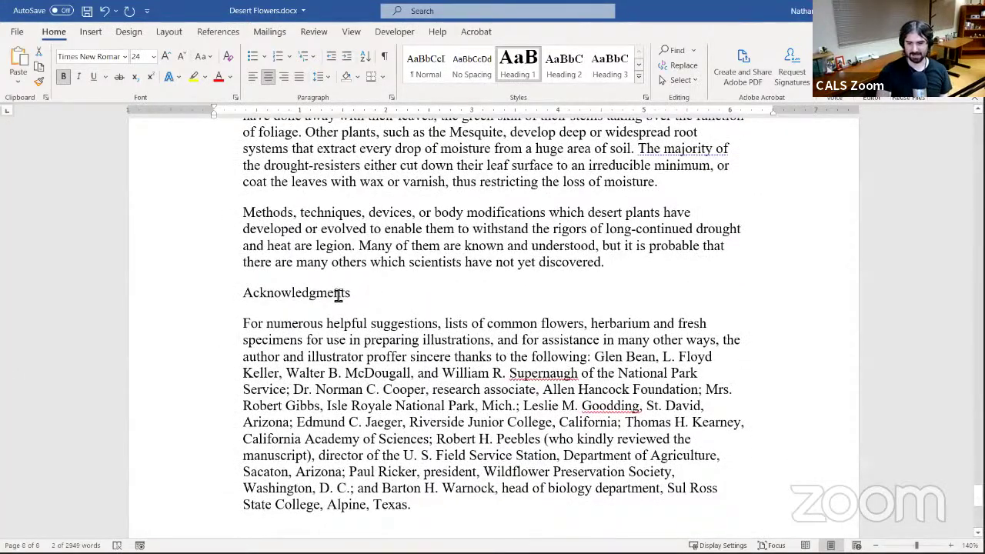
{"action": "left_click", "coordinate": [216, 295]}
{"action": "left_click", "coordinate": [518, 64]}
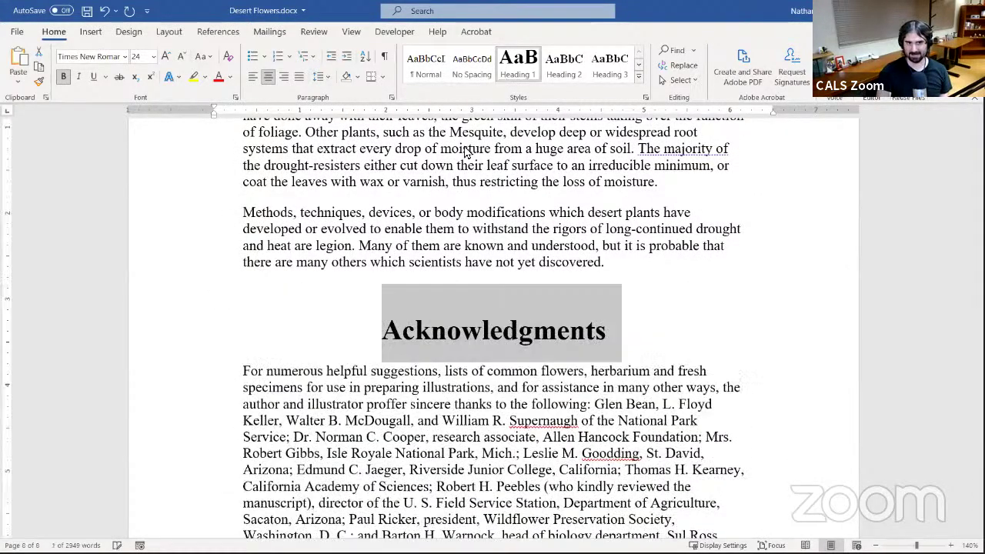
- Add a Heading 1 title reading "New Section" after the last paragraph of the Acknowledgments
{"action": "scroll", "coordinate": [500, 223], "scroll_direction": "down", "scroll_amount": 5}
{"action": "left_click", "coordinate": [614, 235]}
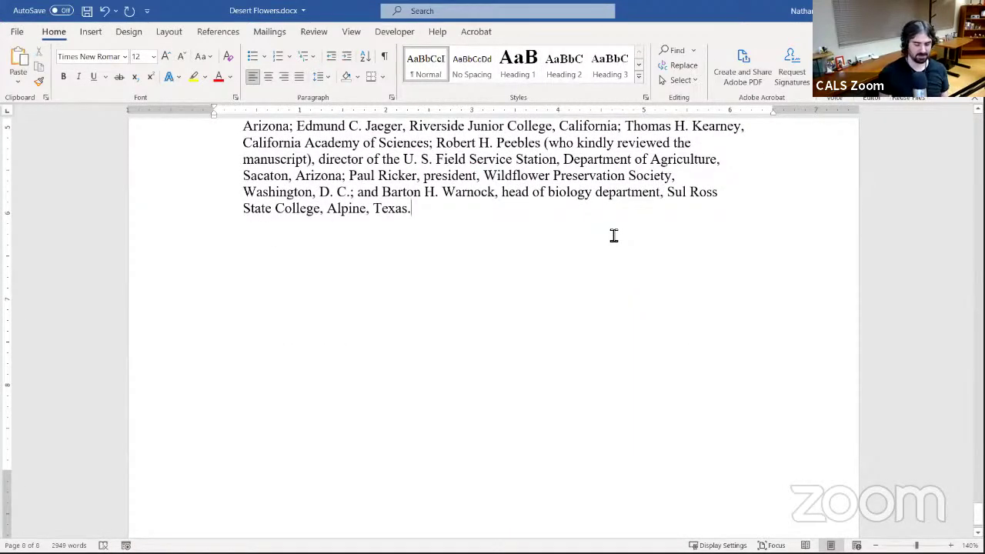
{"action": "key", "text": "Return"}
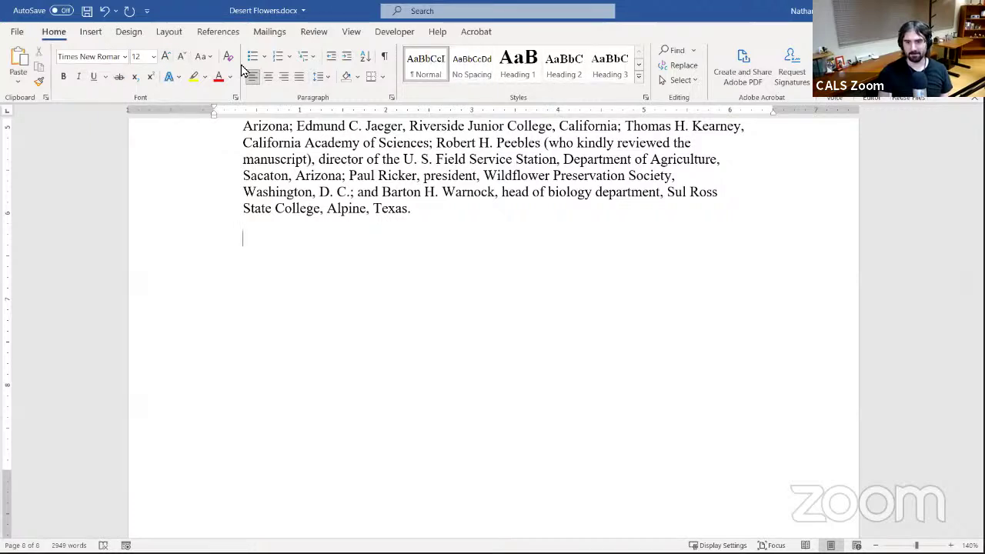
{"action": "left_click", "coordinate": [529, 73]}
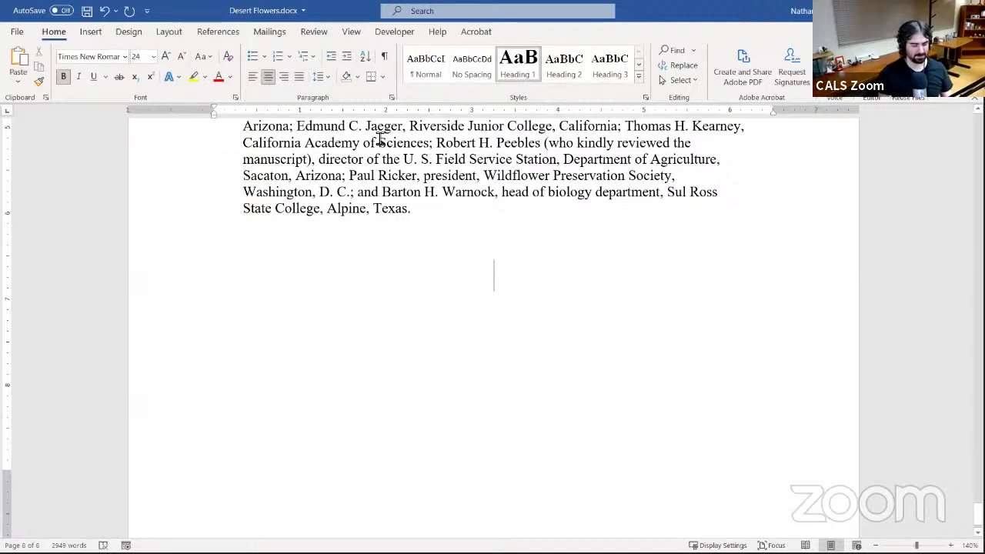
{"action": "type", "text": "New"}
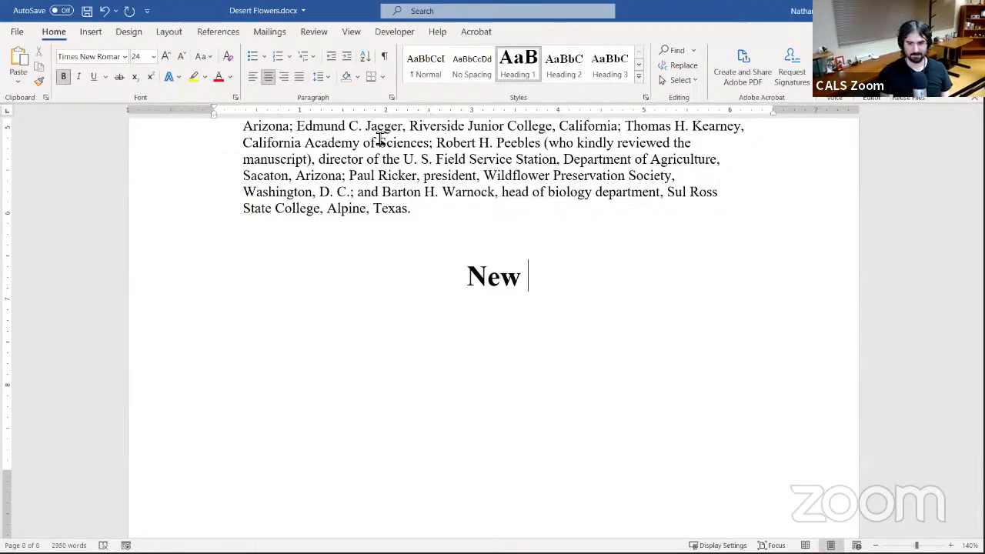
{"action": "type", "text": " He"}
{"action": "key", "text": "BackSpace"}
{"action": "key", "text": "BackSpace"}
{"action": "type", "text": "S"}
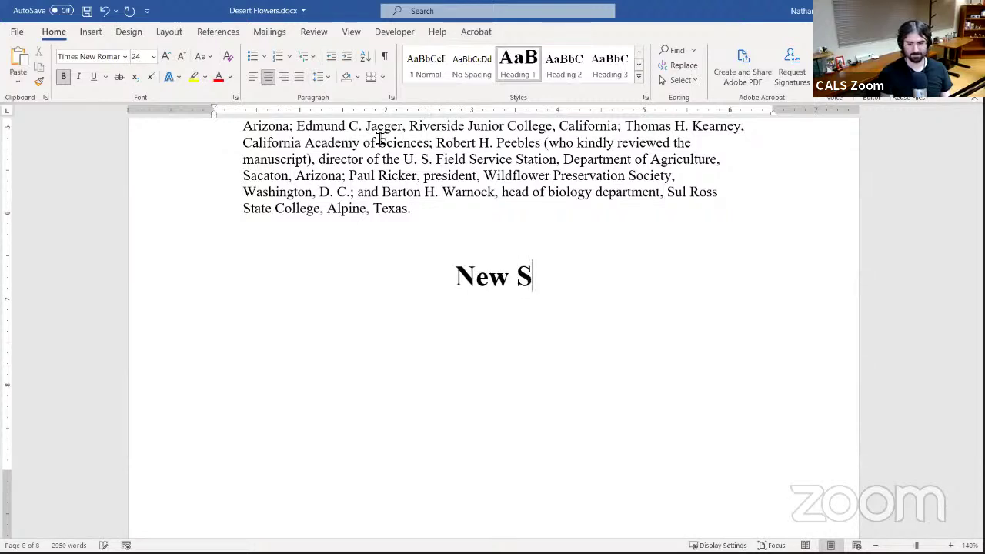
{"action": "type", "text": "ection"}
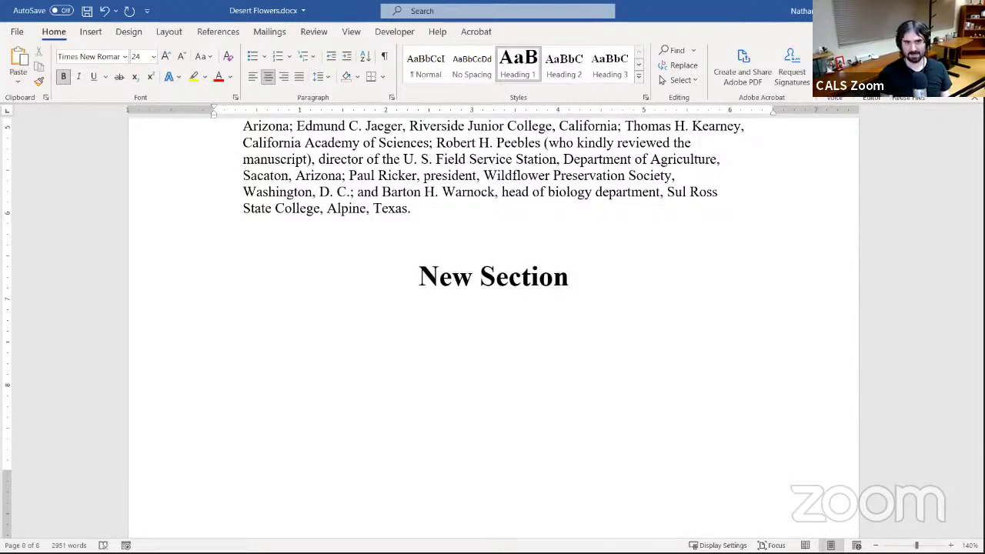
- Add a Normal-style paragraph under the "New Section" heading reading "This is the text of this section. It's short."
{"action": "key", "text": "Return"}
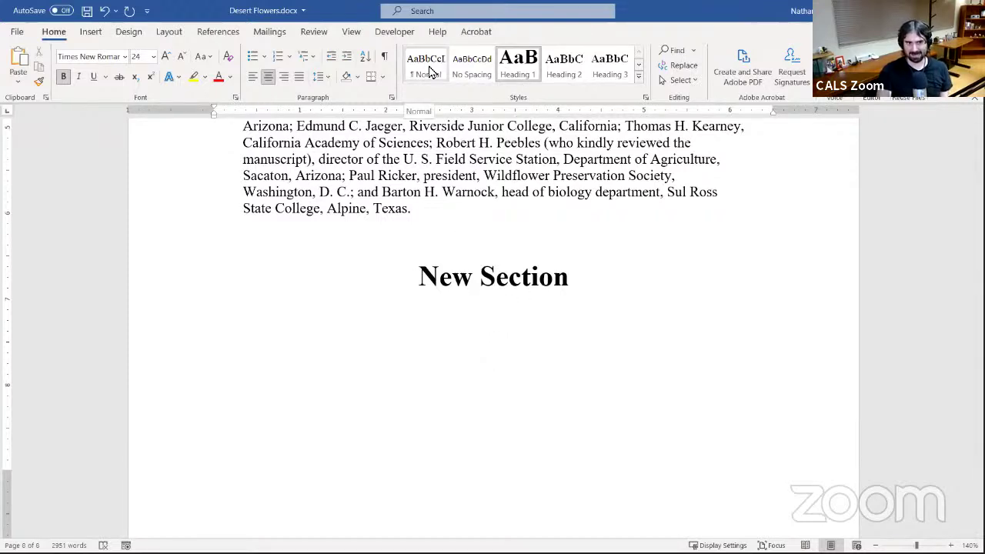
{"action": "left_click", "coordinate": [430, 71]}
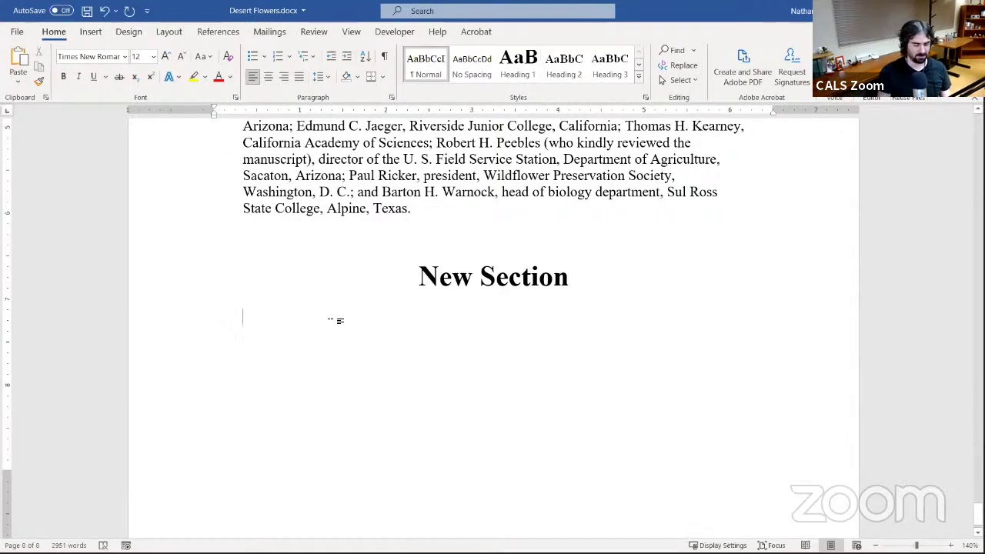
{"action": "type", "text": "This is"}
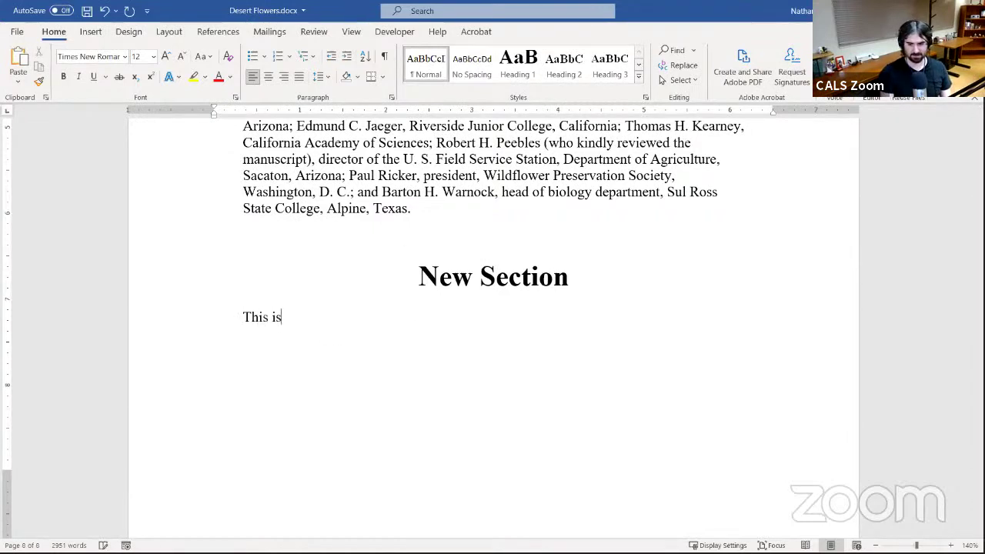
{"action": "type", "text": " the text of this s"}
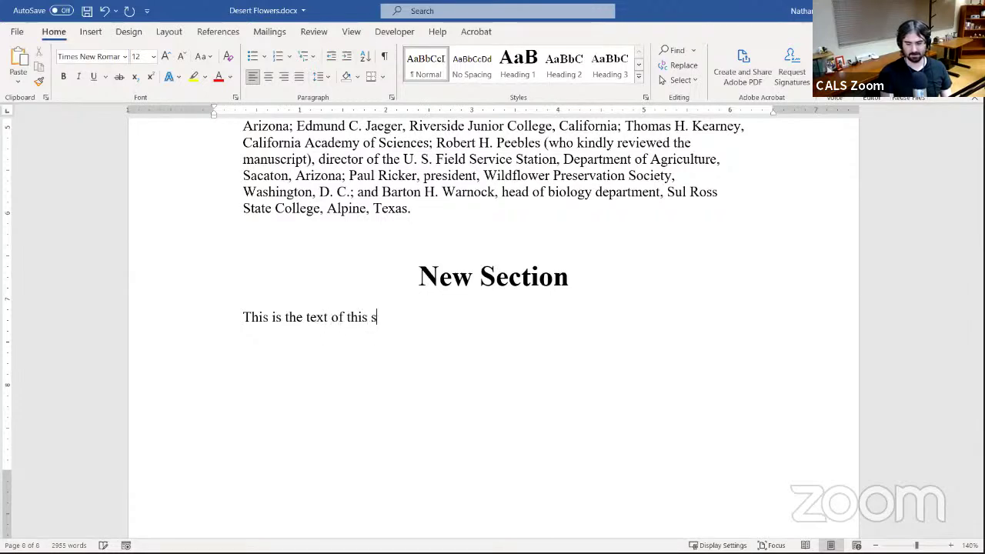
{"action": "type", "text": "ection. It's short."}
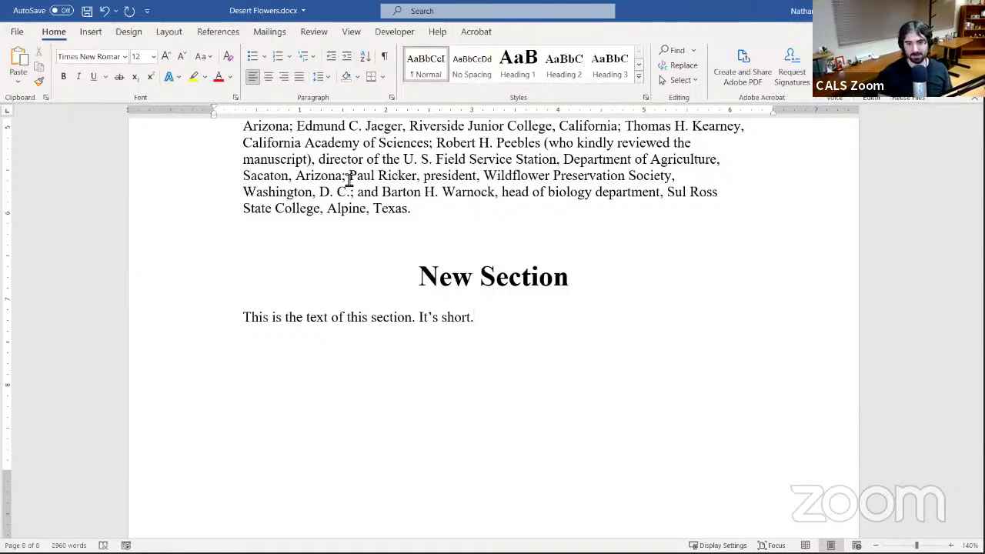
- Start a new line below the New Section text and format it directly as 24 pt, bold and centered
{"action": "left_click", "coordinate": [496, 283]}
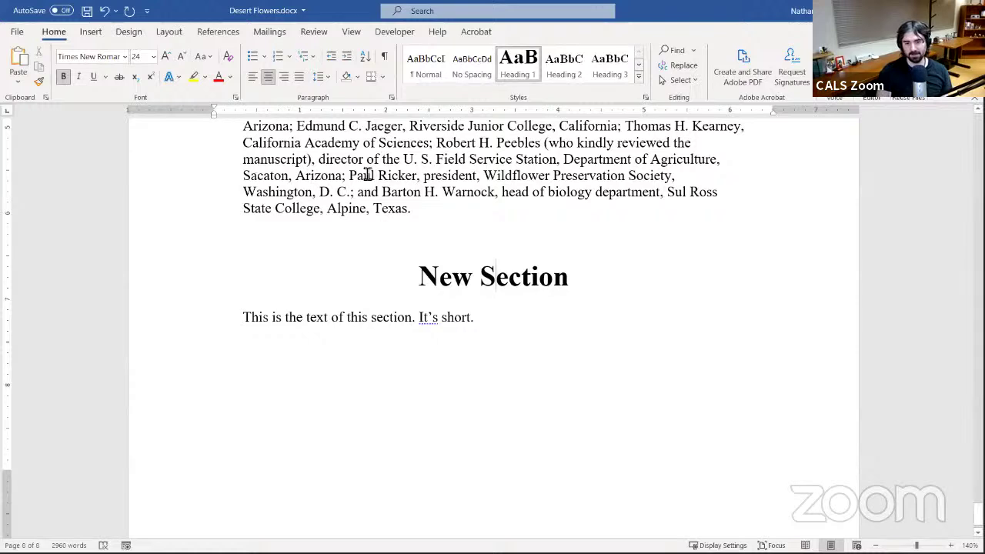
{"action": "left_click", "coordinate": [508, 320]}
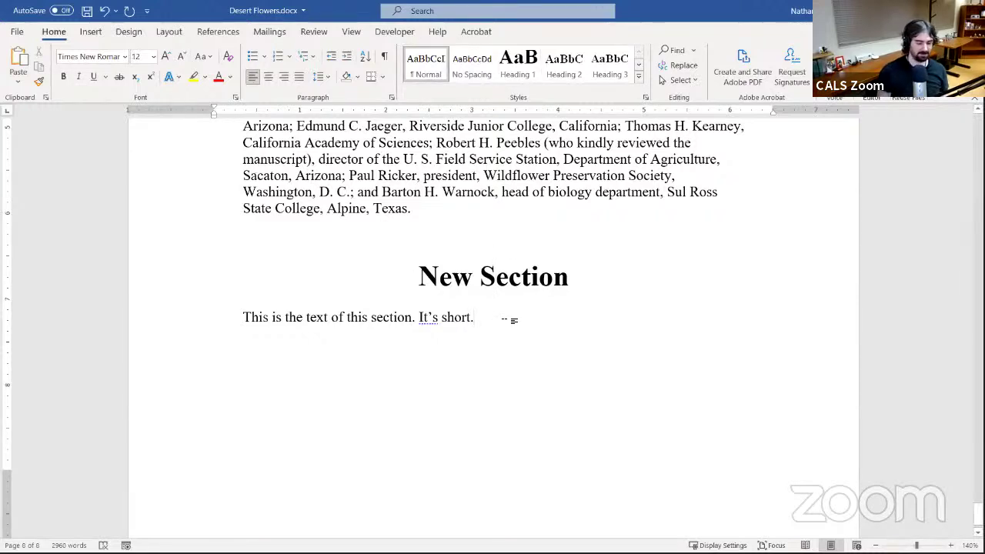
{"action": "key", "text": "Return"}
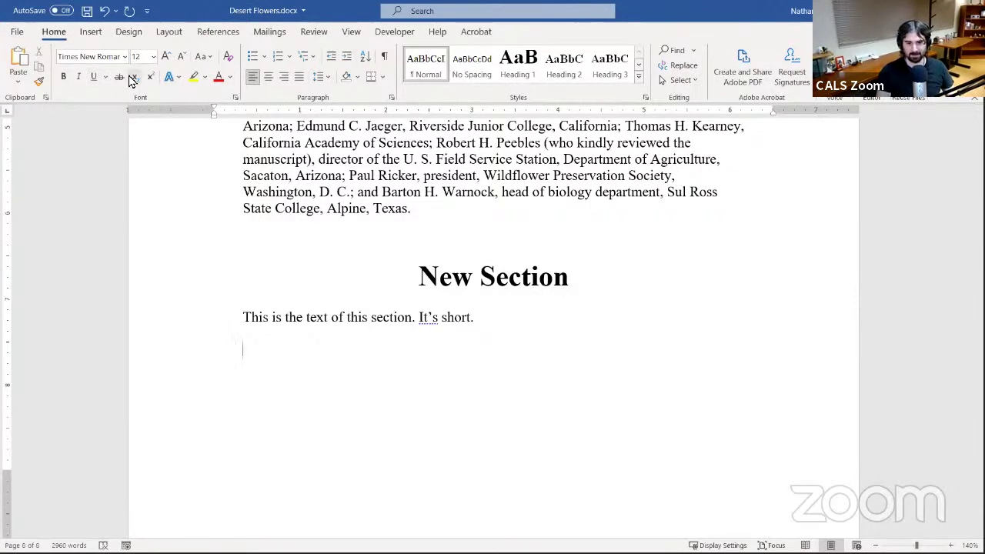
{"action": "left_click", "coordinate": [153, 58]}
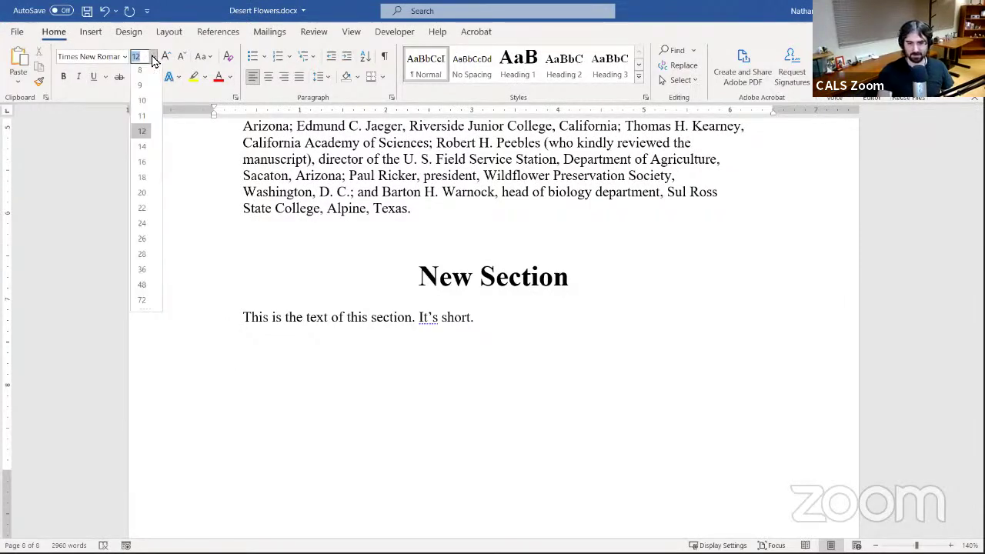
{"action": "left_click", "coordinate": [142, 228]}
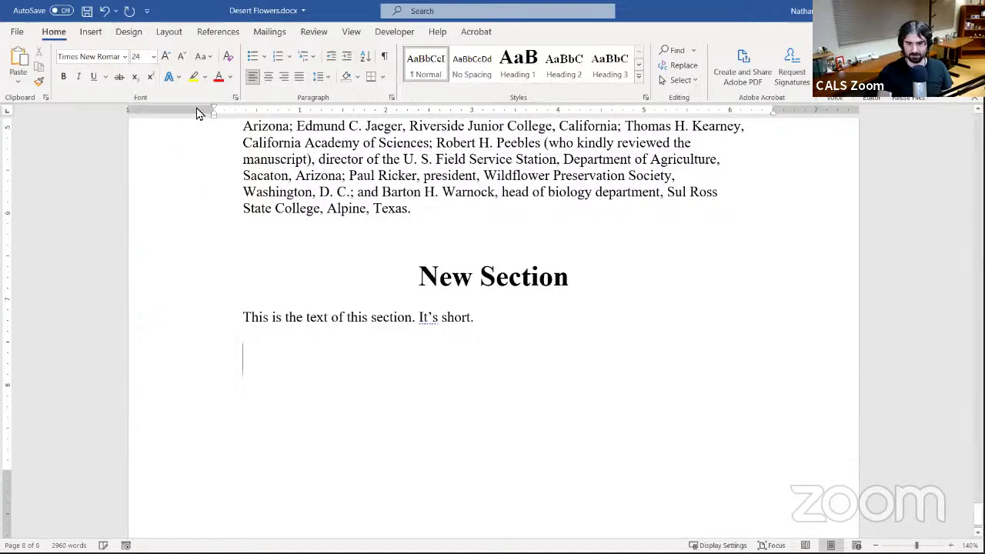
{"action": "left_click", "coordinate": [65, 81]}
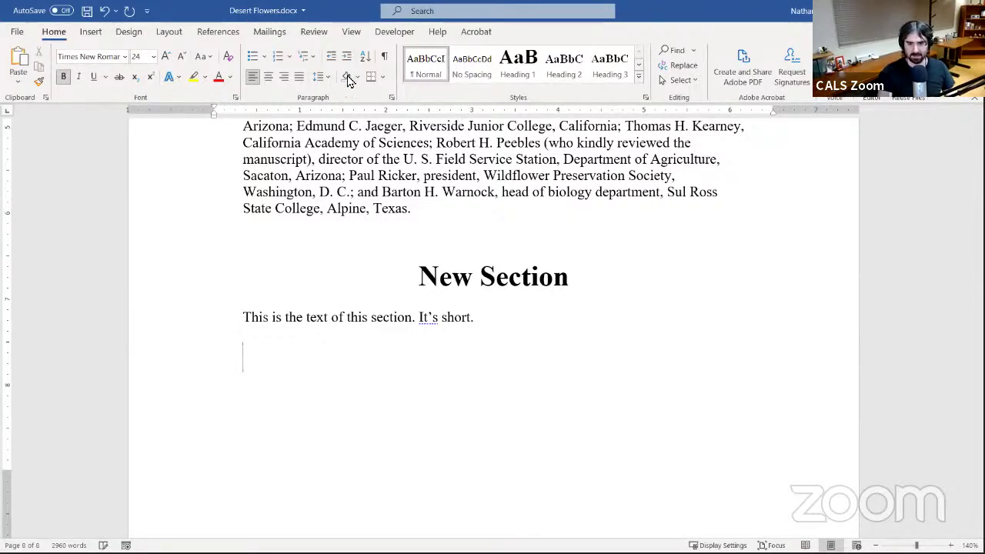
{"action": "left_click", "coordinate": [274, 85]}
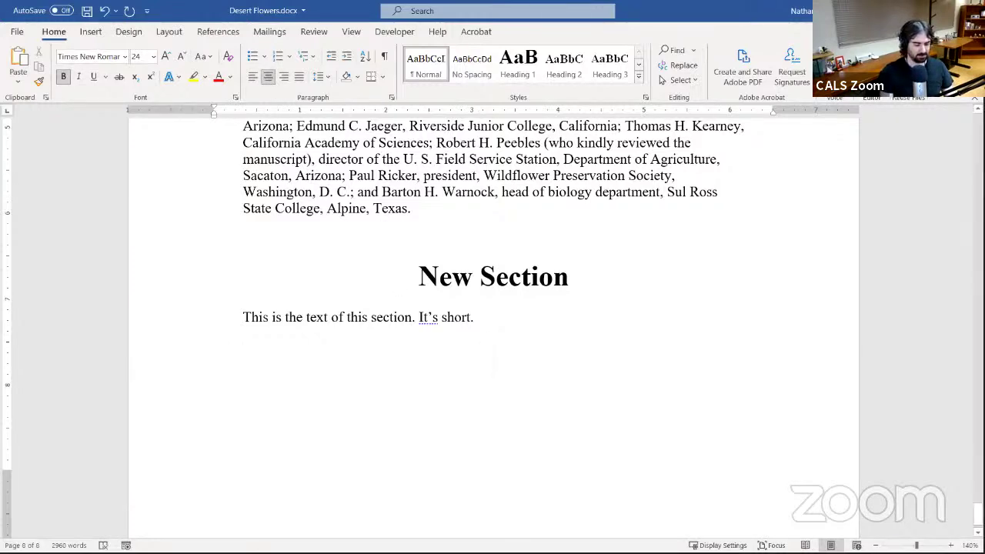
- Enter "Is this a heading" on the directly formatted line below the New Section text
{"action": "type", "text": "Is thie"}
{"action": "key", "text": "BackSpace"}
{"action": "key", "text": "BackSpace"}
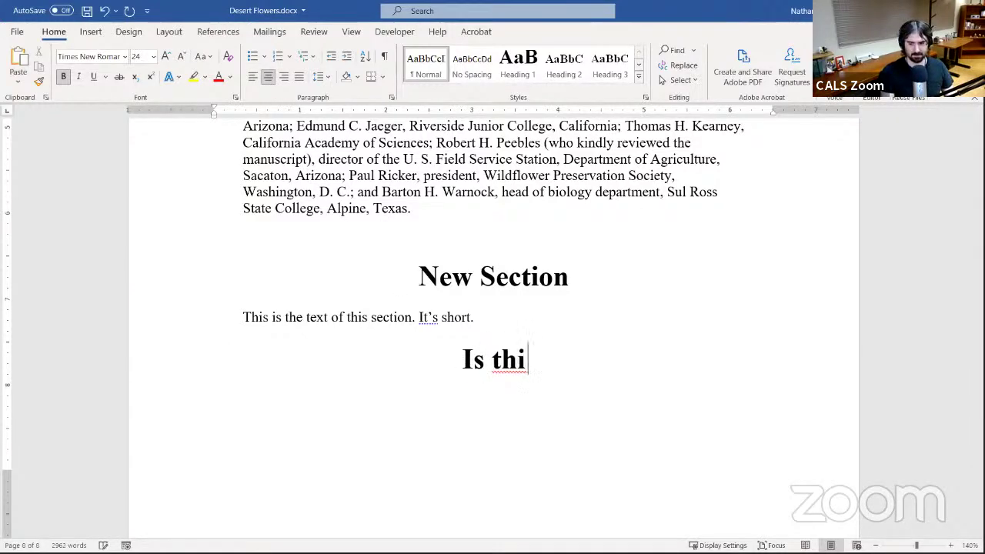
{"action": "type", "text": "s a heading"}
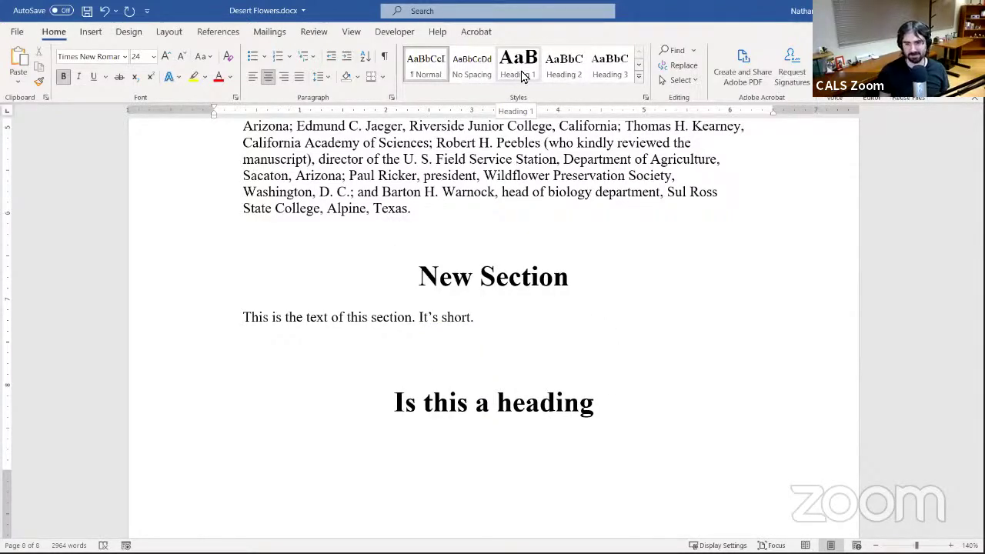
- Delete the "Is this a heading" line below the New Section text
{"action": "left_click_drag", "start_coordinate": [596, 359], "coordinate": [450, 356]}
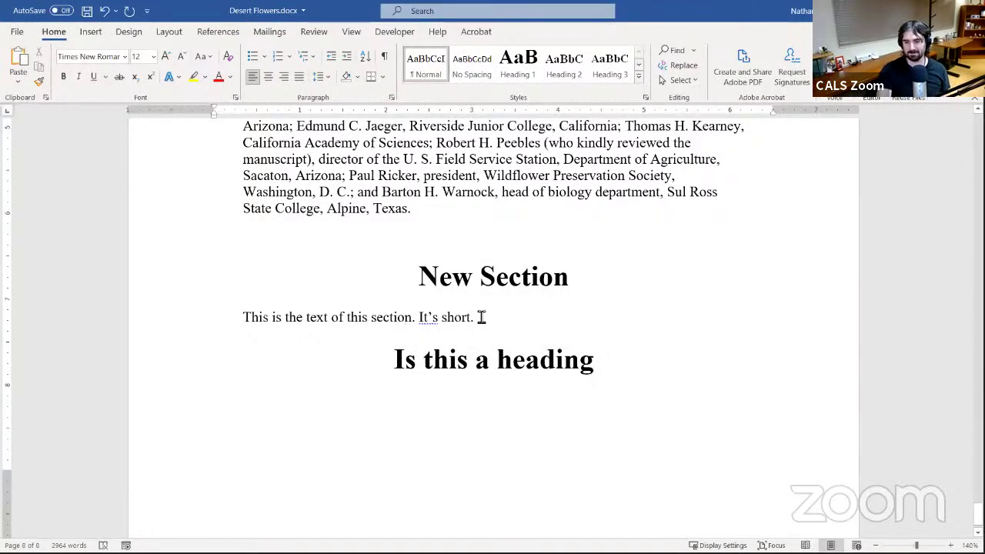
{"action": "left_click_drag", "start_coordinate": [464, 320], "coordinate": [629, 357]}
{"action": "key", "text": "Delete"}
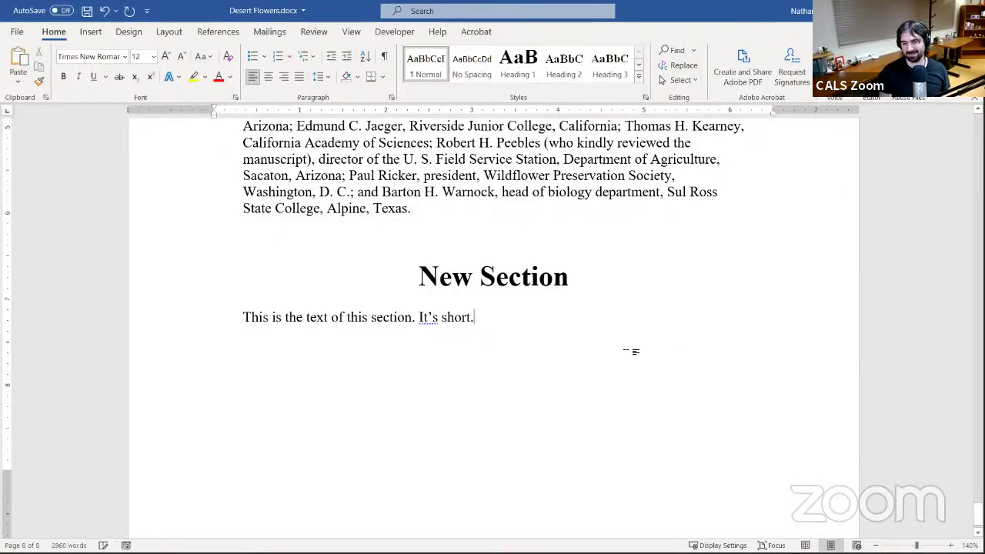
- Look through the document's section headings from "New Section" at the end back up to the booklet title
{"action": "scroll", "coordinate": [590, 346], "scroll_direction": "up", "scroll_amount": 2}
{"action": "scroll", "coordinate": [585, 347], "scroll_direction": "up", "scroll_amount": 20}
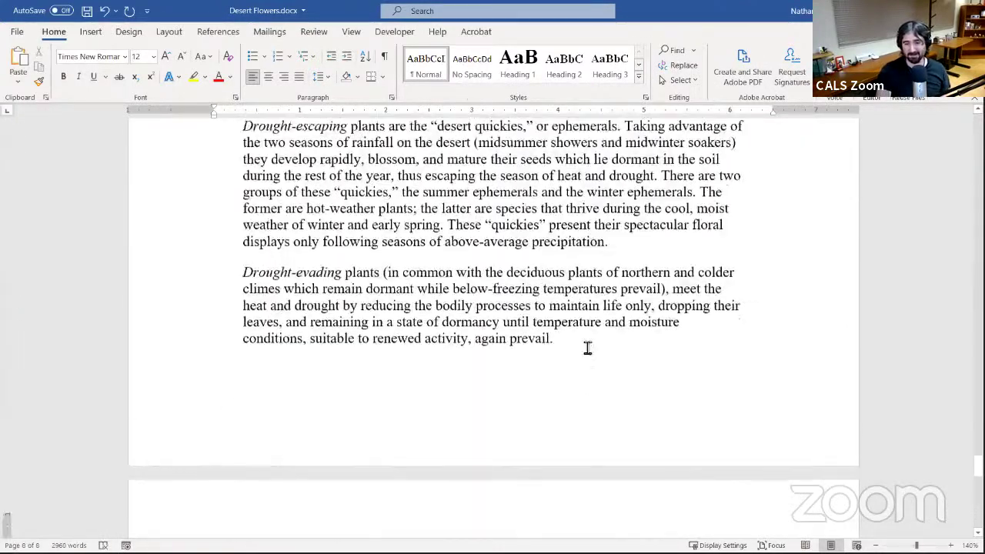
{"action": "scroll", "coordinate": [588, 347], "scroll_direction": "up", "scroll_amount": 8}
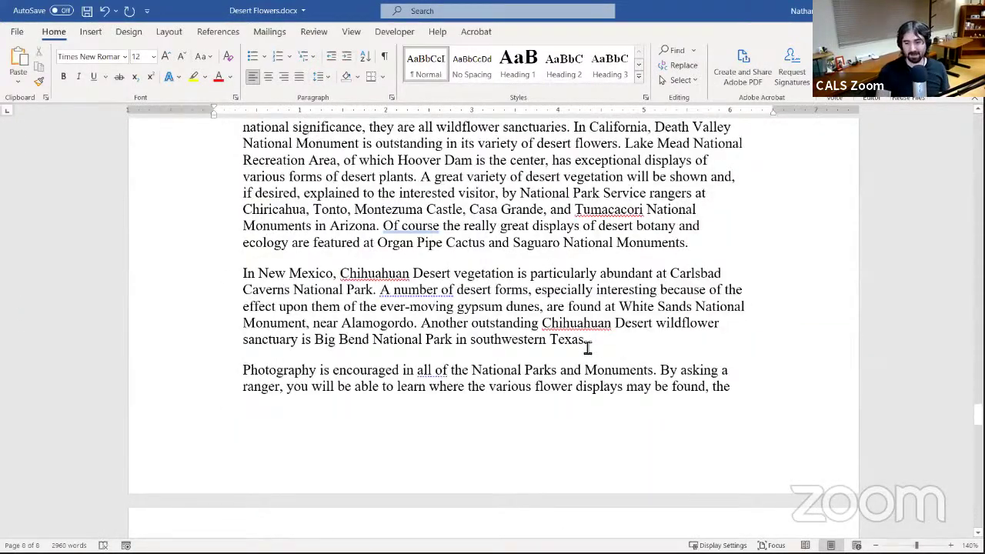
{"action": "scroll", "coordinate": [587, 348], "scroll_direction": "up", "scroll_amount": 9}
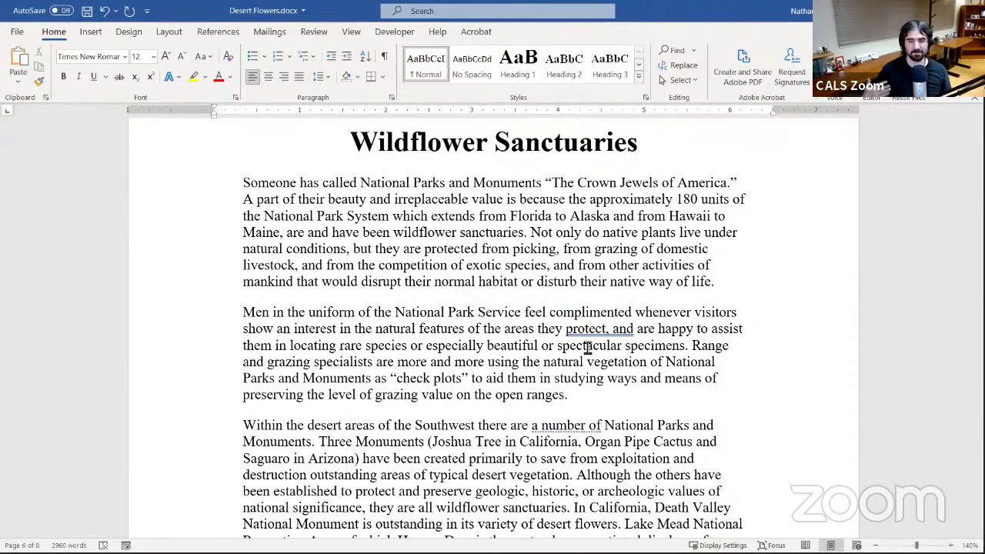
{"action": "scroll", "coordinate": [444, 347], "scroll_direction": "down", "scroll_amount": 7}
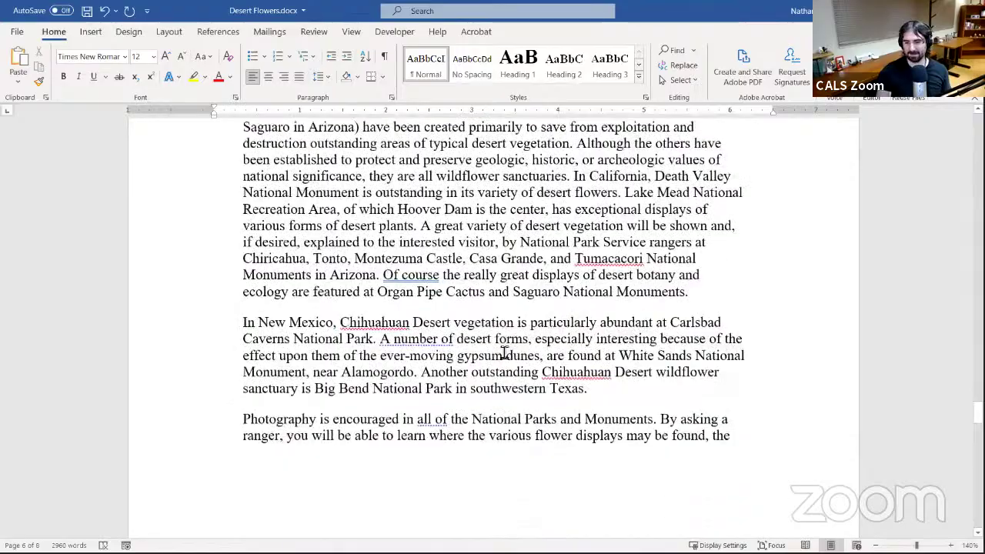
{"action": "scroll", "coordinate": [493, 352], "scroll_direction": "up", "scroll_amount": 6}
{"action": "scroll", "coordinate": [504, 353], "scroll_direction": "up", "scroll_amount": 10}
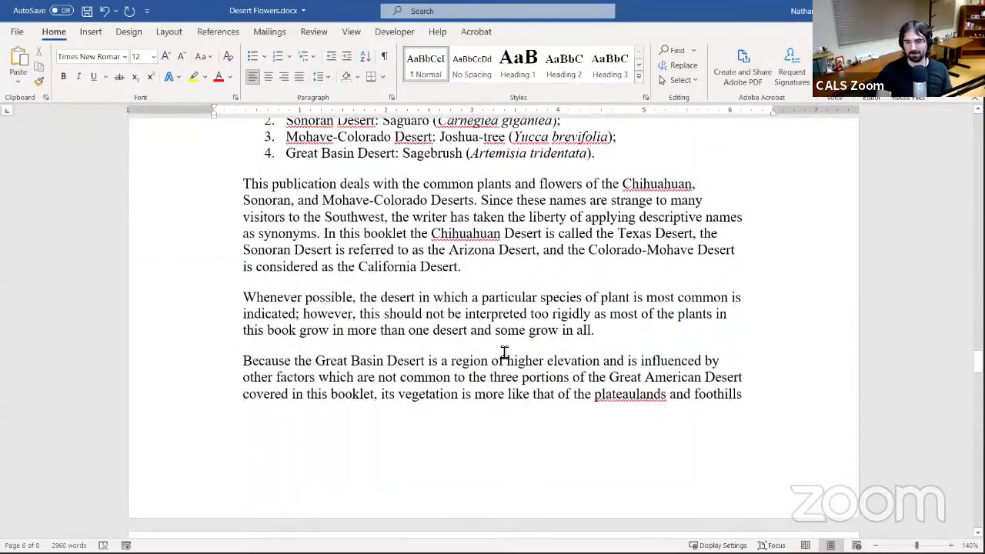
{"action": "scroll", "coordinate": [505, 352], "scroll_direction": "up", "scroll_amount": 4}
{"action": "scroll", "coordinate": [504, 352], "scroll_direction": "up", "scroll_amount": 20}
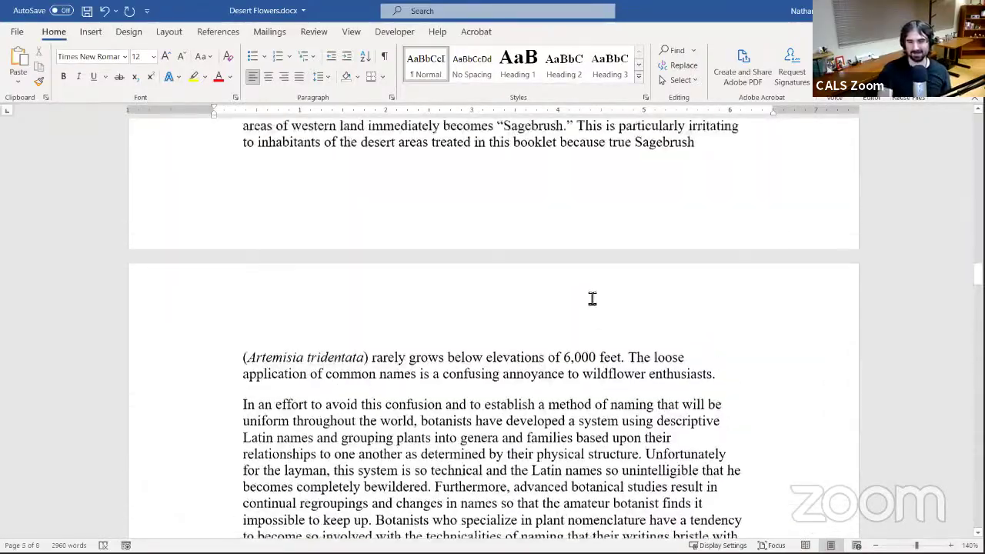
{"action": "scroll", "coordinate": [592, 300], "scroll_direction": "up", "scroll_amount": 10}
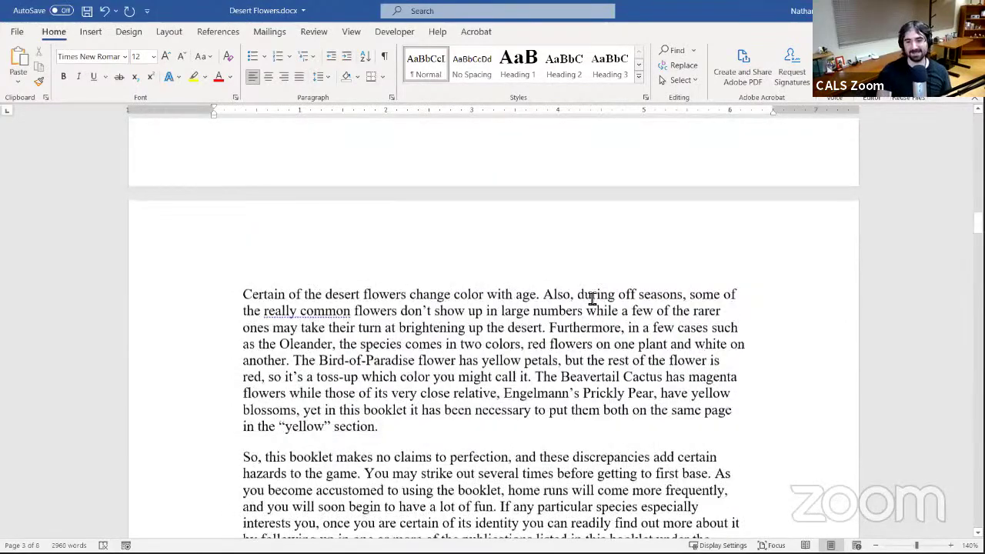
{"action": "scroll", "coordinate": [592, 300], "scroll_direction": "up", "scroll_amount": 10}
{"action": "scroll", "coordinate": [592, 299], "scroll_direction": "down", "scroll_amount": 12}
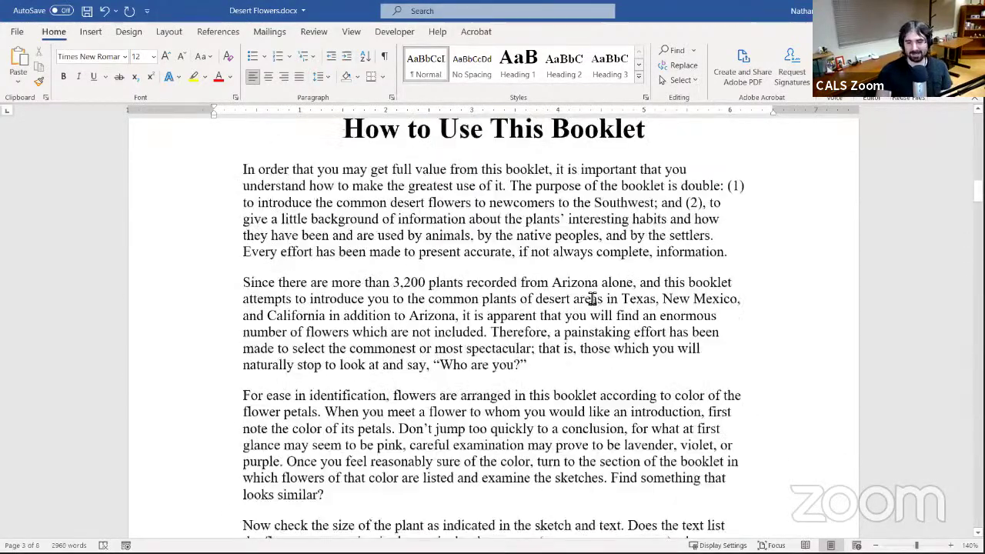
{"action": "scroll", "coordinate": [591, 299], "scroll_direction": "up", "scroll_amount": 10}
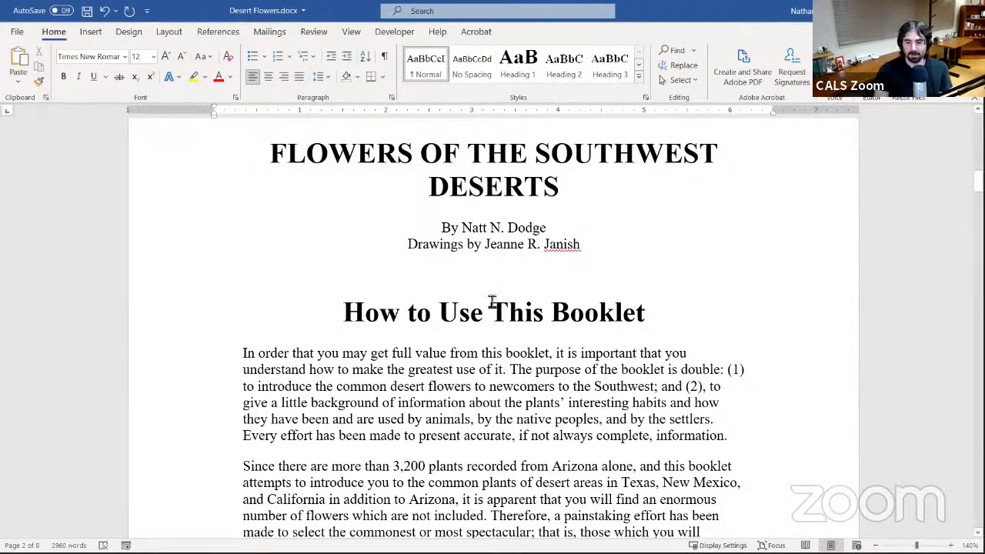
{"action": "scroll", "coordinate": [497, 308], "scroll_direction": "down", "scroll_amount": 12}
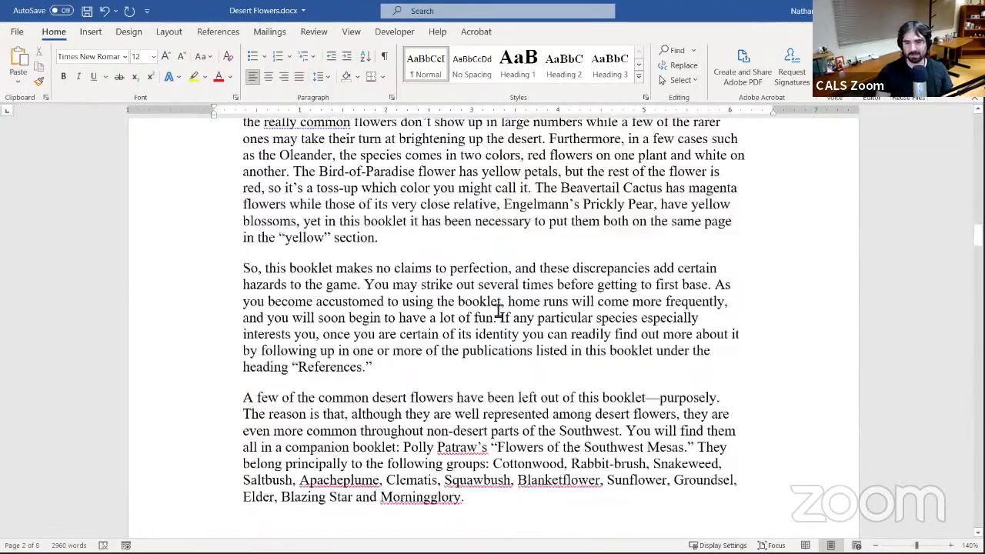
{"action": "scroll", "coordinate": [498, 311], "scroll_direction": "up", "scroll_amount": 15}
{"action": "scroll", "coordinate": [498, 311], "scroll_direction": "down", "scroll_amount": 18}
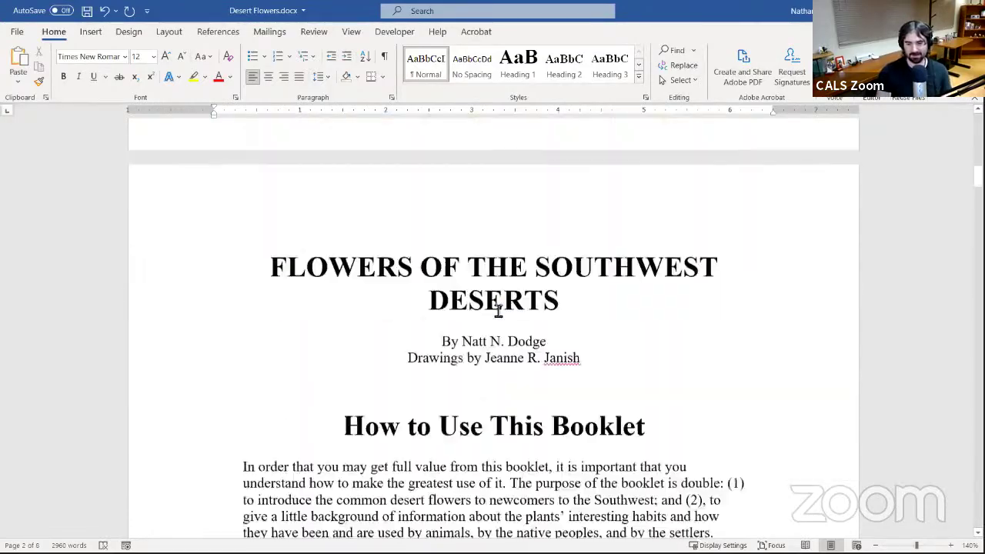
- Apply the Subtitle style to the line "Be Serious About Plant Names—But Not Too Serious" under the Plant Names heading
{"action": "scroll", "coordinate": [498, 310], "scroll_direction": "down", "scroll_amount": 12}
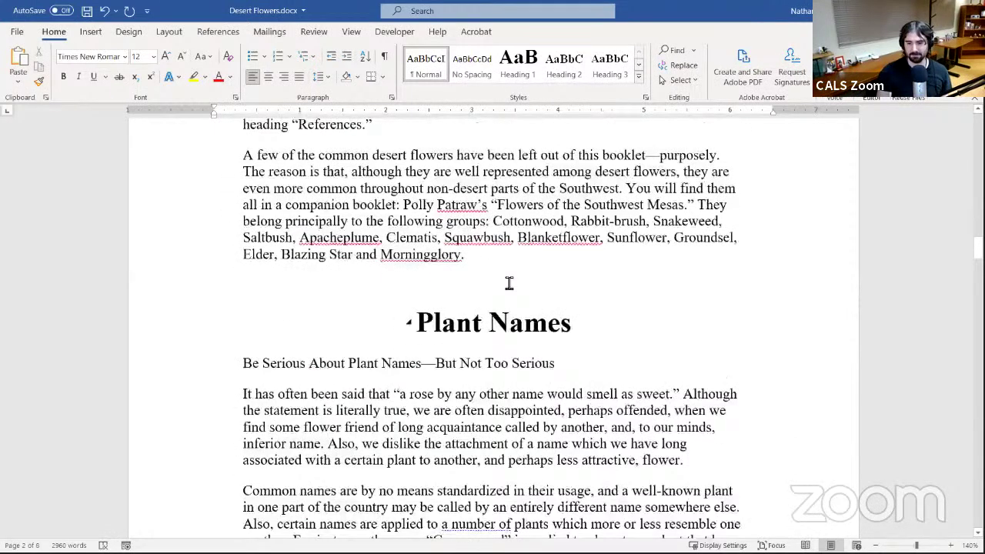
{"action": "scroll", "coordinate": [508, 283], "scroll_direction": "down", "scroll_amount": 1}
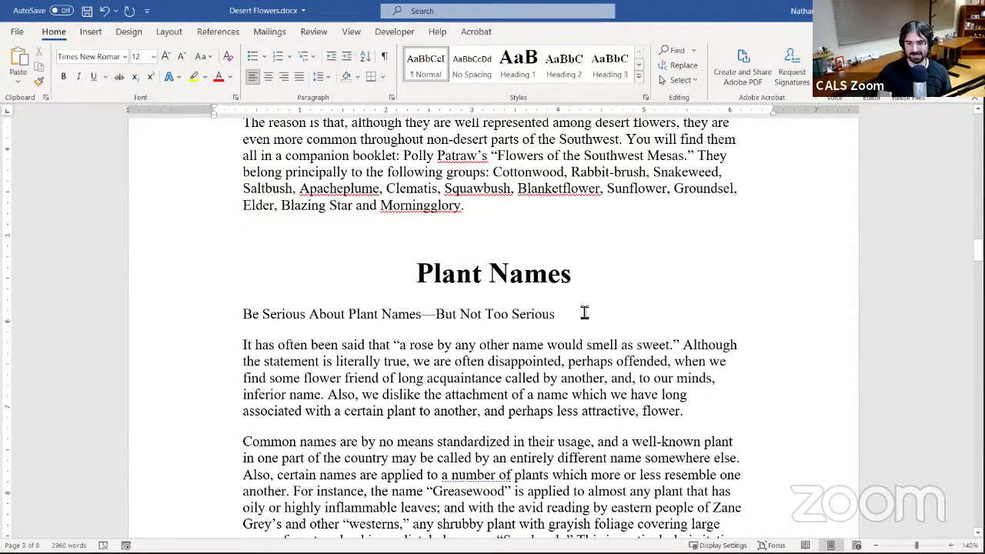
{"action": "left_click_drag", "start_coordinate": [584, 313], "coordinate": [238, 313]}
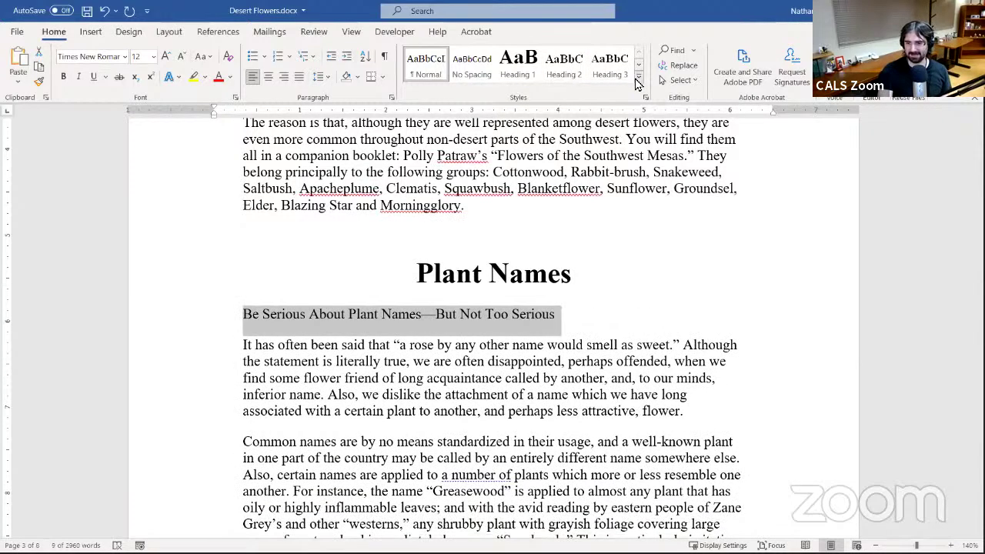
{"action": "left_click", "coordinate": [636, 78]}
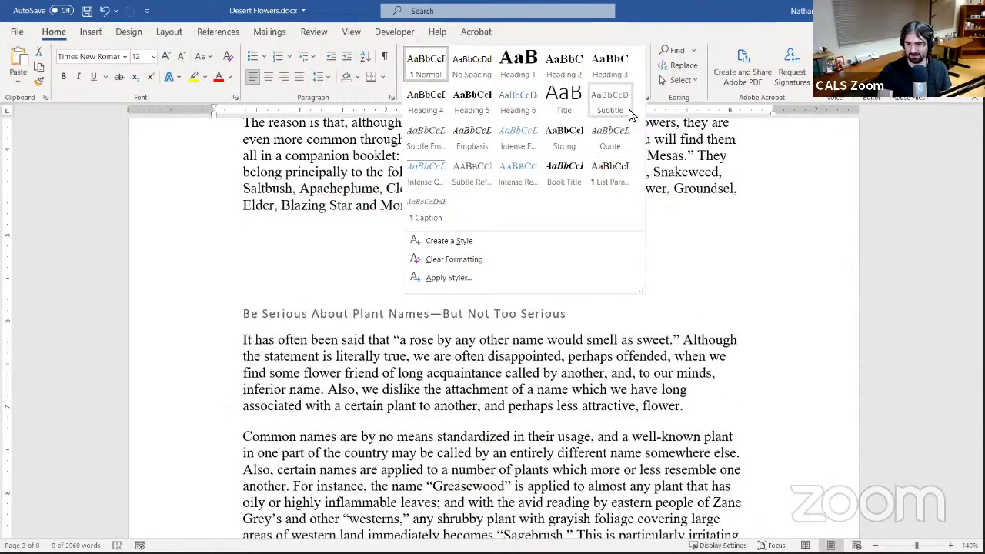
{"action": "left_click", "coordinate": [630, 113]}
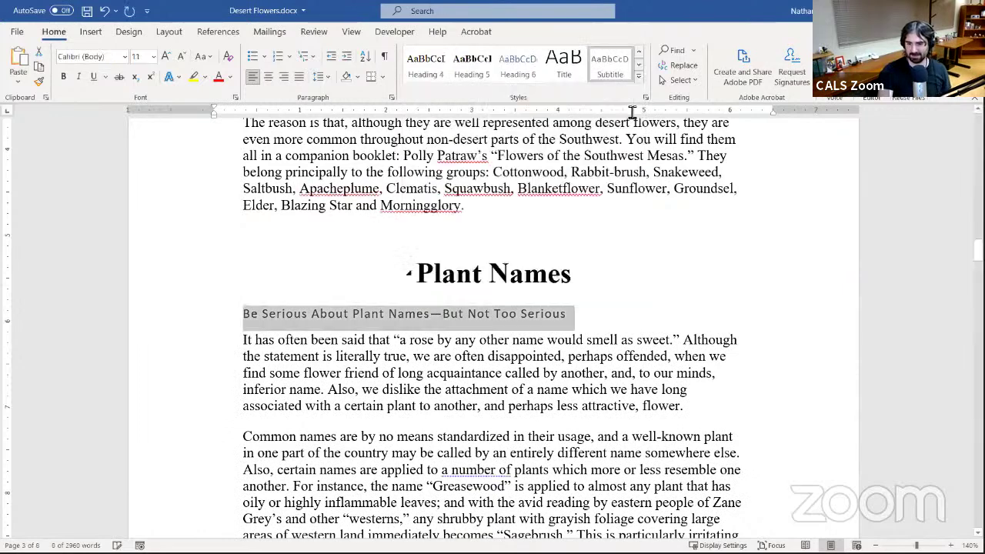
{"action": "left_click", "coordinate": [583, 329]}
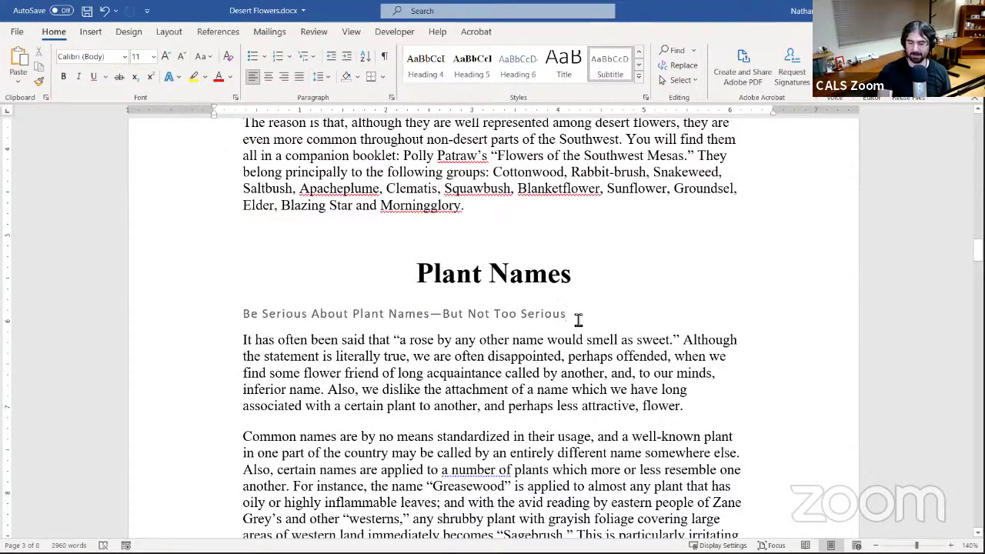
- Apply the Subtle Emphasis style to the whole subtitle line under the Plant Names heading
{"action": "left_click", "coordinate": [179, 332]}
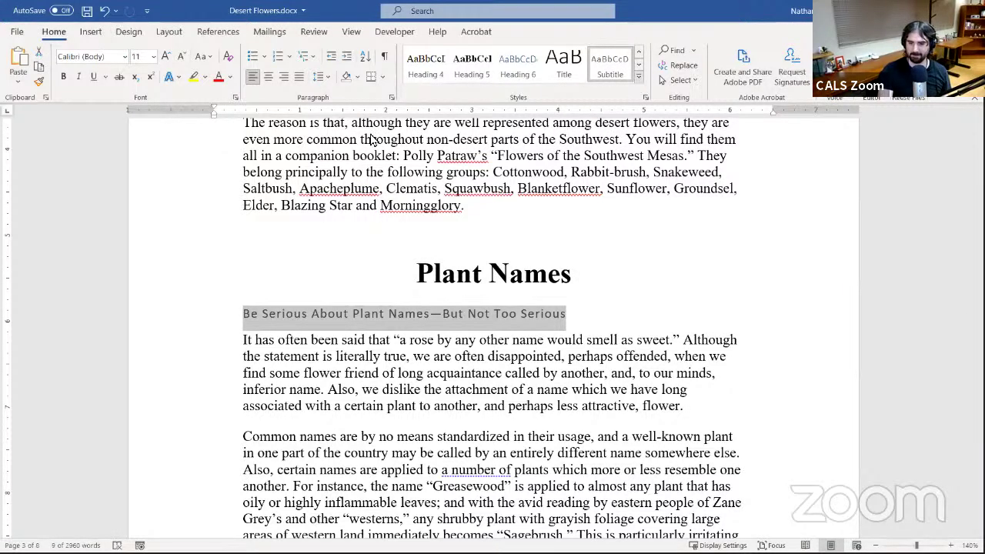
{"action": "left_click", "coordinate": [638, 79]}
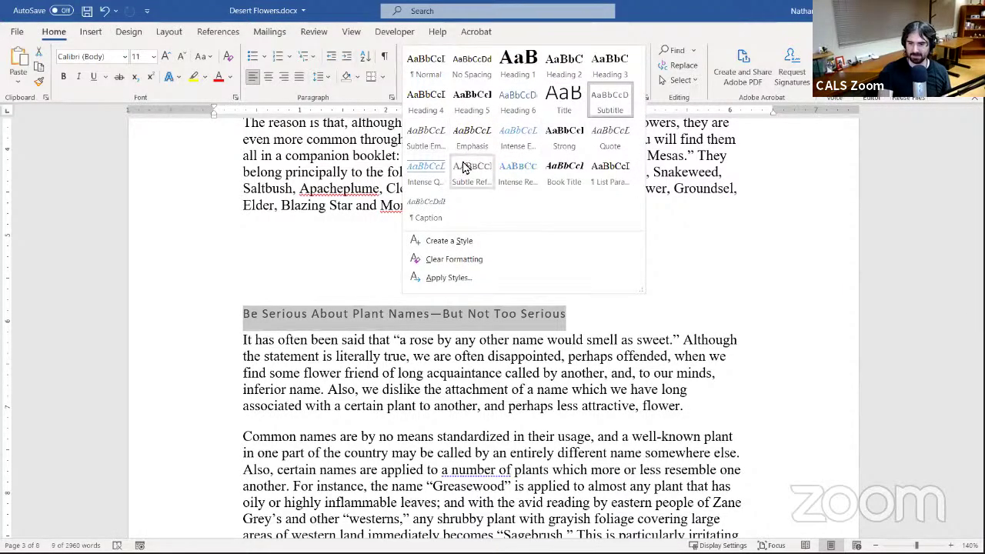
{"action": "left_click", "coordinate": [418, 147]}
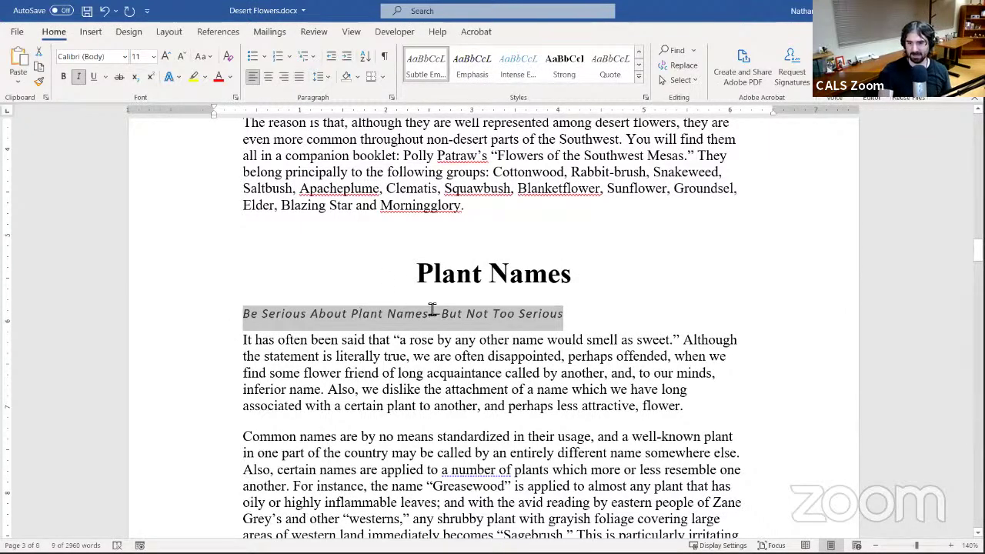
{"action": "left_click", "coordinate": [438, 437]}
{"action": "left_click", "coordinate": [418, 314]}
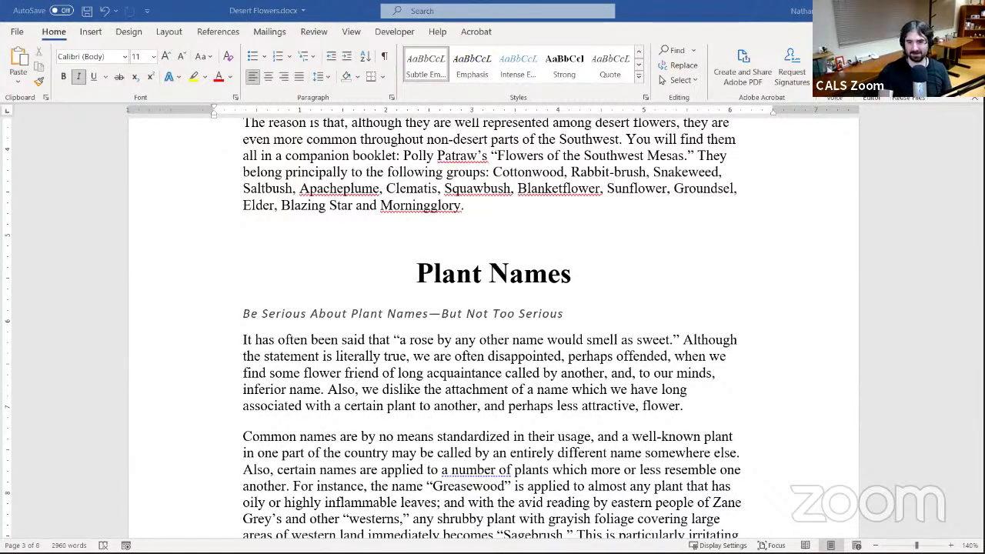
- Apply the Title style to the full "FLOWERS OF THE SOUTHWEST DESERTS" title on page 2
{"action": "scroll", "coordinate": [377, 313], "scroll_direction": "down", "scroll_amount": 5}
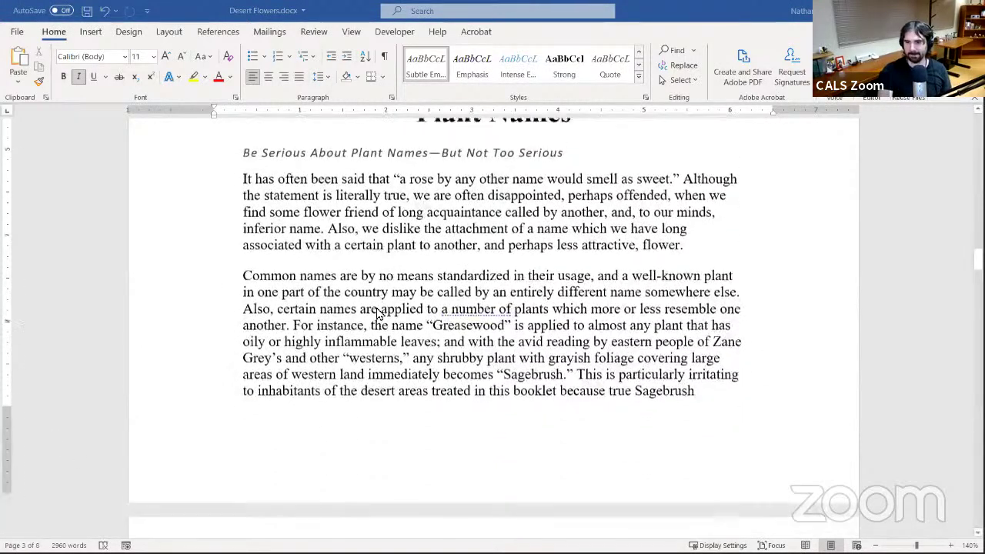
{"action": "scroll", "coordinate": [453, 209], "scroll_direction": "down", "scroll_amount": 11}
{"action": "scroll", "coordinate": [454, 209], "scroll_direction": "up", "scroll_amount": 19}
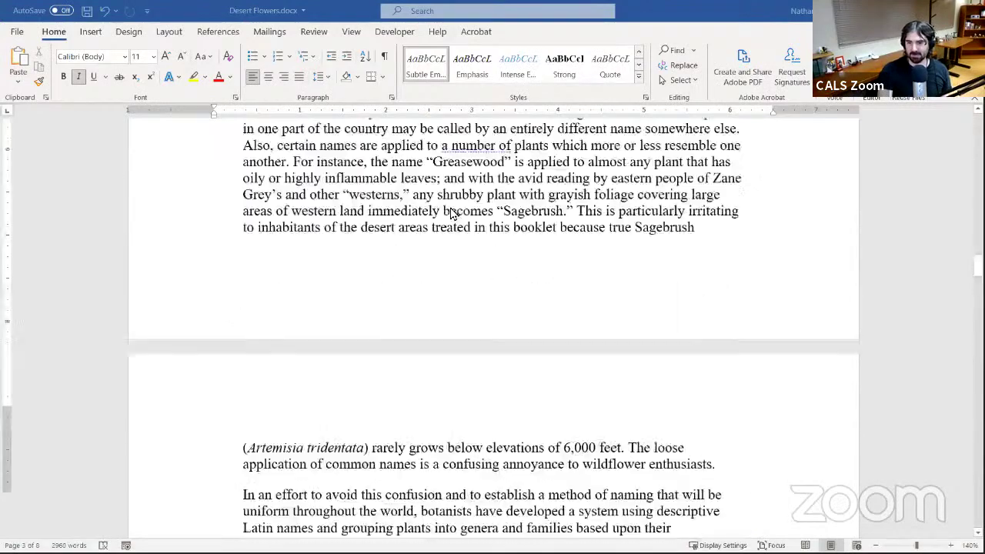
{"action": "scroll", "coordinate": [452, 209], "scroll_direction": "up", "scroll_amount": 20}
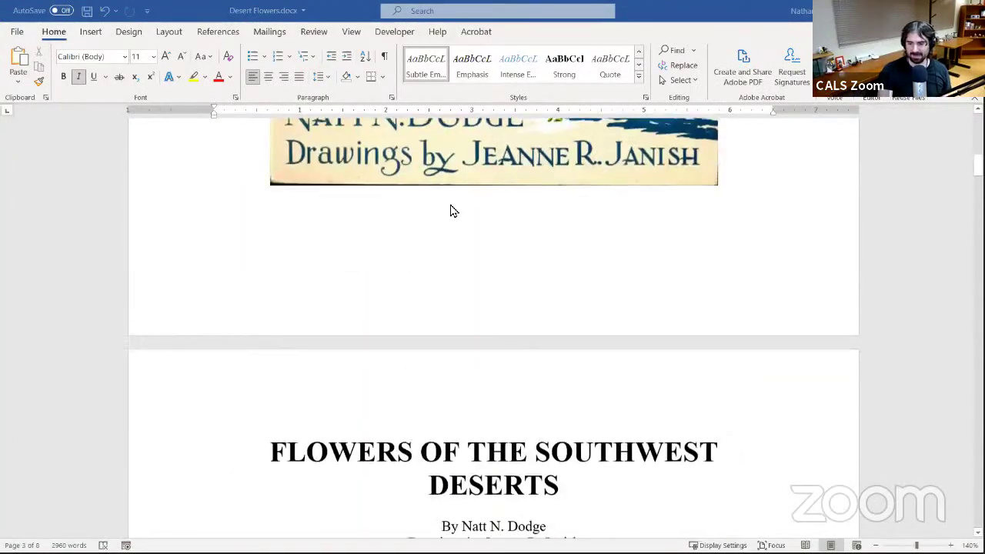
{"action": "scroll", "coordinate": [314, 270], "scroll_direction": "down", "scroll_amount": 2}
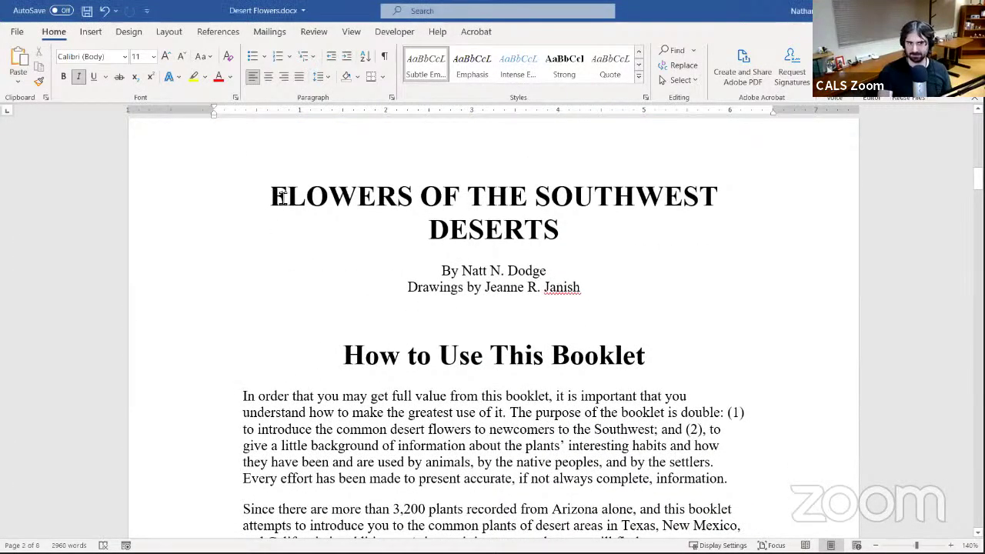
{"action": "left_click_drag", "start_coordinate": [281, 197], "coordinate": [528, 205]}
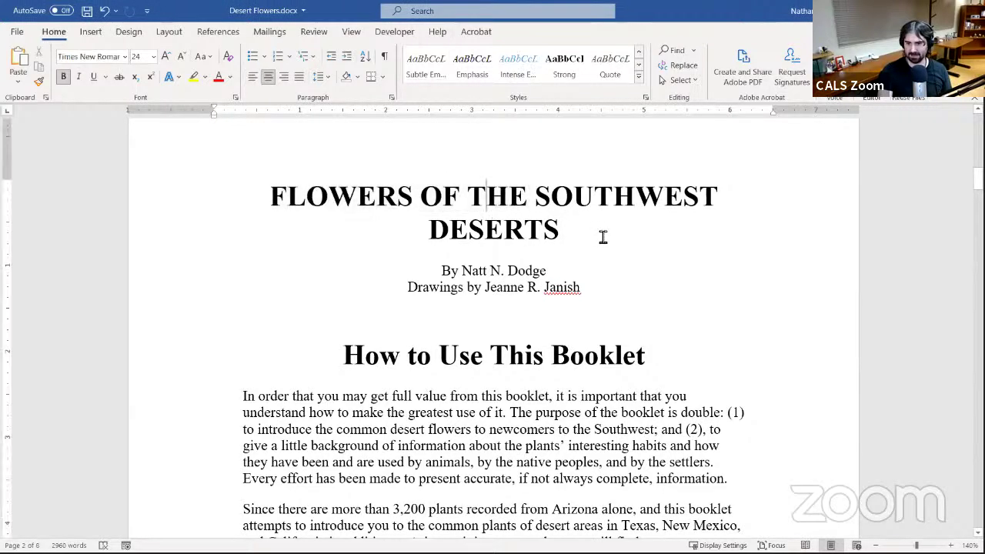
{"action": "left_click_drag", "start_coordinate": [601, 235], "coordinate": [282, 195]}
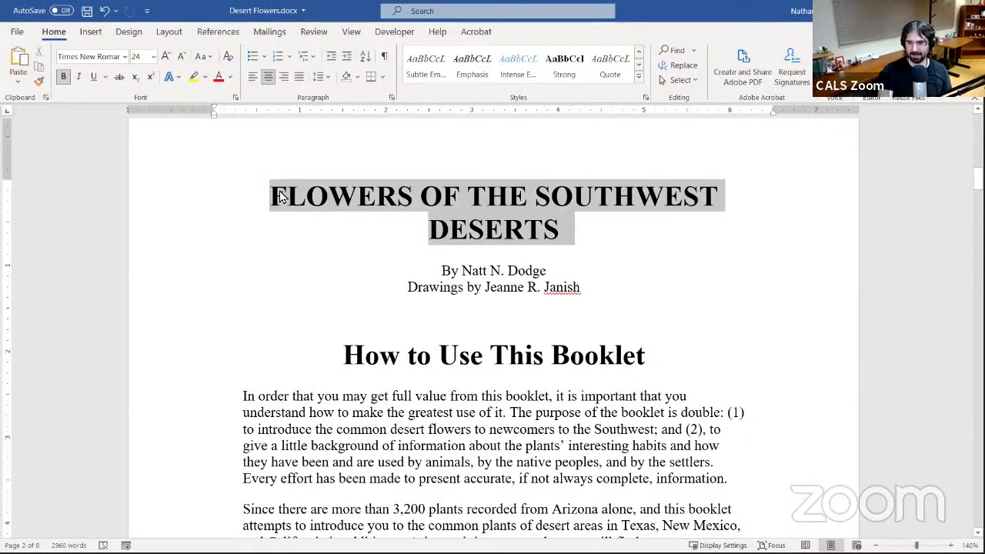
{"action": "left_click", "coordinate": [639, 53]}
{"action": "left_click", "coordinate": [639, 52]}
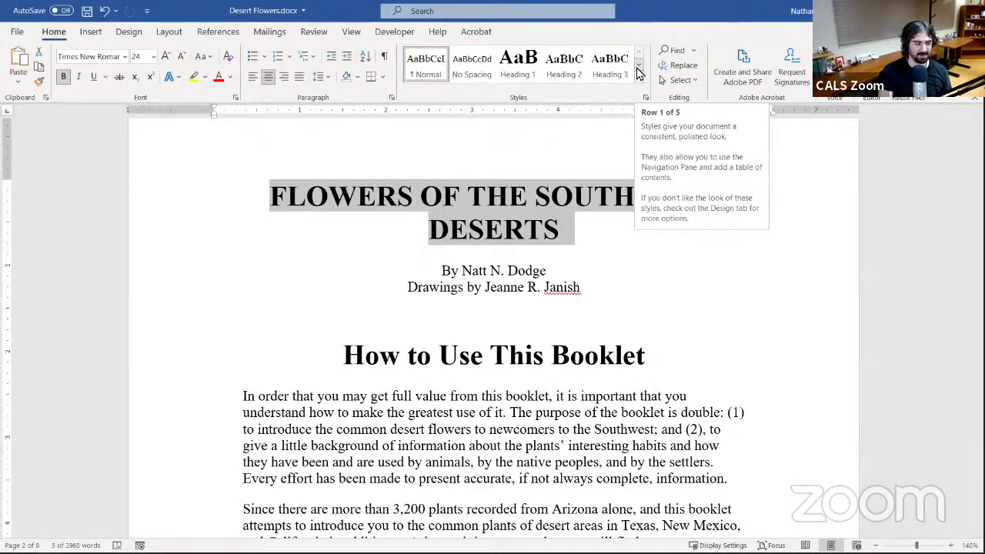
{"action": "left_click", "coordinate": [638, 66]}
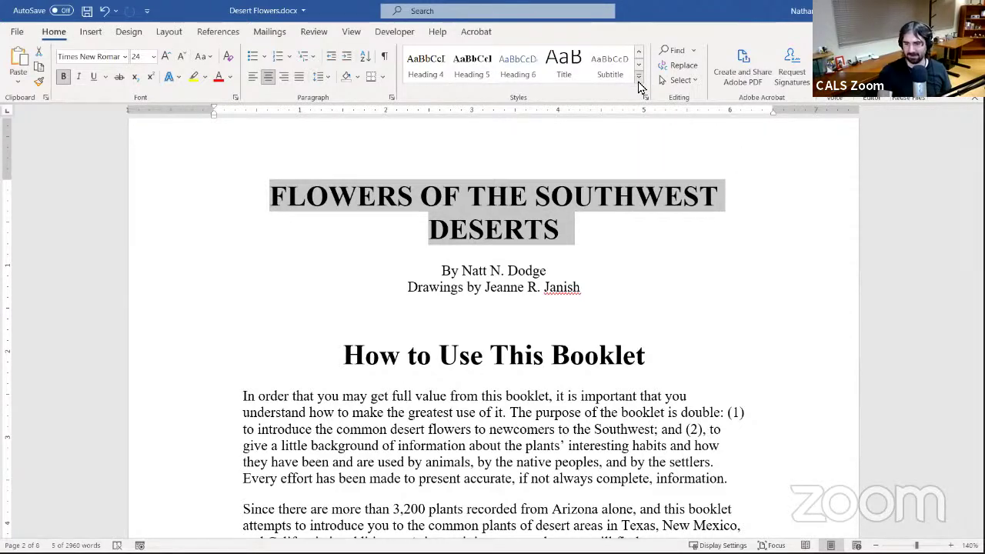
{"action": "left_click", "coordinate": [639, 77]}
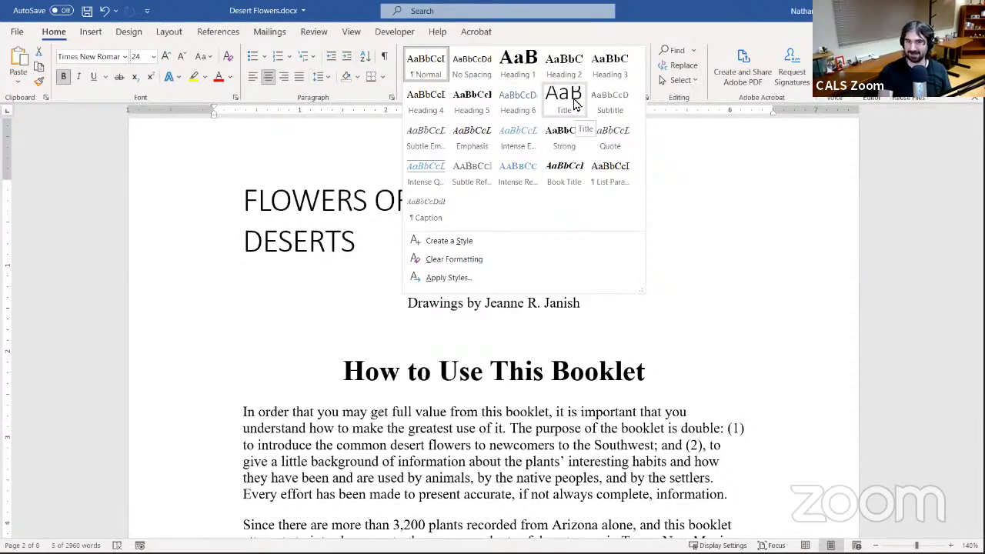
{"action": "left_click", "coordinate": [570, 107]}
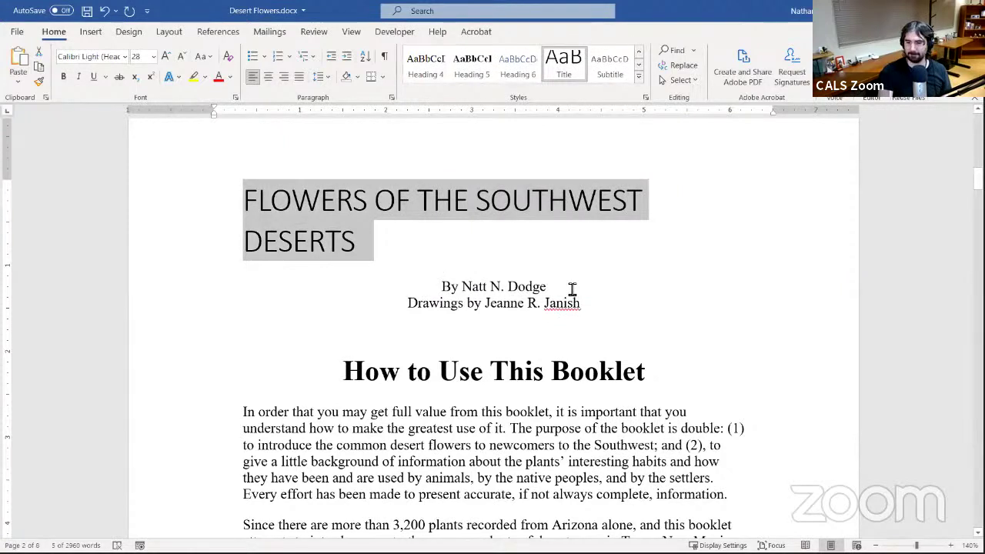
- Apply the Intense Emphasis style to the author byline below the booklet title
{"action": "left_click", "coordinate": [564, 287]}
{"action": "left_click_drag", "start_coordinate": [564, 287], "coordinate": [430, 295]}
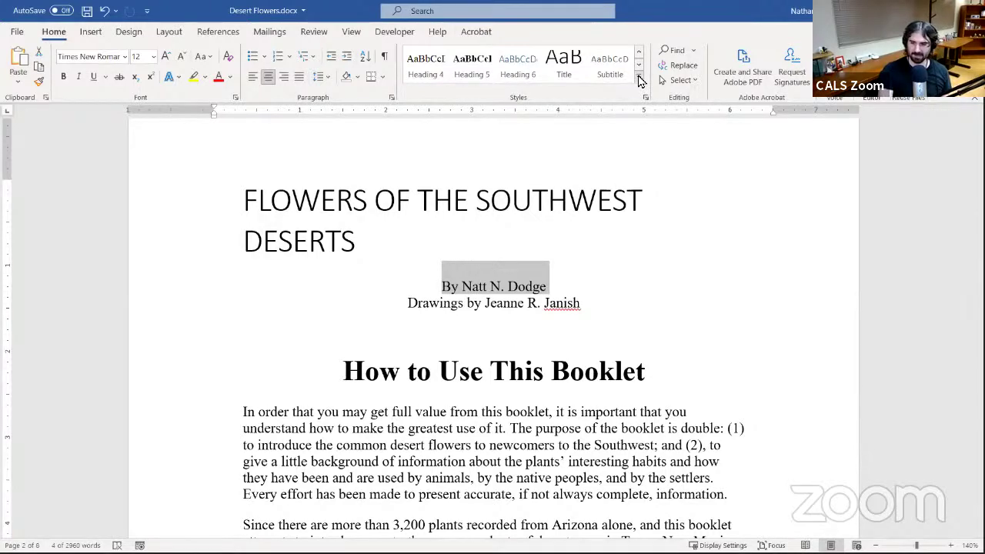
{"action": "left_click", "coordinate": [638, 79]}
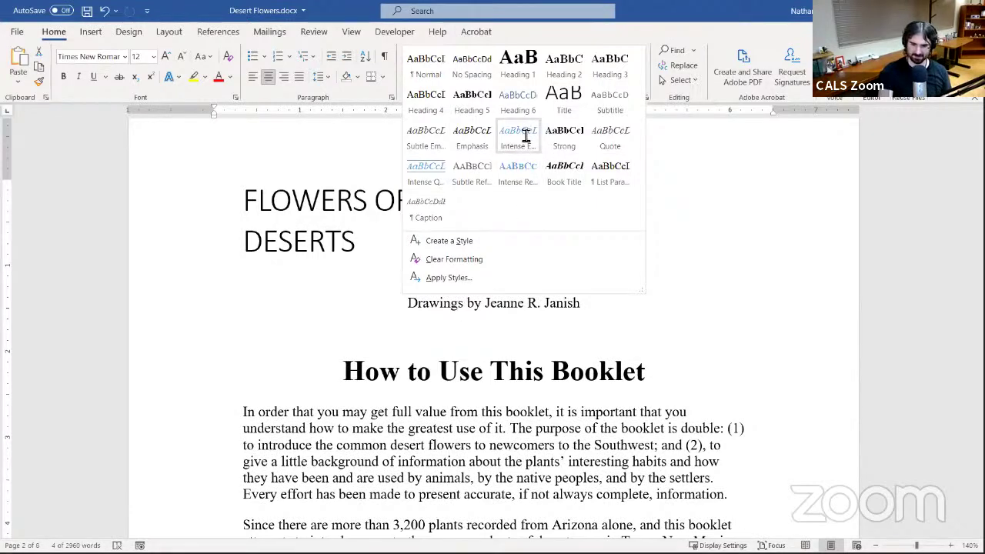
{"action": "left_click", "coordinate": [523, 153]}
{"action": "left_click", "coordinate": [542, 304]}
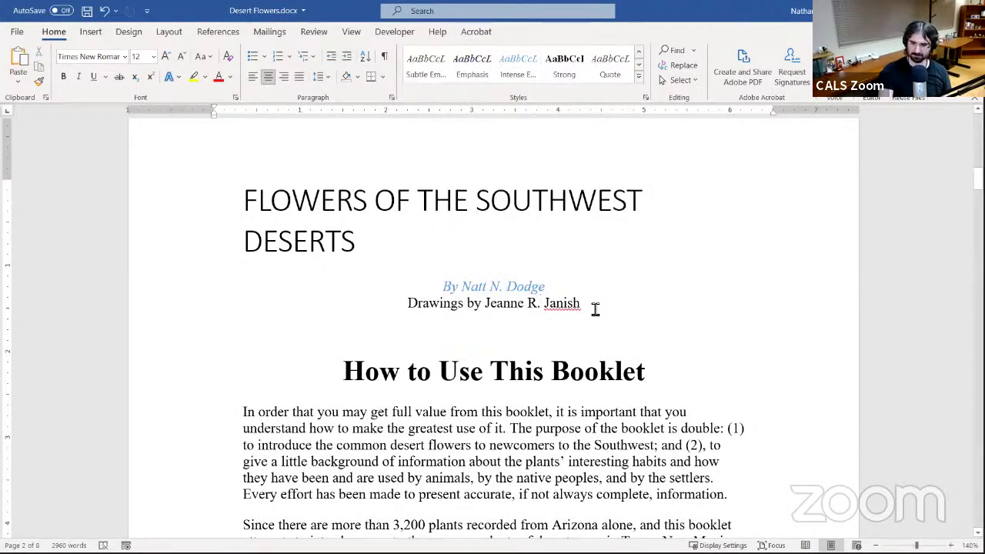
- Apply the Intense Emphasis style to the illustrator byline below the author line on page 2
{"action": "left_click_drag", "start_coordinate": [597, 308], "coordinate": [418, 308]}
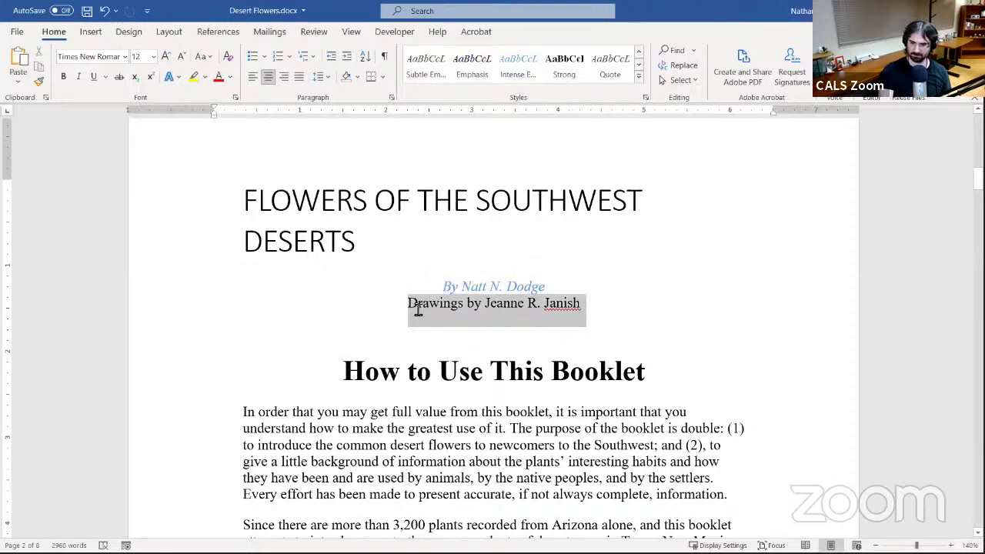
{"action": "left_click", "coordinate": [518, 65]}
{"action": "left_click", "coordinate": [625, 203]}
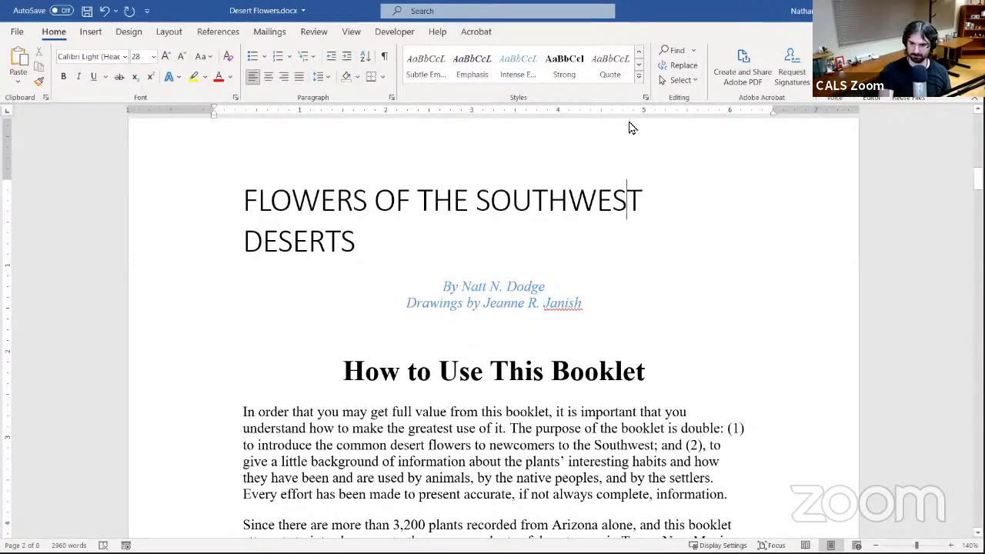
- Apply the Strong style to both the author and illustrator bylines under the booklet title
{"action": "left_click_drag", "start_coordinate": [607, 307], "coordinate": [447, 289]}
{"action": "key", "text": "ctrl+z"}
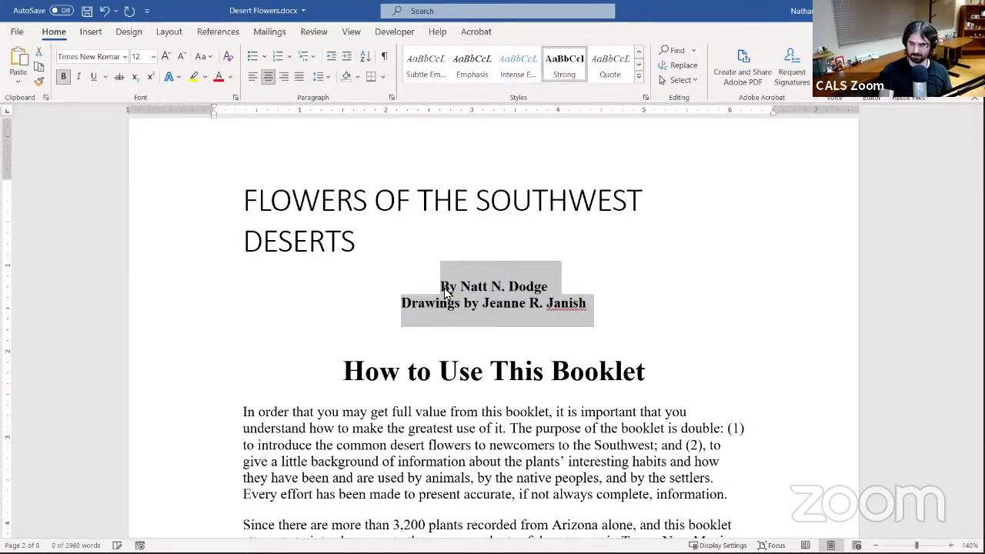
{"action": "left_click", "coordinate": [627, 303]}
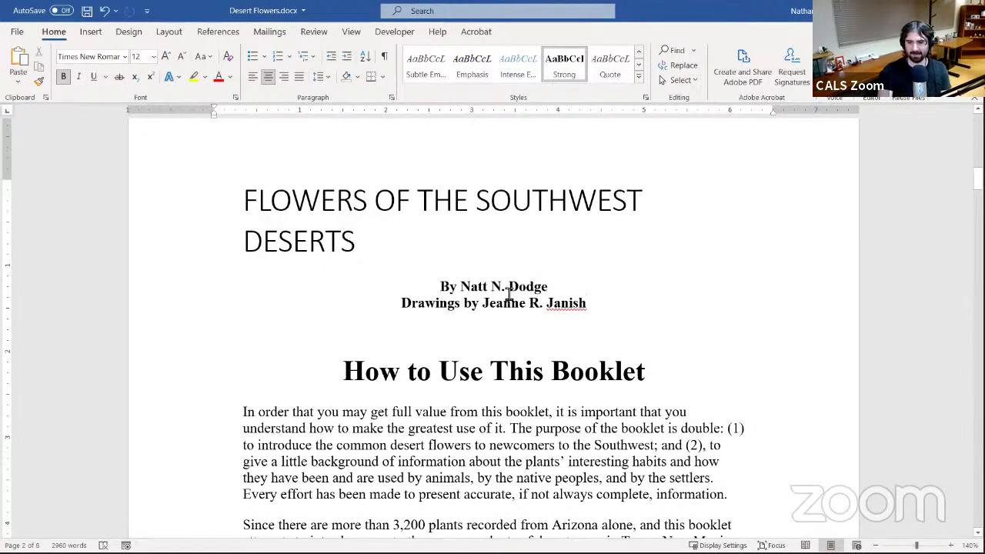
- Look through the document's sections from the title on page 2 to the Acknowledgments heading on page 8
{"action": "scroll", "coordinate": [497, 231], "scroll_direction": "down", "scroll_amount": 5}
{"action": "scroll", "coordinate": [497, 231], "scroll_direction": "up", "scroll_amount": 6}
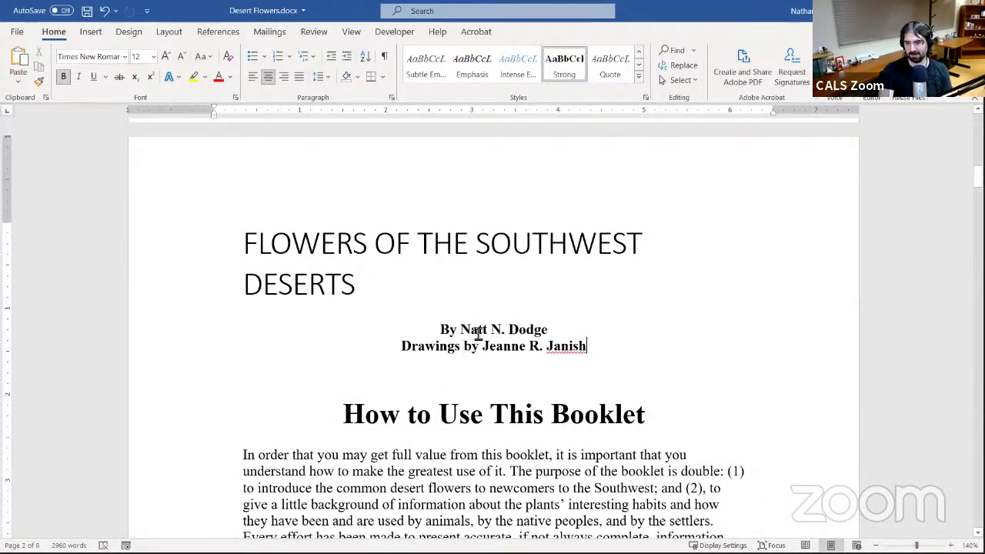
{"action": "scroll", "coordinate": [477, 335], "scroll_direction": "down", "scroll_amount": 1}
{"action": "scroll", "coordinate": [478, 246], "scroll_direction": "down", "scroll_amount": 3}
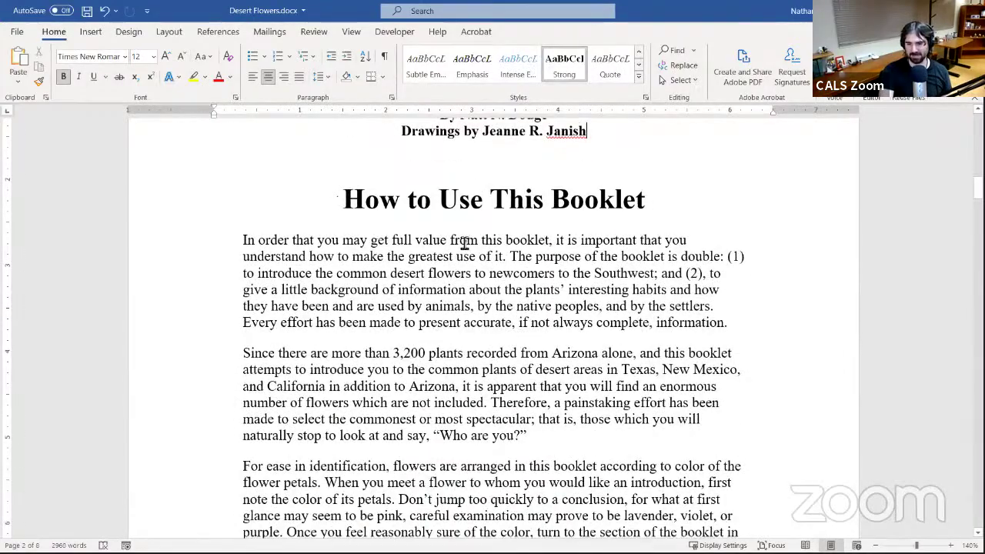
{"action": "scroll", "coordinate": [462, 247], "scroll_direction": "down", "scroll_amount": 6}
{"action": "scroll", "coordinate": [464, 243], "scroll_direction": "down", "scroll_amount": 15}
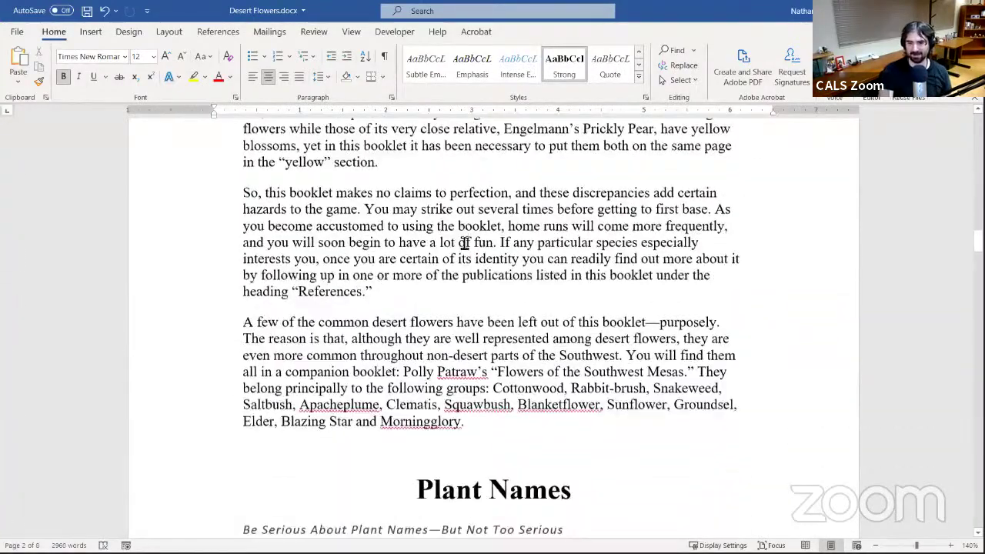
{"action": "scroll", "coordinate": [464, 243], "scroll_direction": "down", "scroll_amount": 15}
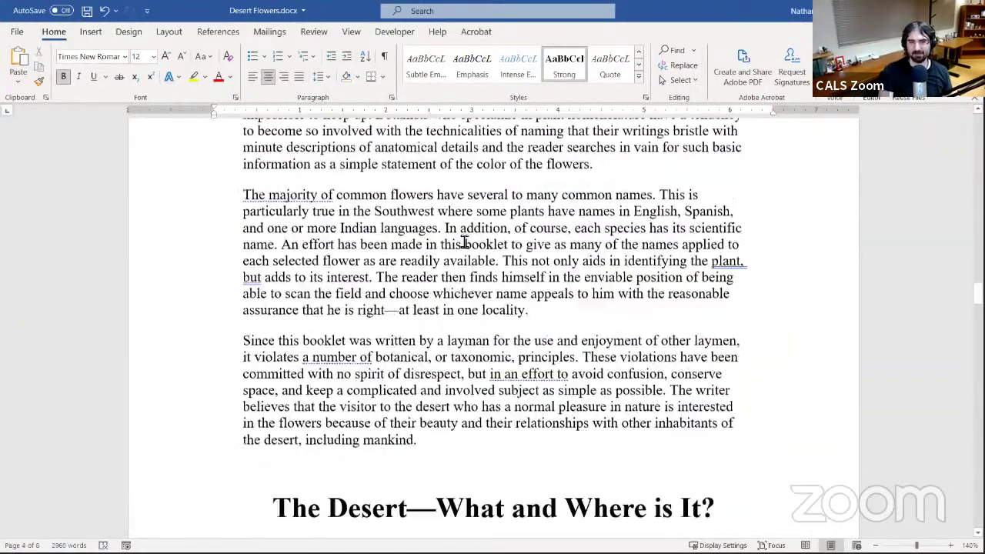
{"action": "scroll", "coordinate": [465, 243], "scroll_direction": "down", "scroll_amount": 15}
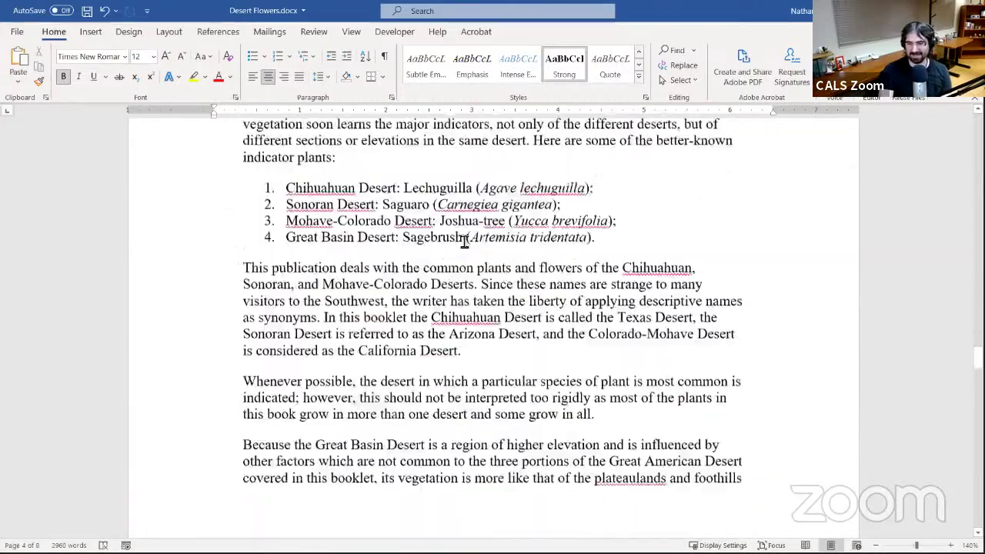
{"action": "scroll", "coordinate": [464, 243], "scroll_direction": "down", "scroll_amount": 15}
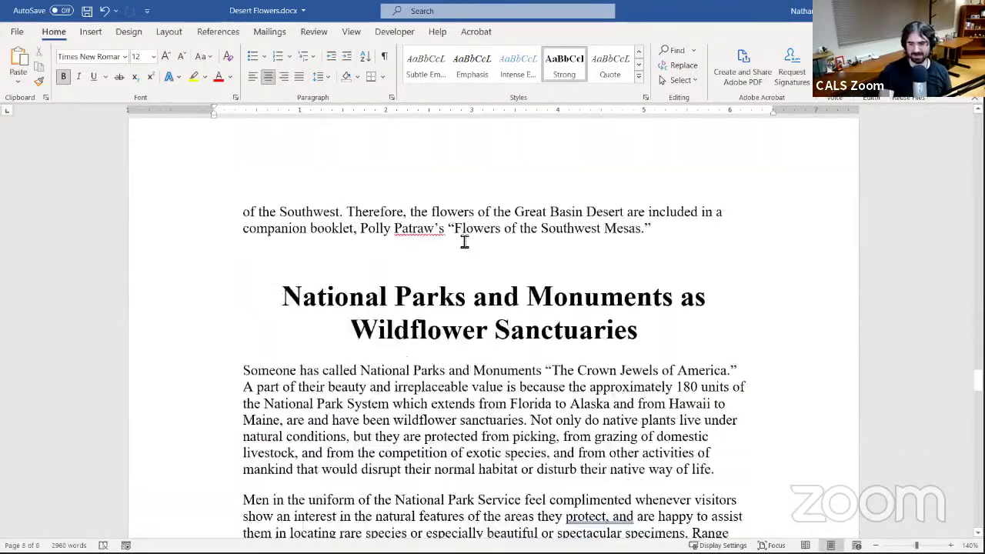
{"action": "scroll", "coordinate": [460, 241], "scroll_direction": "down", "scroll_amount": 10}
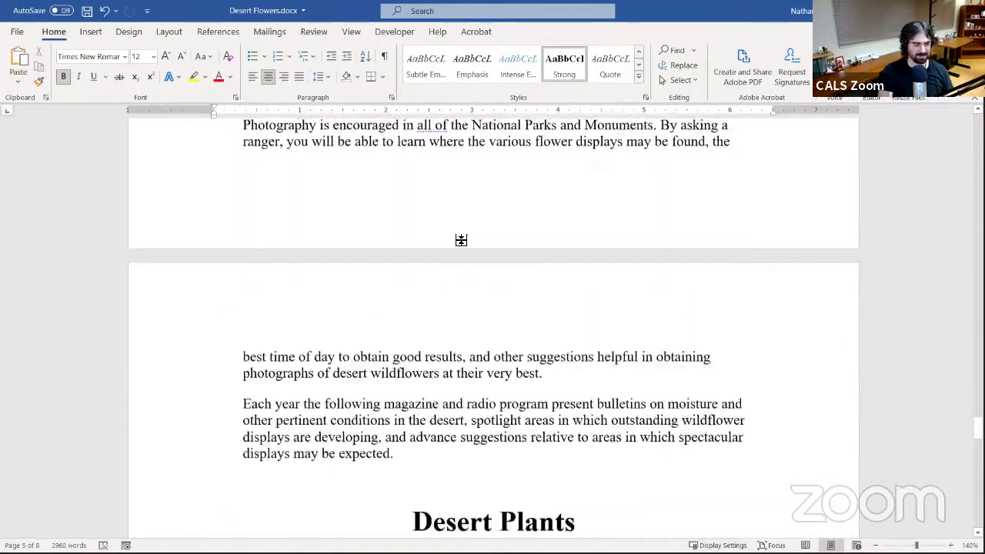
{"action": "scroll", "coordinate": [462, 296], "scroll_direction": "up", "scroll_amount": 7}
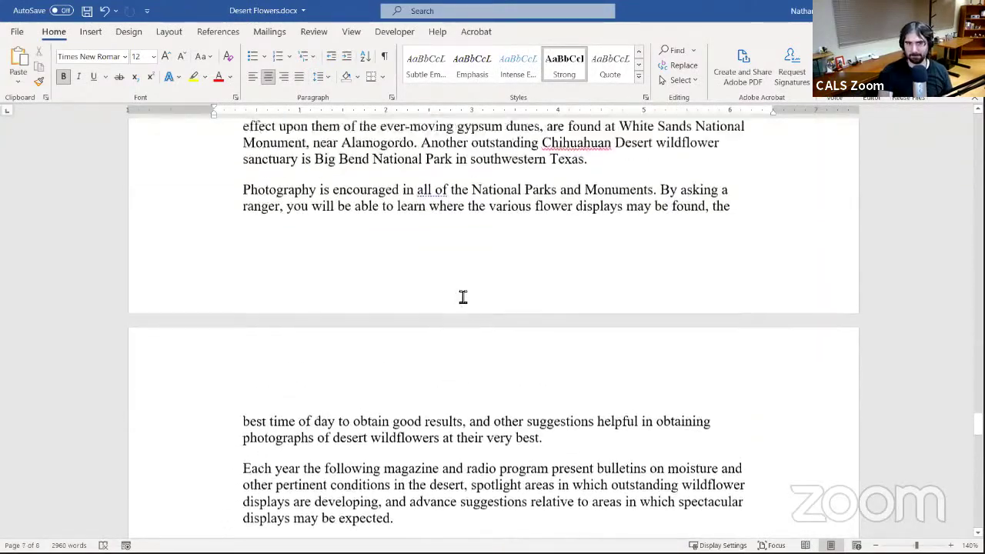
{"action": "scroll", "coordinate": [488, 288], "scroll_direction": "down", "scroll_amount": 2}
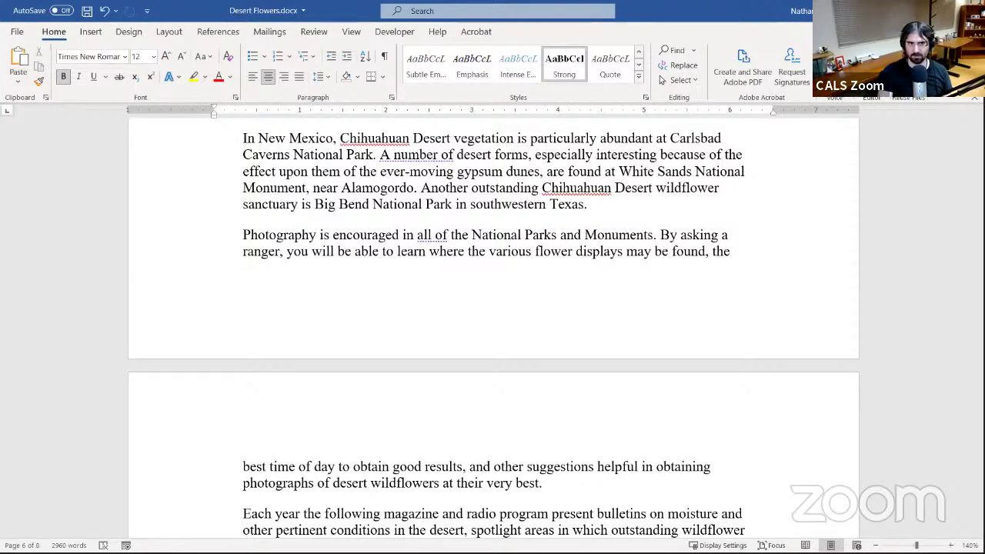
{"action": "scroll", "coordinate": [778, 328], "scroll_direction": "down", "scroll_amount": 5}
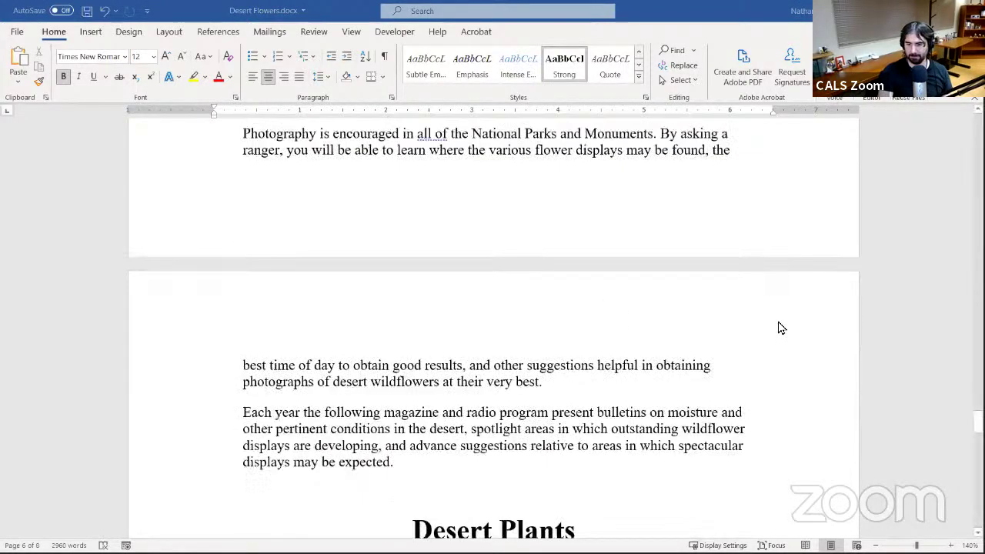
{"action": "scroll", "coordinate": [723, 314], "scroll_direction": "up", "scroll_amount": 2}
{"action": "scroll", "coordinate": [724, 314], "scroll_direction": "down", "scroll_amount": 10}
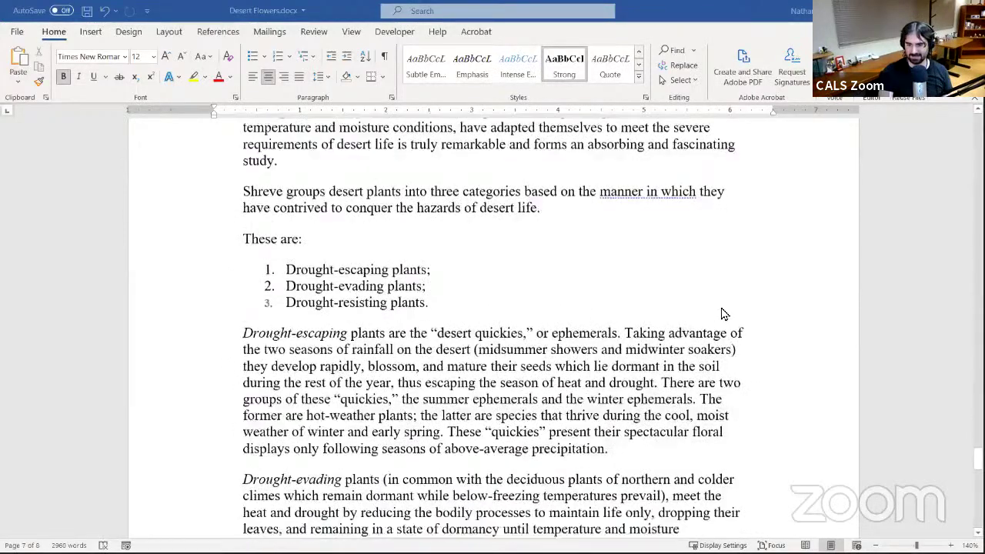
{"action": "scroll", "coordinate": [724, 314], "scroll_direction": "down", "scroll_amount": 7}
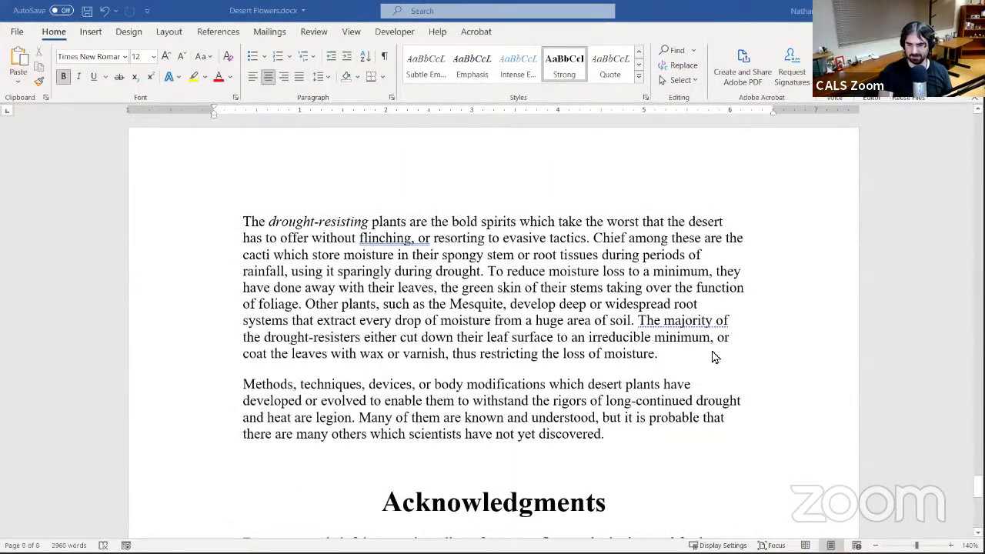
- Insert a new line reading "This is a Subheading" after the drought-resisting plants paragraph on page 8
{"action": "left_click", "coordinate": [719, 359]}
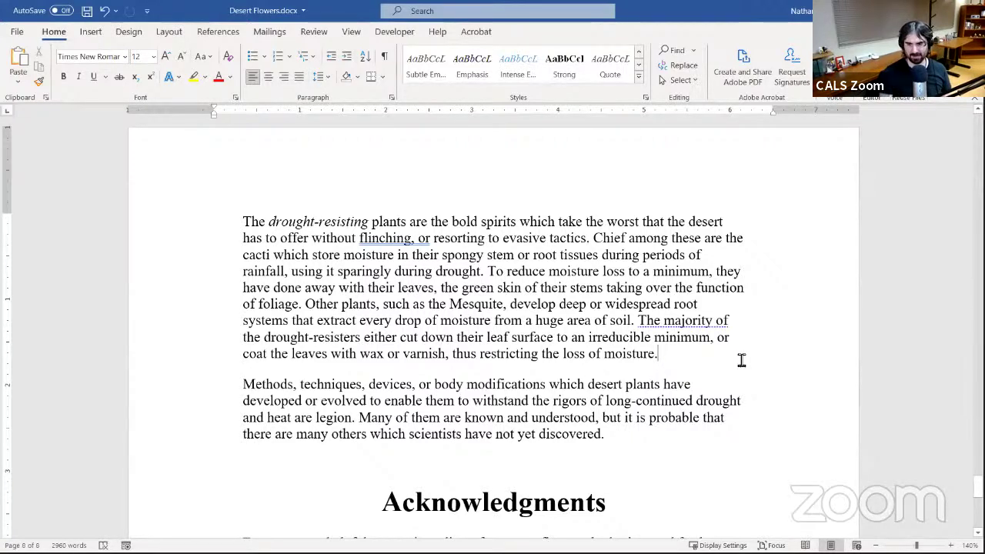
{"action": "key", "text": "Return"}
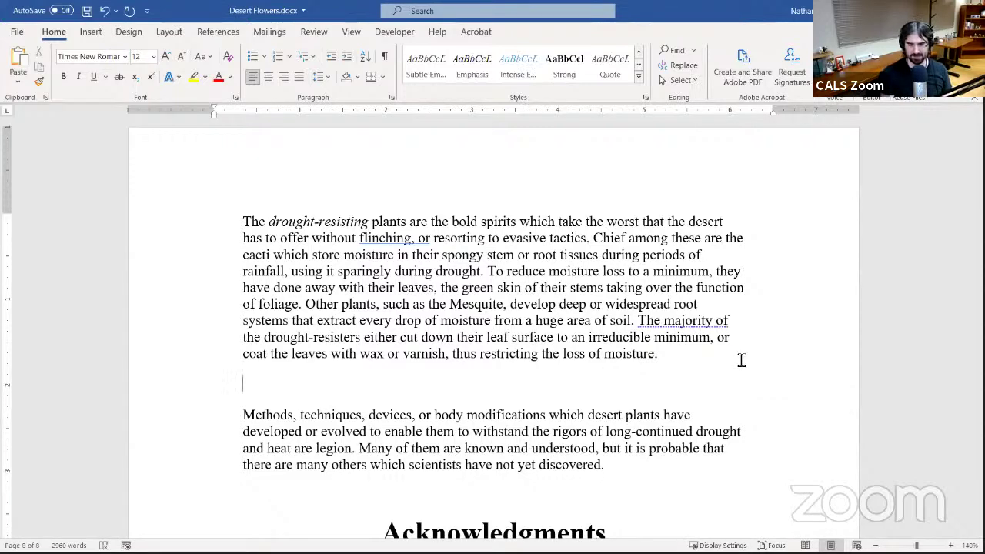
{"action": "type", "text": "This is a"}
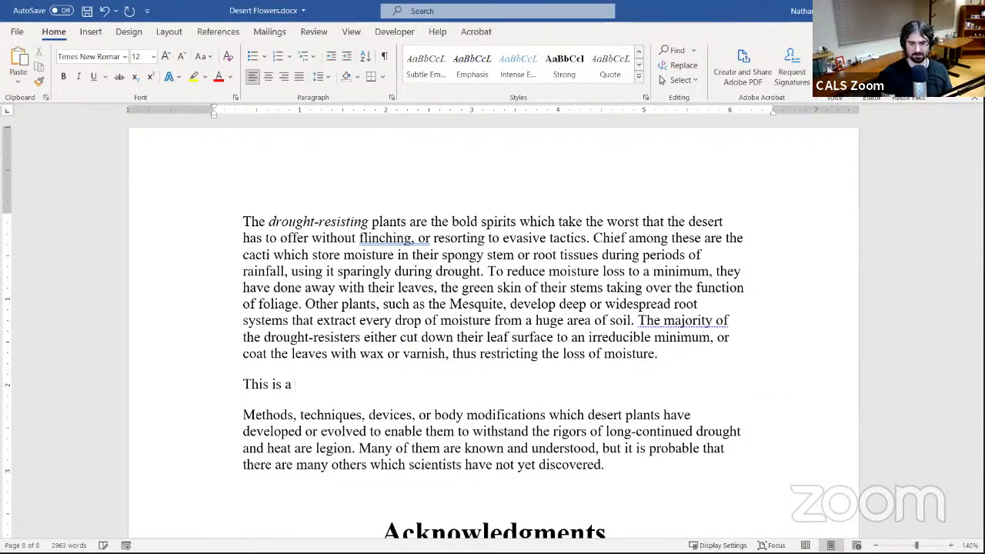
{"action": "type", "text": " Subheading"}
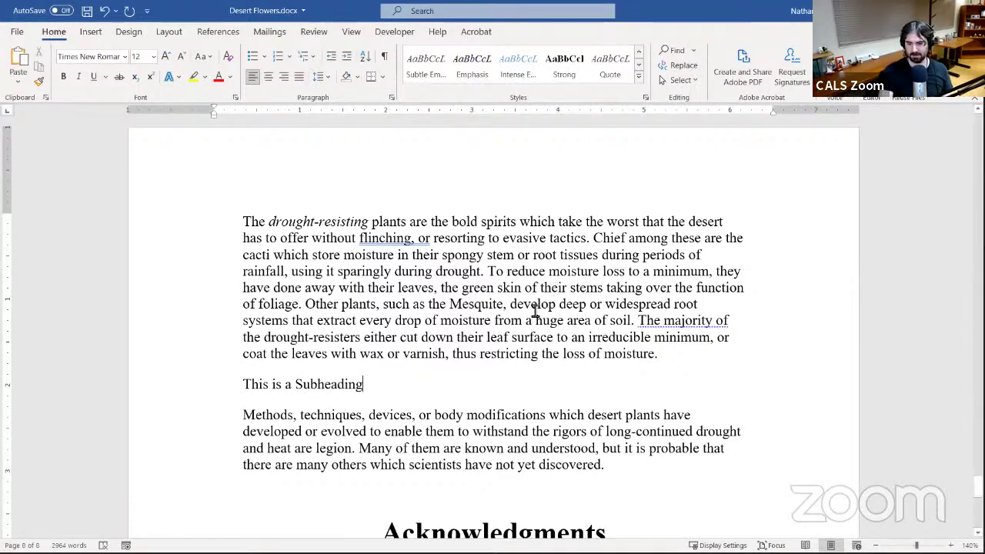
- Apply the Heading 2 style to the "This is a Subheading" line
{"action": "triple_click", "coordinate": [260, 395]}
{"action": "key", "text": "ctrl+c"}
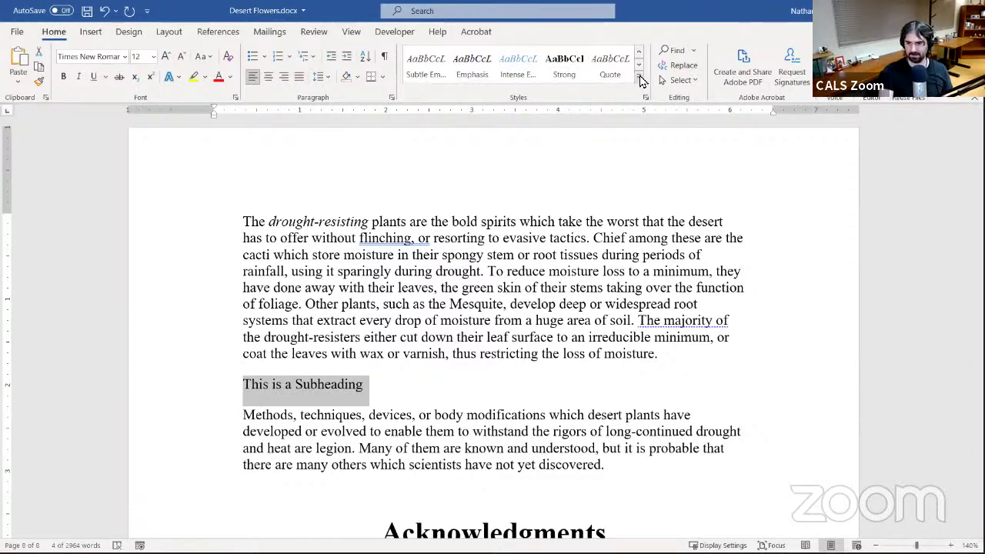
{"action": "left_click", "coordinate": [639, 80]}
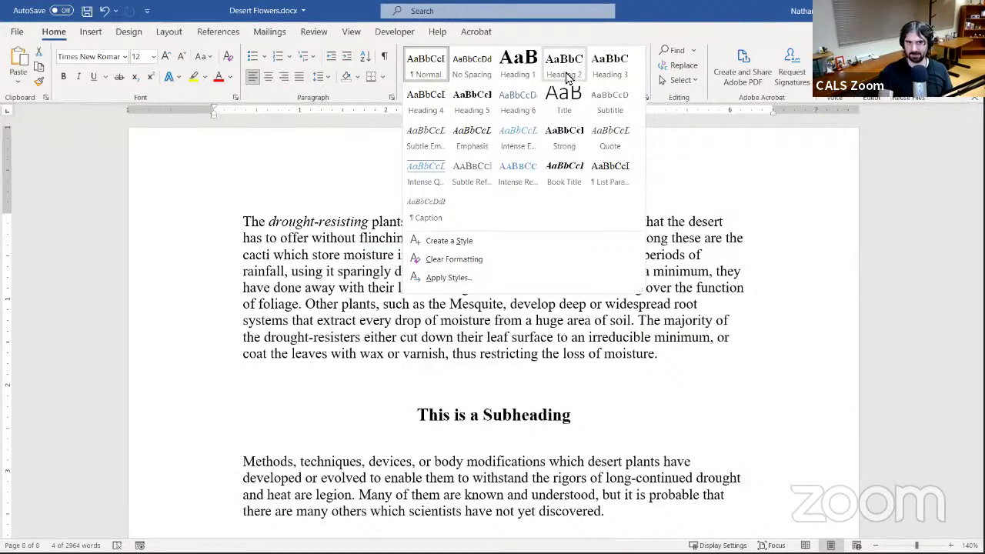
{"action": "left_click", "coordinate": [567, 77]}
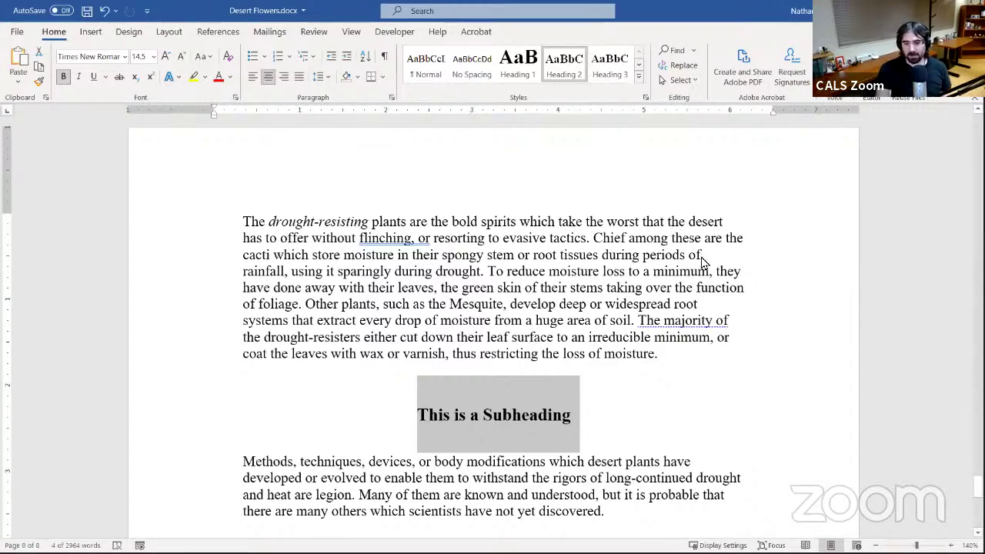
{"action": "scroll", "coordinate": [703, 262], "scroll_direction": "down", "scroll_amount": 7}
{"action": "scroll", "coordinate": [702, 261], "scroll_direction": "up", "scroll_amount": 4}
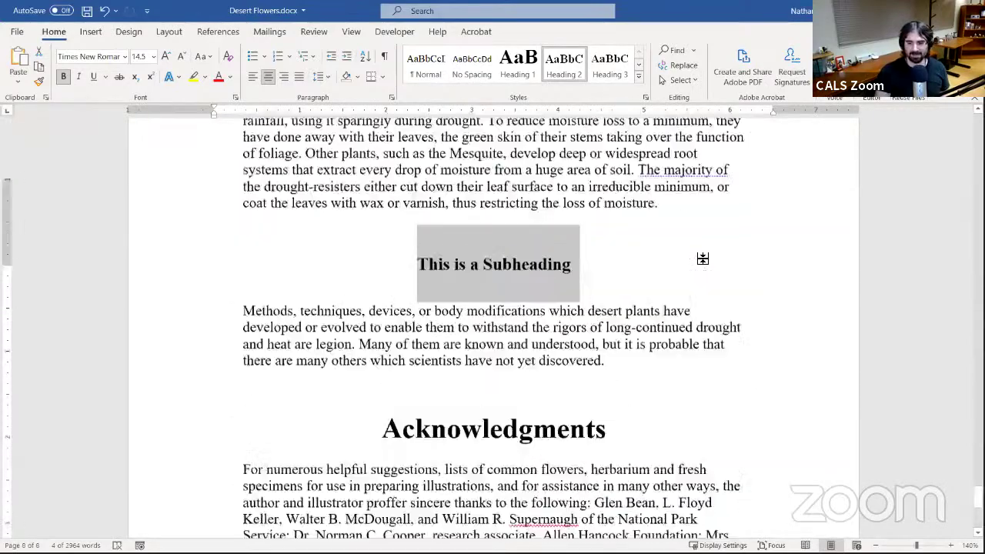
{"action": "scroll", "coordinate": [703, 259], "scroll_direction": "up", "scroll_amount": 15}
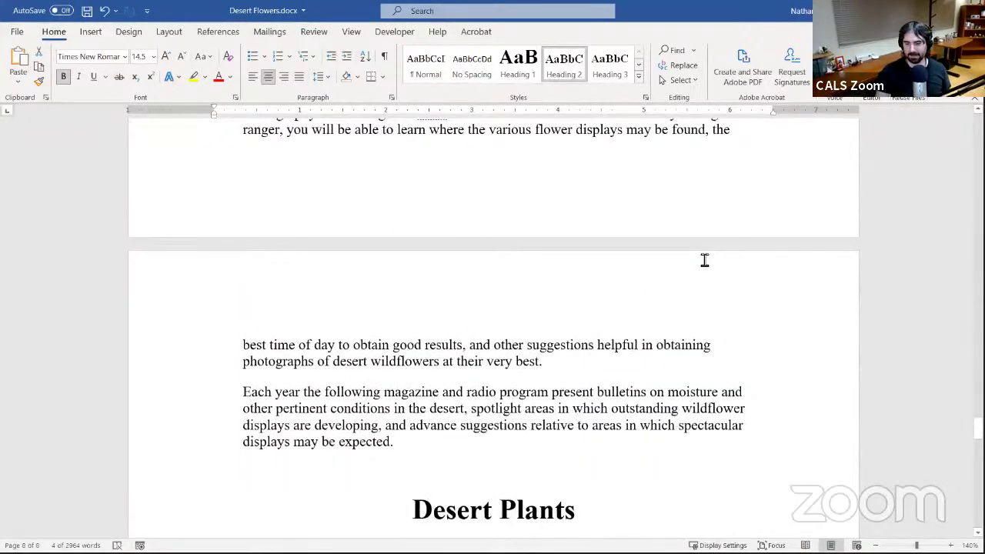
{"action": "scroll", "coordinate": [705, 261], "scroll_direction": "up", "scroll_amount": 5}
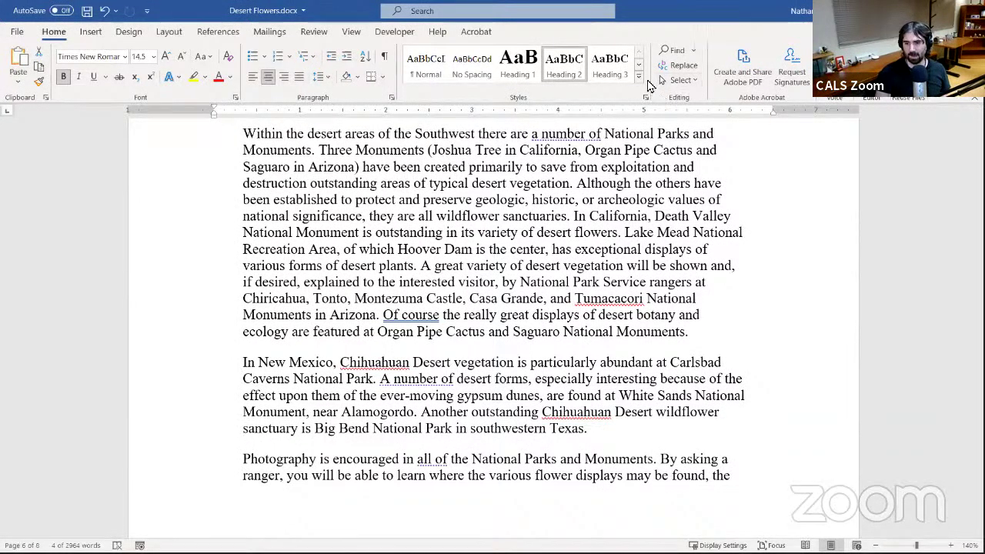
{"action": "left_click", "coordinate": [639, 80]}
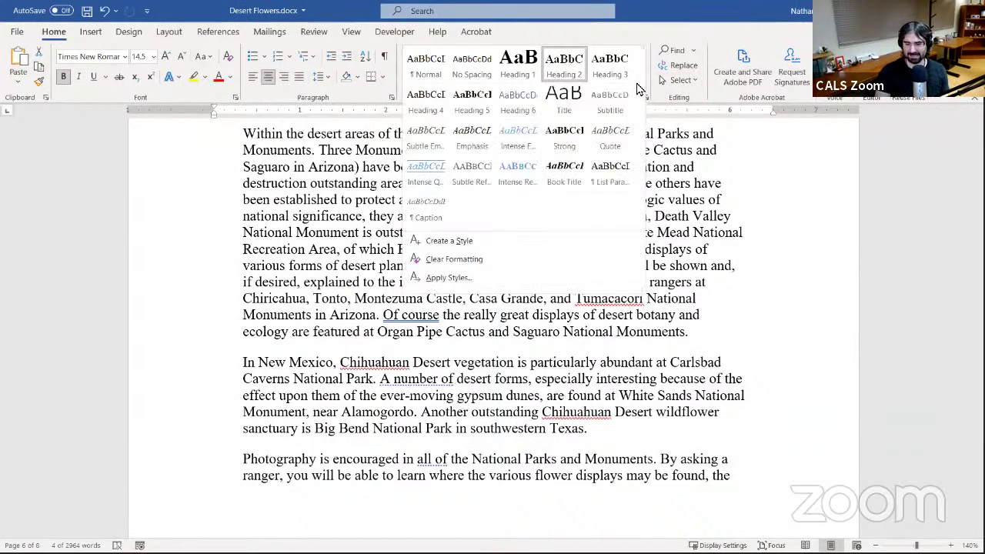
{"action": "left_click", "coordinate": [760, 270]}
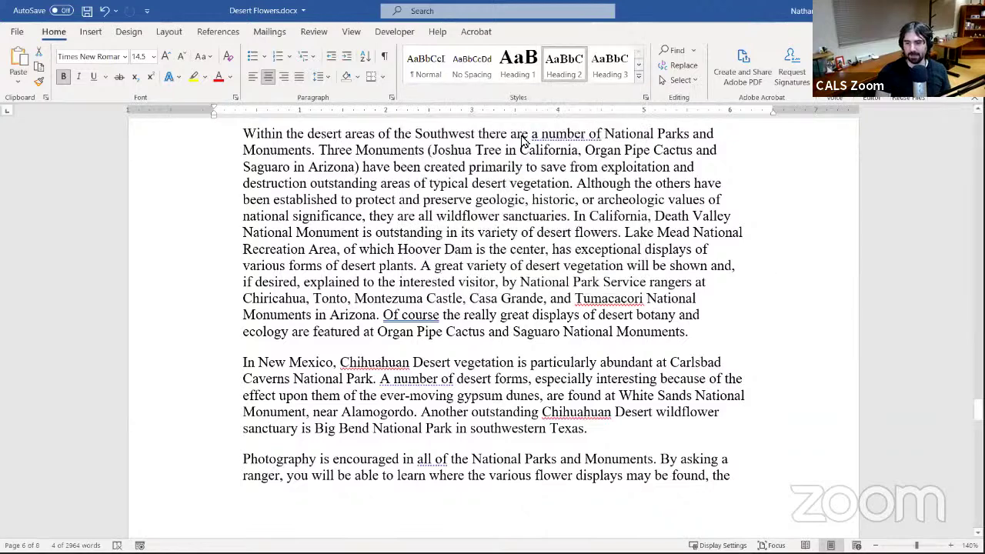
- Search the document for "This is a Subheading" with Find, and clear the search
{"action": "left_click", "coordinate": [671, 62]}
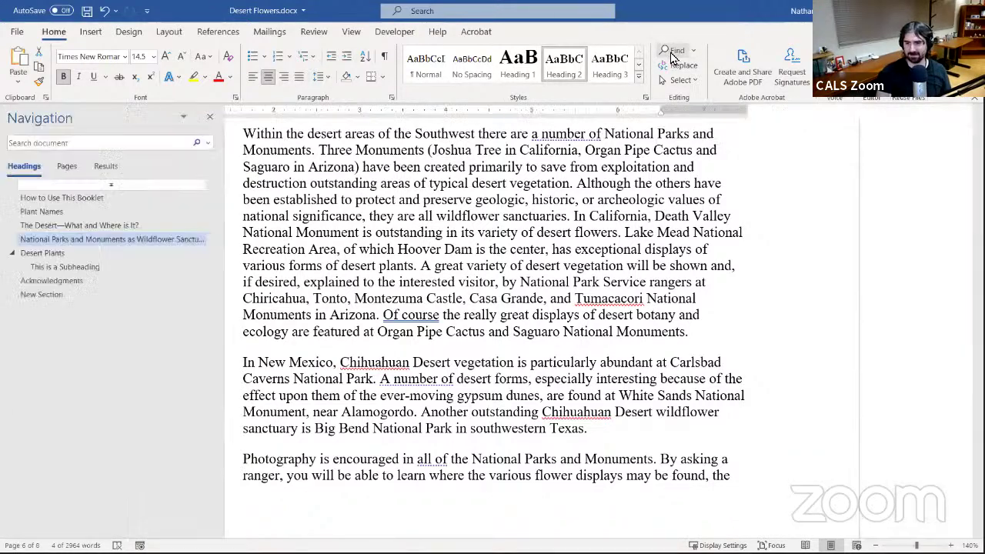
{"action": "key", "text": "ctrl+v"}
{"action": "key", "text": "Return"}
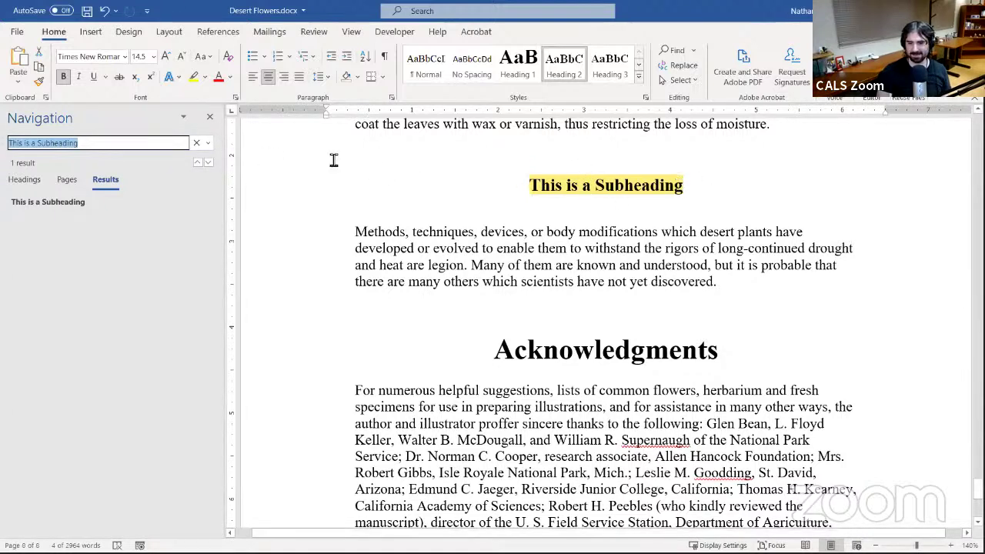
{"action": "left_click", "coordinate": [195, 146]}
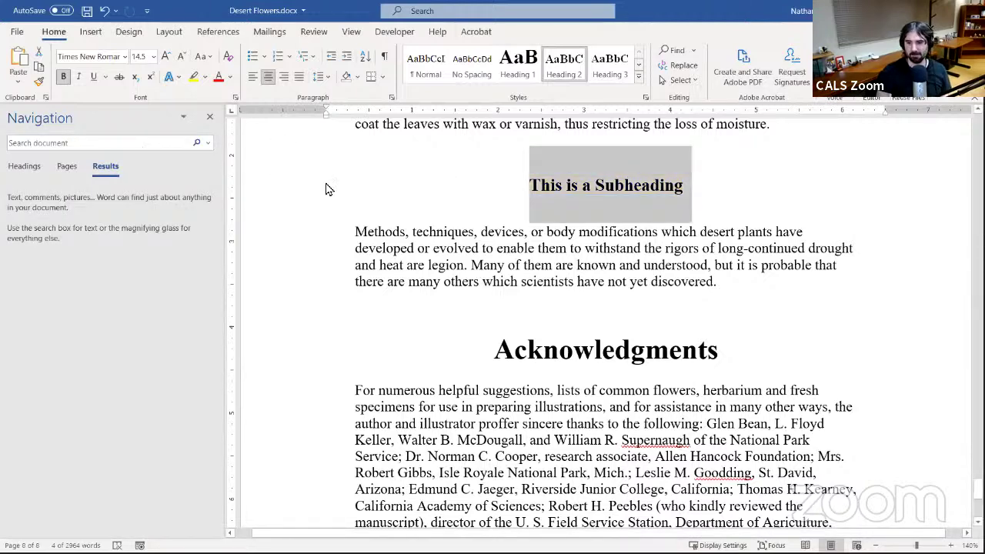
{"action": "left_click", "coordinate": [470, 177]}
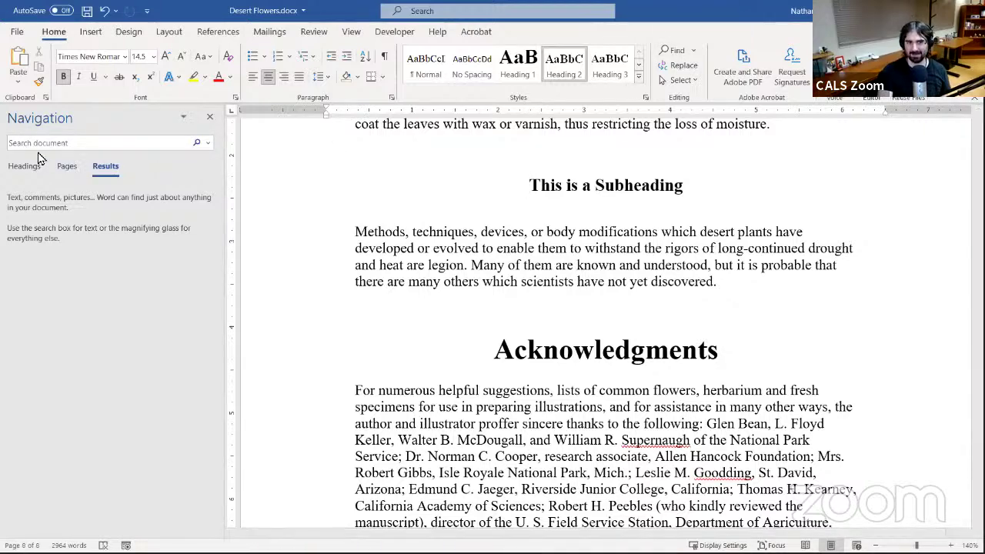
- Search the document for the word "cactus"
{"action": "left_click", "coordinate": [62, 144]}
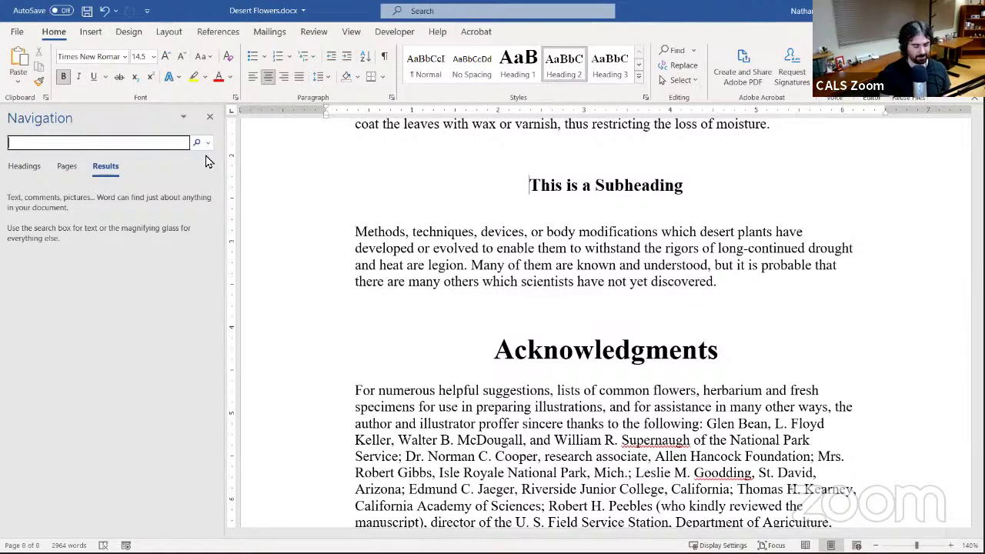
{"action": "type", "text": "c"}
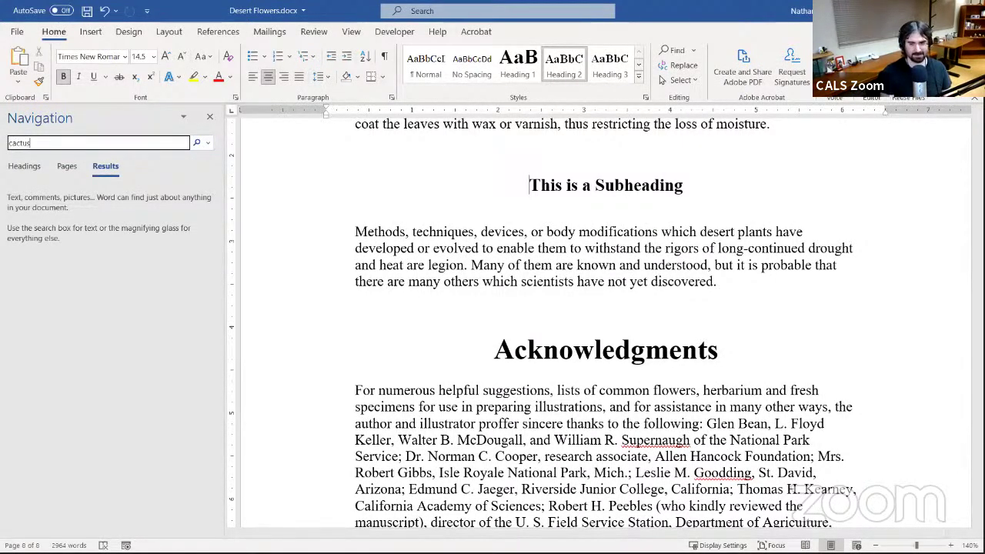
{"action": "type", "text": "actus"}
{"action": "key", "text": "Return"}
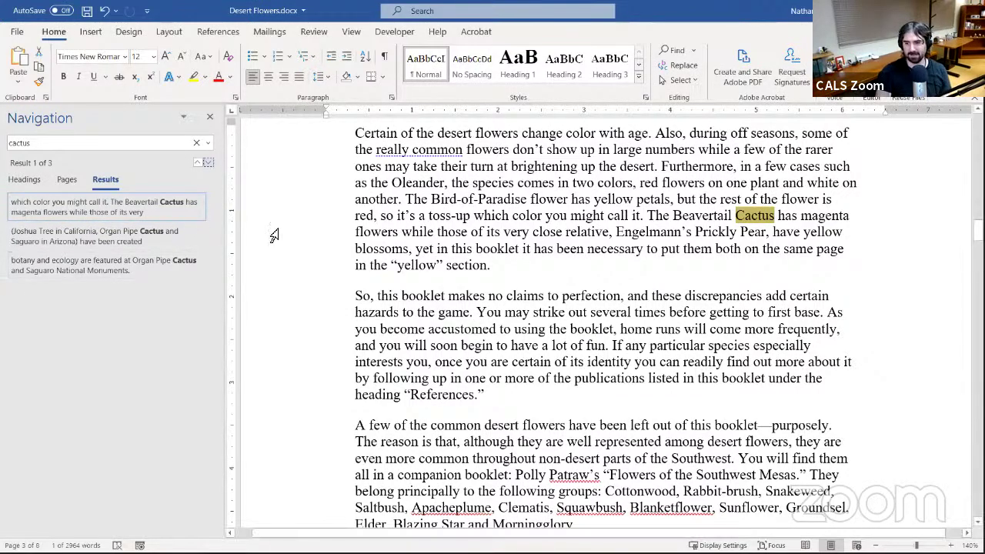
- Visit the found occurrences of "cactus" in the search results and return to the Beavertail Cactus one
{"action": "left_click", "coordinate": [107, 236]}
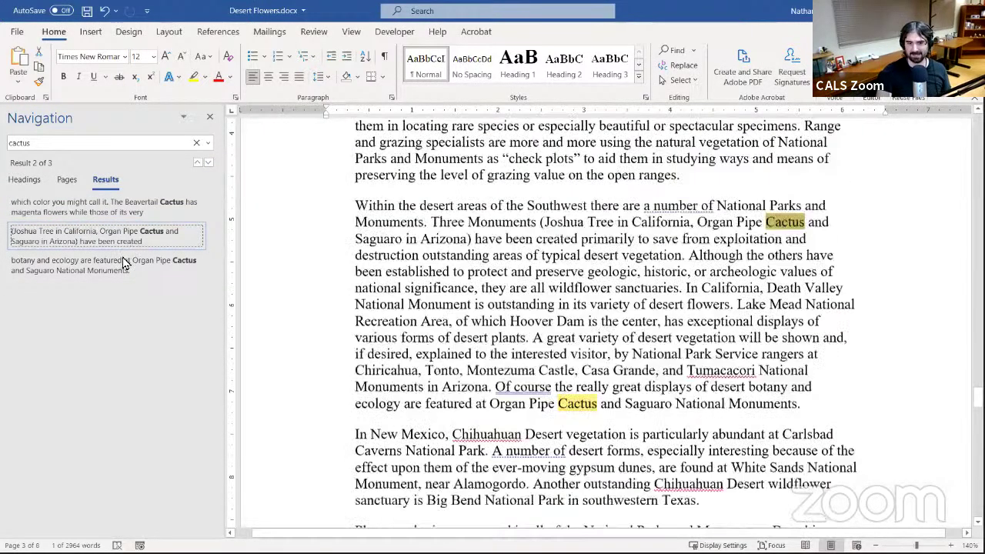
{"action": "left_click", "coordinate": [123, 262]}
{"action": "left_click", "coordinate": [129, 236]}
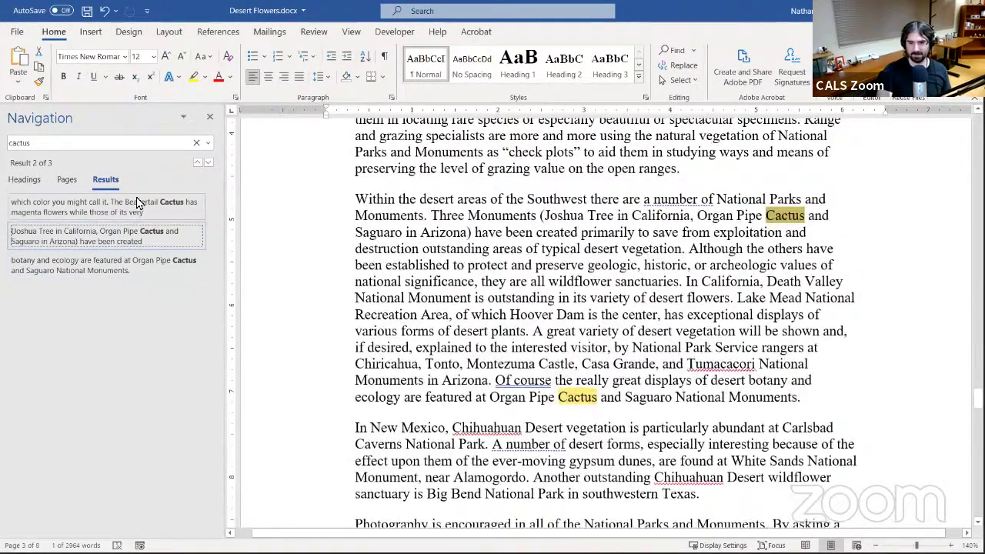
{"action": "left_click", "coordinate": [137, 202]}
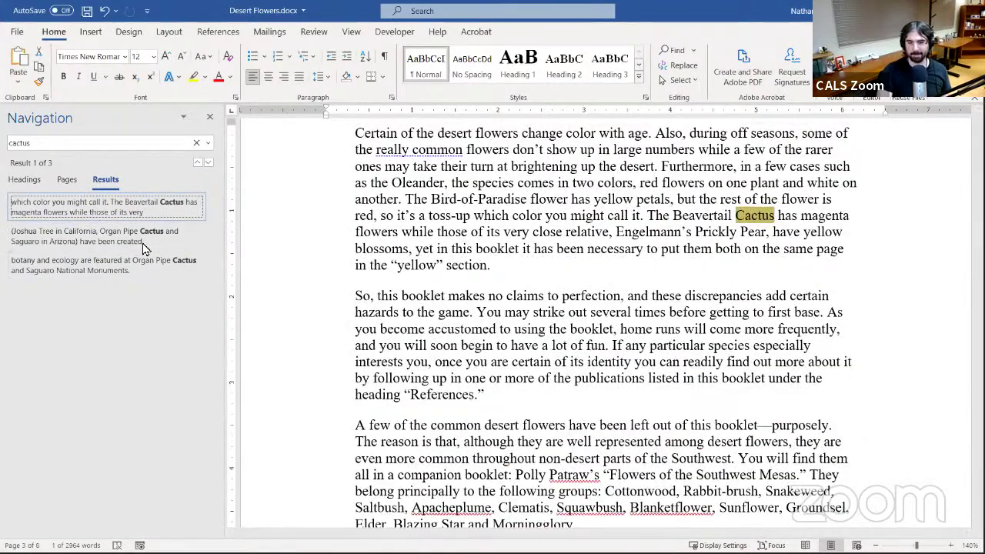
- Set up a find-and-replace of "Cactus" with "supercactus"
{"action": "left_click", "coordinate": [683, 66]}
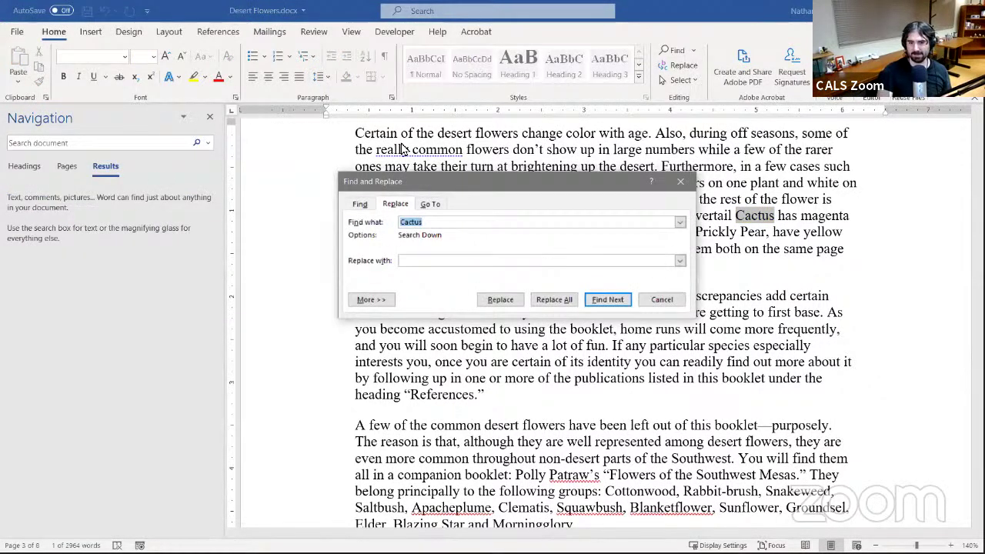
{"action": "left_click_drag", "start_coordinate": [433, 190], "coordinate": [402, 146]}
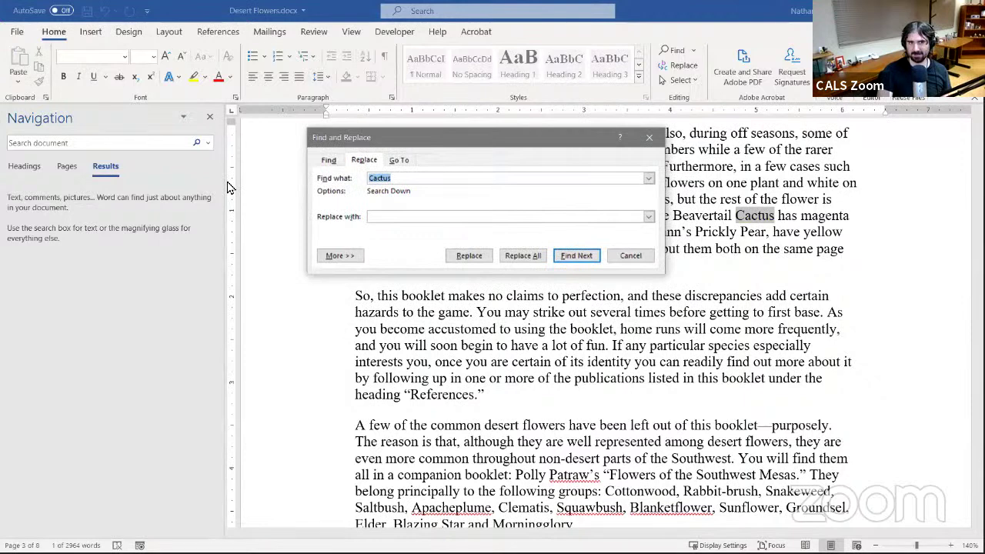
{"action": "left_click", "coordinate": [391, 220]}
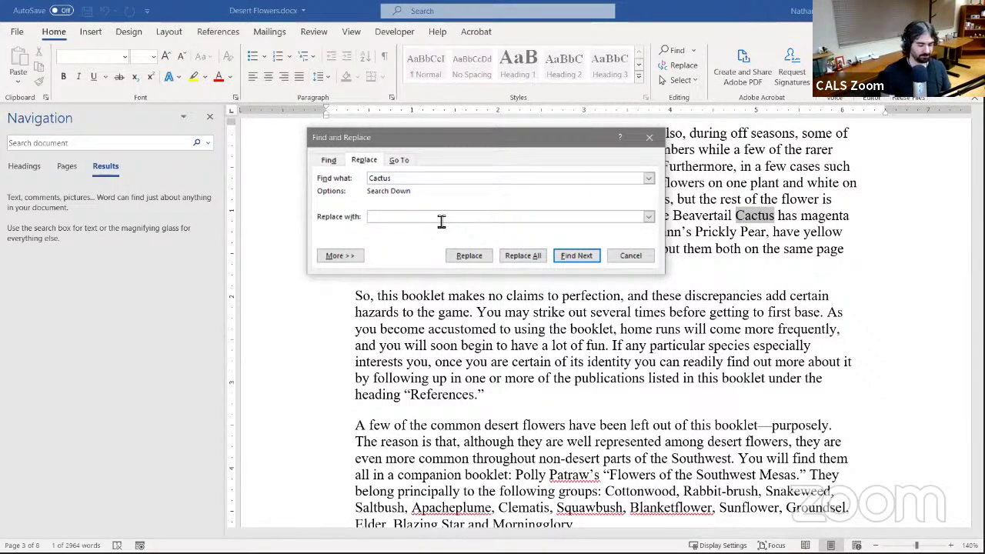
{"action": "type", "text": "supercac"}
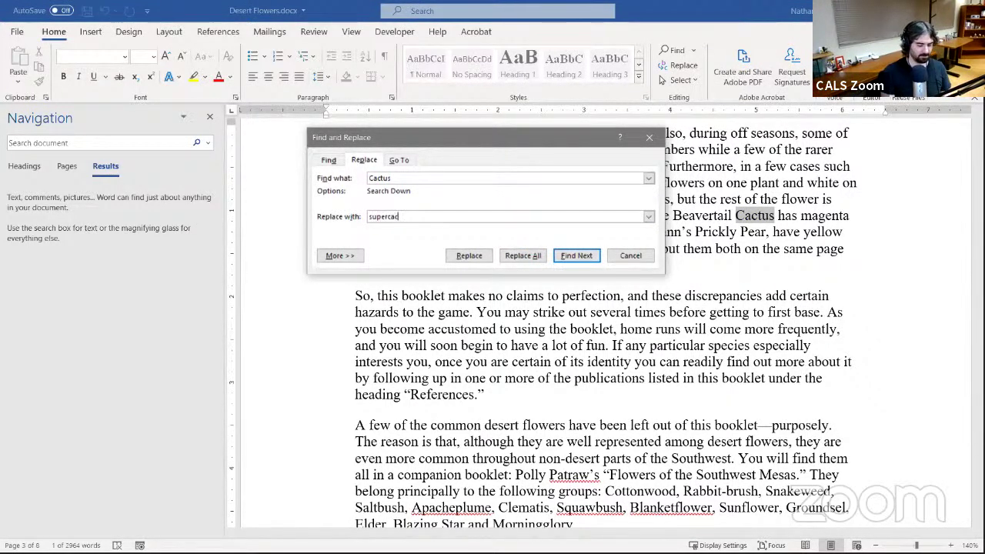
{"action": "type", "text": "tus"}
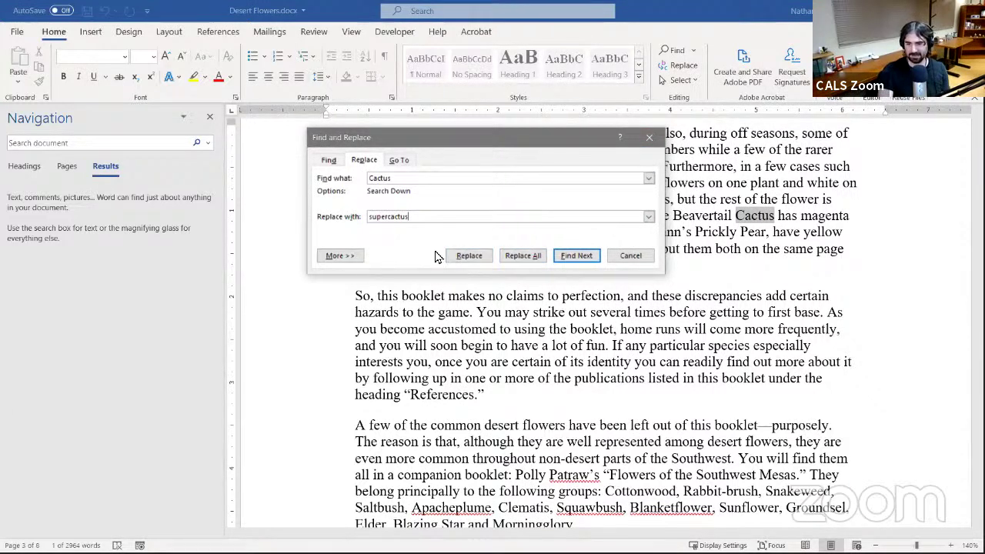
- Cycle through the matches back to the start of the document and replace only the Beavertail Cactus occurrence with "supercactus"
{"action": "left_click", "coordinate": [558, 260]}
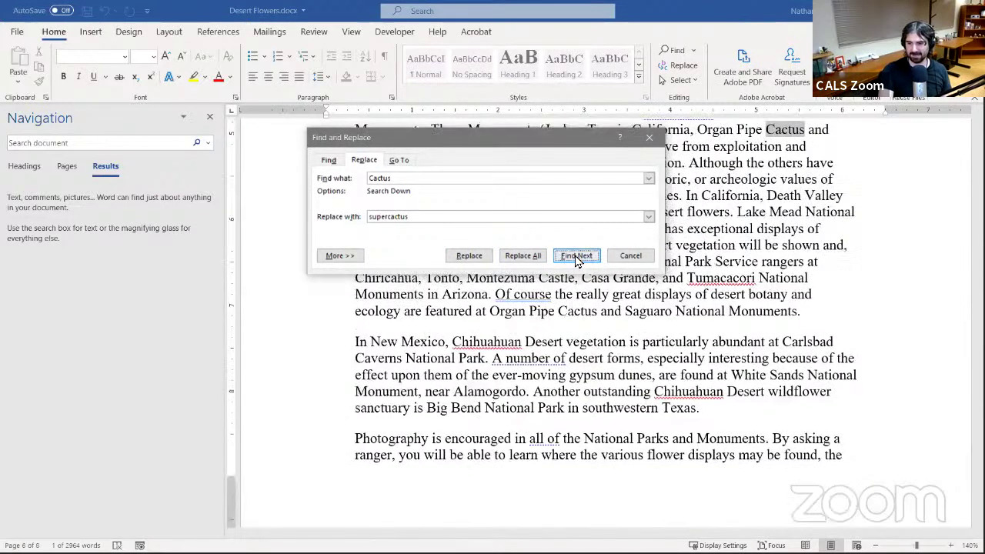
{"action": "left_click", "coordinate": [558, 258]}
{"action": "left_click", "coordinate": [558, 258]}
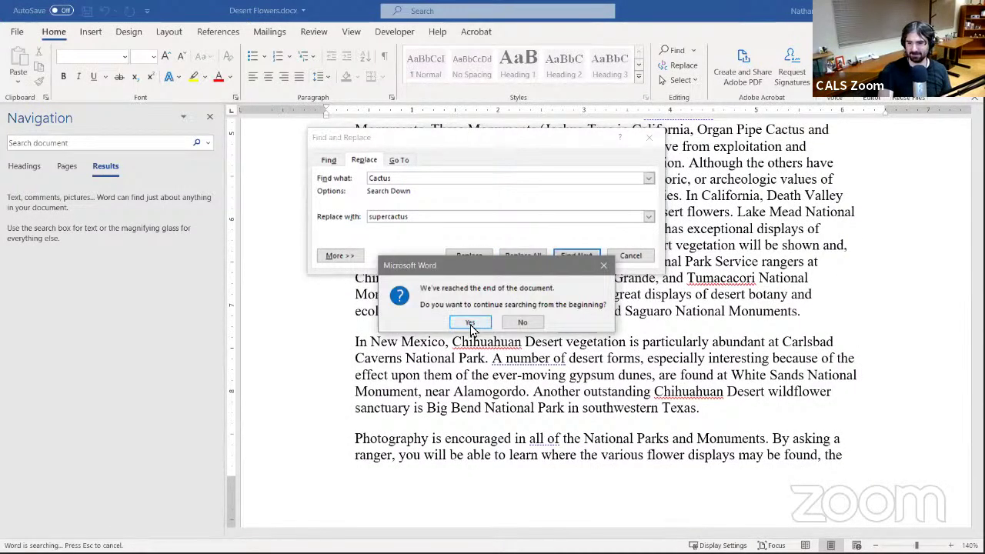
{"action": "left_click", "coordinate": [470, 323]}
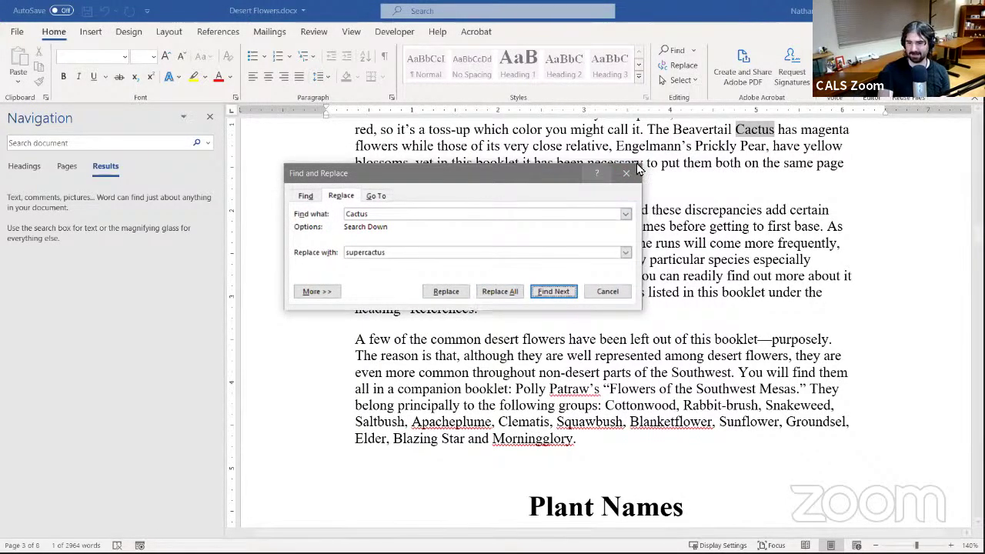
{"action": "left_click", "coordinate": [454, 293]}
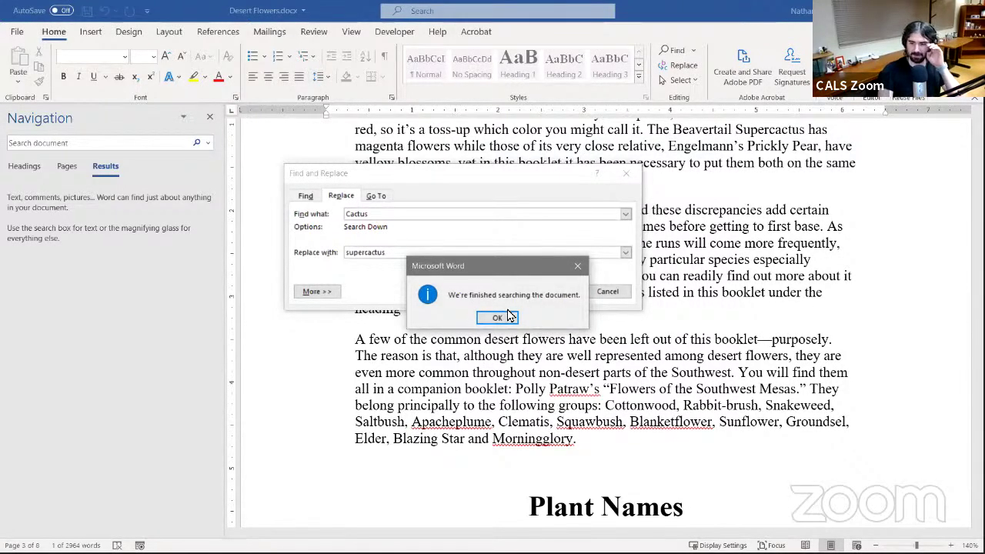
{"action": "key", "text": "Return"}
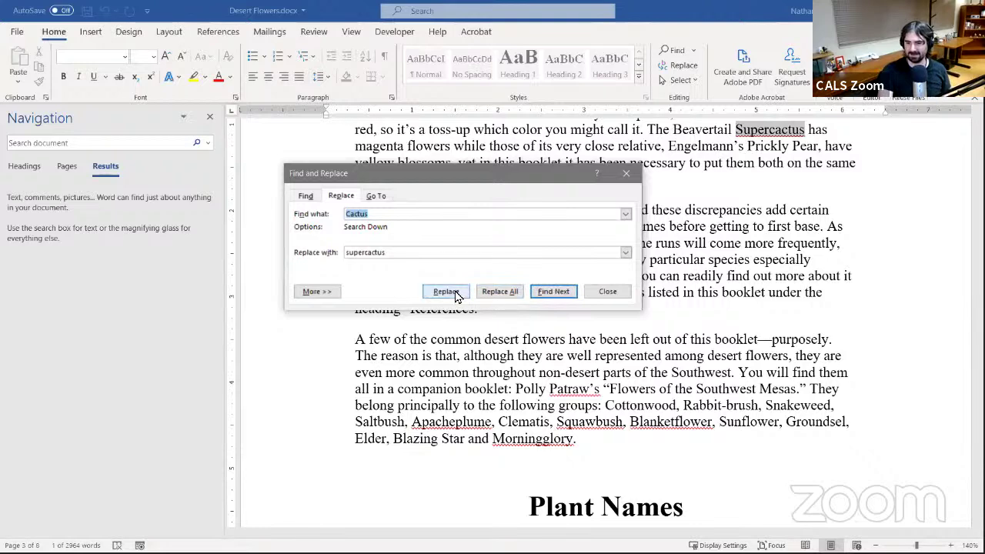
- Go to the next match, replace all remaining "Cactus" occurrences with "supercactus" without searching again from the beginning, and finish replacing
{"action": "left_click", "coordinate": [542, 295]}
{"action": "left_click", "coordinate": [552, 292]}
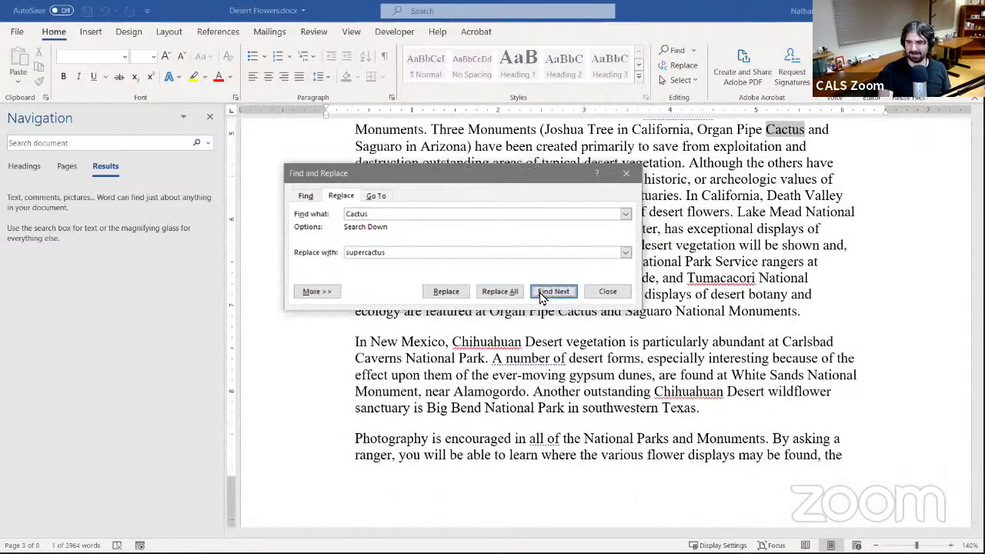
{"action": "left_click", "coordinate": [497, 295]}
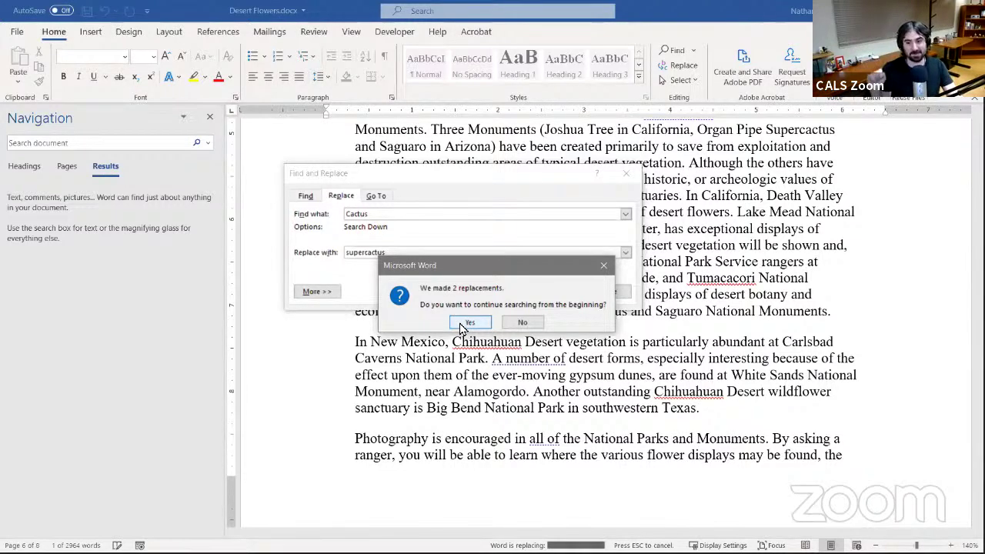
{"action": "left_click", "coordinate": [523, 323]}
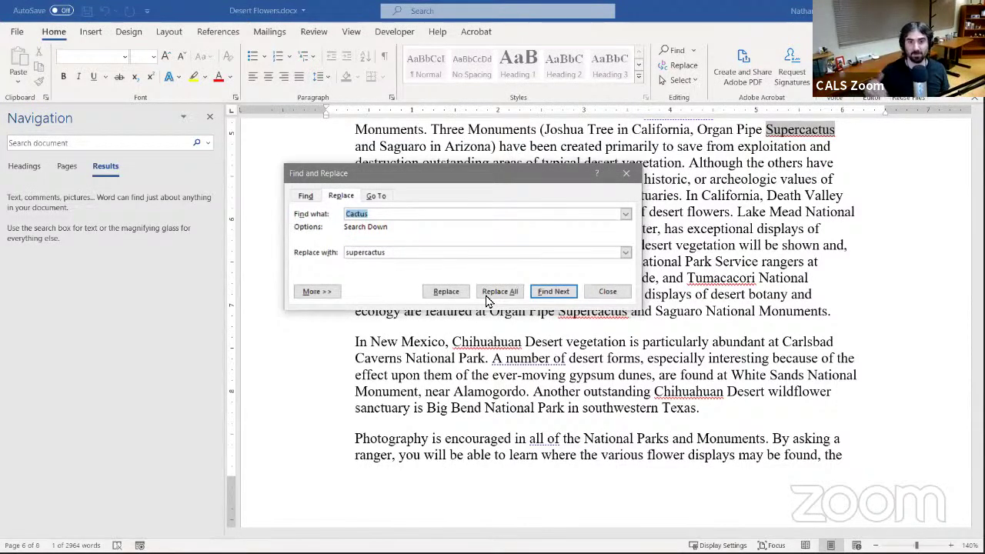
{"action": "left_click", "coordinate": [605, 293]}
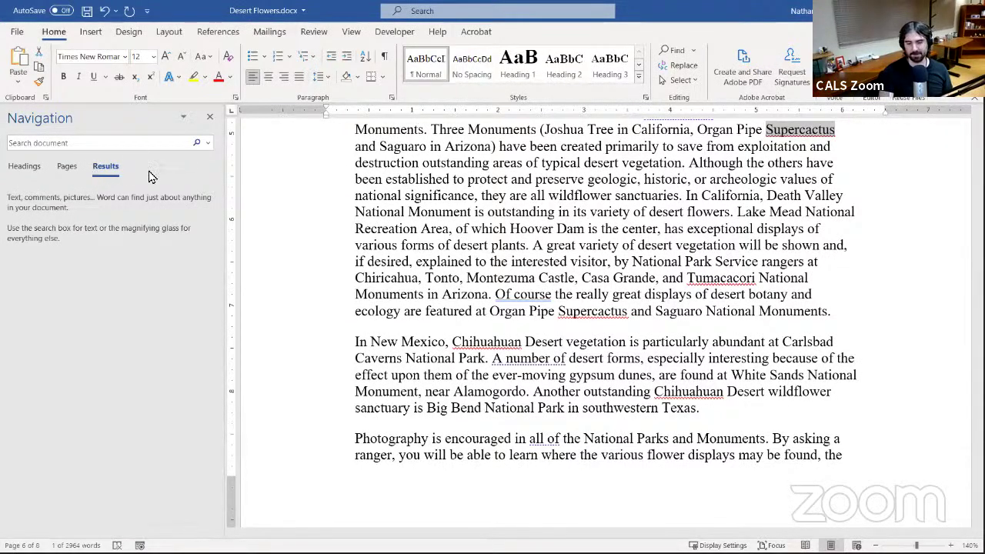
- Look over the document's page thumbnails for navigating by page
{"action": "left_click", "coordinate": [66, 167]}
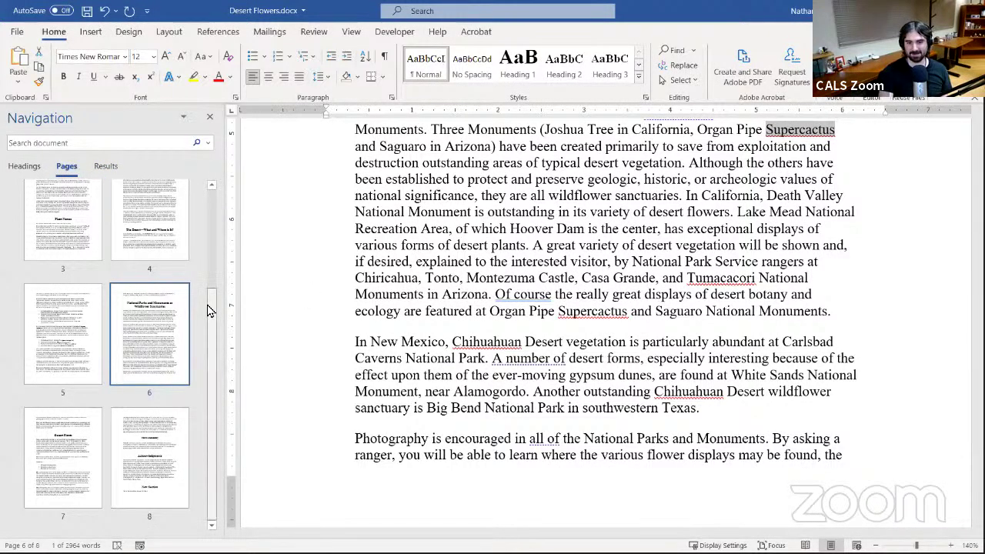
{"action": "left_click_drag", "start_coordinate": [208, 310], "coordinate": [244, 163]}
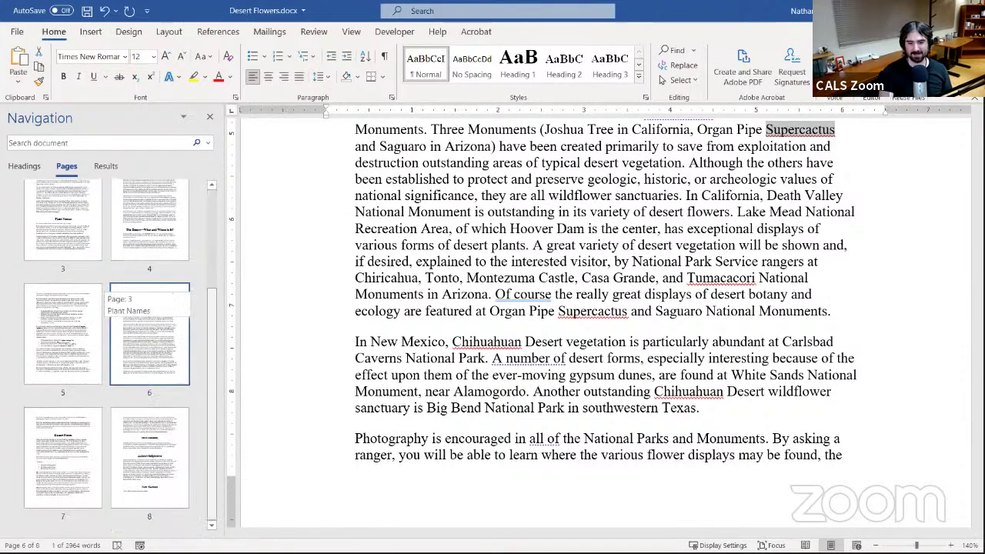
{"action": "left_click_drag", "start_coordinate": [160, 449], "coordinate": [159, 449]}
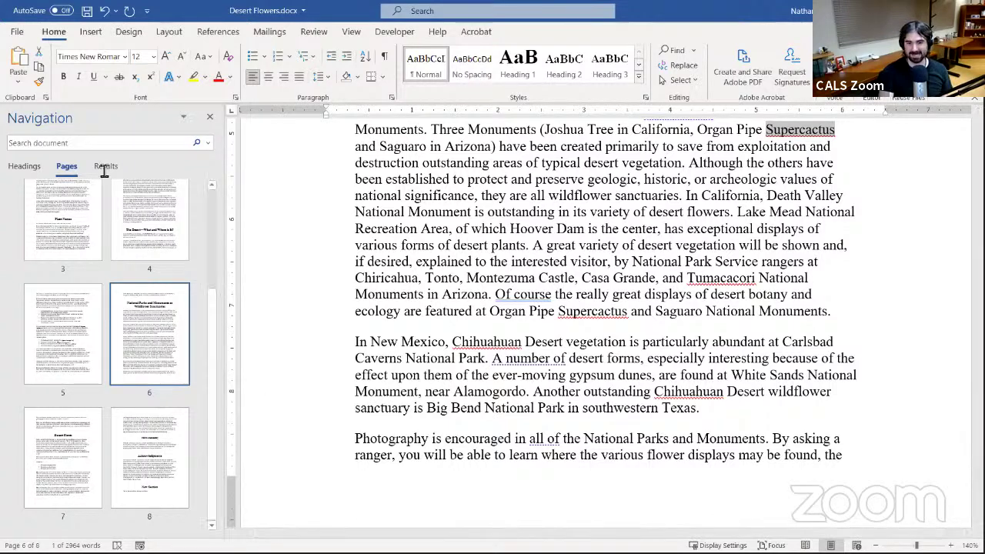
- Browse the document by headings, visiting Acknowledgments and returning to the "National Parks and Monuments as Wildflower Sanctuaries" heading
{"action": "left_click", "coordinate": [23, 167]}
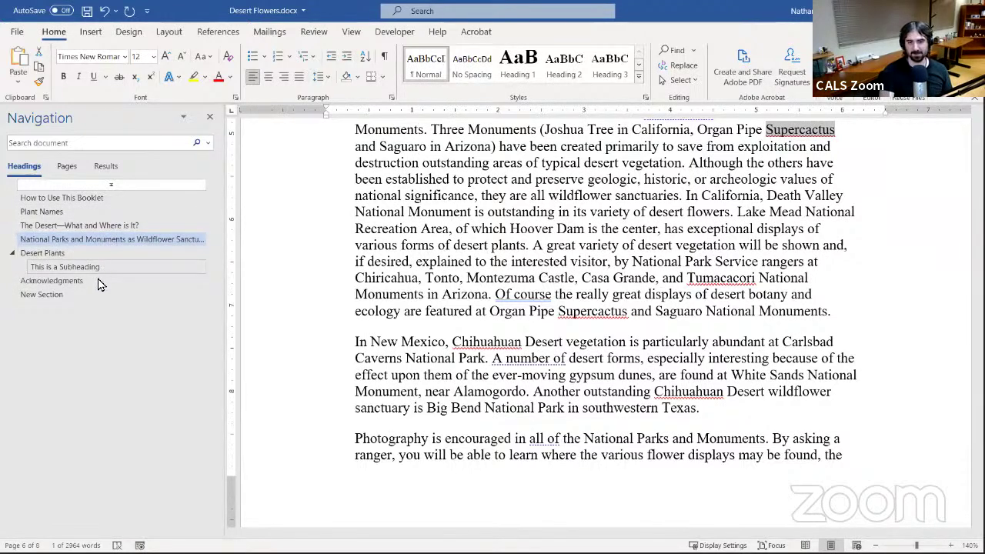
{"action": "left_click", "coordinate": [91, 239]}
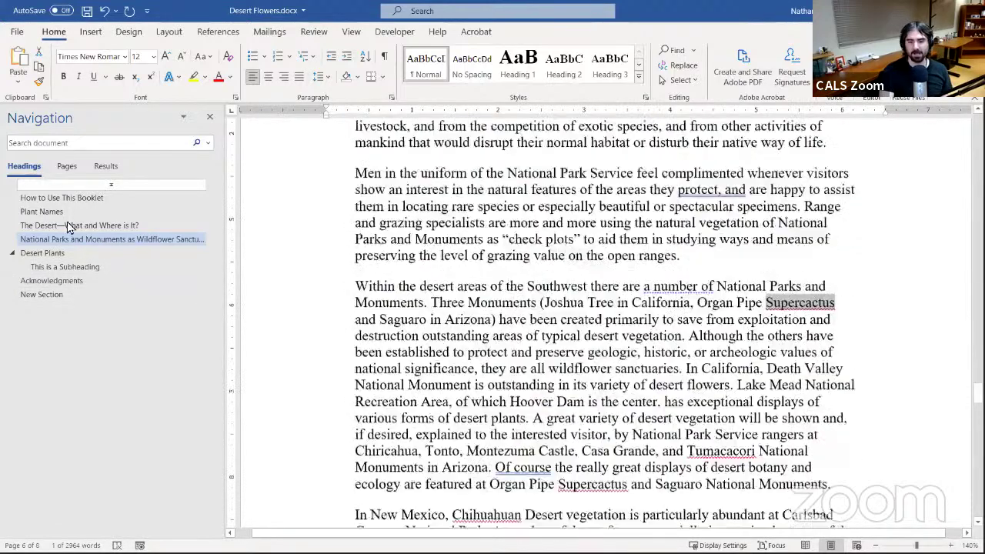
{"action": "scroll", "coordinate": [456, 248], "scroll_direction": "up", "scroll_amount": 15}
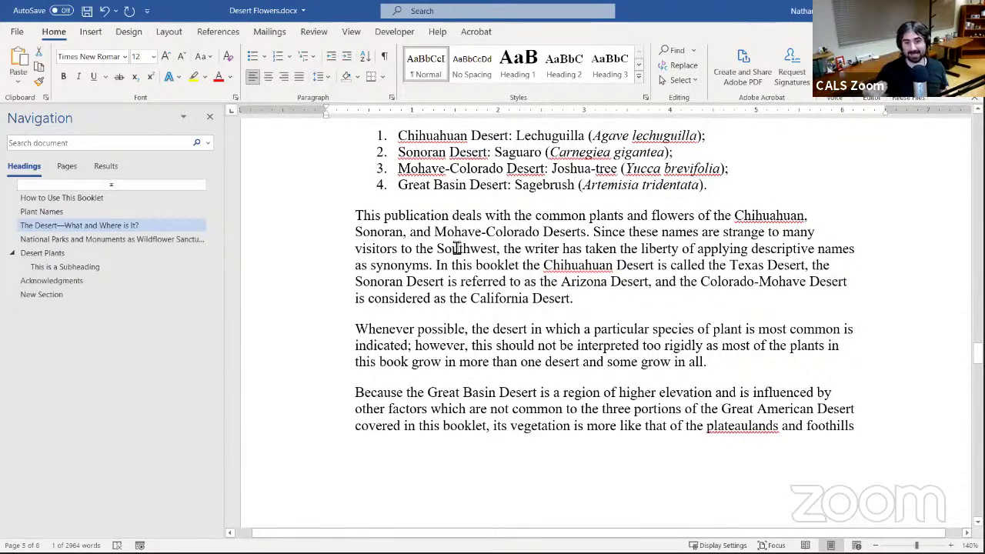
{"action": "left_click", "coordinate": [51, 281]}
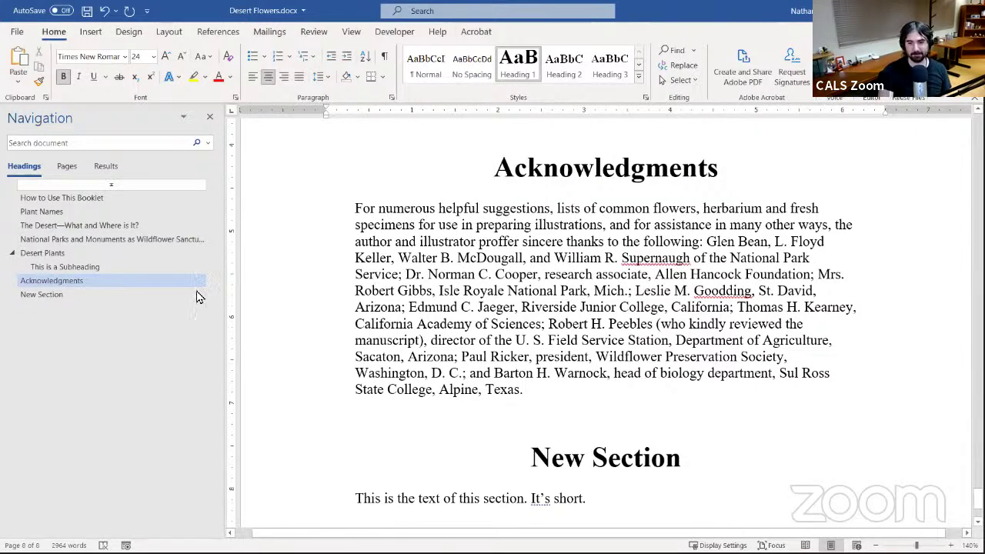
{"action": "scroll", "coordinate": [344, 216], "scroll_direction": "up", "scroll_amount": 15}
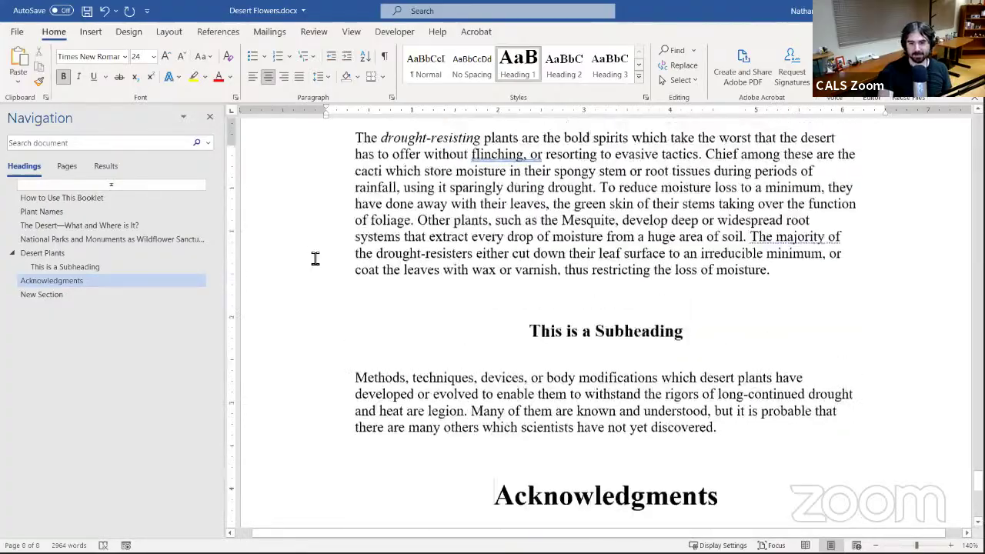
{"action": "scroll", "coordinate": [606, 268], "scroll_direction": "up", "scroll_amount": 2}
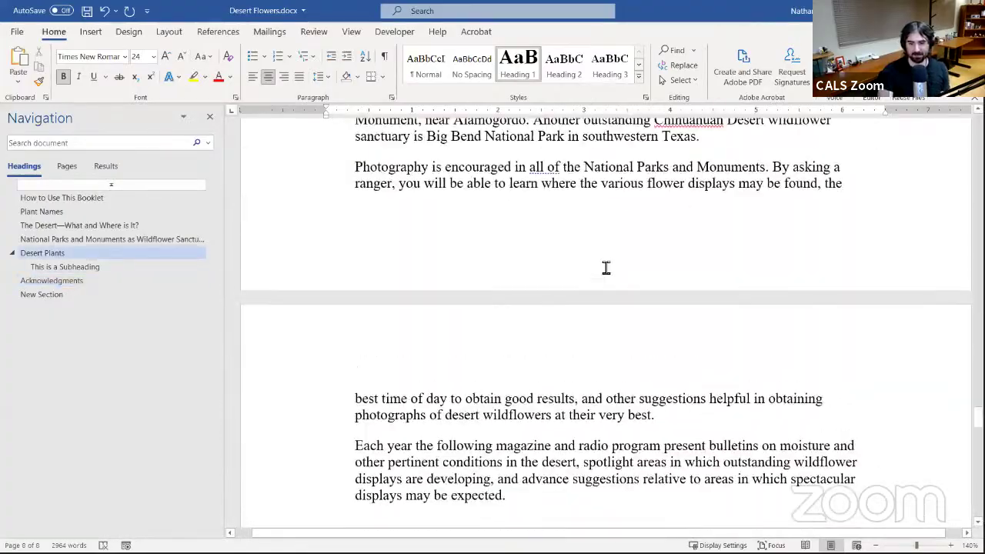
{"action": "scroll", "coordinate": [606, 268], "scroll_direction": "down", "scroll_amount": 5}
{"action": "scroll", "coordinate": [606, 266], "scroll_direction": "up", "scroll_amount": 8}
{"action": "scroll", "coordinate": [606, 268], "scroll_direction": "up", "scroll_amount": 10}
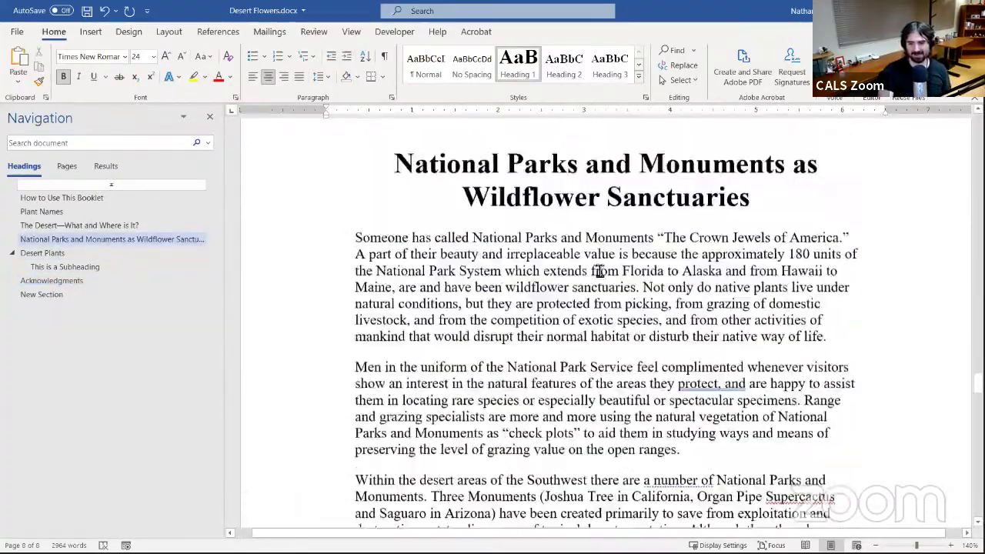
{"action": "scroll", "coordinate": [410, 306], "scroll_direction": "down", "scroll_amount": 2}
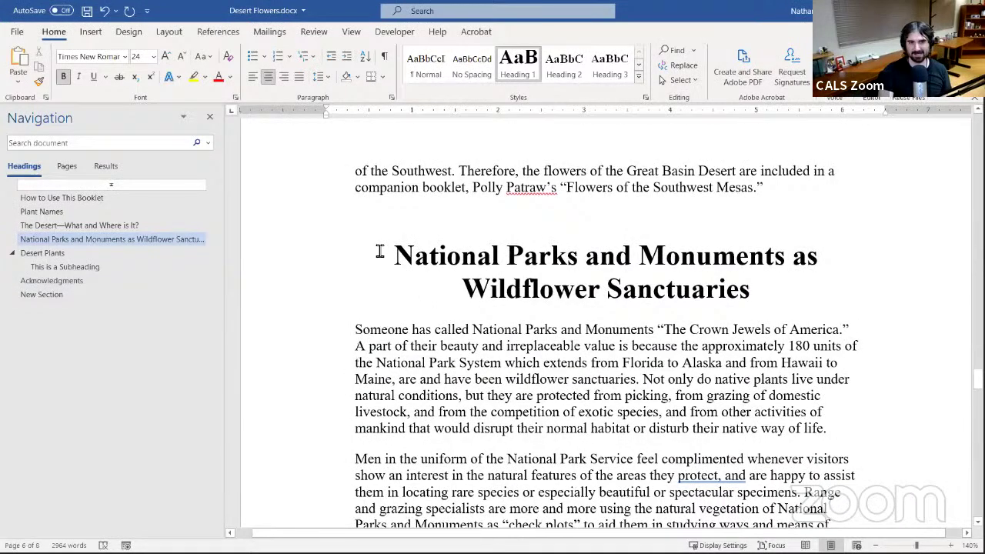
- Hide the navigation pane and collapse the section under "National Parks and Monuments as Wildflower Sanctuaries"
{"action": "left_click", "coordinate": [210, 118]}
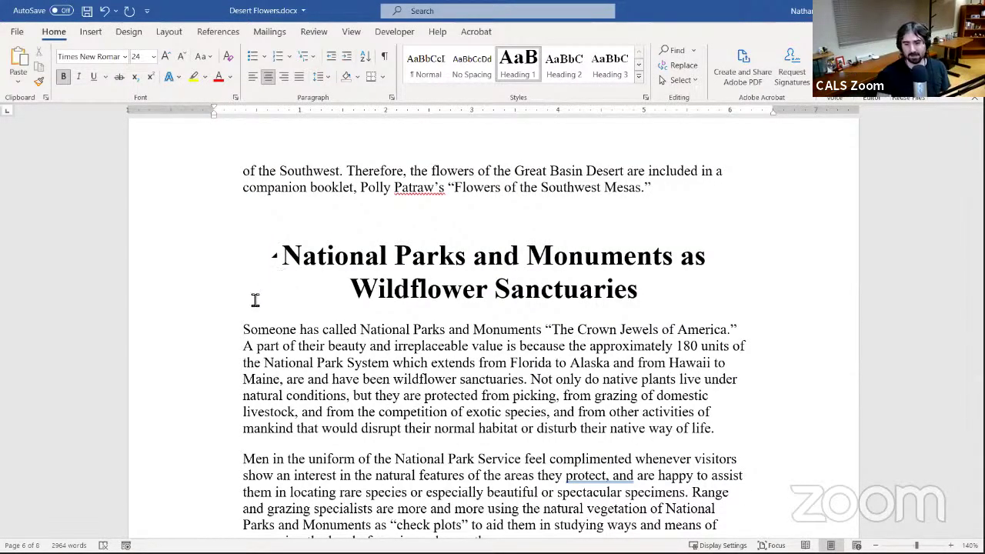
{"action": "left_click", "coordinate": [275, 257]}
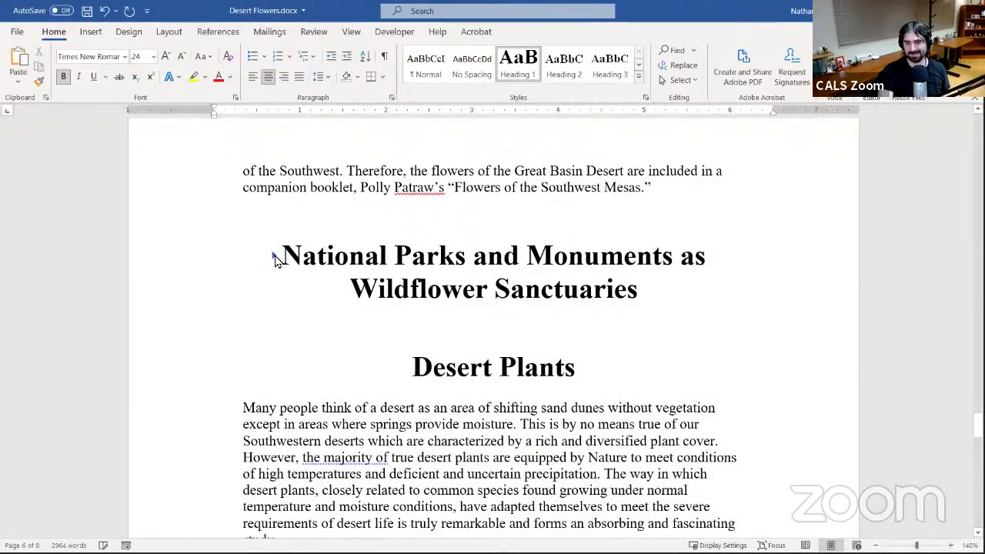
- Examine how the collapsed National Parks section sits between the Desert Plants section and the preceding desert sections
{"action": "scroll", "coordinate": [343, 326], "scroll_direction": "up", "scroll_amount": 3}
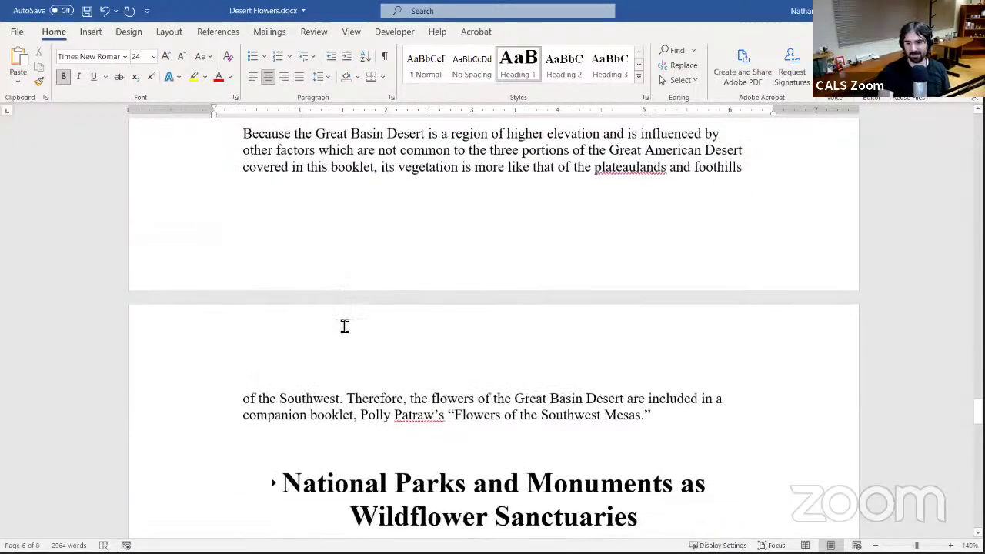
{"action": "scroll", "coordinate": [343, 326], "scroll_direction": "down", "scroll_amount": 3}
{"action": "scroll", "coordinate": [344, 326], "scroll_direction": "up", "scroll_amount": 6}
{"action": "scroll", "coordinate": [343, 336], "scroll_direction": "down", "scroll_amount": 5}
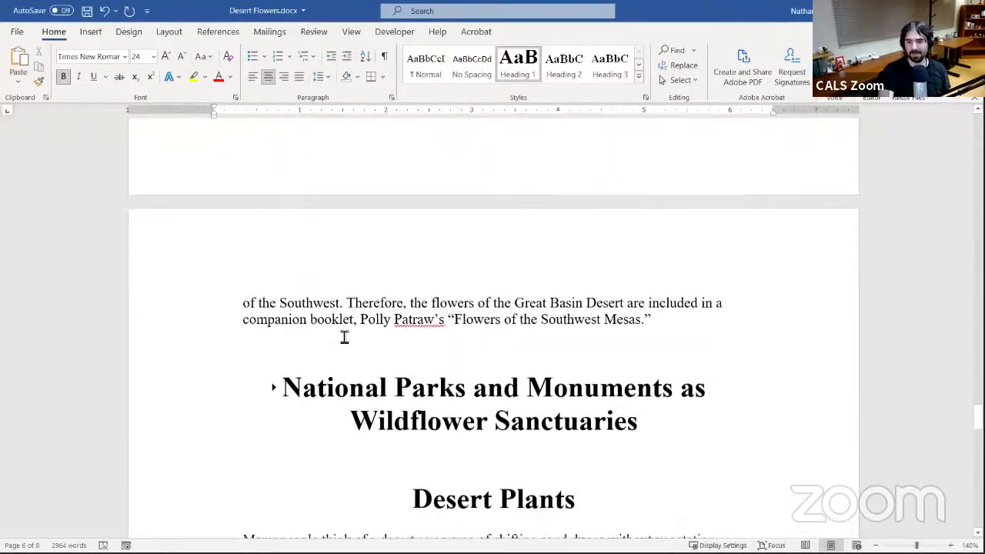
{"action": "scroll", "coordinate": [504, 414], "scroll_direction": "down", "scroll_amount": 3}
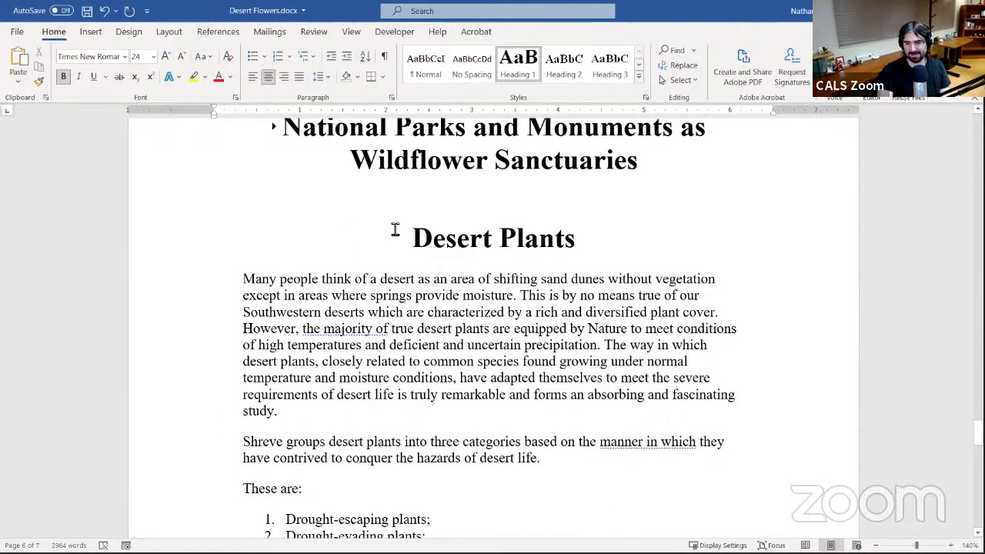
{"action": "scroll", "coordinate": [418, 263], "scroll_direction": "down", "scroll_amount": 4}
{"action": "scroll", "coordinate": [418, 263], "scroll_direction": "up", "scroll_amount": 15}
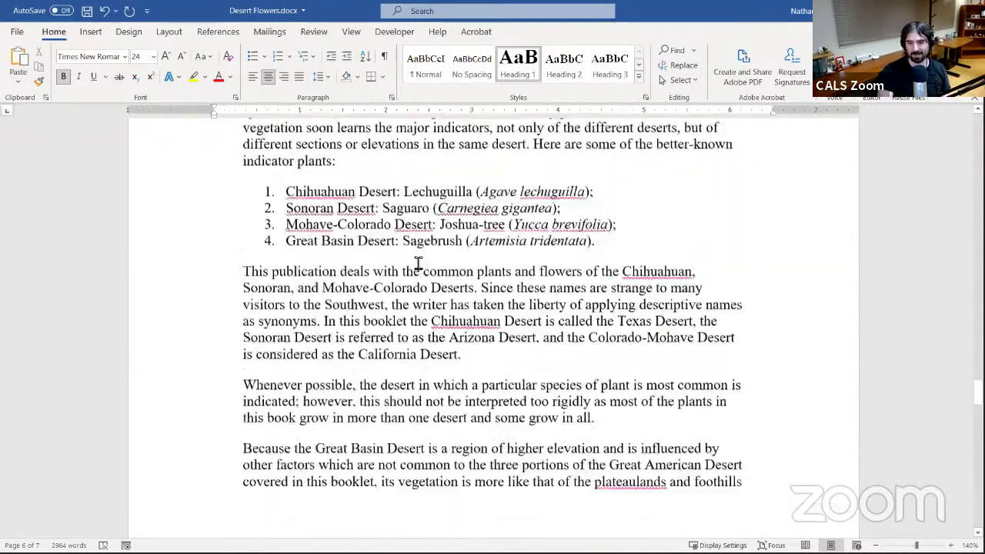
{"action": "scroll", "coordinate": [418, 263], "scroll_direction": "up", "scroll_amount": 7}
{"action": "scroll", "coordinate": [417, 308], "scroll_direction": "down", "scroll_amount": 4}
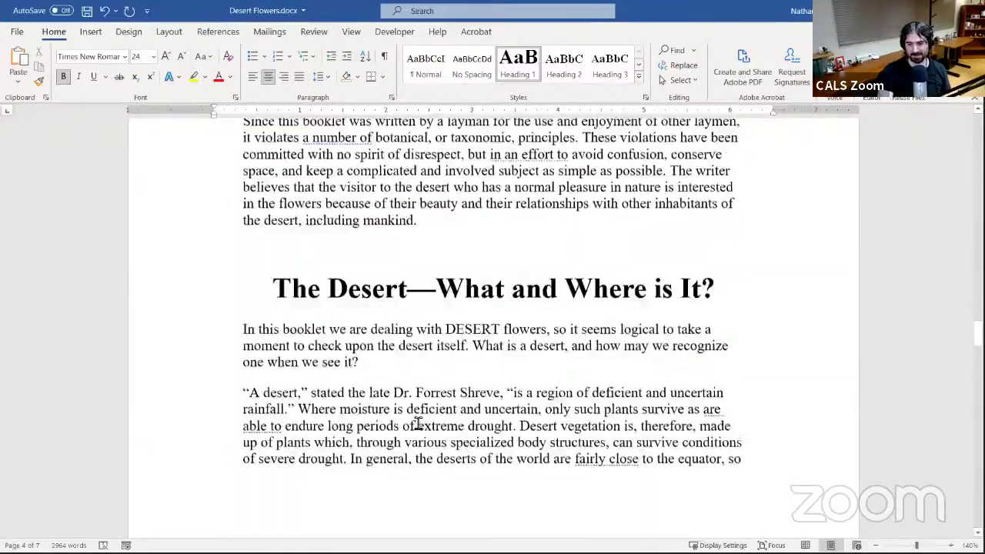
- Expand the collapsed section under "National Parks and Monuments as Wildflower Sanctuaries" and check its restored body text
{"action": "scroll", "coordinate": [418, 422], "scroll_direction": "down", "scroll_amount": 15}
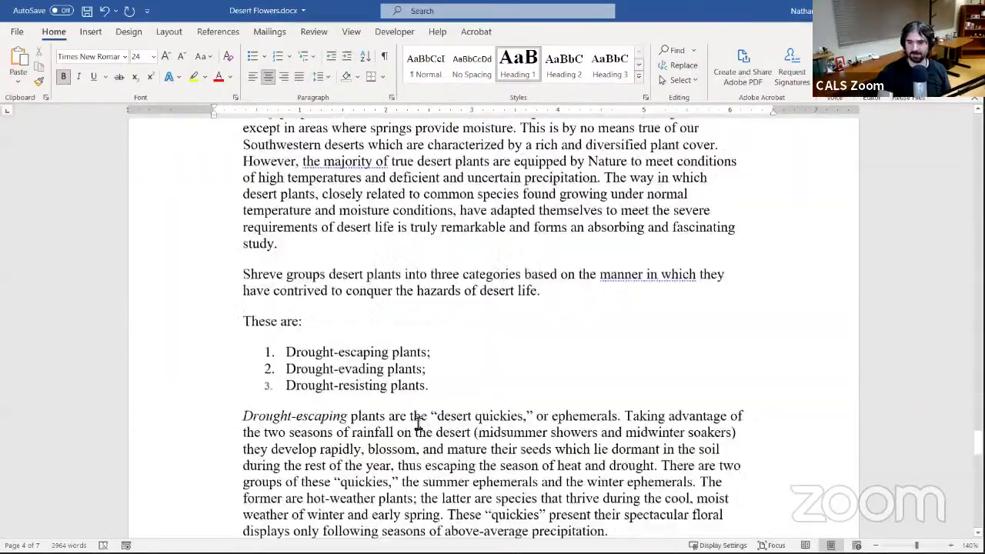
{"action": "scroll", "coordinate": [418, 423], "scroll_direction": "up", "scroll_amount": 3}
{"action": "scroll", "coordinate": [517, 266], "scroll_direction": "down", "scroll_amount": 2}
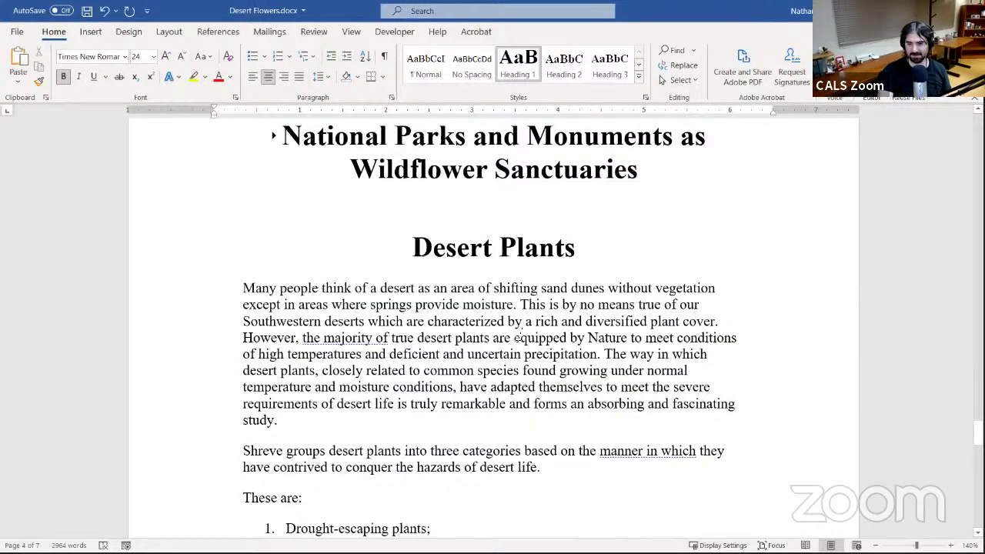
{"action": "scroll", "coordinate": [517, 338], "scroll_direction": "up", "scroll_amount": 2}
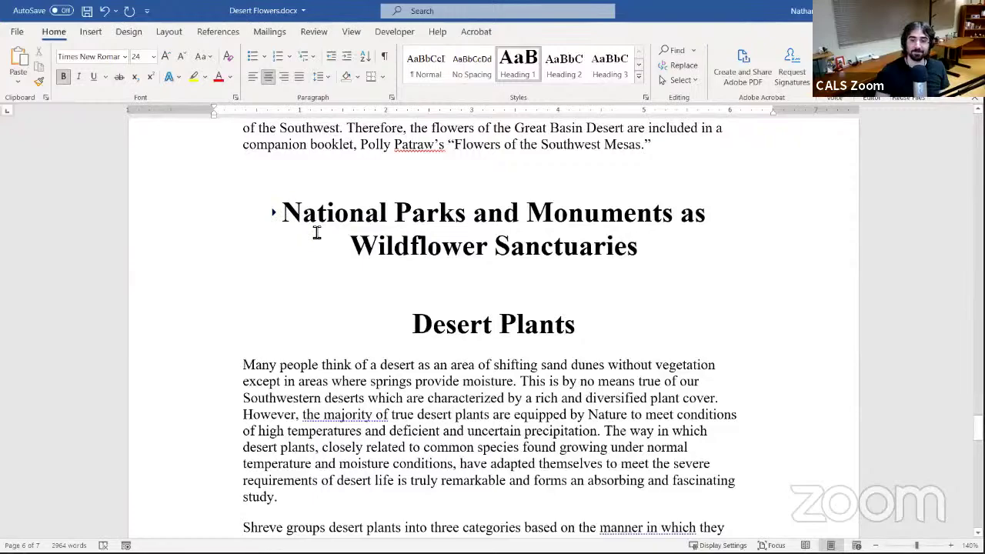
{"action": "left_click", "coordinate": [273, 213]}
{"action": "scroll", "coordinate": [368, 291], "scroll_direction": "down", "scroll_amount": 15}
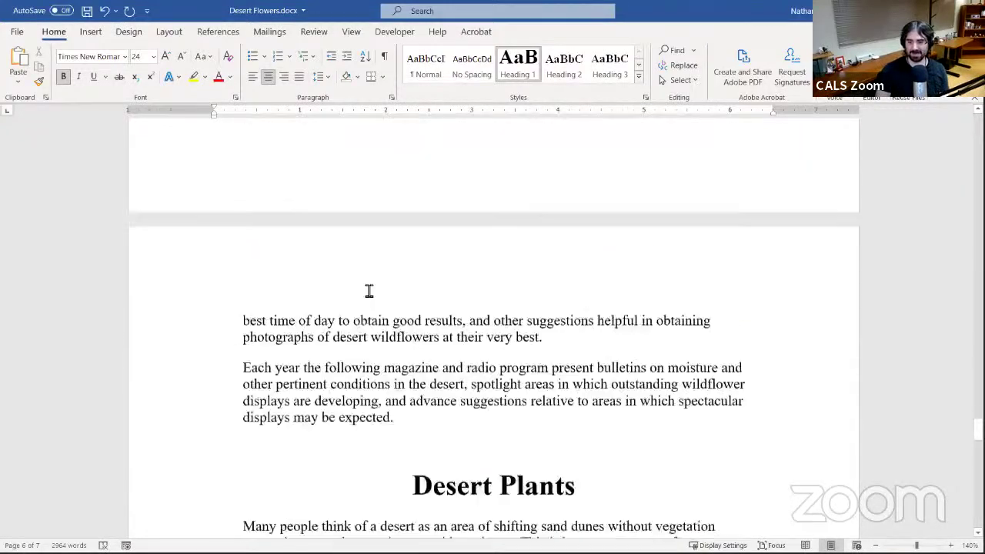
{"action": "scroll", "coordinate": [370, 291], "scroll_direction": "down", "scroll_amount": 3}
{"action": "scroll", "coordinate": [377, 297], "scroll_direction": "up", "scroll_amount": 15}
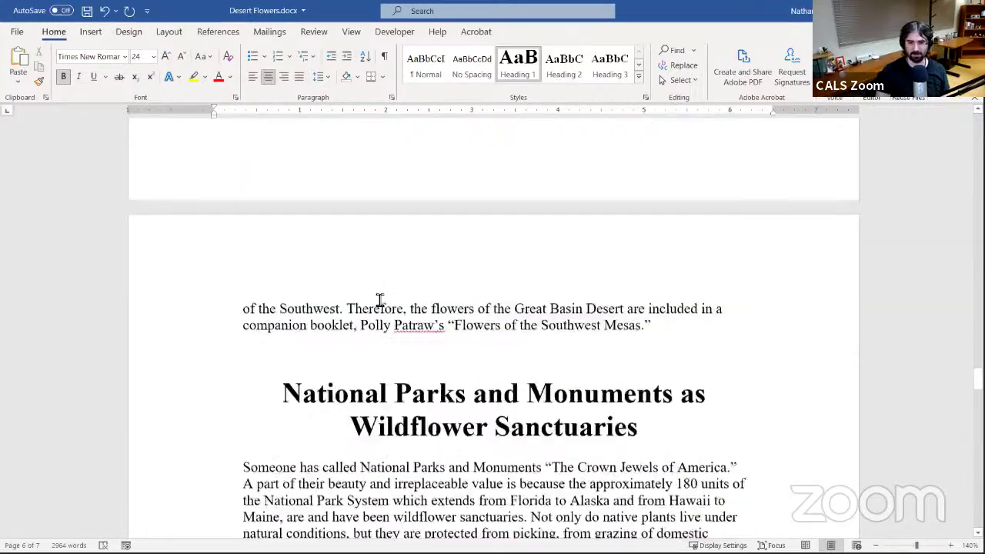
- Look over the preceding sections, the table of contents and citation tools, and the document's cover and title page
{"action": "scroll", "coordinate": [379, 300], "scroll_direction": "up", "scroll_amount": 3}
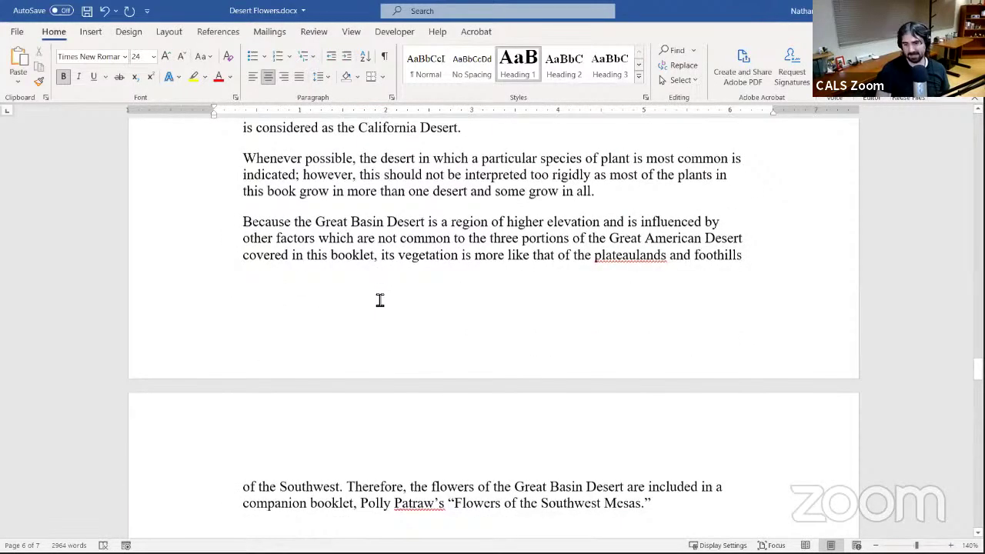
{"action": "scroll", "coordinate": [379, 299], "scroll_direction": "up", "scroll_amount": 20}
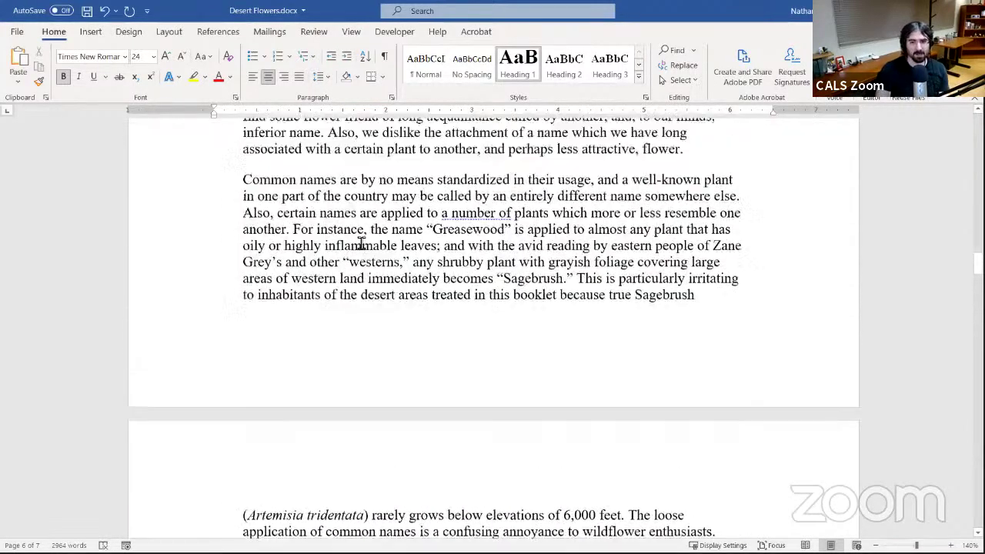
{"action": "scroll", "coordinate": [267, 248], "scroll_direction": "down", "scroll_amount": 9}
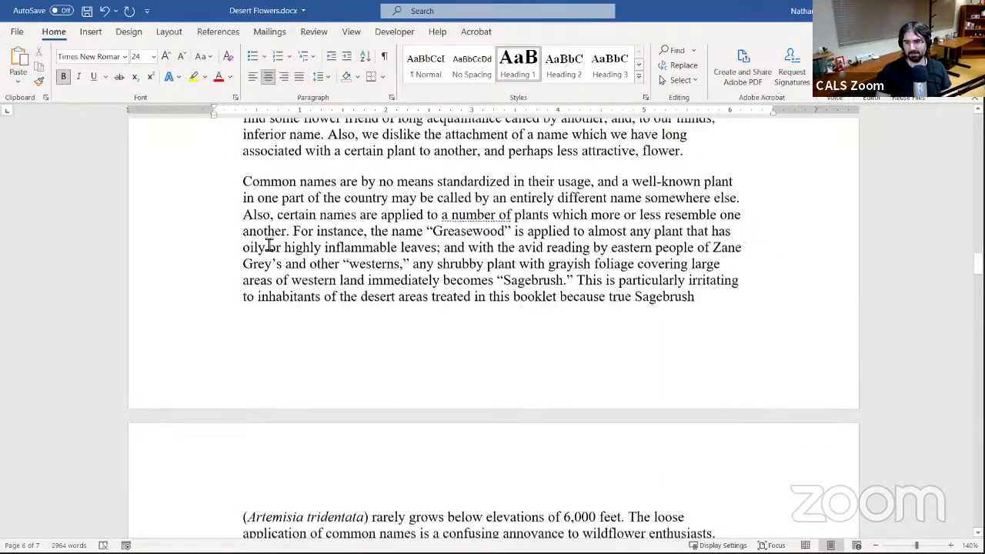
{"action": "scroll", "coordinate": [268, 245], "scroll_direction": "up", "scroll_amount": 15}
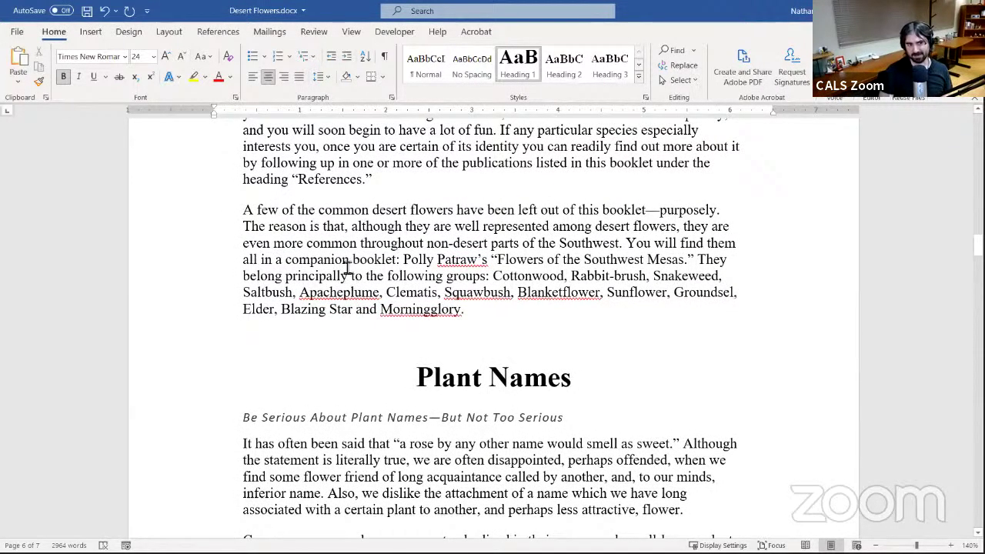
{"action": "scroll", "coordinate": [454, 245], "scroll_direction": "up", "scroll_amount": 1}
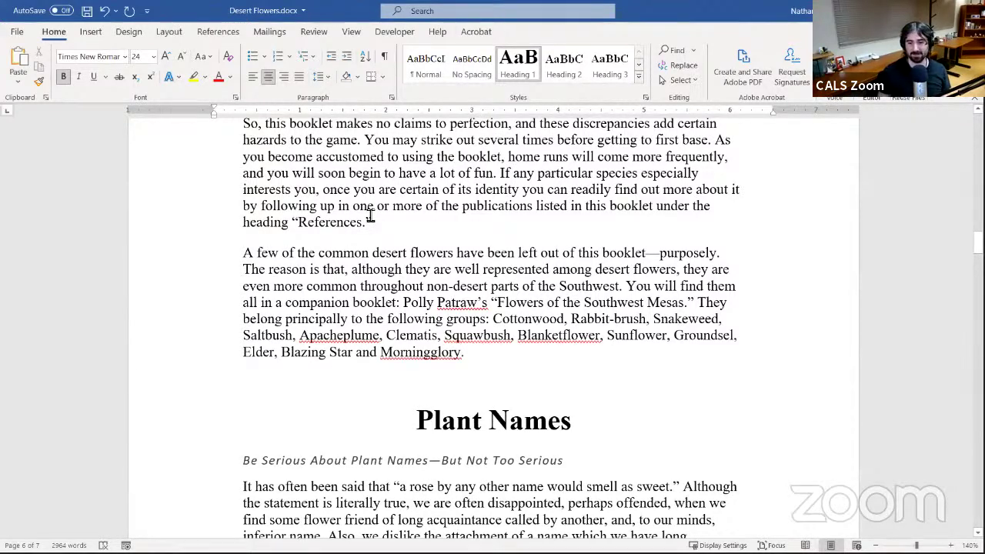
{"action": "left_click", "coordinate": [217, 32]}
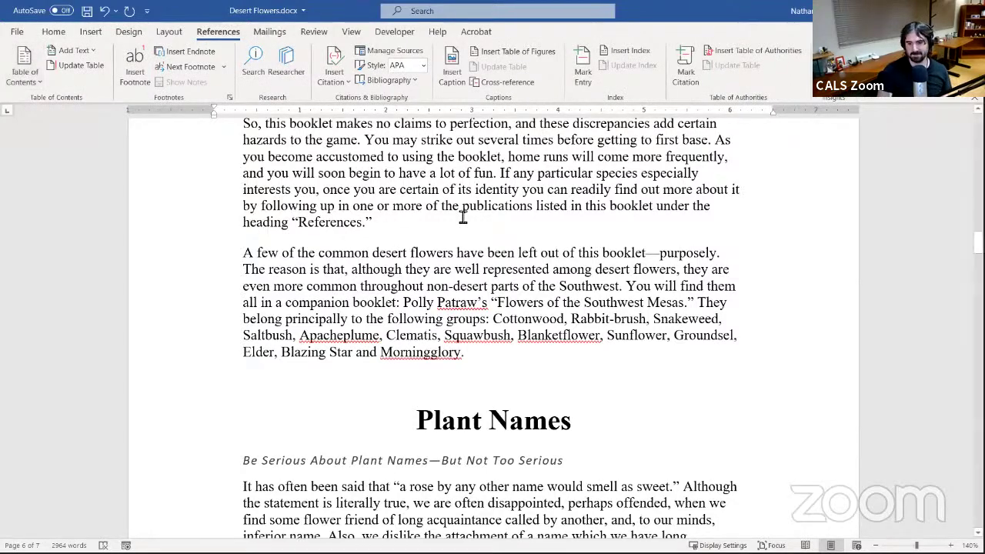
{"action": "scroll", "coordinate": [453, 245], "scroll_direction": "up", "scroll_amount": 10}
{"action": "scroll", "coordinate": [453, 245], "scroll_direction": "up", "scroll_amount": 20}
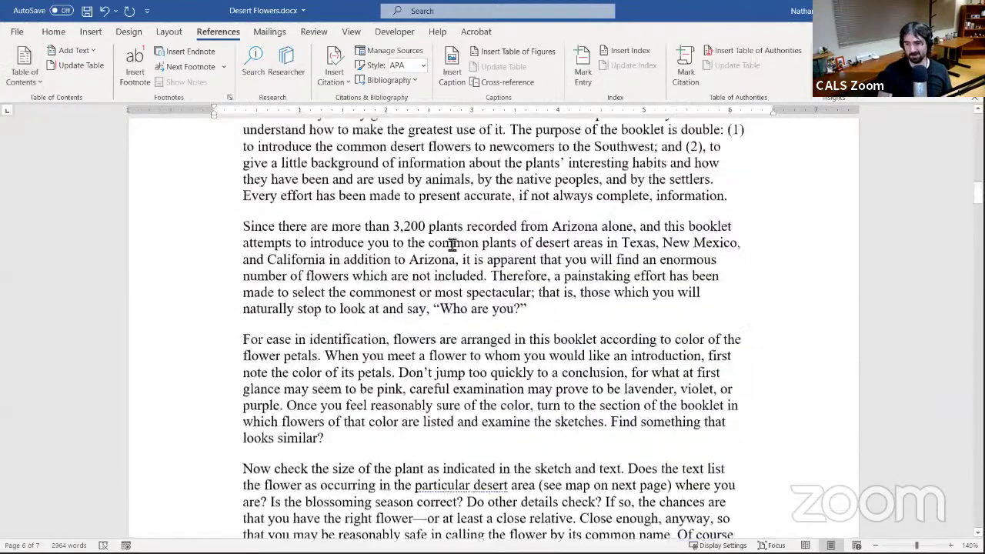
{"action": "scroll", "coordinate": [452, 244], "scroll_direction": "up", "scroll_amount": 1}
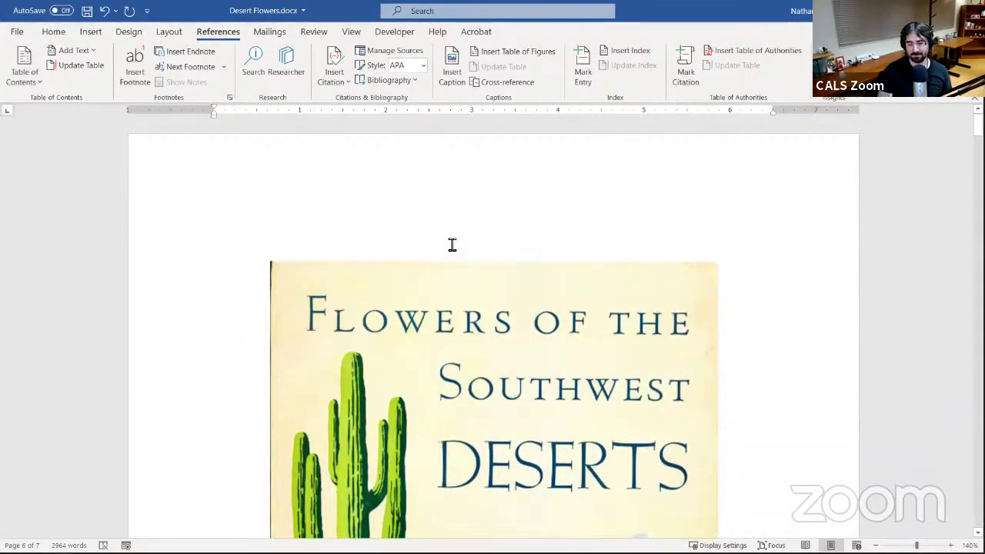
{"action": "scroll", "coordinate": [454, 241], "scroll_direction": "down", "scroll_amount": 15}
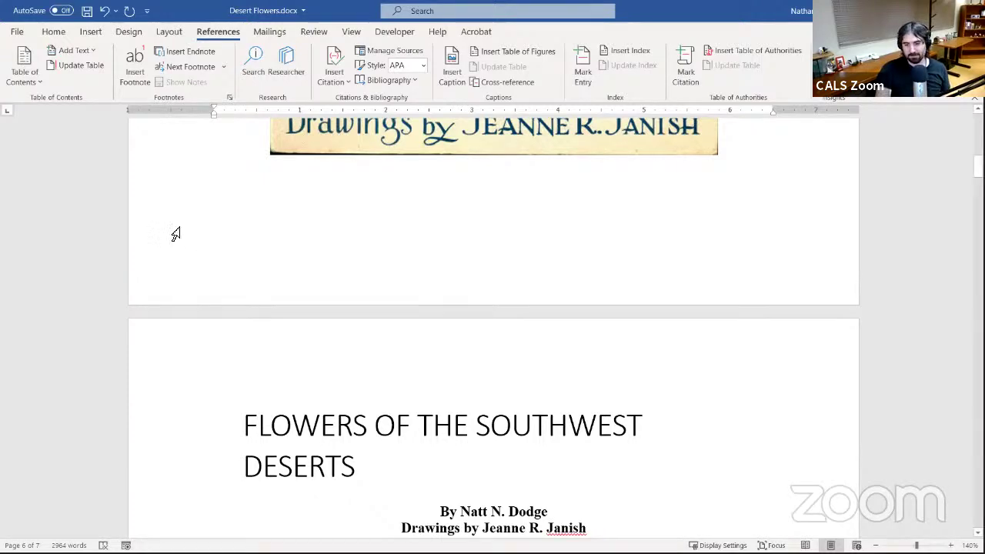
{"action": "scroll", "coordinate": [177, 231], "scroll_direction": "up", "scroll_amount": 10}
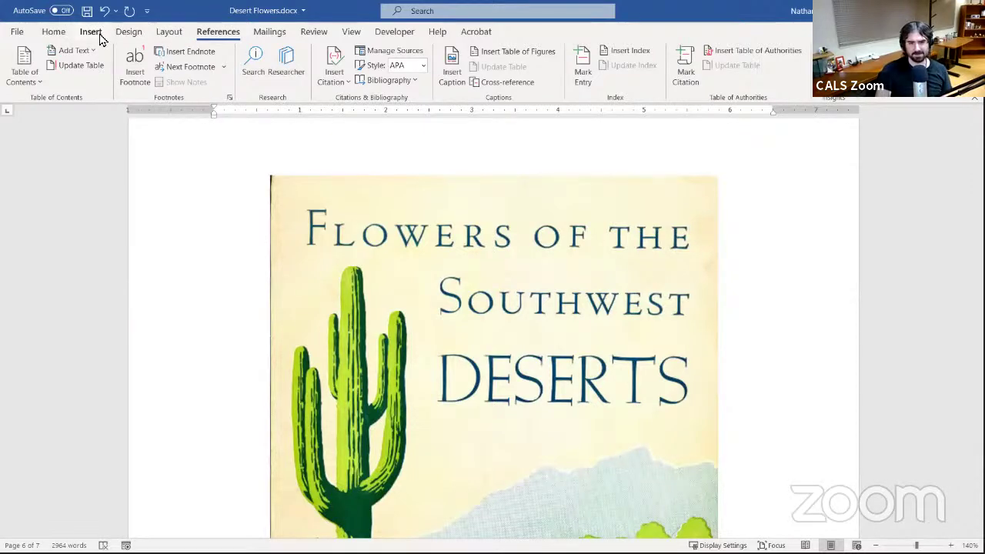
- Change the font color of the "How to Use This Booklet" heading to Blue, Accent 1
{"action": "left_click", "coordinate": [59, 32]}
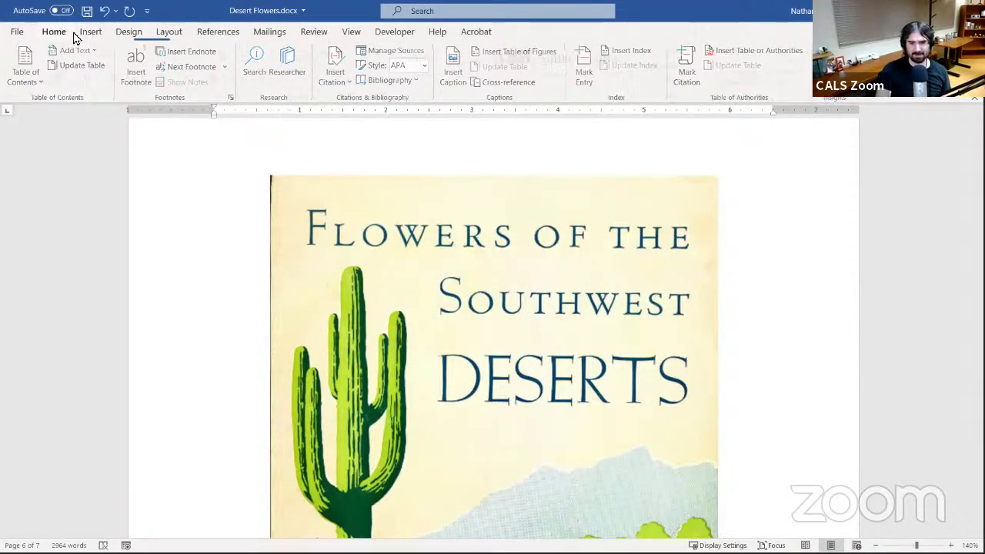
{"action": "scroll", "coordinate": [458, 254], "scroll_direction": "down", "scroll_amount": 8}
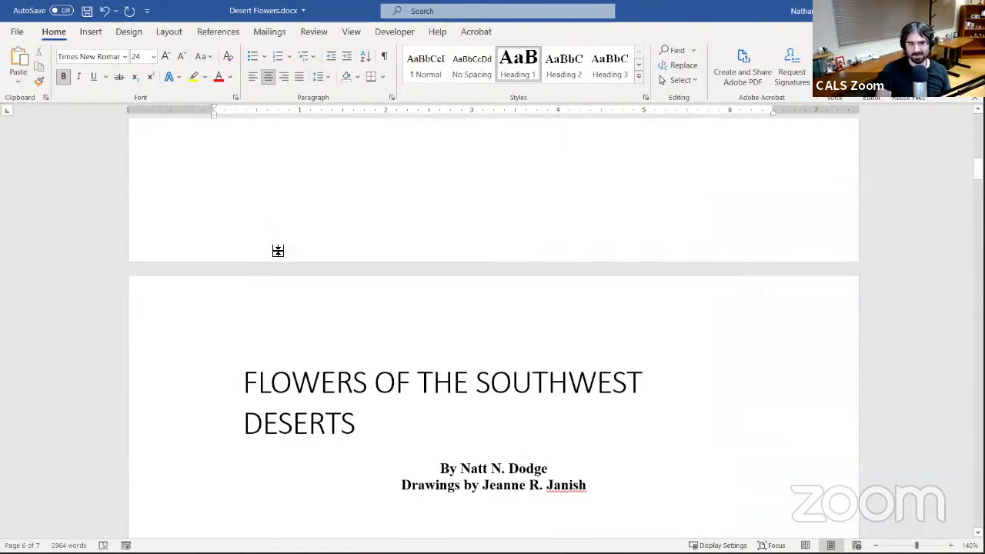
{"action": "scroll", "coordinate": [341, 305], "scroll_direction": "down", "scroll_amount": 5}
{"action": "scroll", "coordinate": [534, 312], "scroll_direction": "down", "scroll_amount": 5}
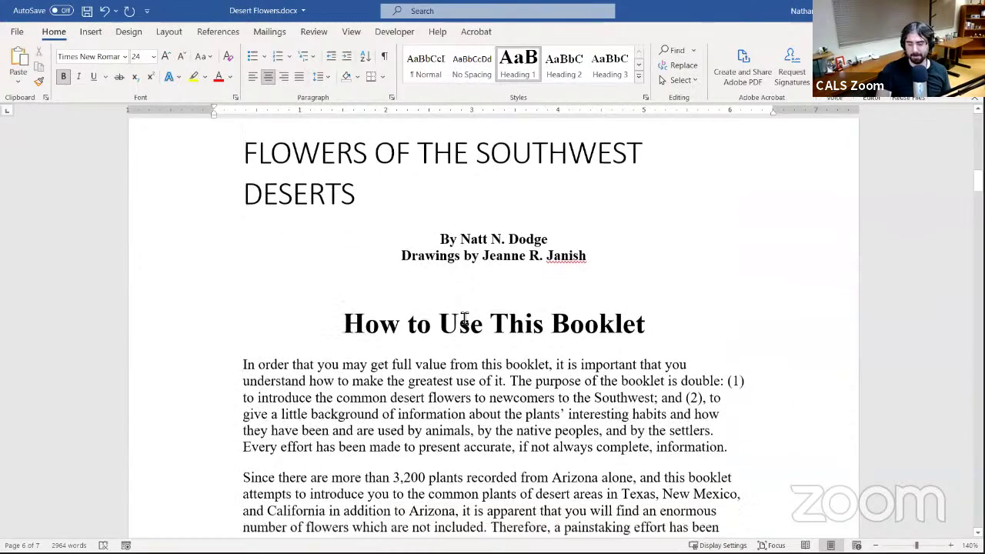
{"action": "scroll", "coordinate": [468, 246], "scroll_direction": "up", "scroll_amount": 4}
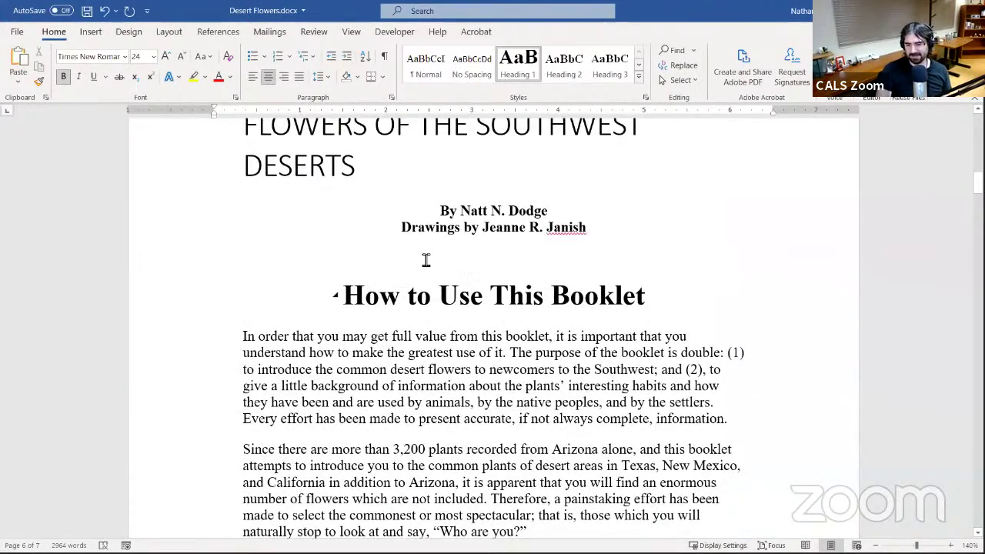
{"action": "scroll", "coordinate": [409, 242], "scroll_direction": "down", "scroll_amount": 6}
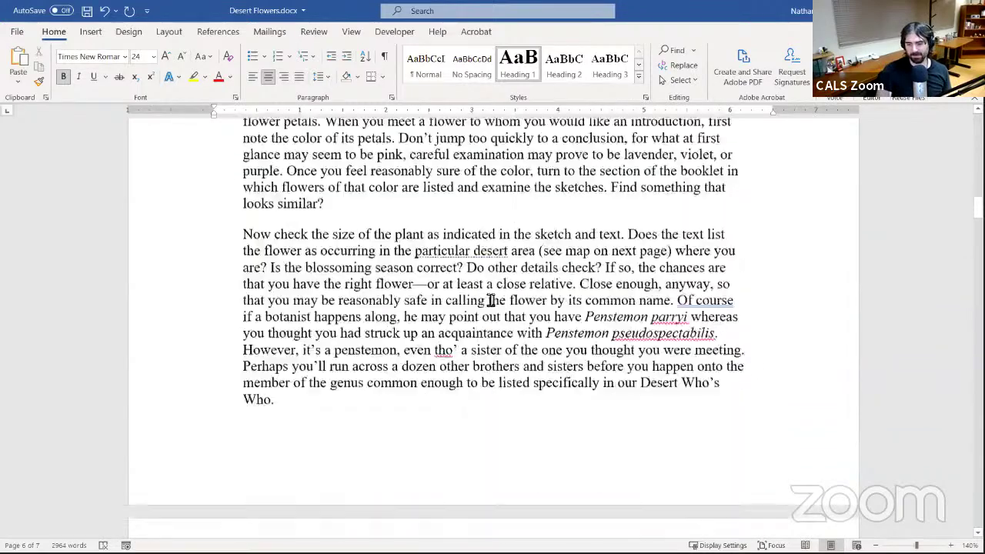
{"action": "scroll", "coordinate": [500, 275], "scroll_direction": "up", "scroll_amount": 6}
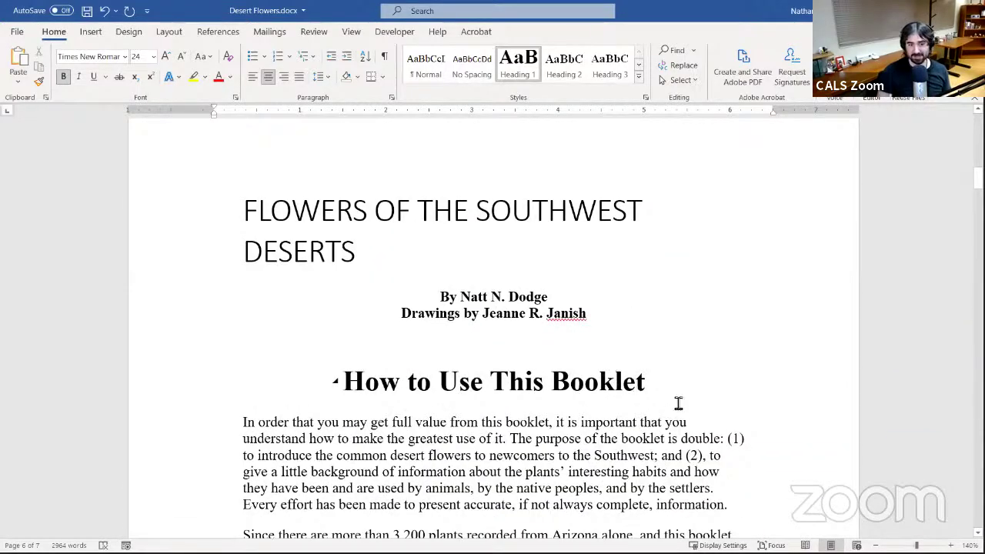
{"action": "scroll", "coordinate": [583, 308], "scroll_direction": "down", "scroll_amount": 2}
{"action": "scroll", "coordinate": [619, 351], "scroll_direction": "down", "scroll_amount": 3}
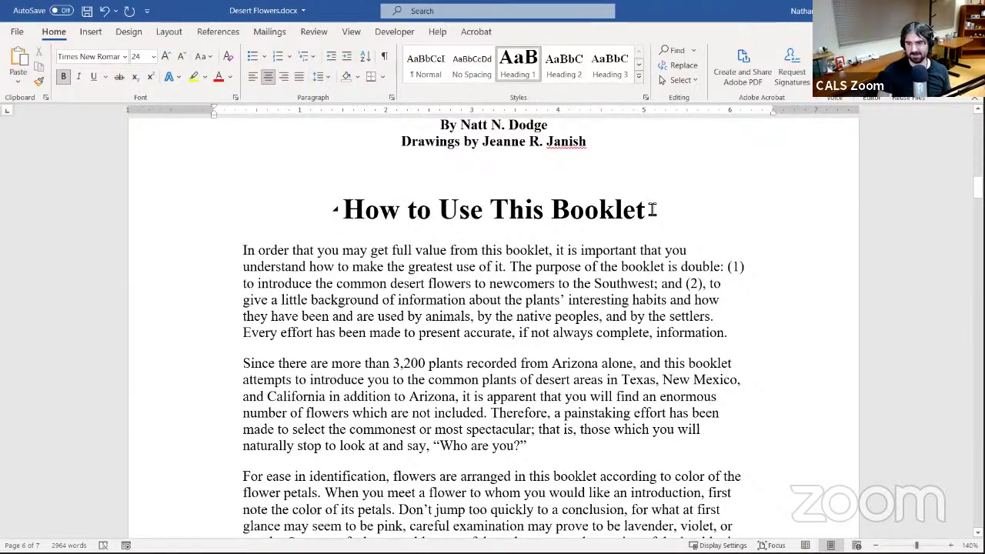
{"action": "left_click_drag", "start_coordinate": [651, 210], "coordinate": [350, 191]}
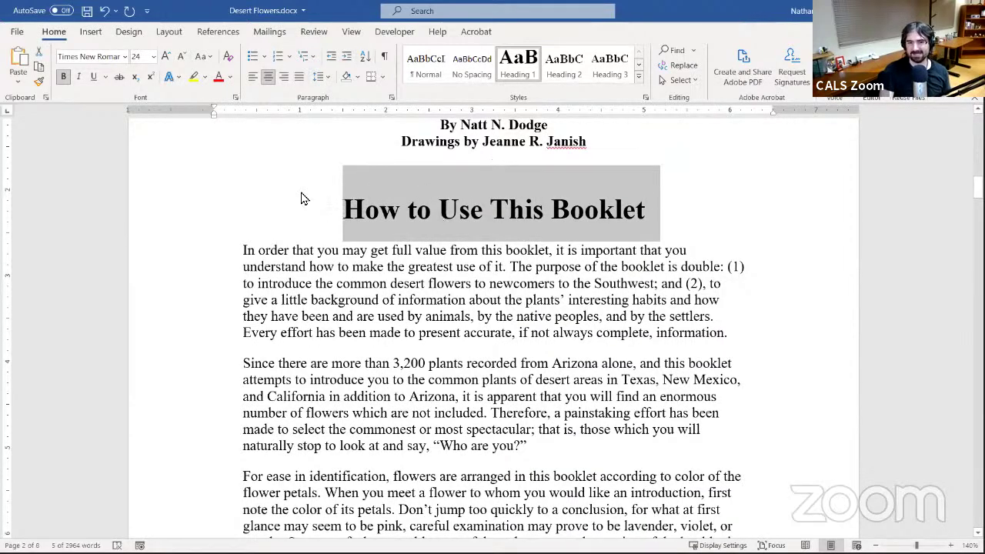
{"action": "left_click", "coordinate": [229, 80]}
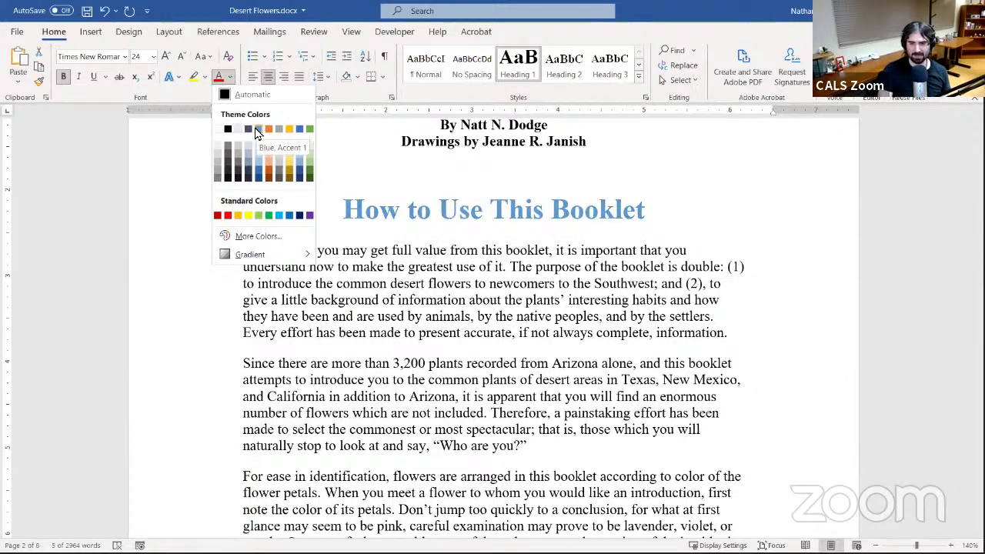
{"action": "left_click", "coordinate": [531, 186]}
{"action": "left_click", "coordinate": [504, 225]}
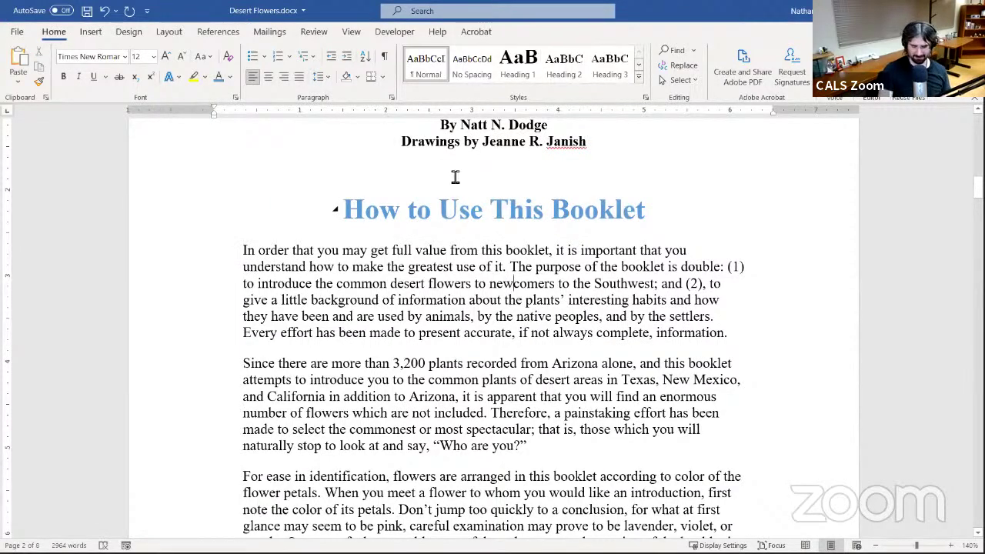
- Update the Heading 1 style to match the blue "How to Use This Booklet" heading and check the other main headings
{"action": "left_click", "coordinate": [589, 201]}
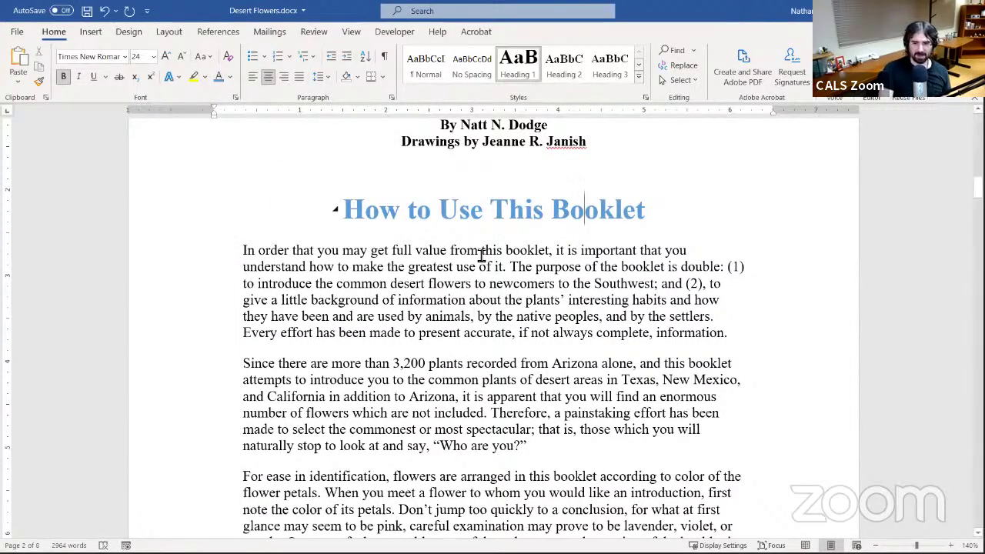
{"action": "scroll", "coordinate": [492, 262], "scroll_direction": "down", "scroll_amount": 15}
{"action": "scroll", "coordinate": [502, 280], "scroll_direction": "down", "scroll_amount": 6}
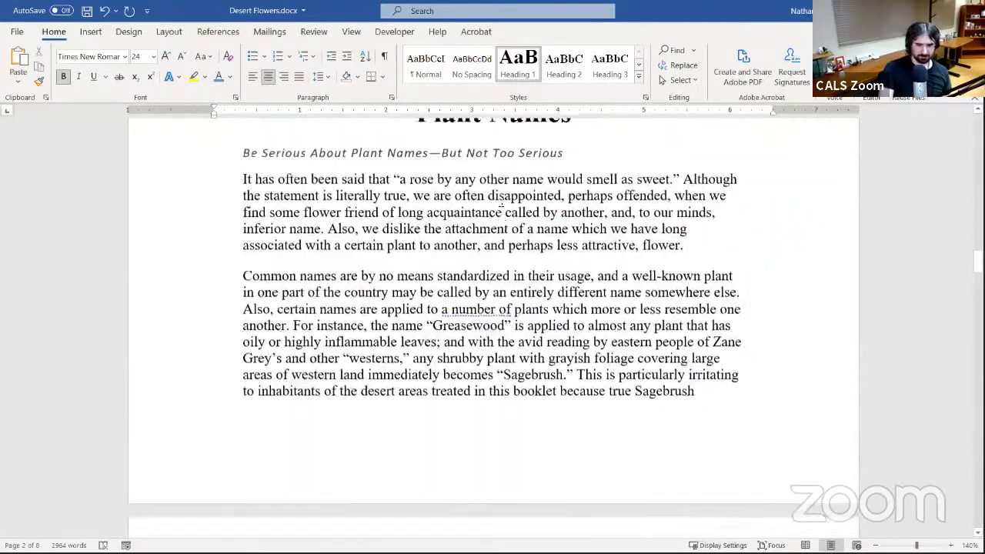
{"action": "scroll", "coordinate": [492, 324], "scroll_direction": "up", "scroll_amount": 4}
{"action": "scroll", "coordinate": [490, 342], "scroll_direction": "up", "scroll_amount": 17}
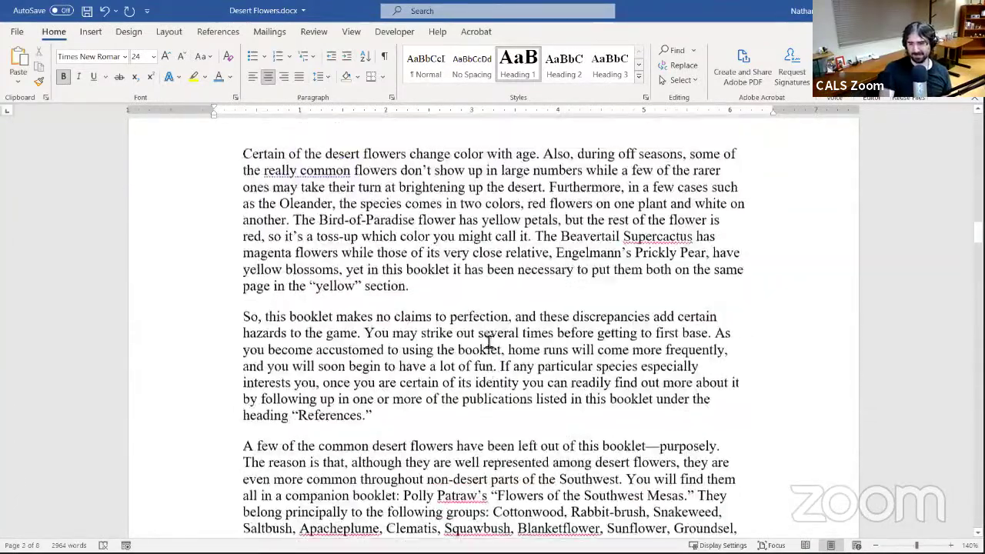
{"action": "scroll", "coordinate": [554, 192], "scroll_direction": "up", "scroll_amount": 3}
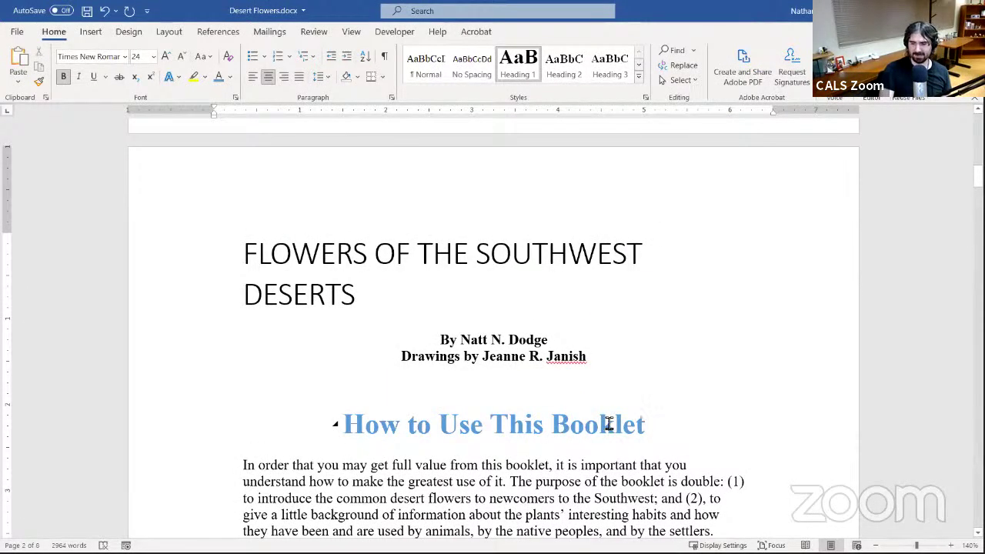
{"action": "left_click_drag", "start_coordinate": [605, 424], "coordinate": [329, 428]}
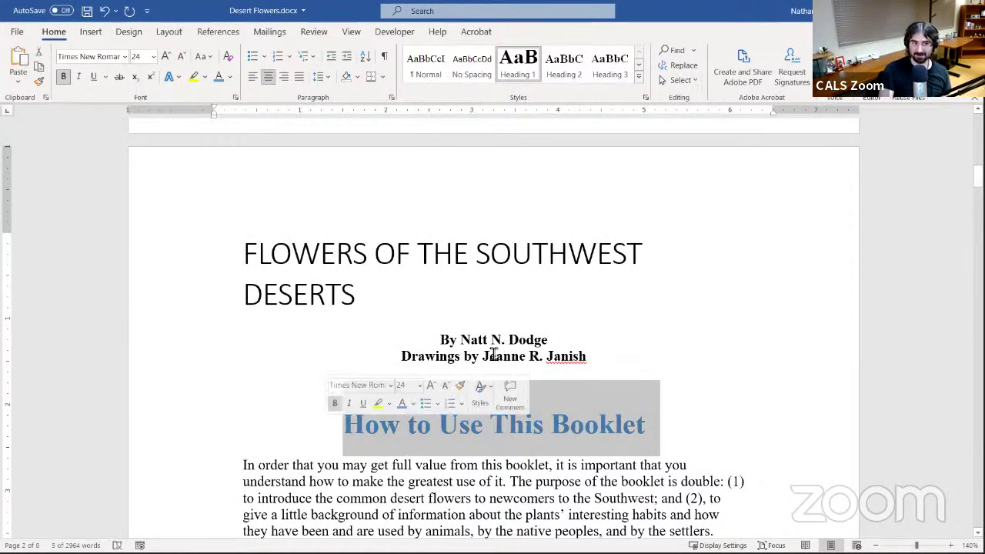
{"action": "left_click", "coordinate": [529, 433]}
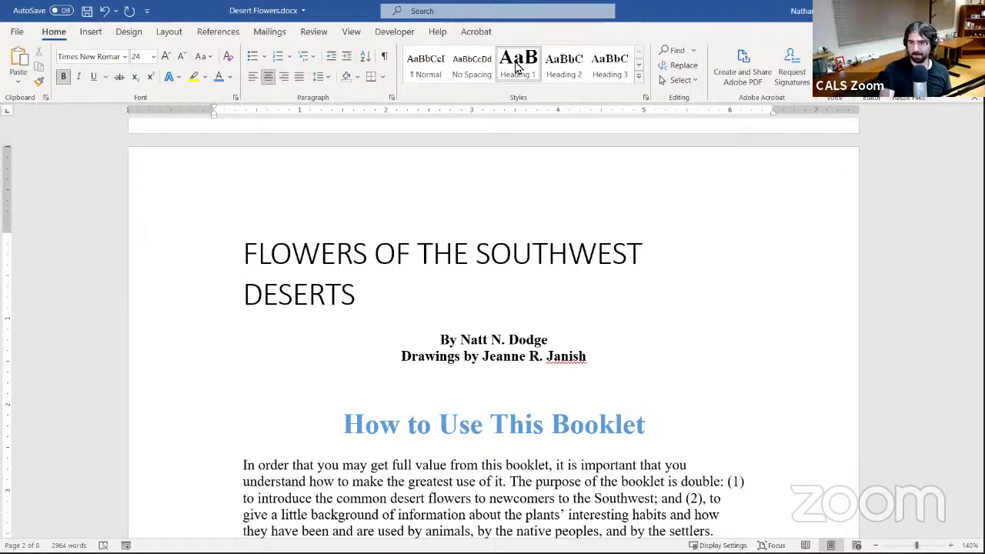
{"action": "right_click", "coordinate": [517, 67]}
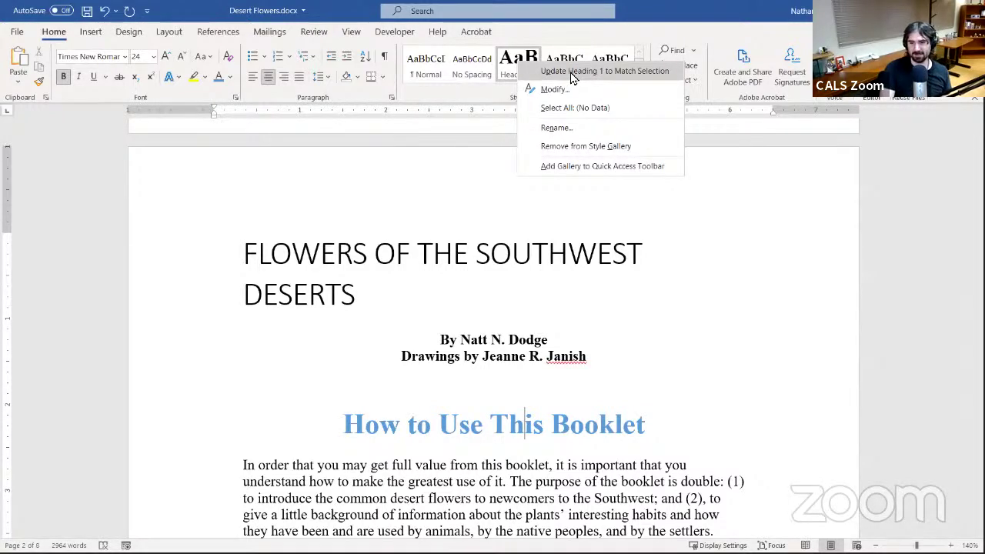
{"action": "scroll", "coordinate": [545, 391], "scroll_direction": "down", "scroll_amount": 10}
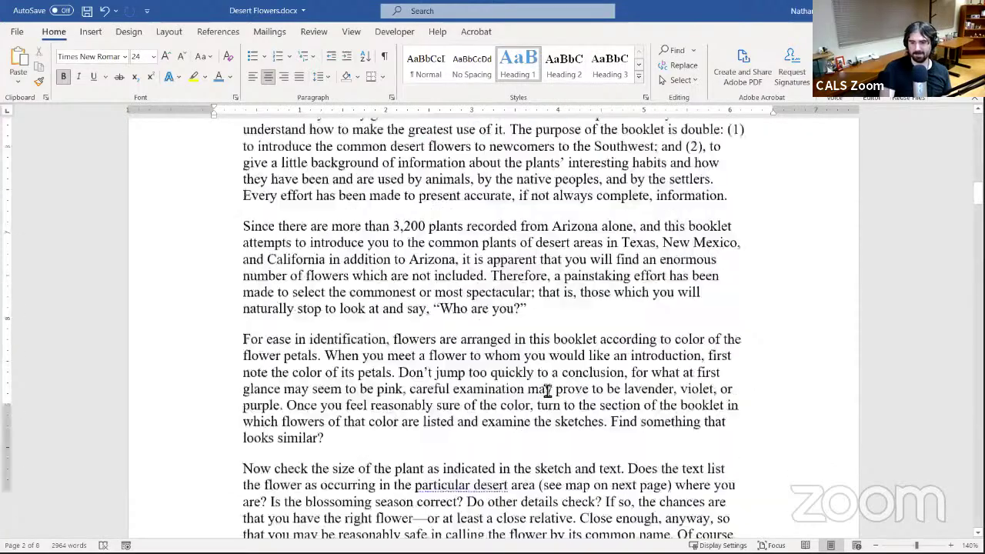
{"action": "scroll", "coordinate": [548, 392], "scroll_direction": "down", "scroll_amount": 12}
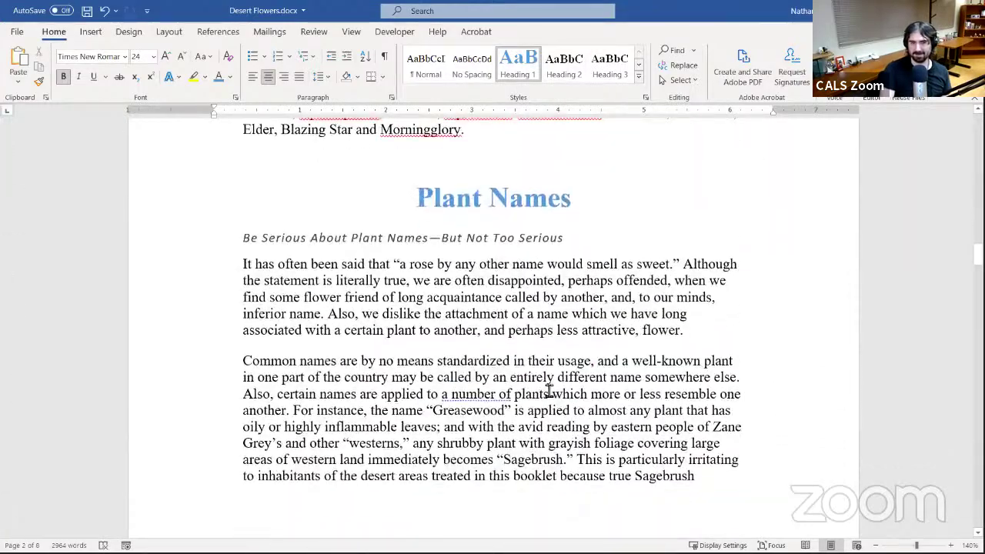
{"action": "scroll", "coordinate": [548, 392], "scroll_direction": "down", "scroll_amount": 9}
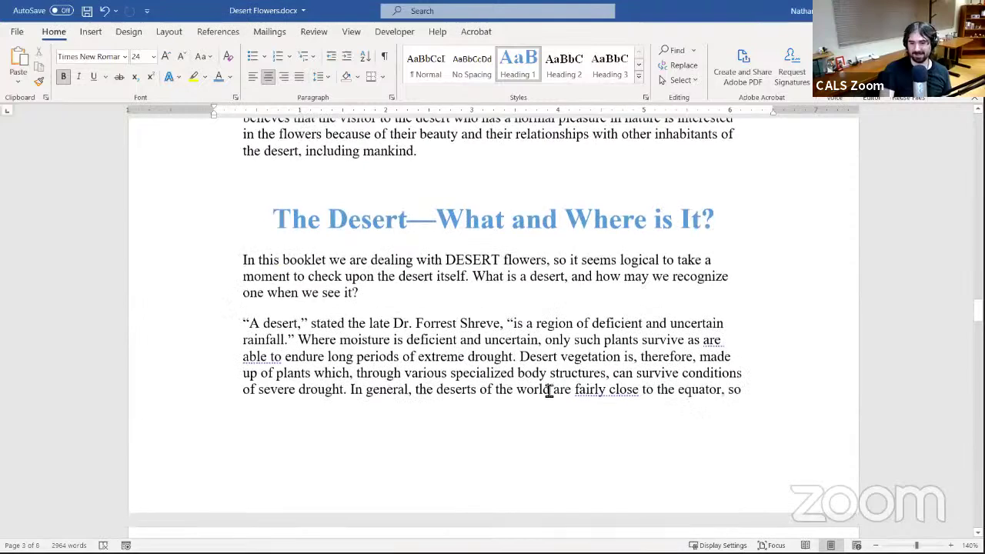
- Review the Heading 1 style's update options and look over the headings from the title page through "Plant Names"
{"action": "scroll", "coordinate": [285, 457], "scroll_direction": "up", "scroll_amount": 3}
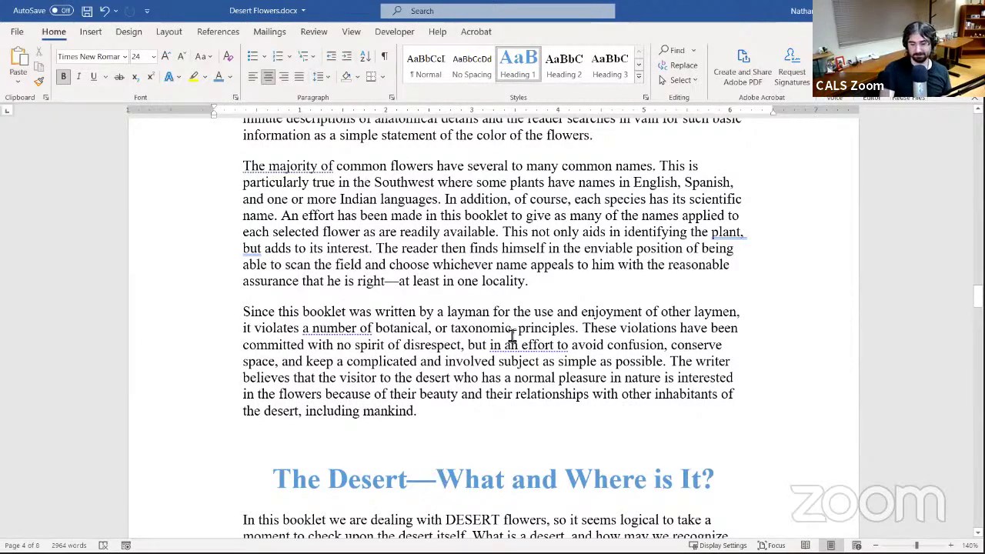
{"action": "scroll", "coordinate": [512, 336], "scroll_direction": "up", "scroll_amount": 3}
{"action": "scroll", "coordinate": [512, 336], "scroll_direction": "up", "scroll_amount": 20}
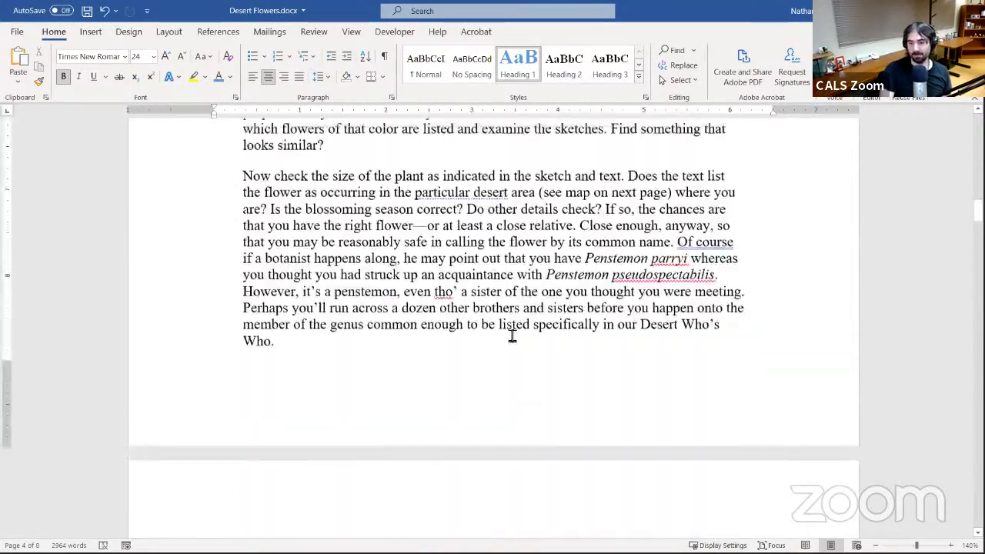
{"action": "scroll", "coordinate": [512, 336], "scroll_direction": "up", "scroll_amount": 4}
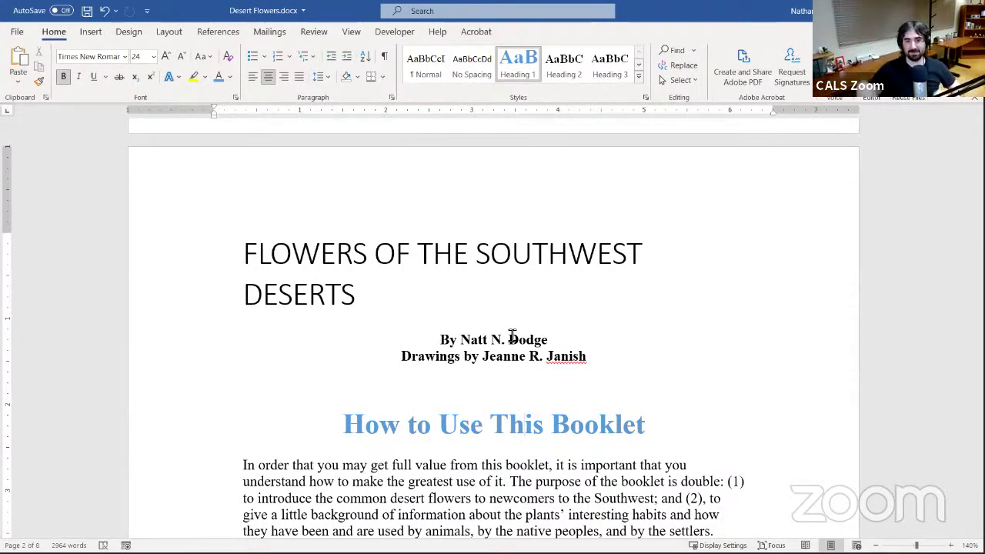
{"action": "right_click", "coordinate": [506, 76]}
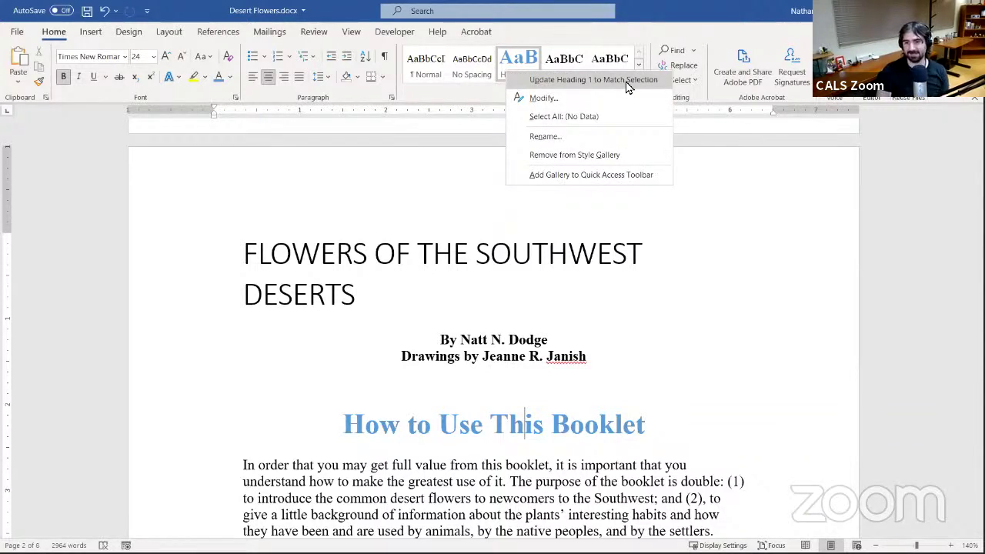
{"action": "left_click", "coordinate": [675, 297]}
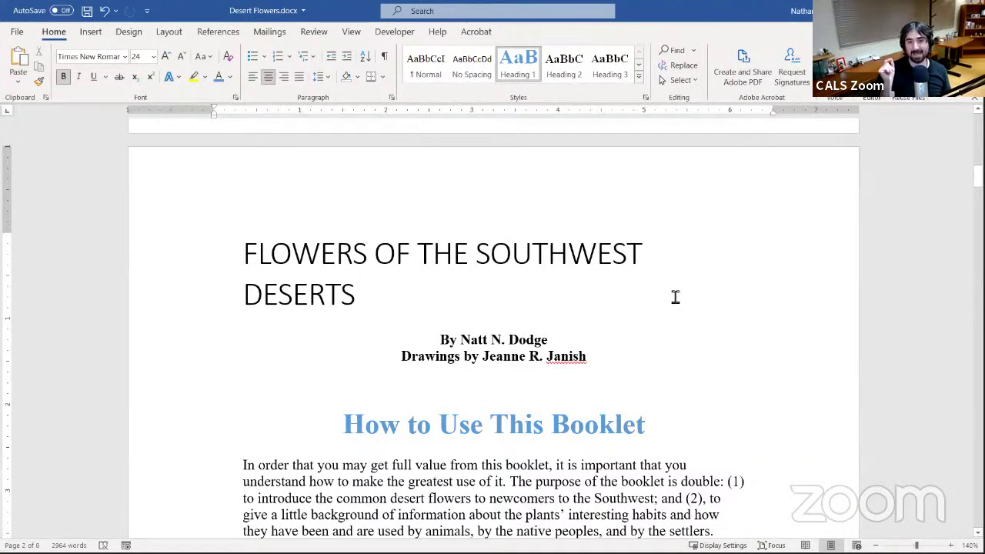
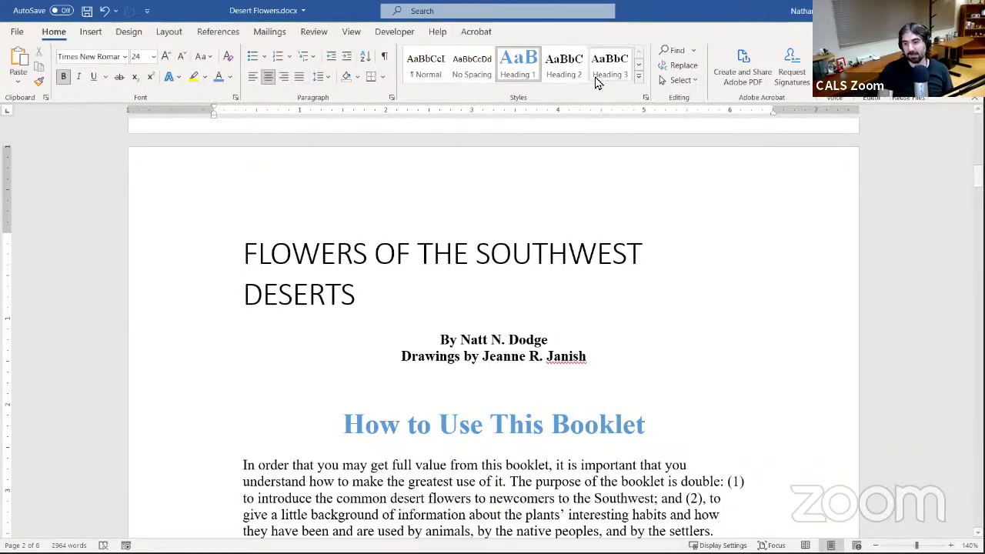
{"action": "scroll", "coordinate": [561, 284], "scroll_direction": "down", "scroll_amount": 15}
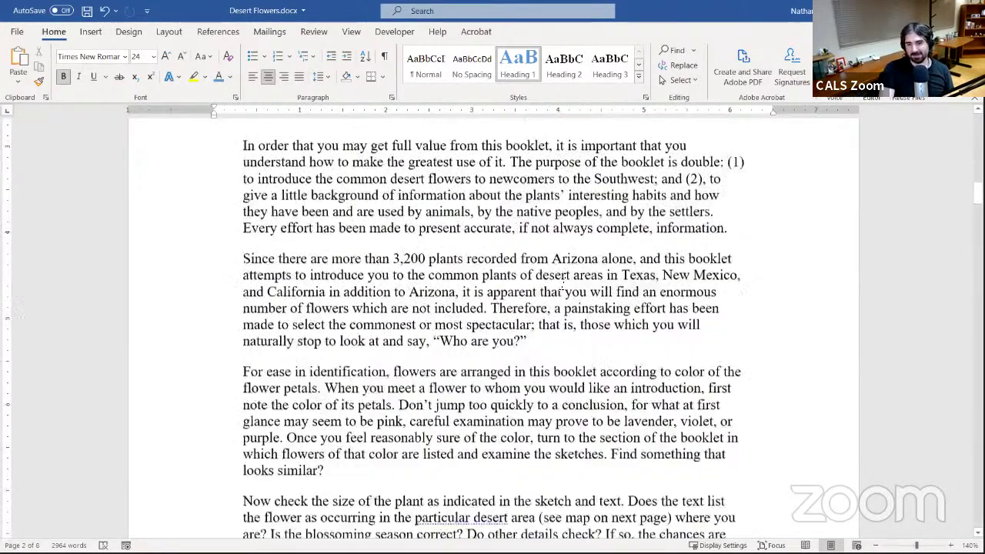
{"action": "scroll", "coordinate": [561, 284], "scroll_direction": "down", "scroll_amount": 6}
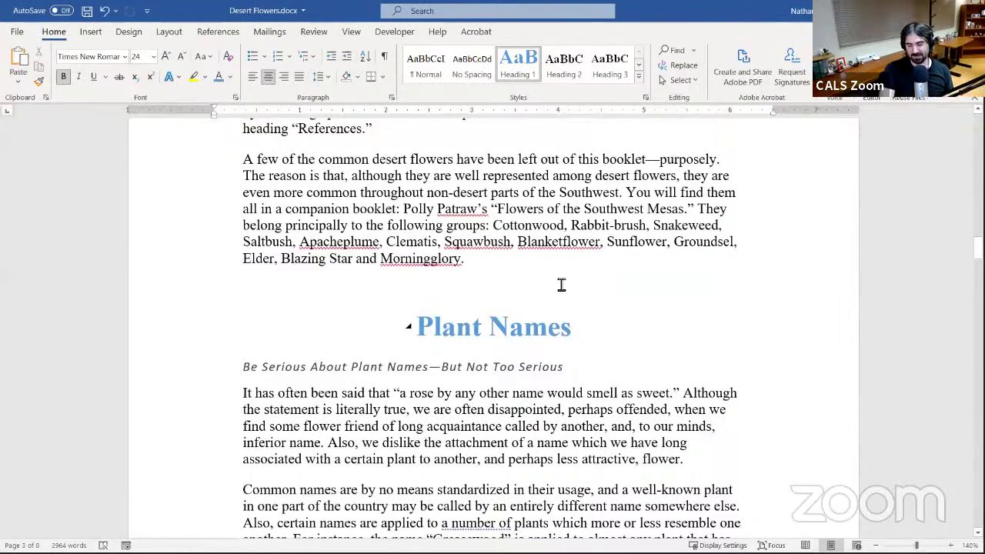
{"action": "scroll", "coordinate": [561, 284], "scroll_direction": "up", "scroll_amount": 12}
{"action": "scroll", "coordinate": [562, 284], "scroll_direction": "up", "scroll_amount": 8}
{"action": "scroll", "coordinate": [555, 315], "scroll_direction": "down", "scroll_amount": 3}
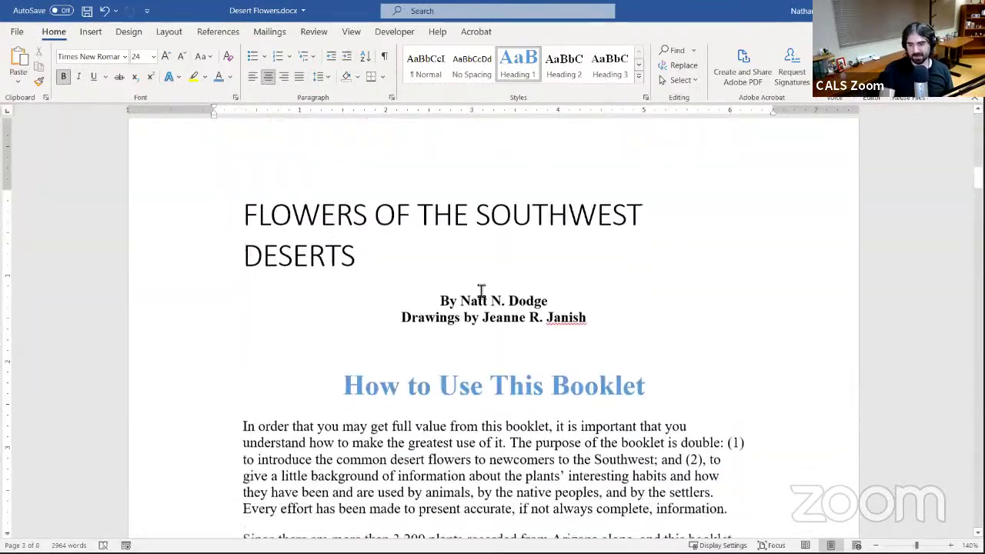
- Open the Strong style used by the byline for modification and set its font to Harlow Solid Italic
{"action": "left_click", "coordinate": [479, 295]}
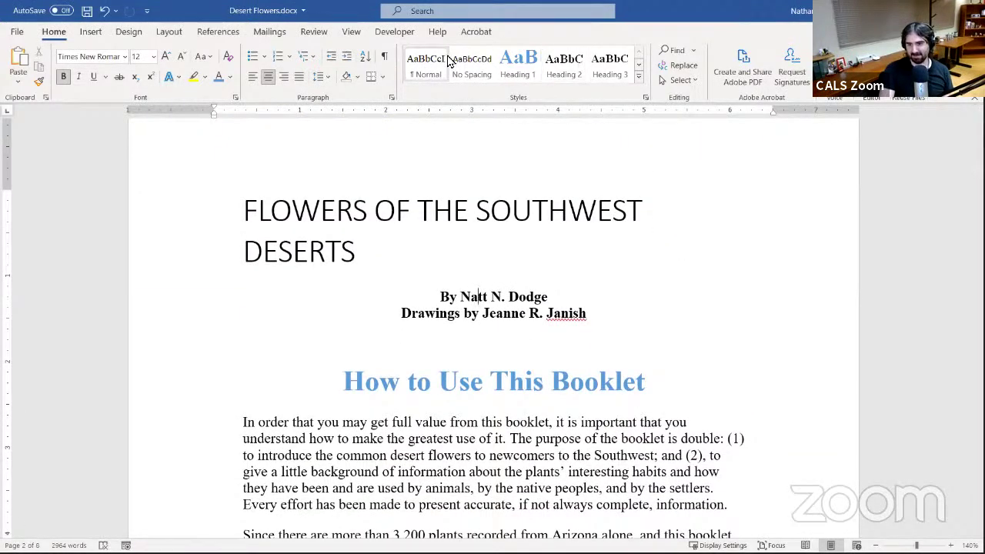
{"action": "left_click", "coordinate": [638, 77]}
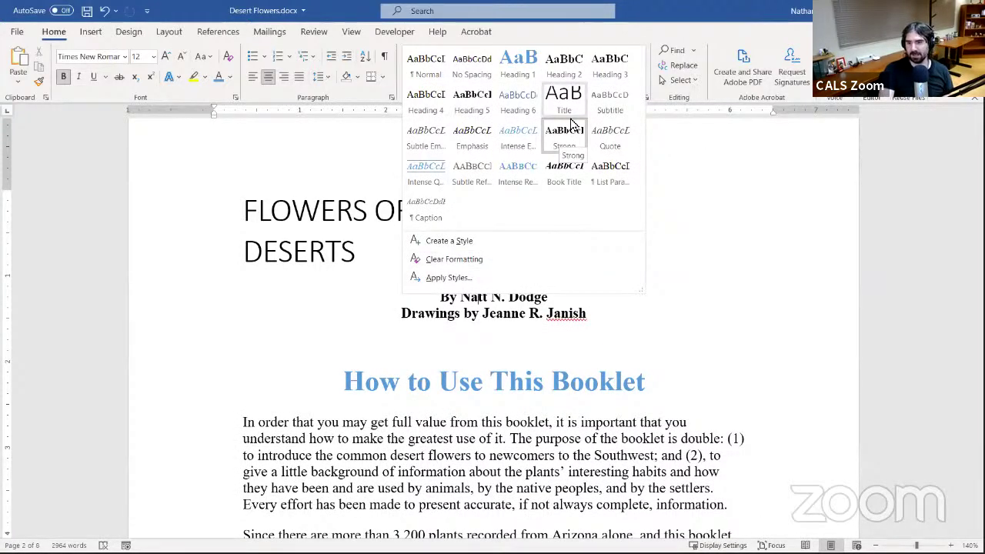
{"action": "right_click", "coordinate": [569, 146]}
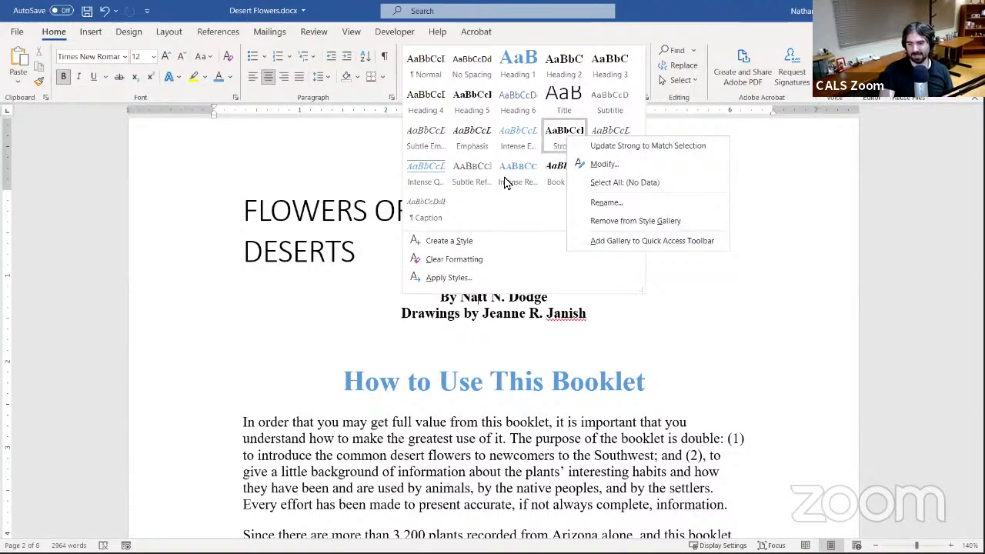
{"action": "left_click", "coordinate": [599, 168]}
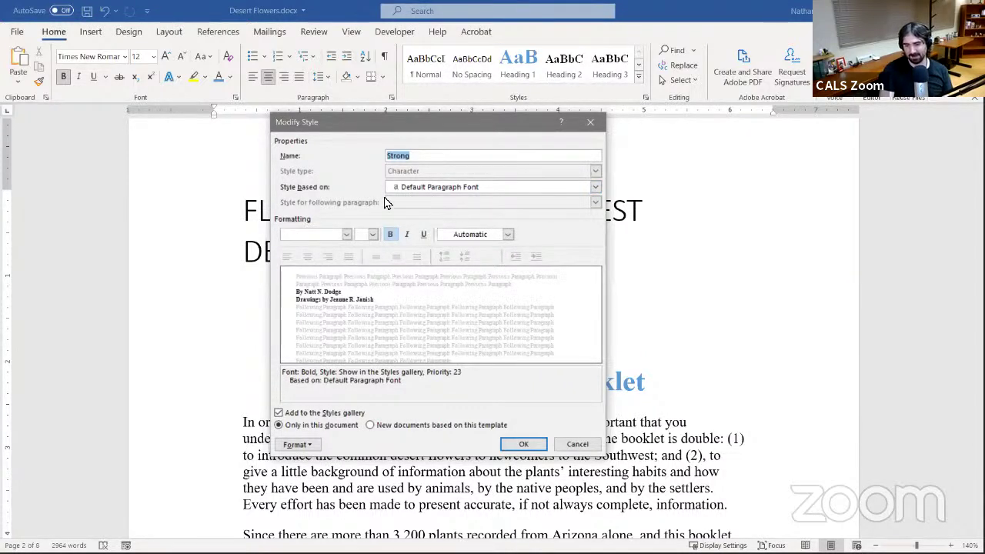
{"action": "left_click", "coordinate": [349, 241]}
{"action": "left_click", "coordinate": [349, 240]}
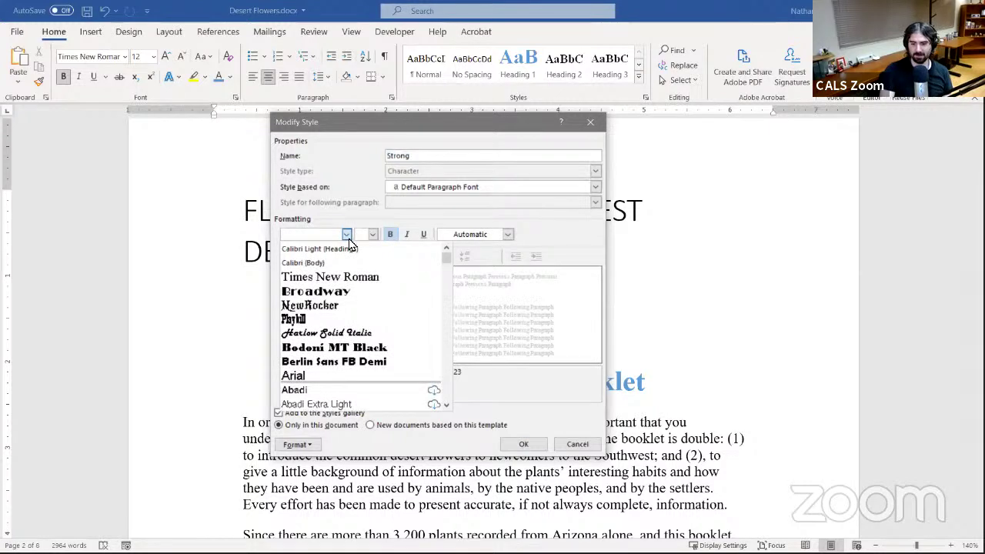
{"action": "scroll", "coordinate": [376, 285], "scroll_direction": "down", "scroll_amount": 1}
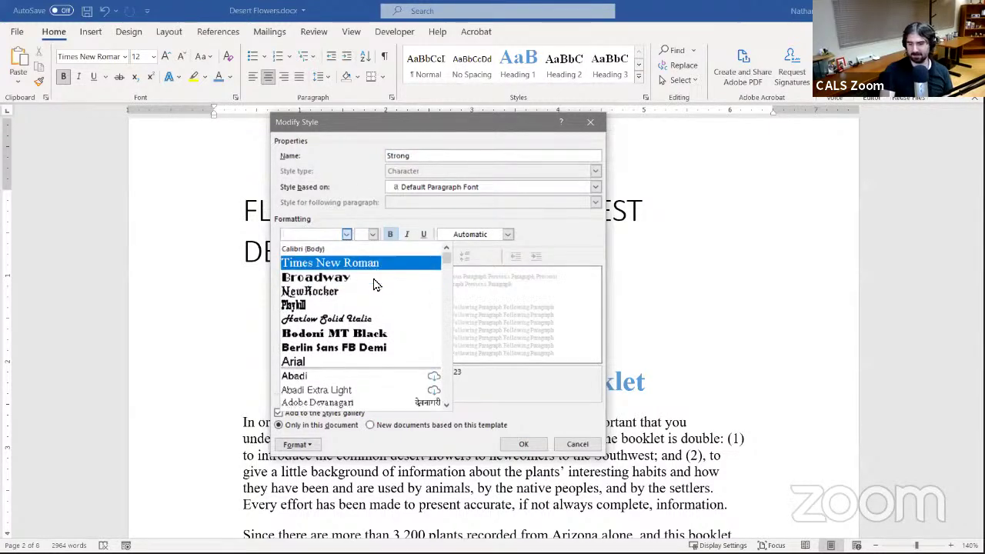
{"action": "left_click", "coordinate": [375, 320]}
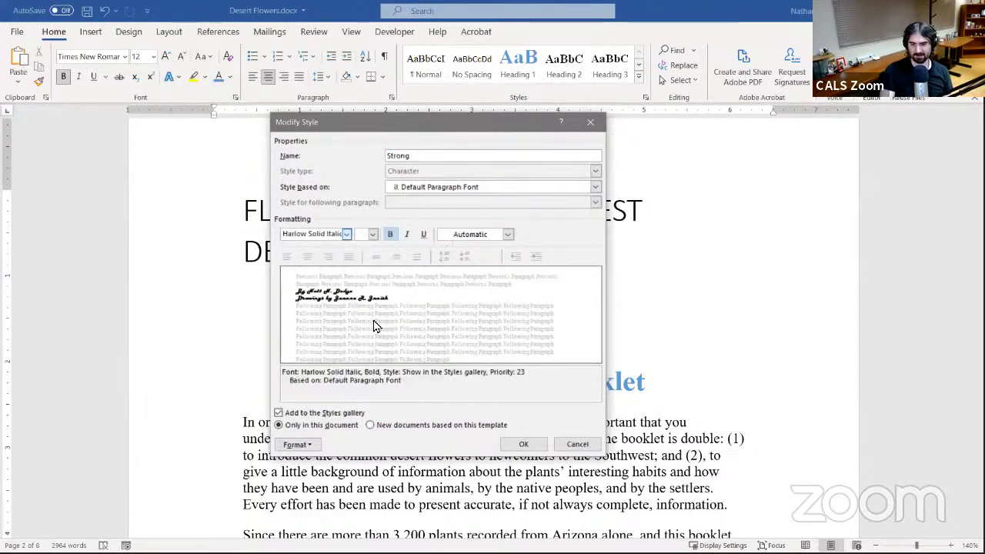
- Set the Strong style's font color to green Accent 6, look over its further format options, and apply the changes
{"action": "left_click", "coordinate": [508, 234]}
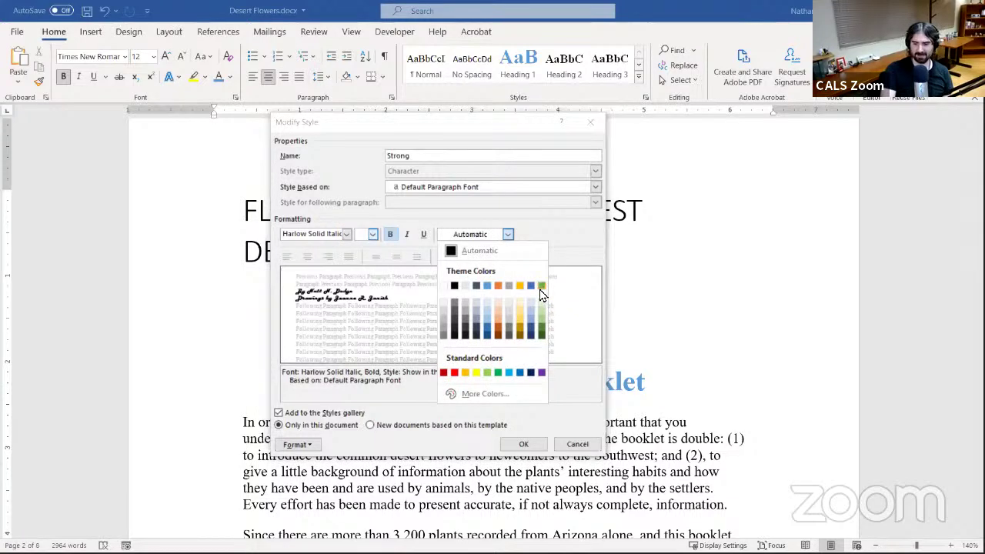
{"action": "left_click", "coordinate": [542, 287]}
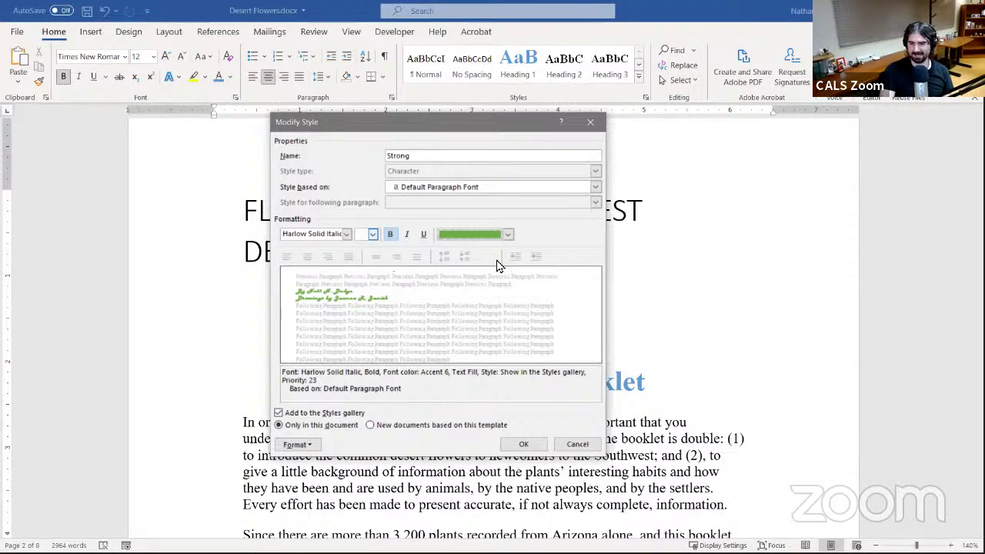
{"action": "left_click", "coordinate": [296, 445]}
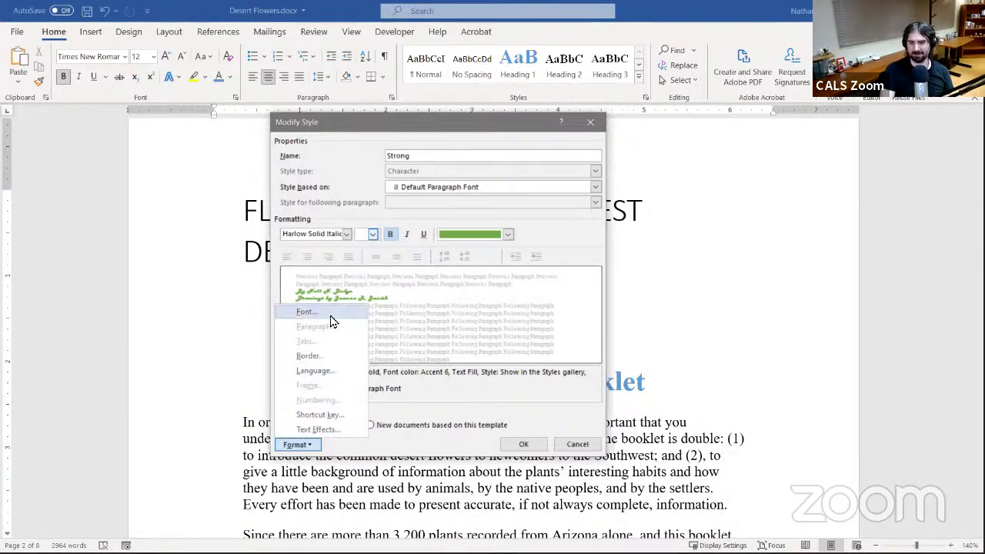
{"action": "left_click", "coordinate": [502, 221]}
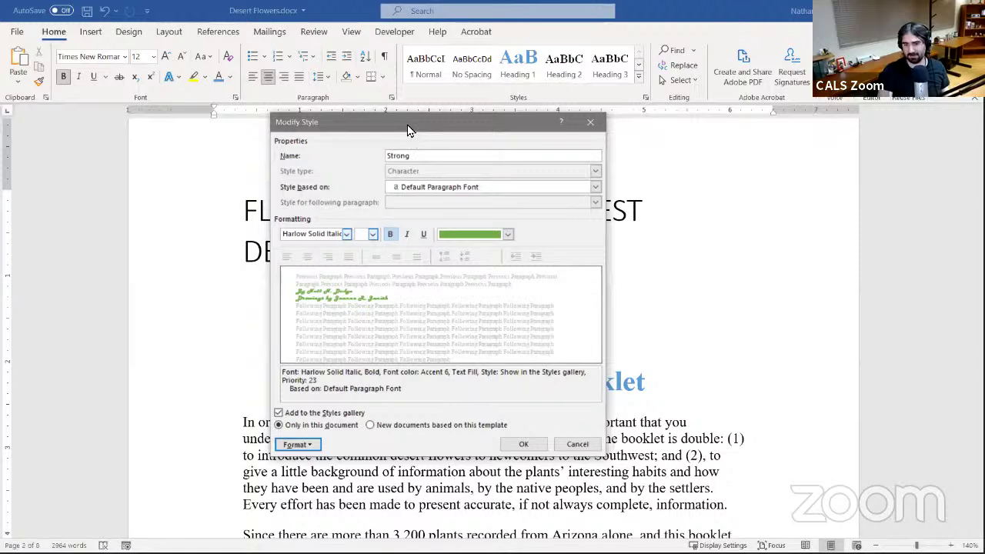
{"action": "left_click_drag", "start_coordinate": [601, 143], "coordinate": [728, 241]}
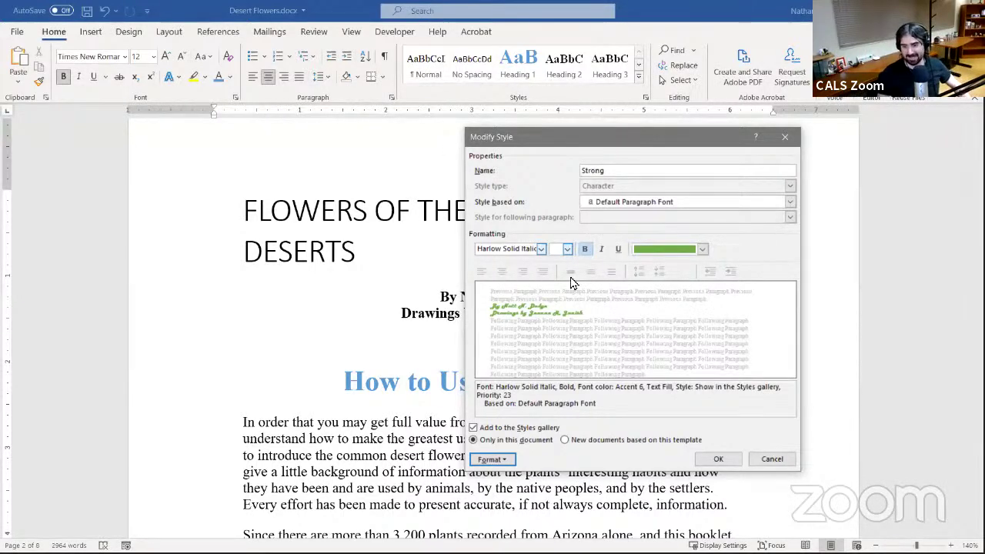
{"action": "left_click", "coordinate": [506, 459]}
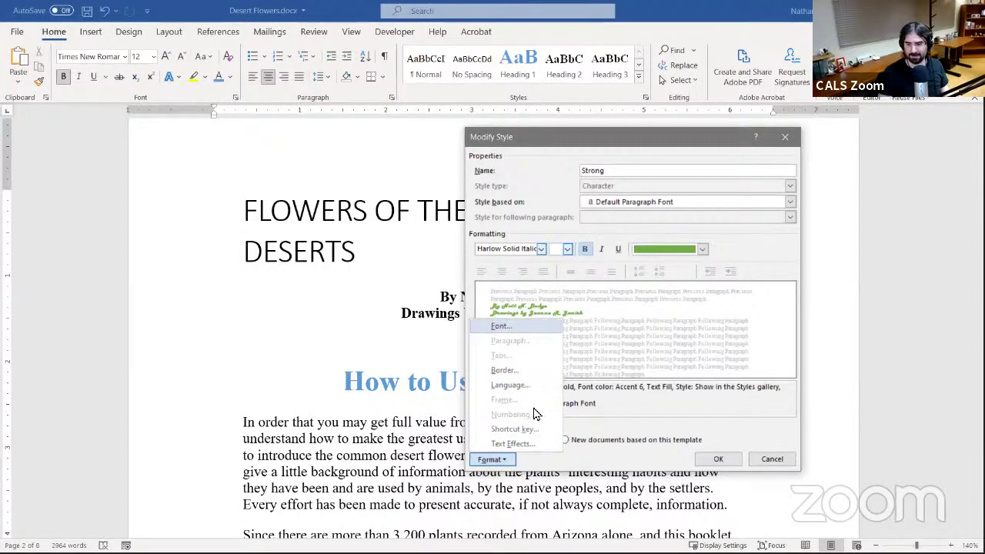
{"action": "left_click", "coordinate": [610, 462]}
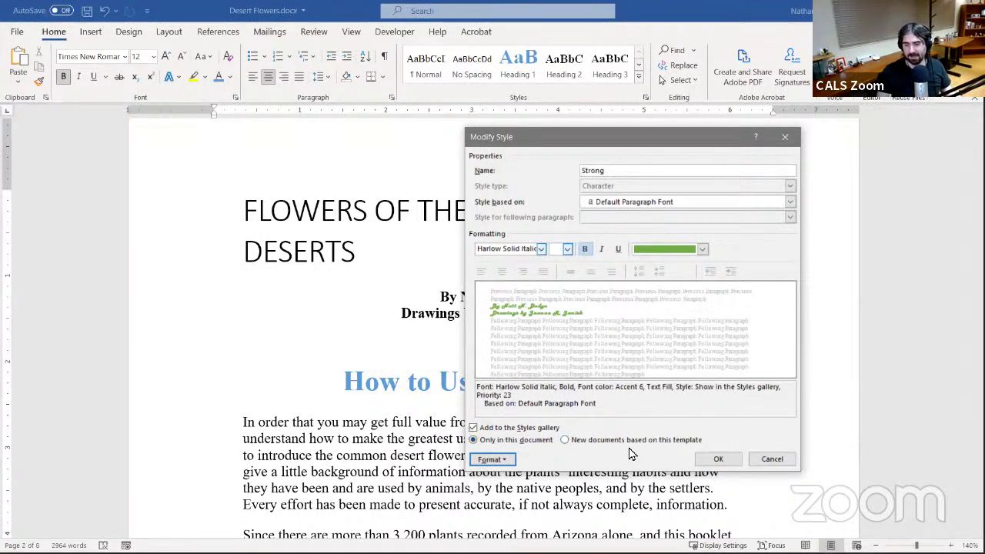
{"action": "left_click", "coordinate": [721, 460]}
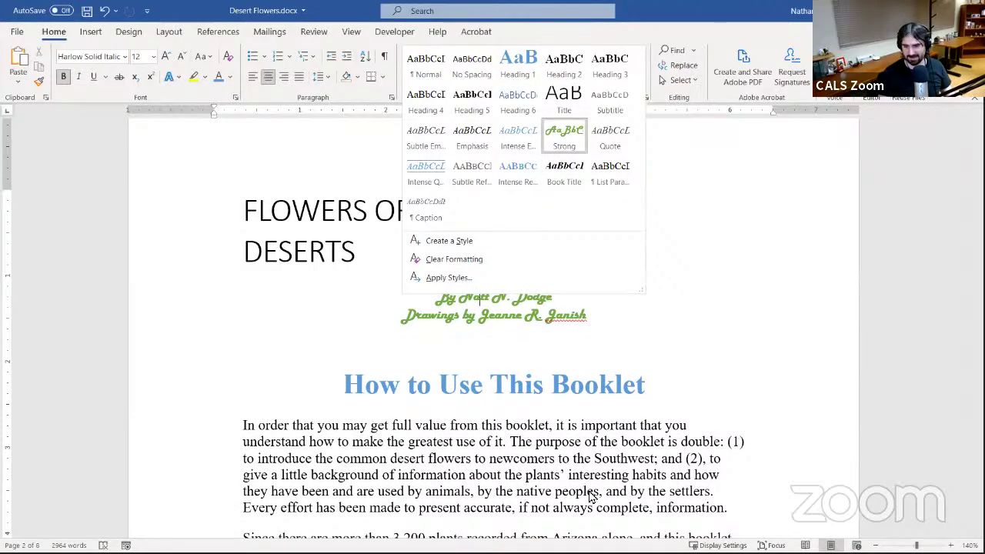
- Look through the text down to the "Plant Names" section and view the full set of available styles
{"action": "scroll", "coordinate": [594, 495], "scroll_direction": "down", "scroll_amount": 20}
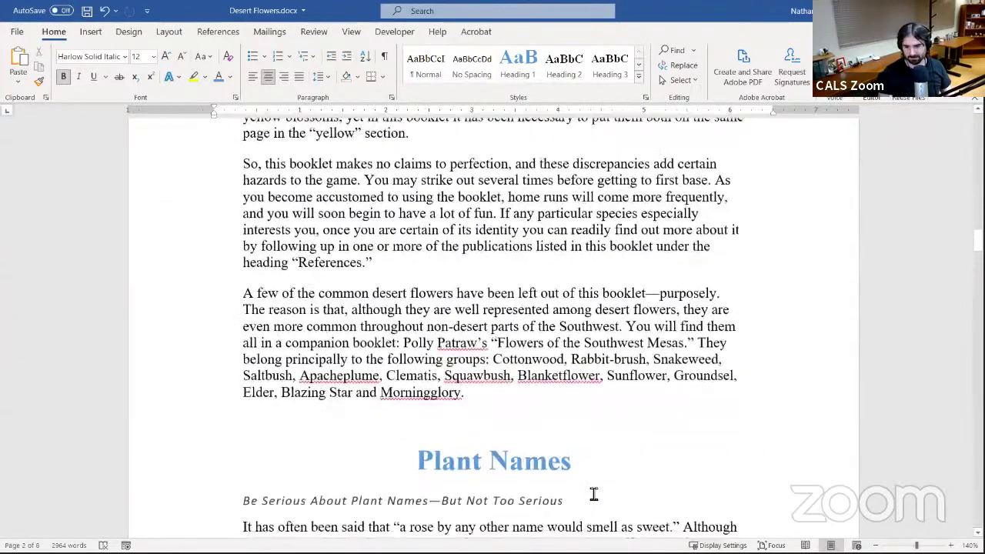
{"action": "scroll", "coordinate": [506, 170], "scroll_direction": "down", "scroll_amount": 1}
{"action": "left_click", "coordinate": [641, 77]}
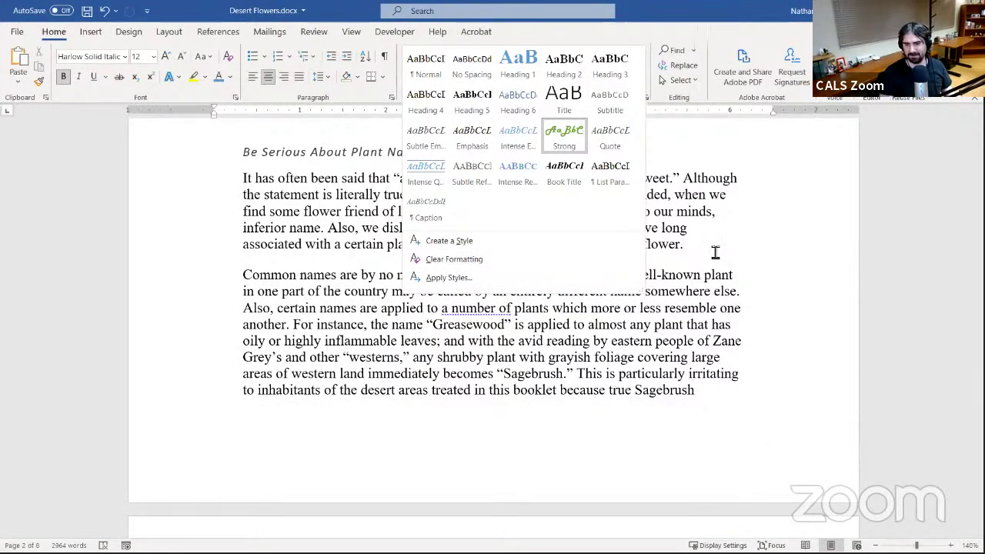
{"action": "scroll", "coordinate": [715, 254], "scroll_direction": "up", "scroll_amount": 6}
{"action": "scroll", "coordinate": [715, 253], "scroll_direction": "up", "scroll_amount": 15}
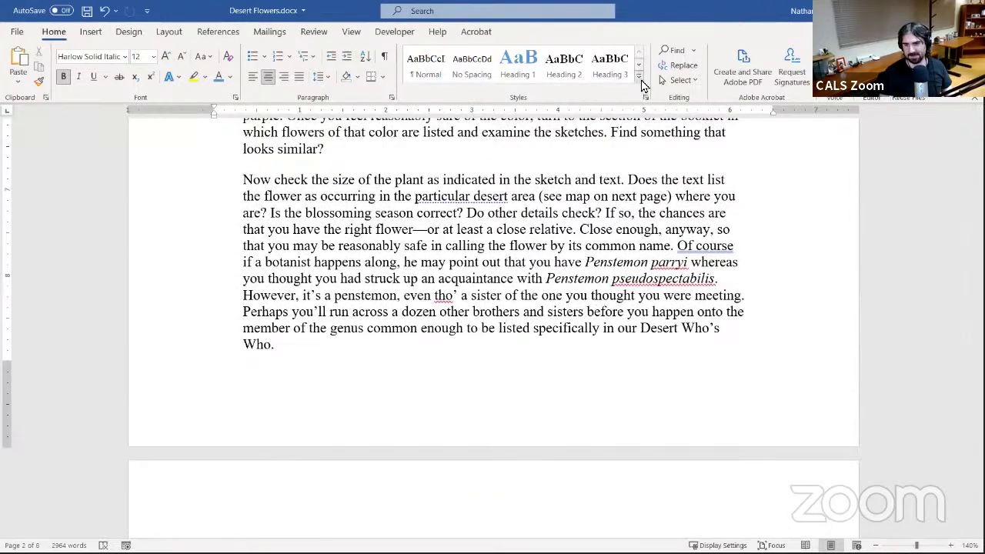
- Examine the options for creating a new style and applying styles by name, and check the byline under the title
{"action": "left_click", "coordinate": [639, 76]}
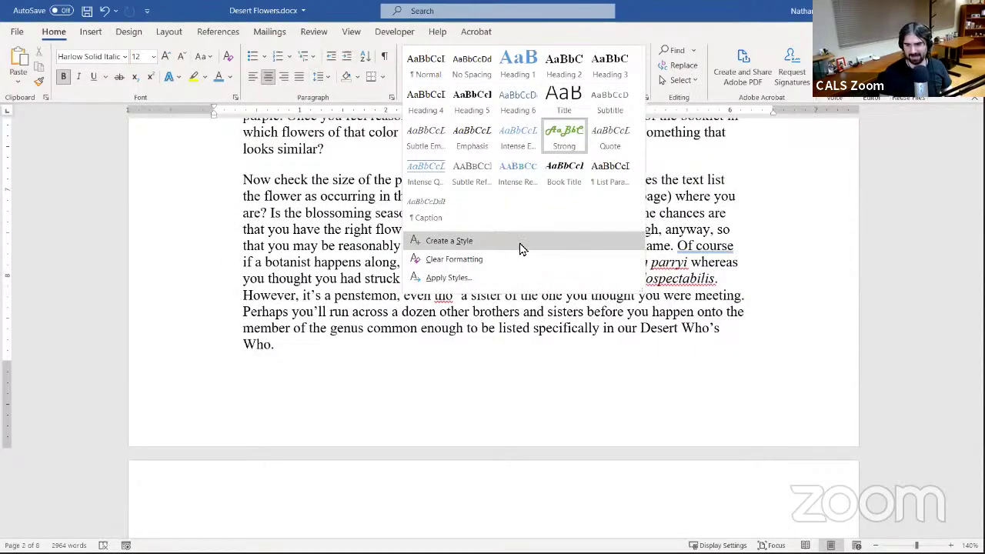
{"action": "left_click", "coordinate": [579, 240]}
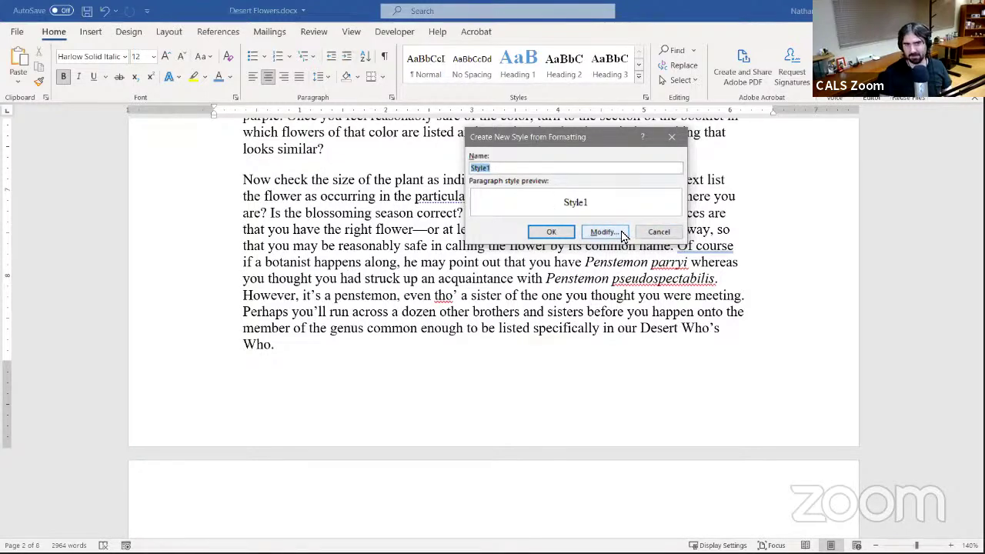
{"action": "left_click", "coordinate": [653, 239]}
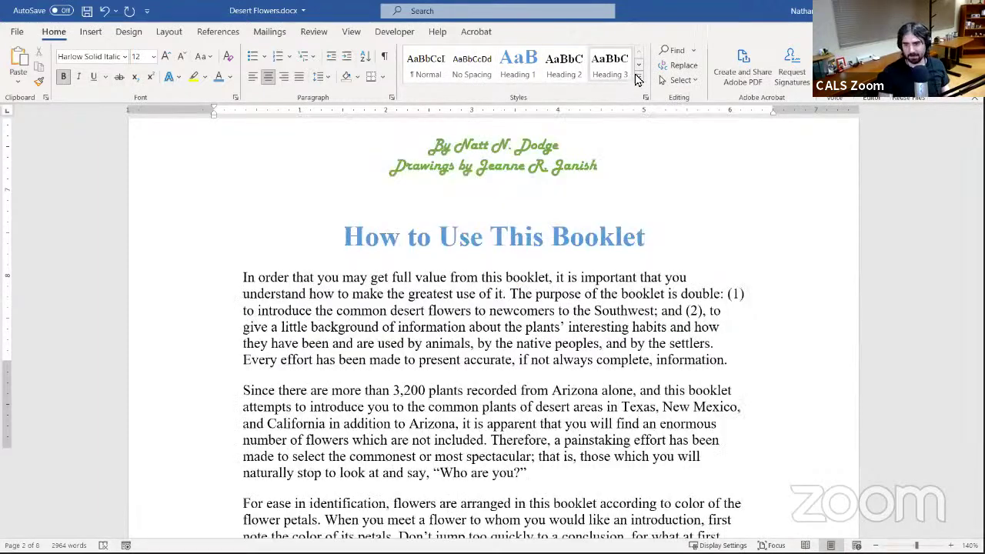
{"action": "left_click", "coordinate": [639, 77]}
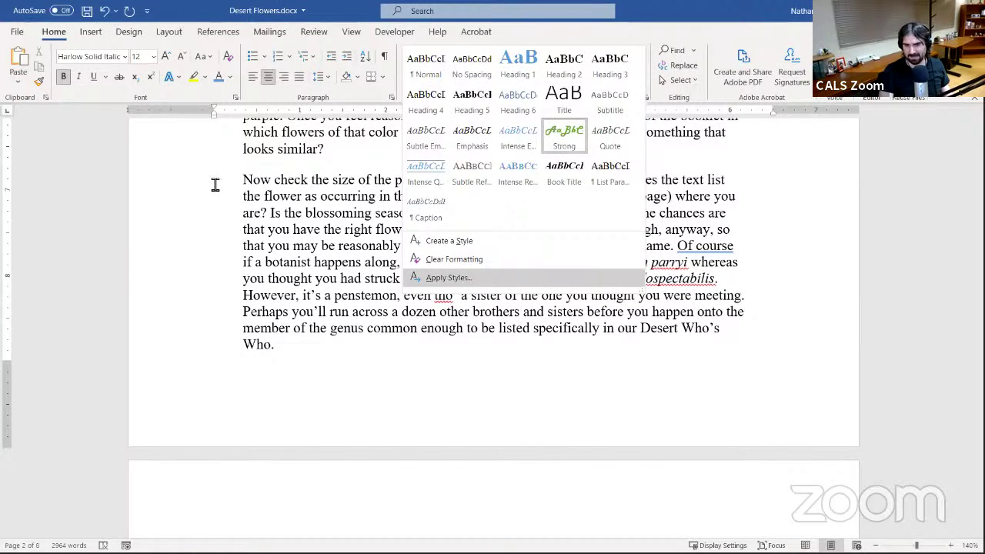
{"action": "key", "text": "Return"}
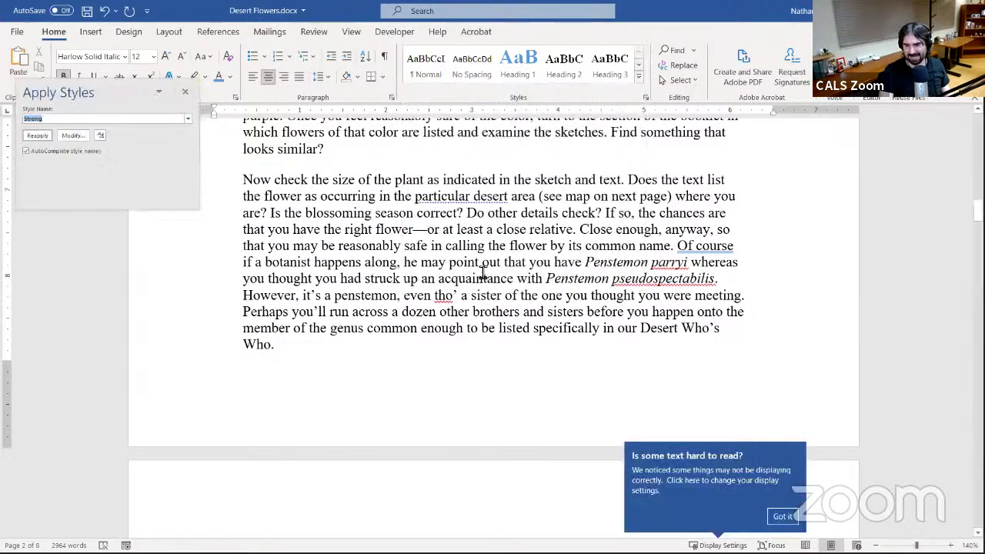
{"action": "left_click", "coordinate": [184, 94]}
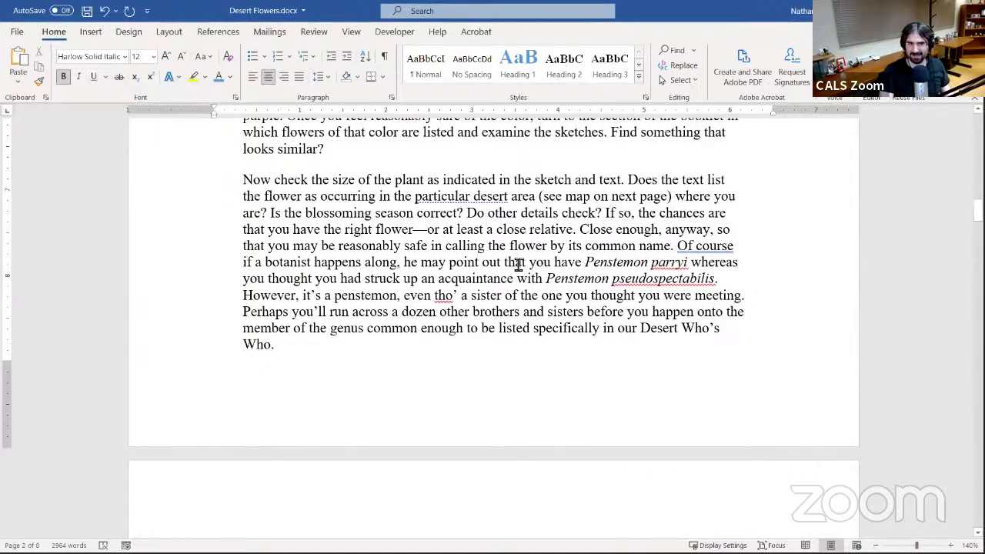
{"action": "scroll", "coordinate": [518, 264], "scroll_direction": "up", "scroll_amount": 15}
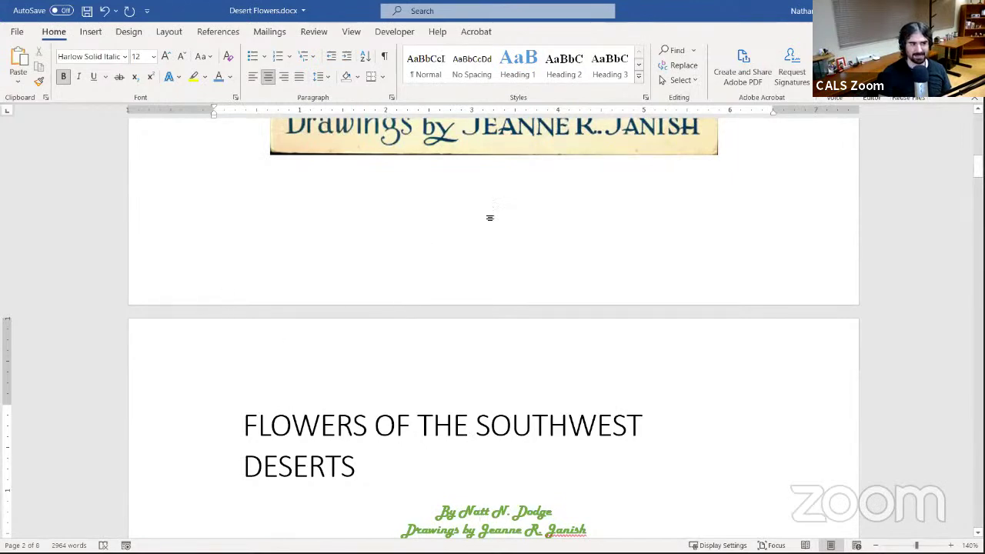
{"action": "scroll", "coordinate": [574, 346], "scroll_direction": "down", "scroll_amount": 3}
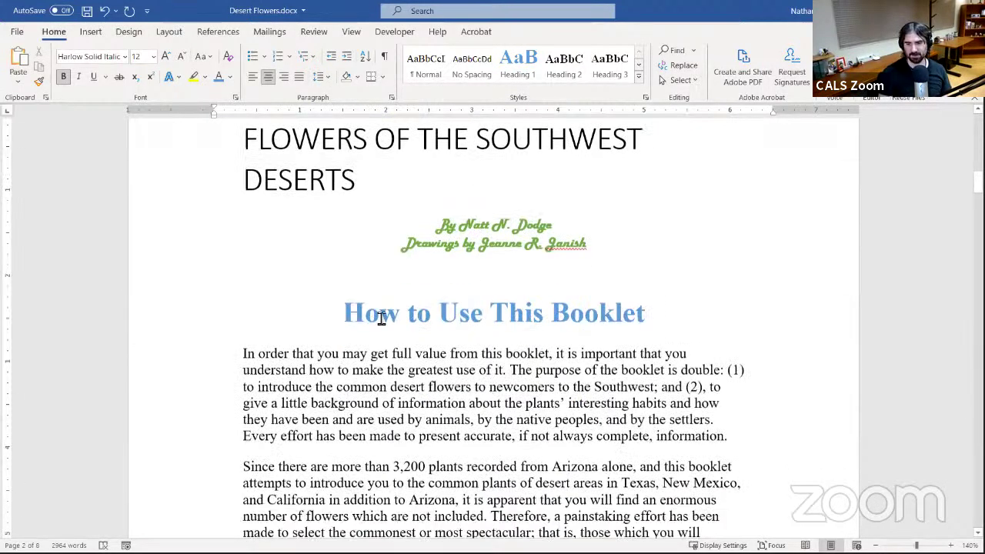
- Compare the full gallery of text styles with the full list of document style sets, and return to the cover page
{"action": "scroll", "coordinate": [442, 316], "scroll_direction": "up", "scroll_amount": 4}
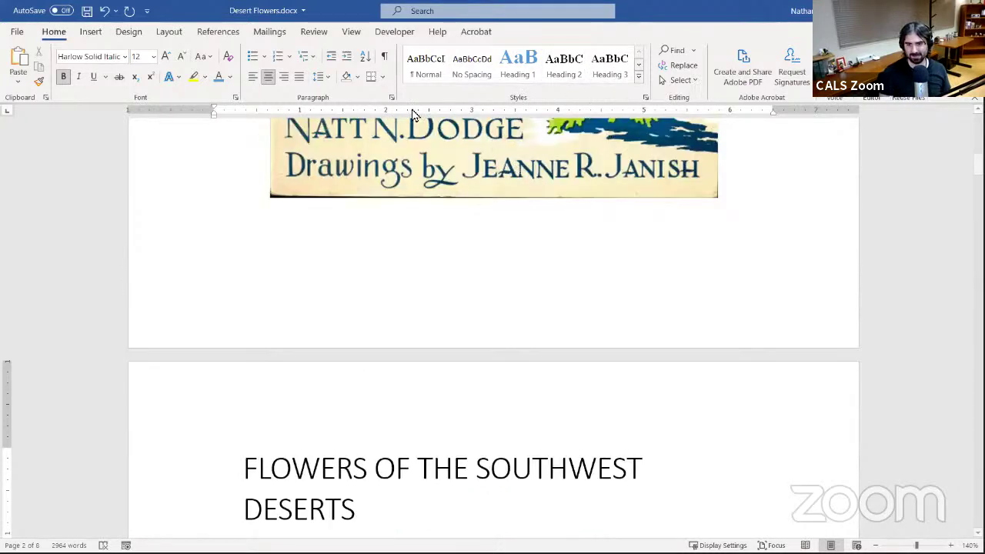
{"action": "left_click", "coordinate": [128, 35]}
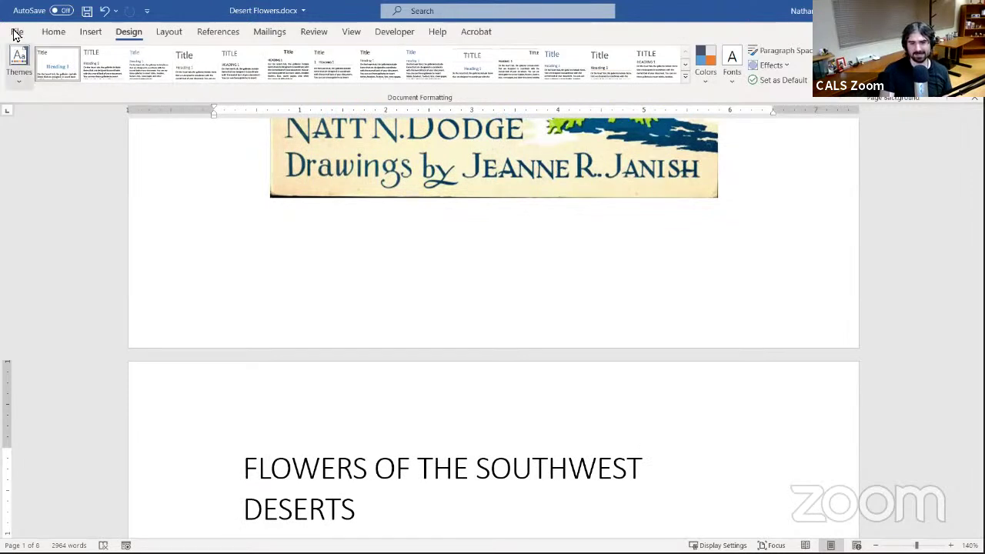
{"action": "left_click", "coordinate": [53, 32]}
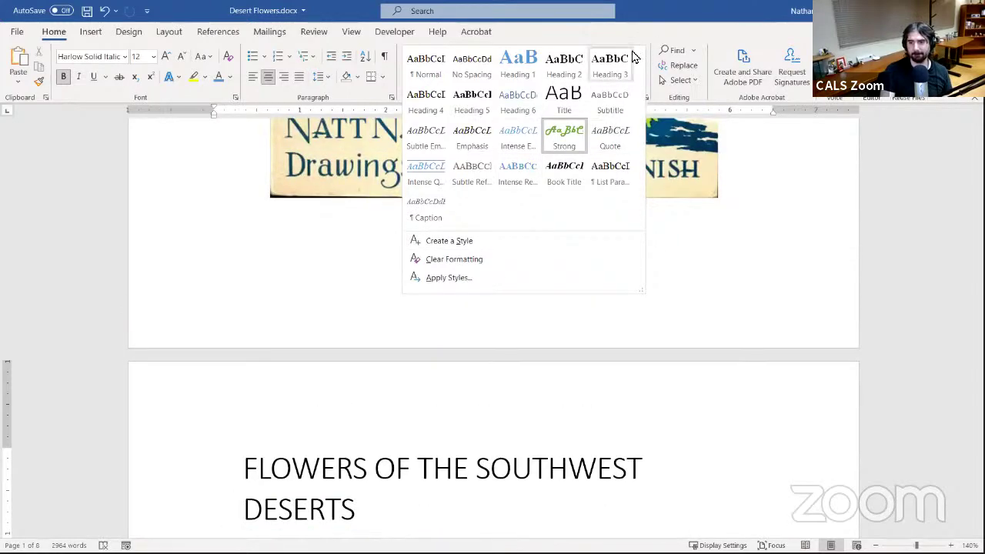
{"action": "left_click", "coordinate": [648, 28]}
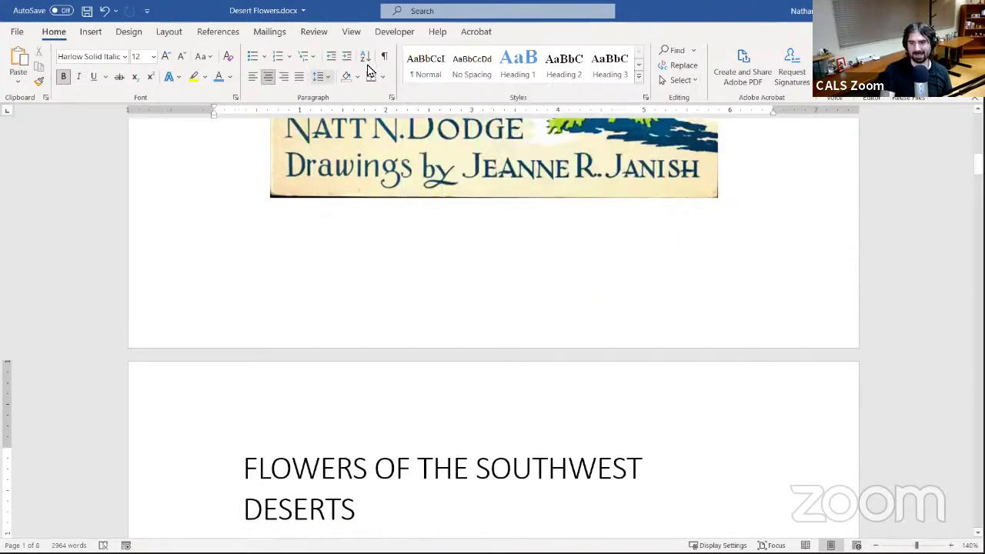
{"action": "left_click", "coordinate": [97, 33]}
{"action": "left_click", "coordinate": [139, 38]}
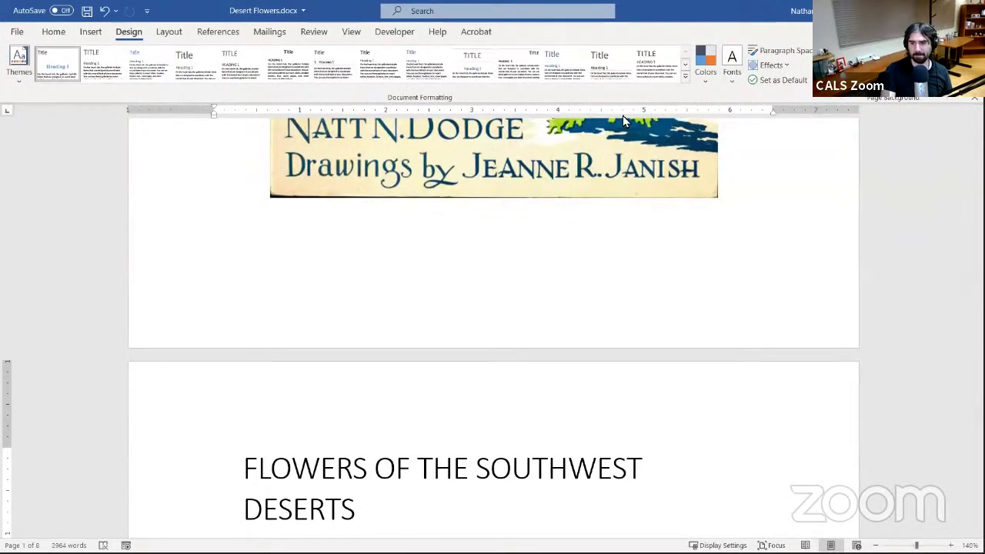
{"action": "left_click", "coordinate": [686, 80]}
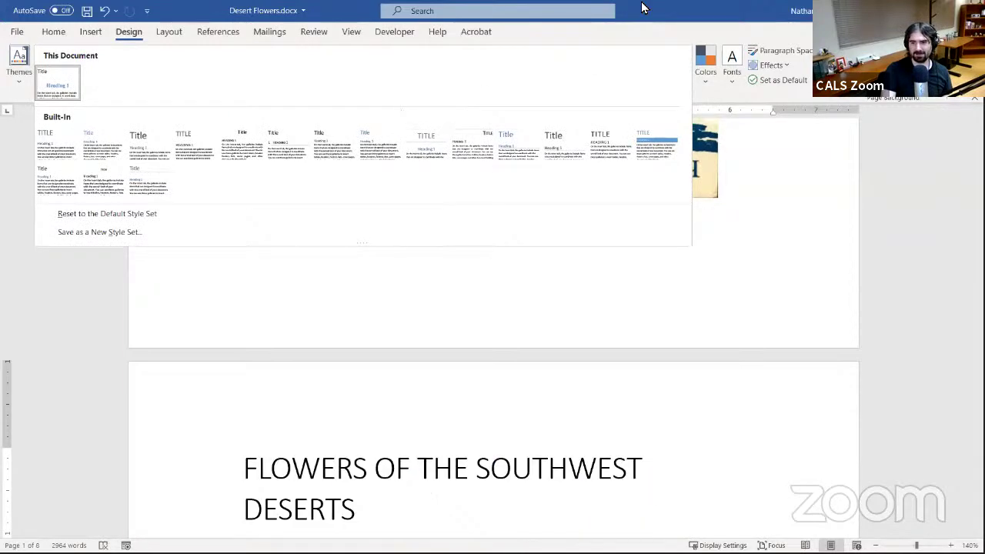
{"action": "left_click", "coordinate": [592, 365]}
{"action": "scroll", "coordinate": [585, 377], "scroll_direction": "up", "scroll_amount": 8}
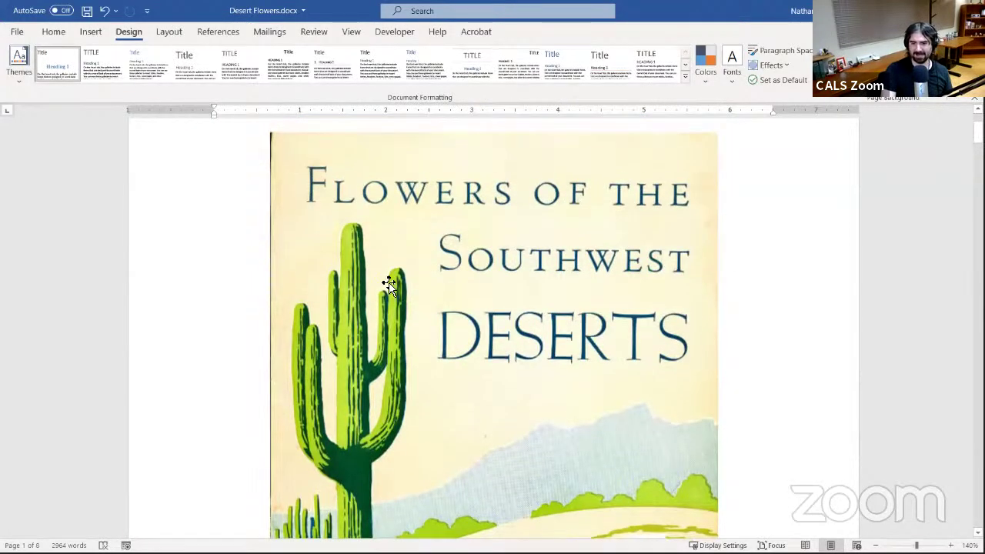
{"action": "left_click", "coordinate": [55, 34]}
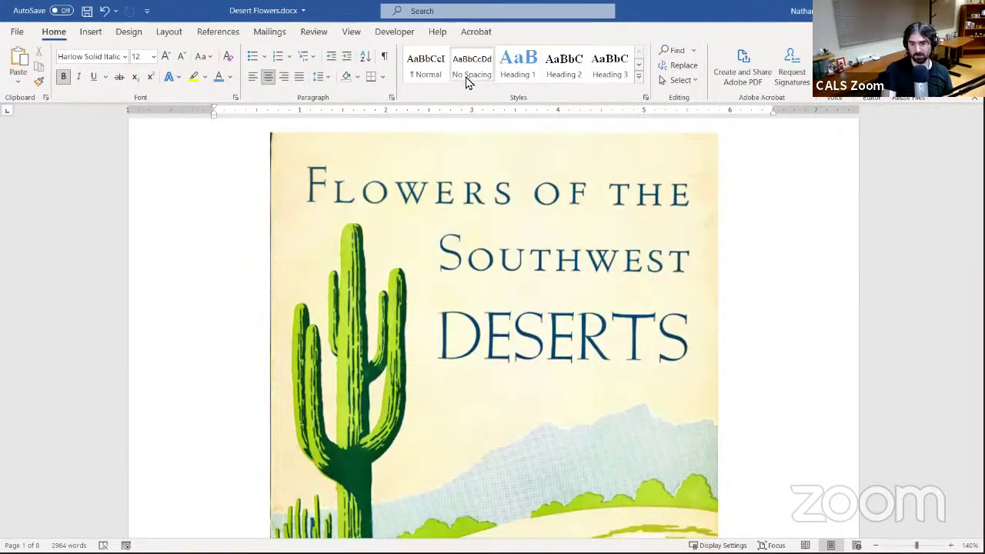
- Apply the Centered style set to the whole document and view the title page
{"action": "left_click", "coordinate": [128, 32]}
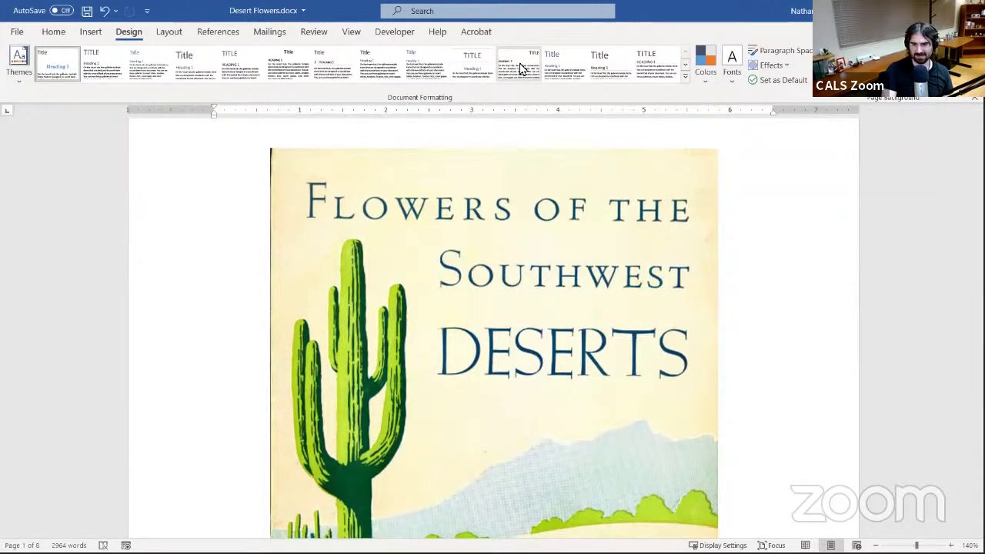
{"action": "left_click", "coordinate": [487, 68]}
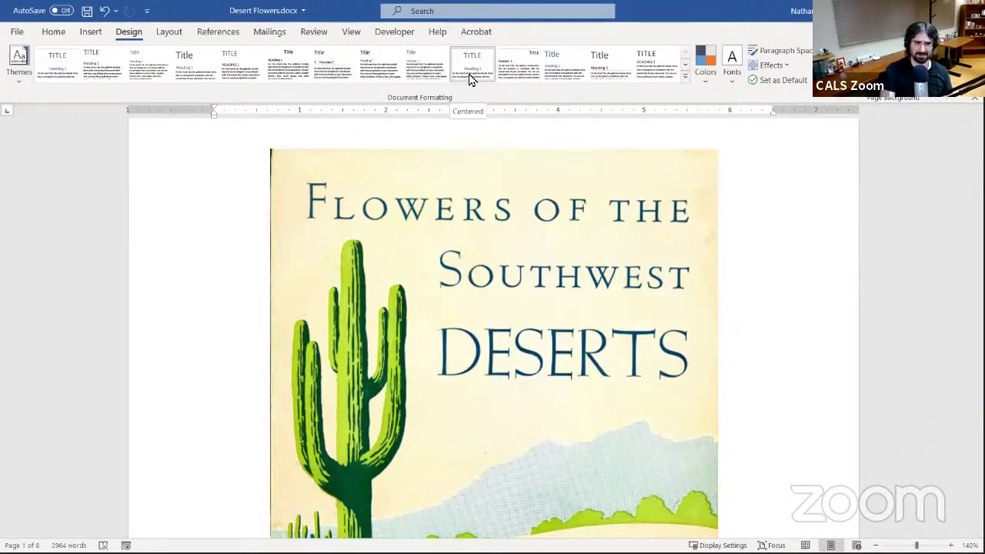
{"action": "scroll", "coordinate": [672, 290], "scroll_direction": "down", "scroll_amount": 5}
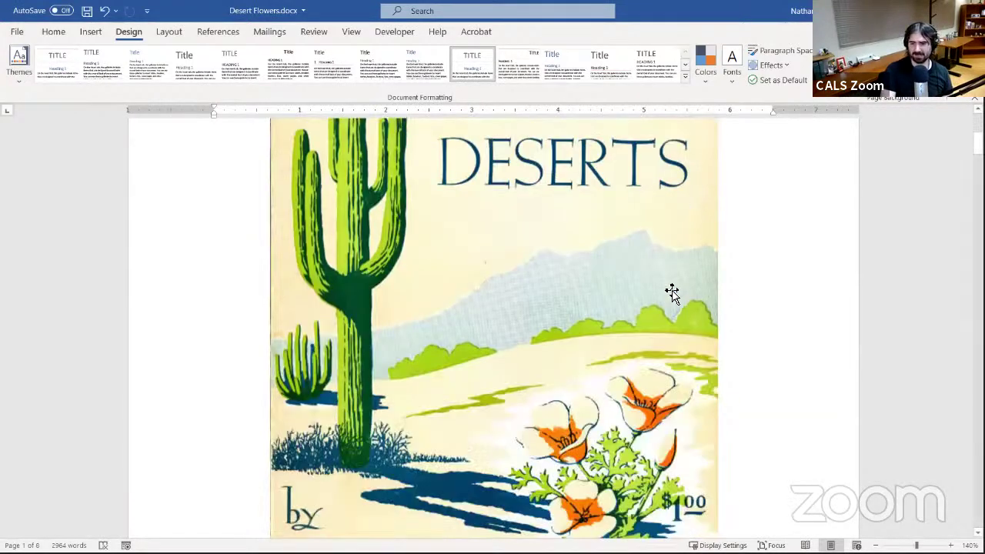
{"action": "scroll", "coordinate": [671, 292], "scroll_direction": "down", "scroll_amount": 5}
{"action": "scroll", "coordinate": [418, 209], "scroll_direction": "up", "scroll_amount": 2}
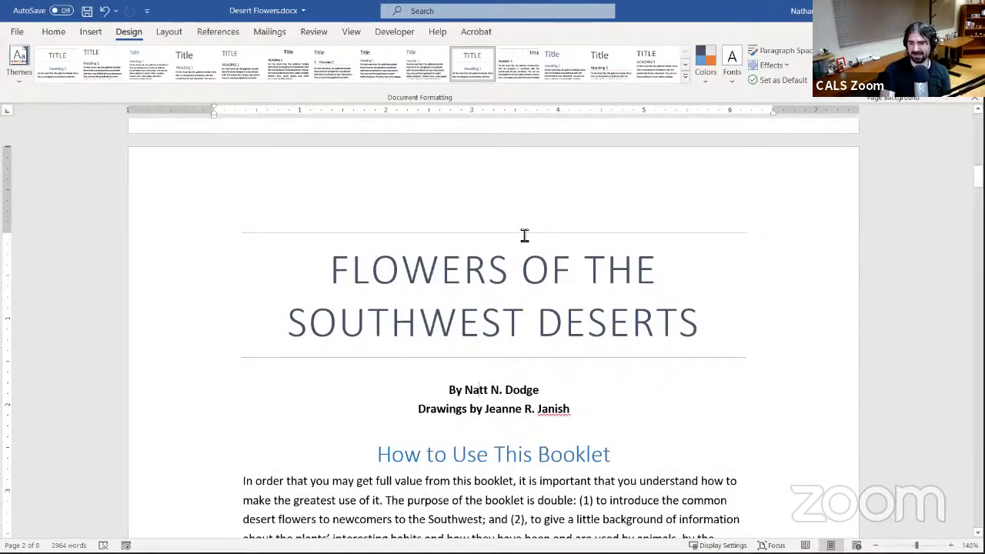
- Check the formatting of the title, the byline and the subtitle under "Plant Names", and look through the text that follows
{"action": "left_click", "coordinate": [443, 273]}
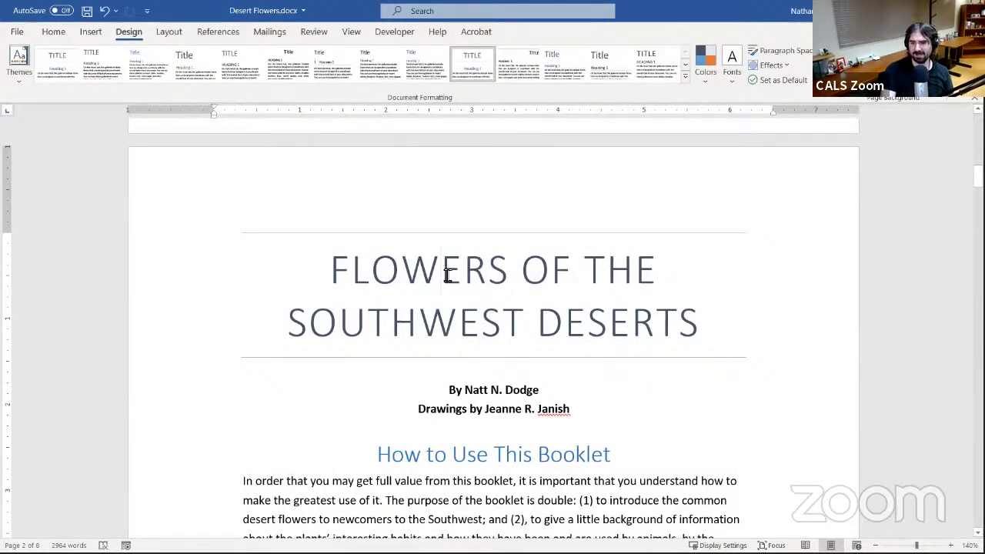
{"action": "left_click", "coordinate": [49, 35]}
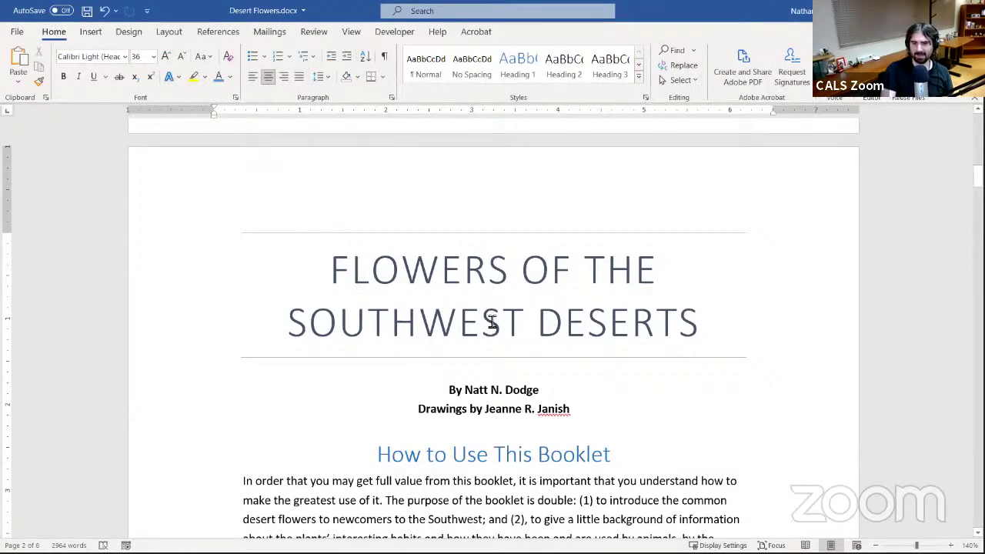
{"action": "scroll", "coordinate": [532, 327], "scroll_direction": "down", "scroll_amount": 3}
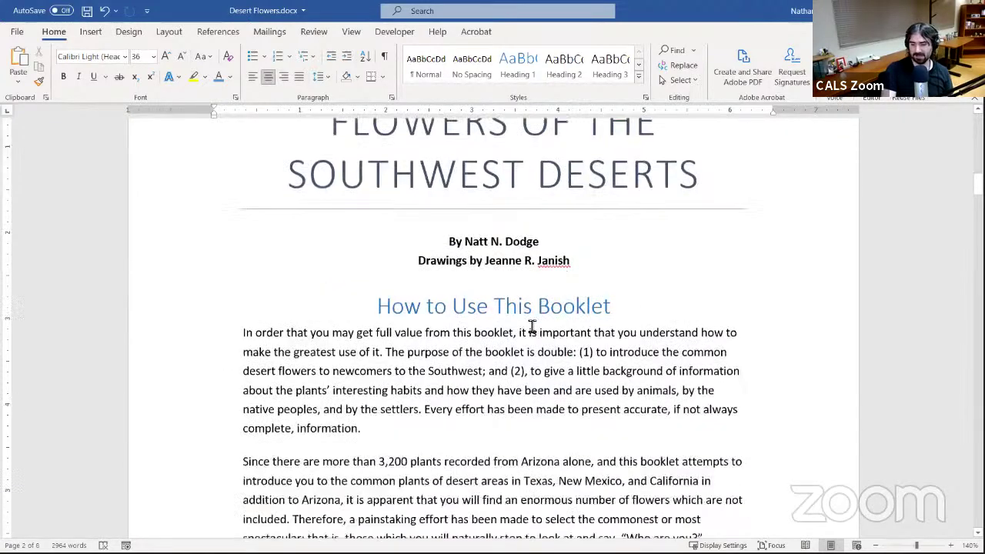
{"action": "left_click", "coordinate": [465, 219]}
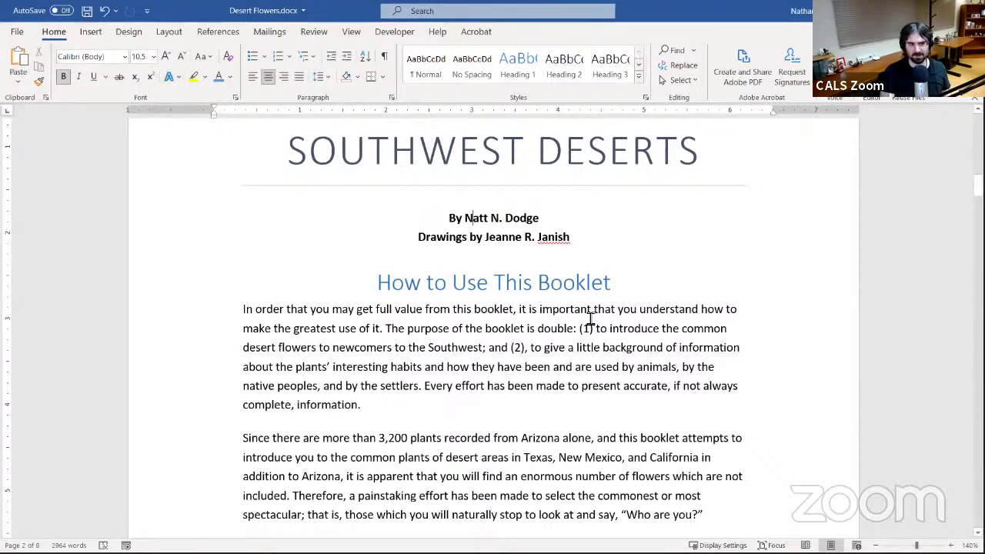
{"action": "scroll", "coordinate": [590, 317], "scroll_direction": "down", "scroll_amount": 15}
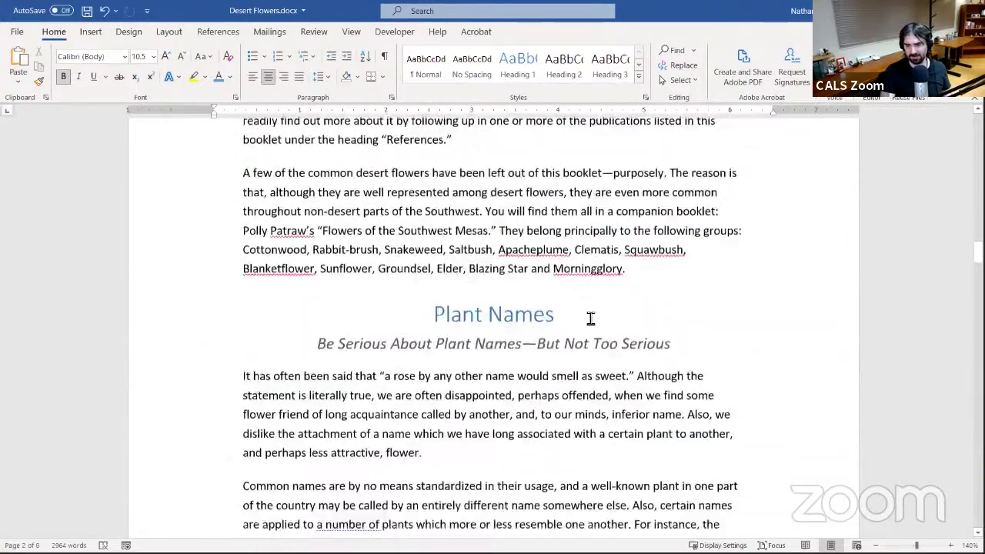
{"action": "scroll", "coordinate": [590, 318], "scroll_direction": "down", "scroll_amount": 5}
{"action": "scroll", "coordinate": [590, 318], "scroll_direction": "up", "scroll_amount": 5}
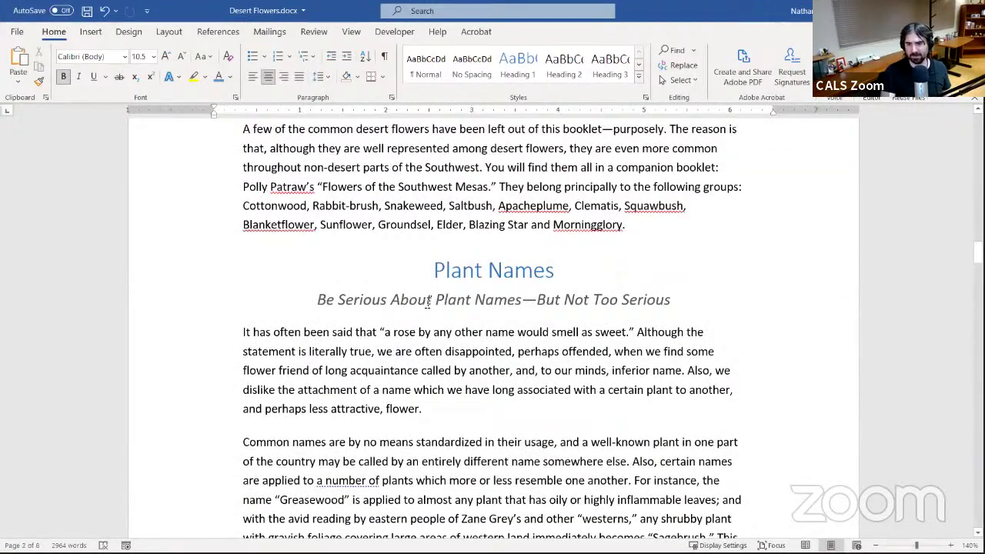
{"action": "left_click", "coordinate": [431, 300]}
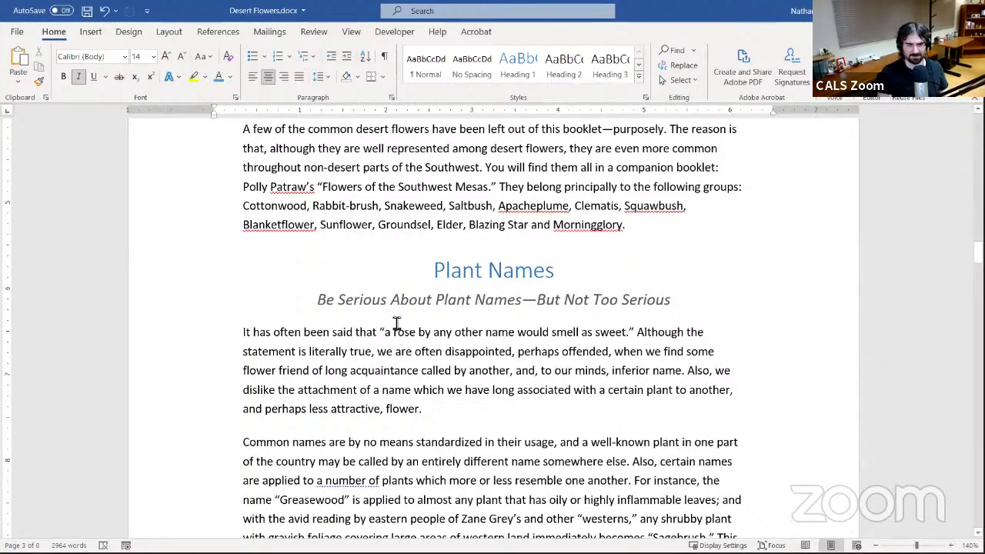
{"action": "scroll", "coordinate": [395, 325], "scroll_direction": "down", "scroll_amount": 6}
{"action": "scroll", "coordinate": [396, 325], "scroll_direction": "down", "scroll_amount": 2}
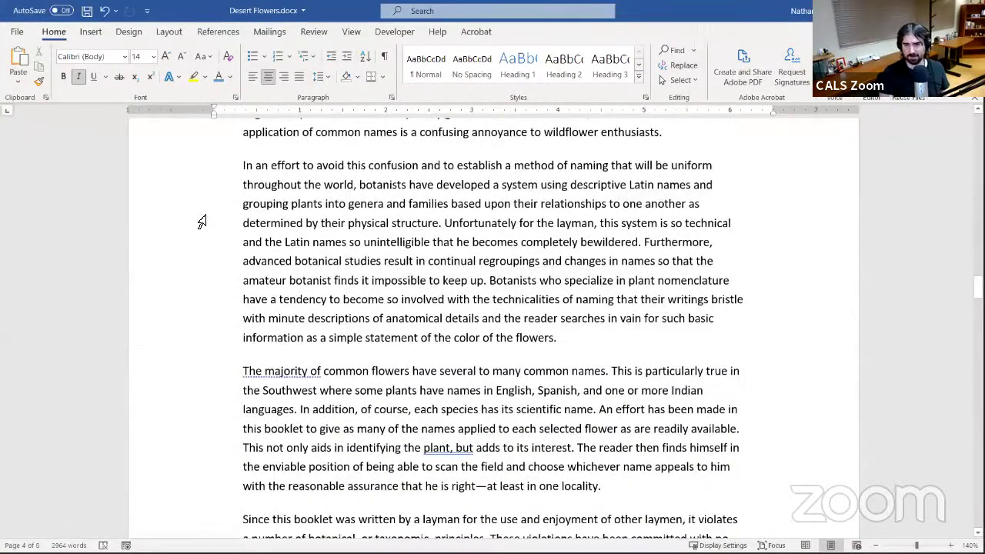
- Apply the style set with a large left-aligned title and a thin rule under Heading 1, and view the full list of style sets
{"action": "left_click", "coordinate": [129, 32]}
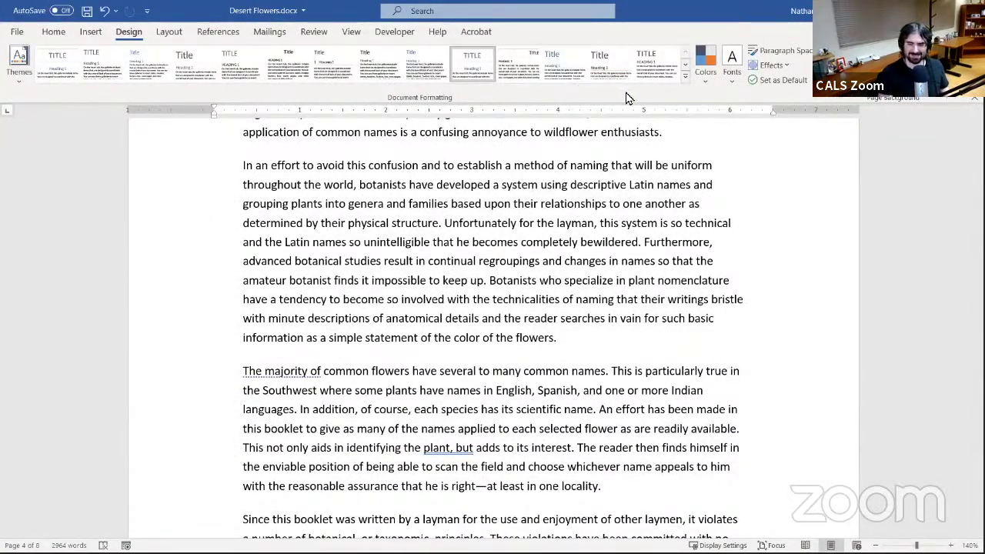
{"action": "left_click", "coordinate": [542, 70]}
{"action": "left_click", "coordinate": [610, 66]}
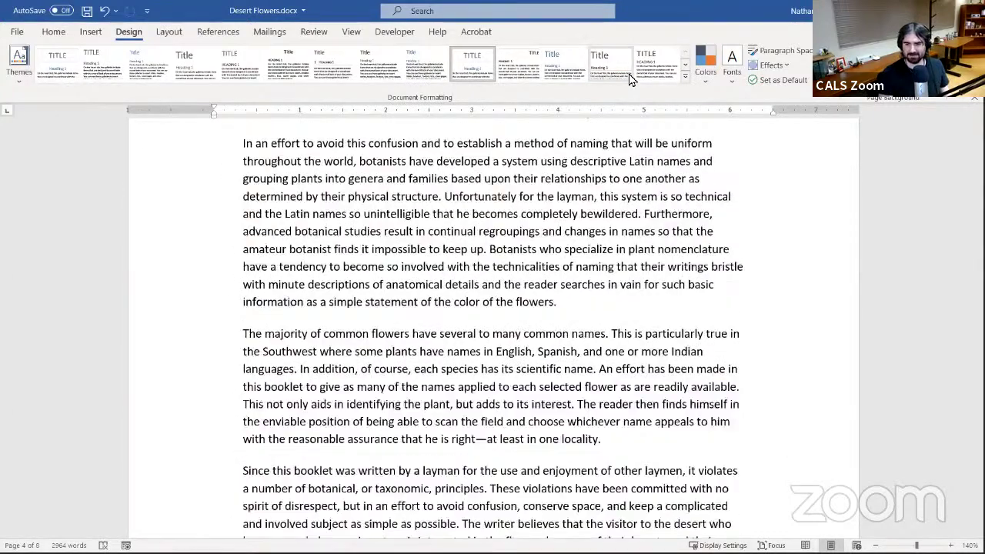
{"action": "left_click_drag", "start_coordinate": [977, 286], "coordinate": [978, 188]}
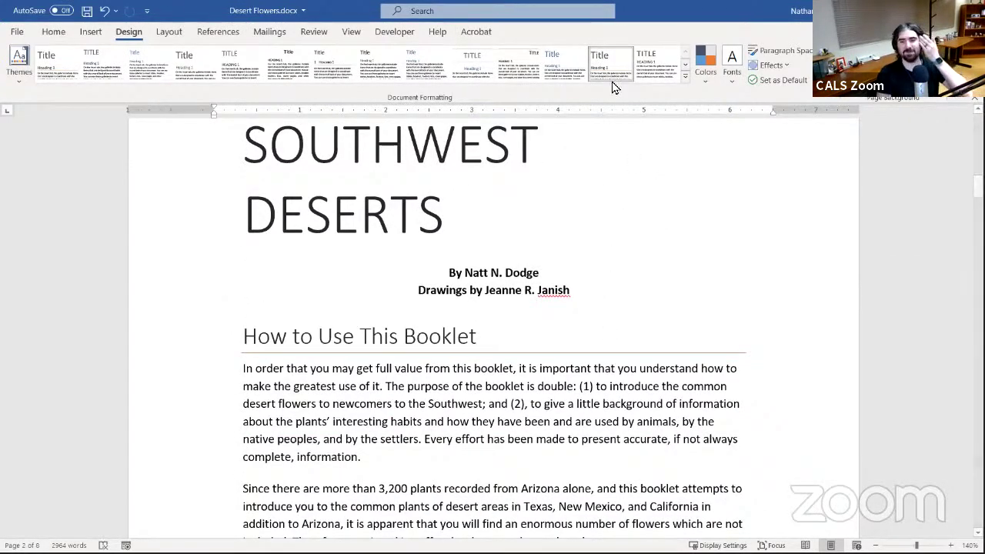
{"action": "left_click", "coordinate": [685, 79]}
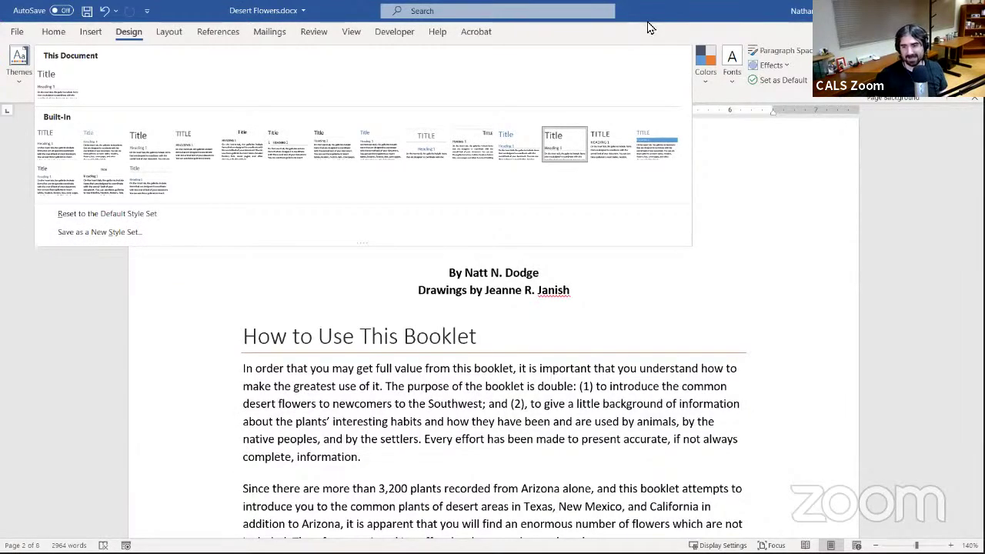
{"action": "left_click", "coordinate": [689, 30]}
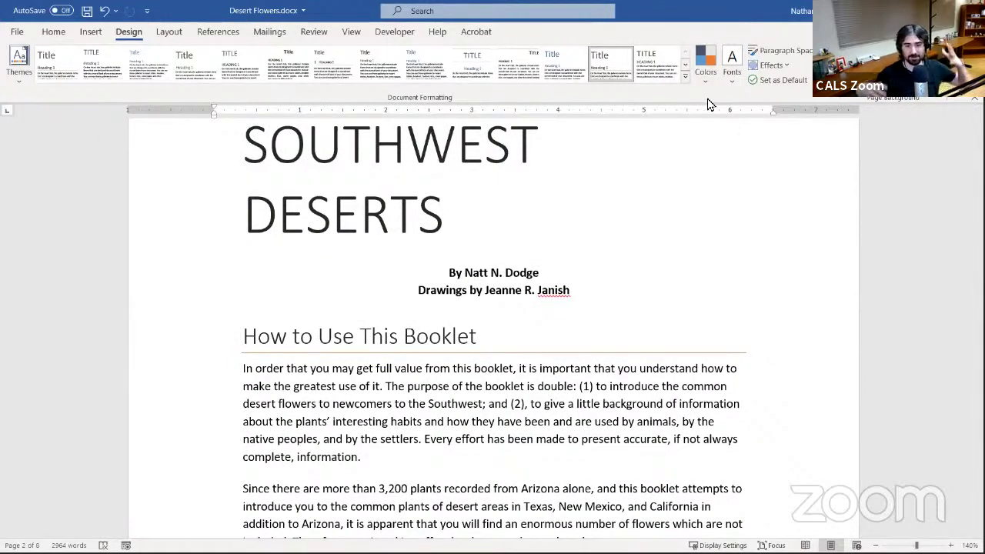
- Look through the document themes, try the Gallery theme on the document, and undo it
{"action": "left_click", "coordinate": [21, 69]}
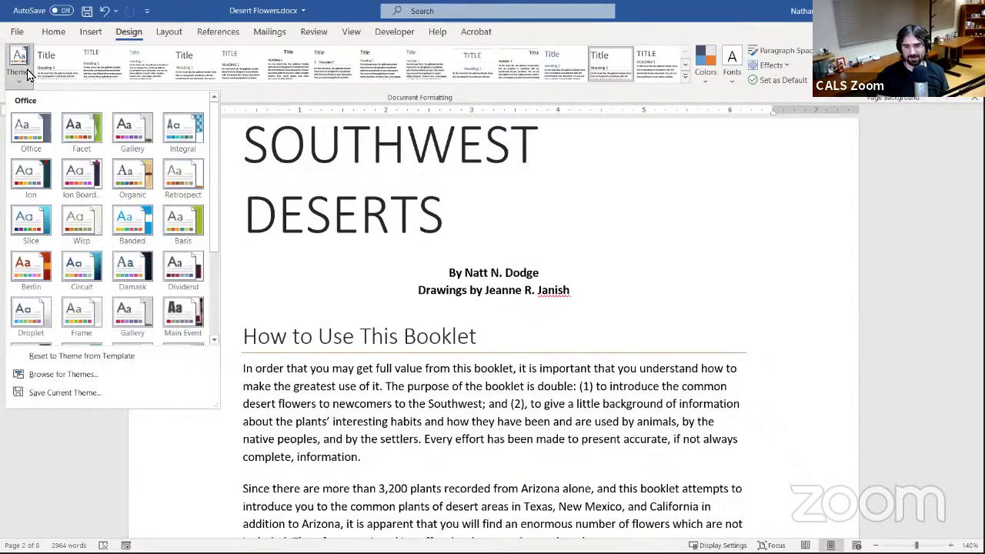
{"action": "left_click_drag", "start_coordinate": [217, 137], "coordinate": [237, 110]}
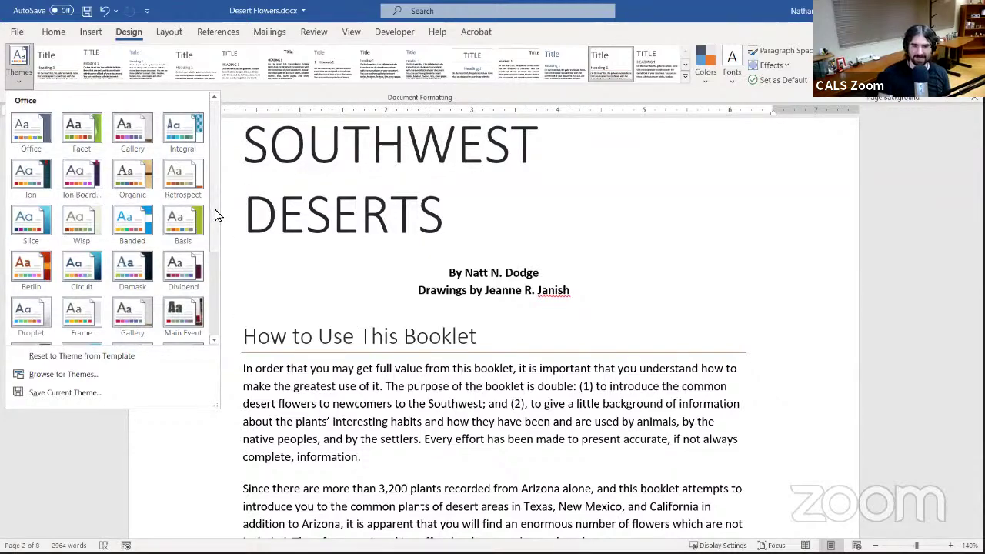
{"action": "scroll", "coordinate": [213, 292], "scroll_direction": "down", "scroll_amount": 3}
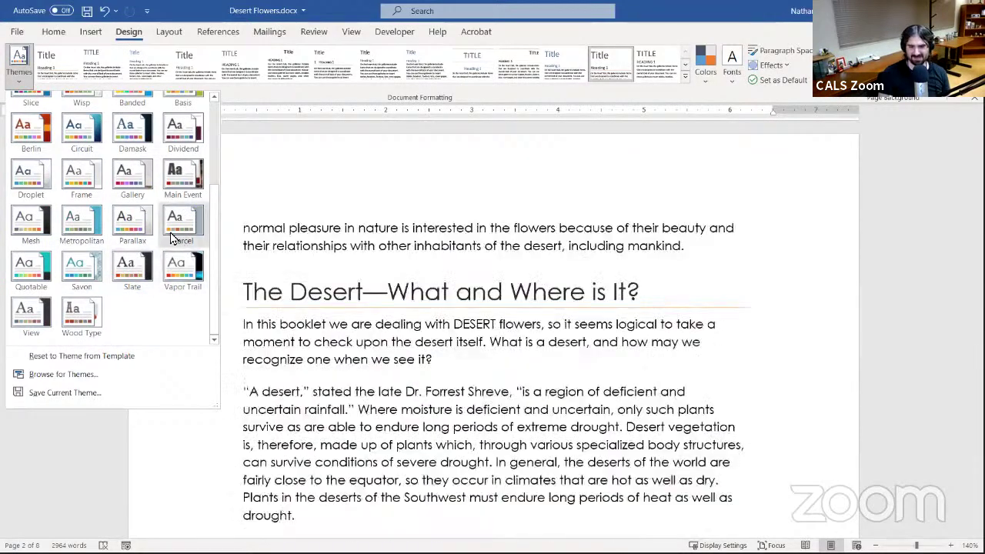
{"action": "left_click", "coordinate": [127, 196]}
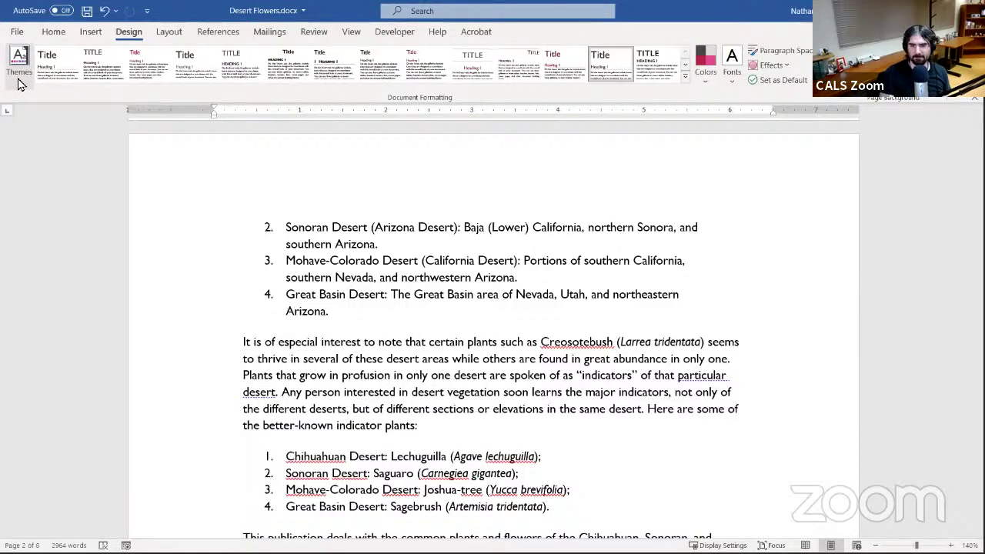
{"action": "left_click", "coordinate": [20, 77]}
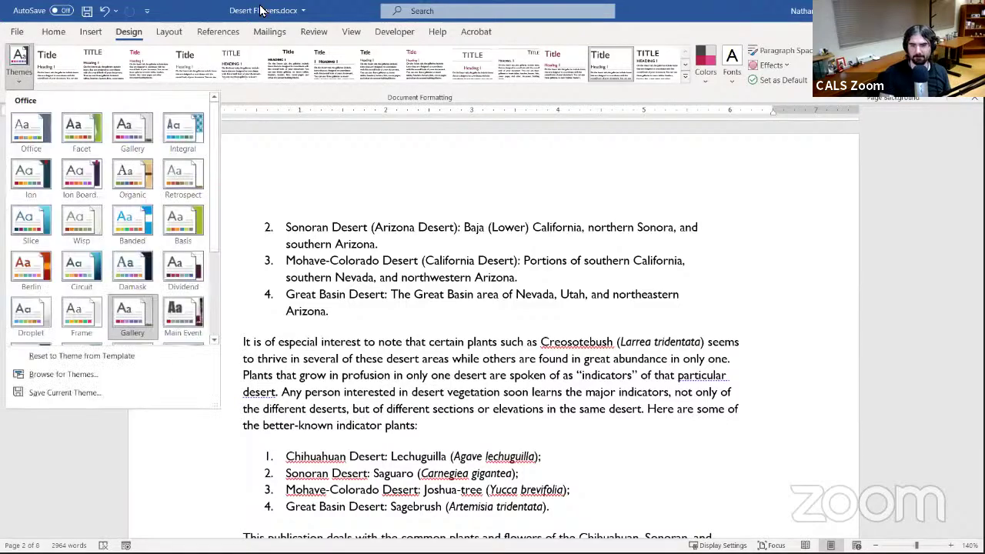
{"action": "left_click", "coordinate": [204, 8]}
{"action": "scroll", "coordinate": [492, 308], "scroll_direction": "down", "scroll_amount": 10}
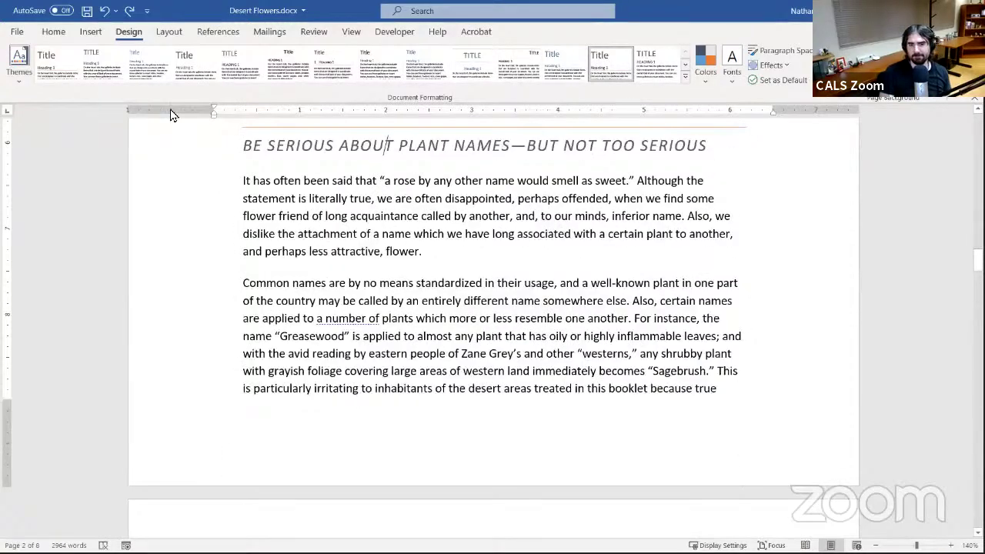
- Look over the document themes and the available theme font sets
{"action": "left_click", "coordinate": [17, 77]}
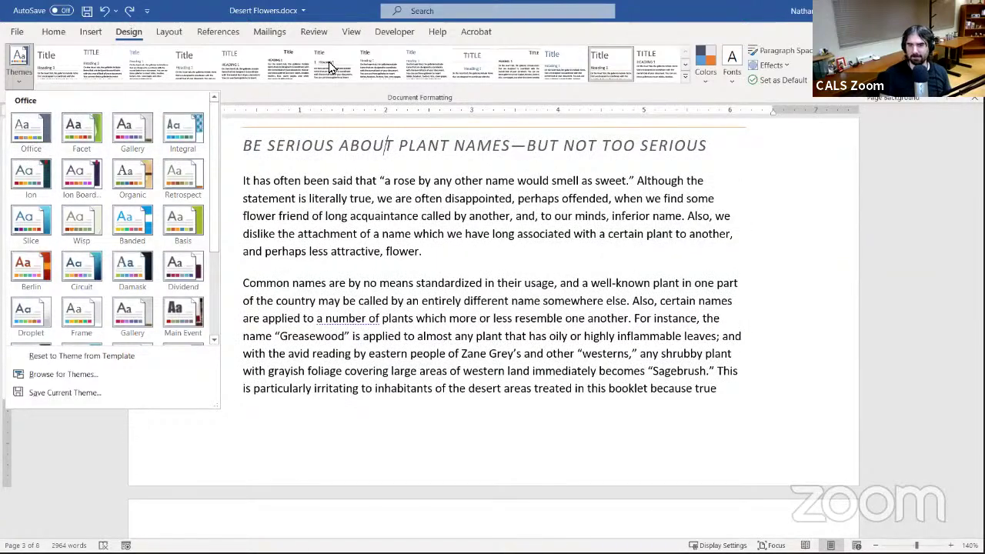
{"action": "left_click", "coordinate": [681, 8]}
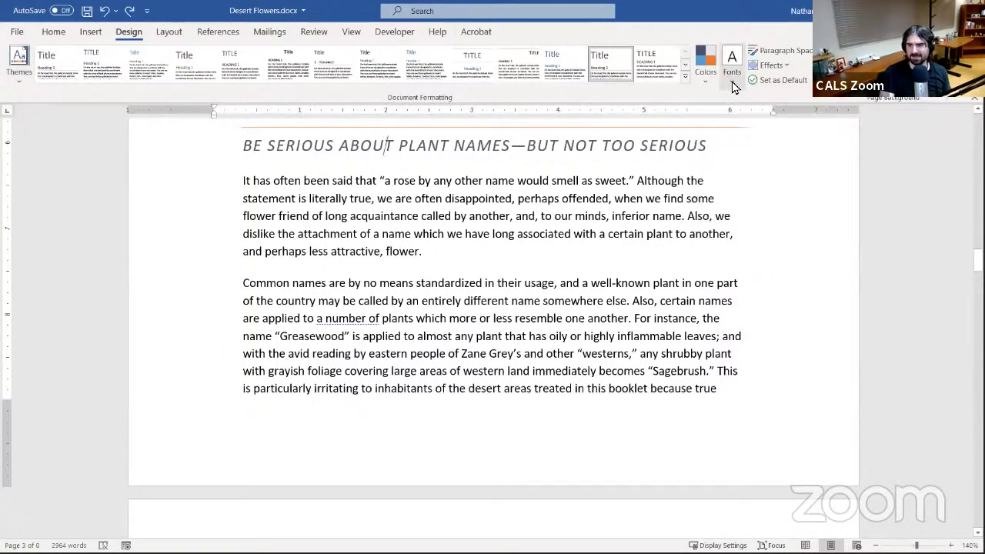
{"action": "left_click", "coordinate": [732, 73]}
{"action": "scroll", "coordinate": [831, 214], "scroll_direction": "down", "scroll_amount": 5}
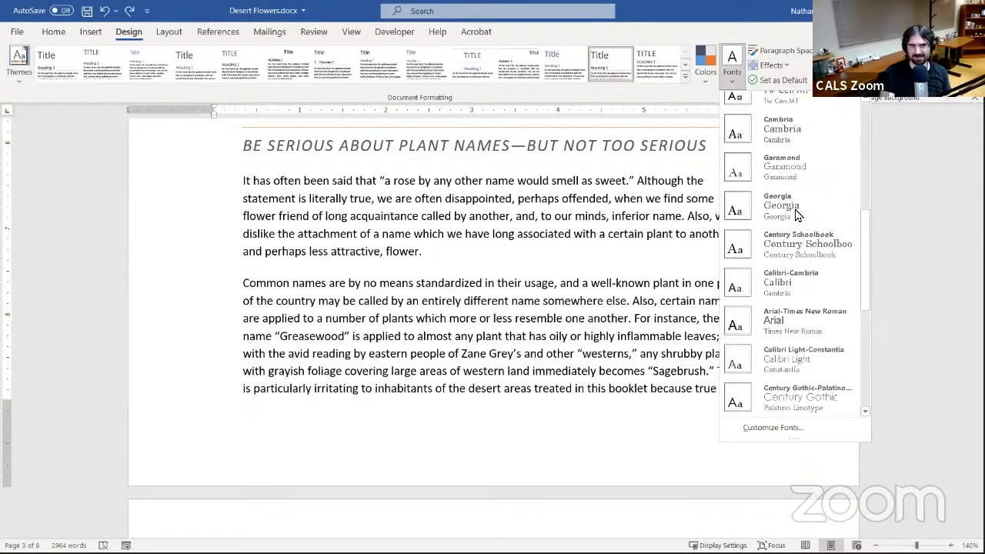
{"action": "scroll", "coordinate": [800, 216], "scroll_direction": "up", "scroll_amount": 3}
{"action": "scroll", "coordinate": [798, 216], "scroll_direction": "up", "scroll_amount": 3}
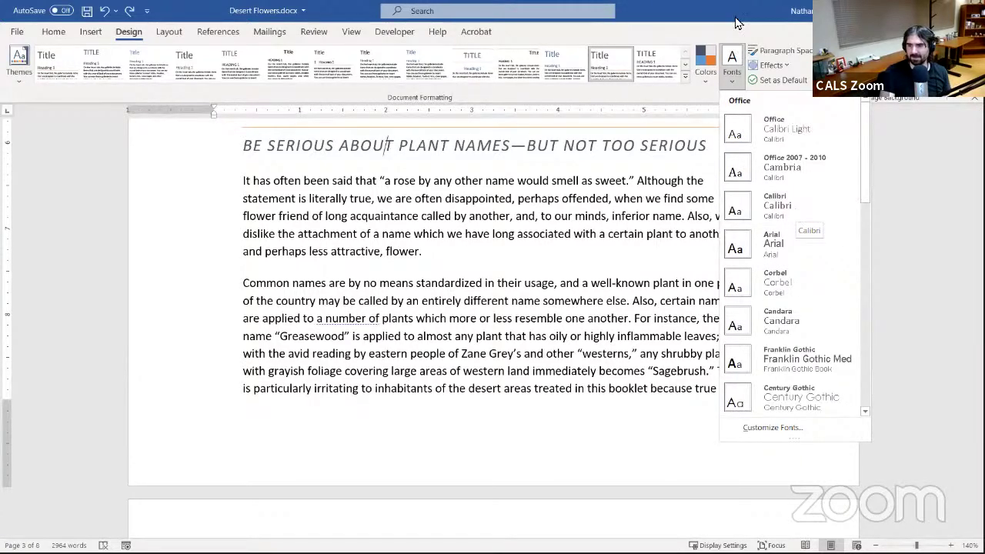
- Apply the Gallery theme to the document, keeping the current style set
{"action": "left_click", "coordinate": [779, 51]}
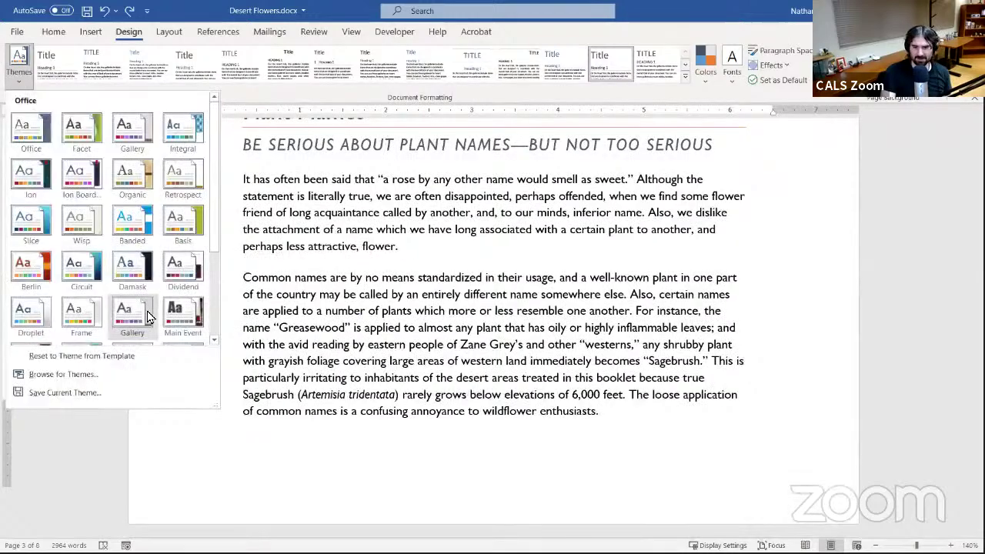
{"action": "left_click", "coordinate": [131, 317]}
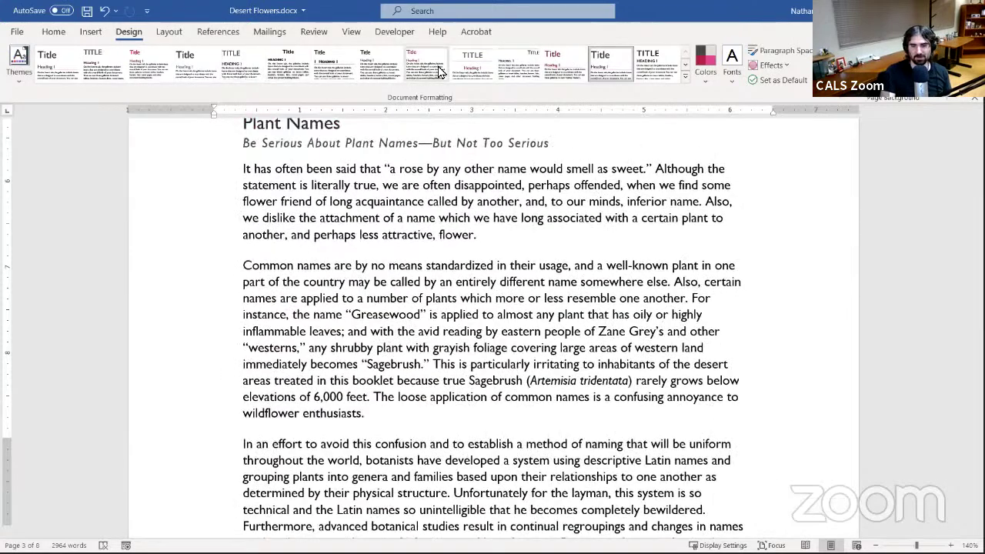
{"action": "left_click", "coordinate": [514, 65]}
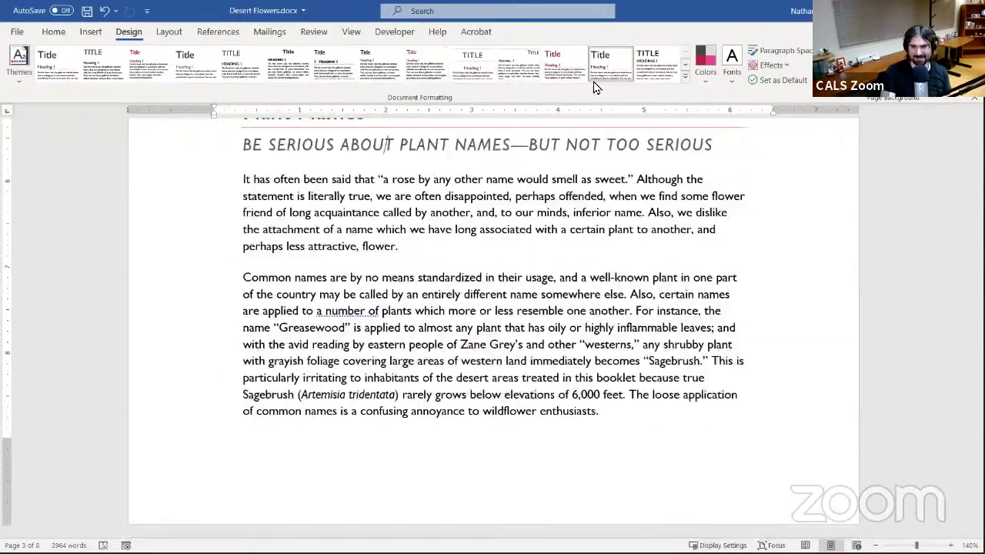
- View the theme color palettes and the theme font sets available for the document
{"action": "left_click", "coordinate": [711, 80]}
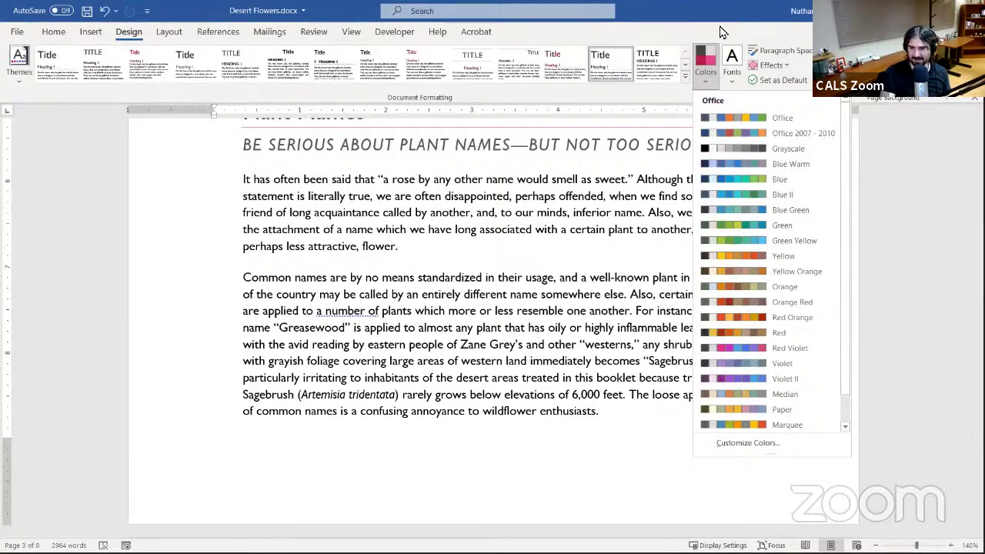
{"action": "left_click", "coordinate": [733, 68]}
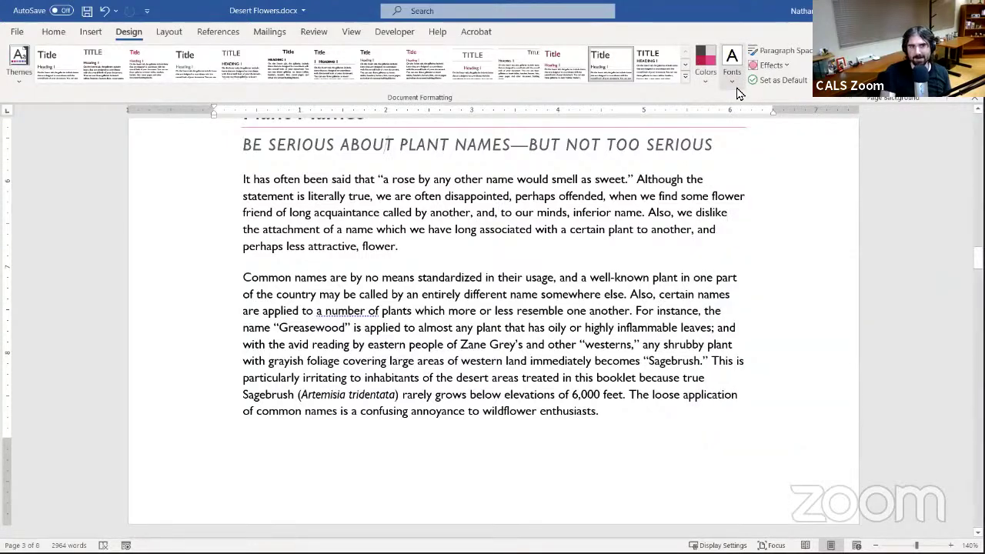
{"action": "left_click", "coordinate": [738, 80]}
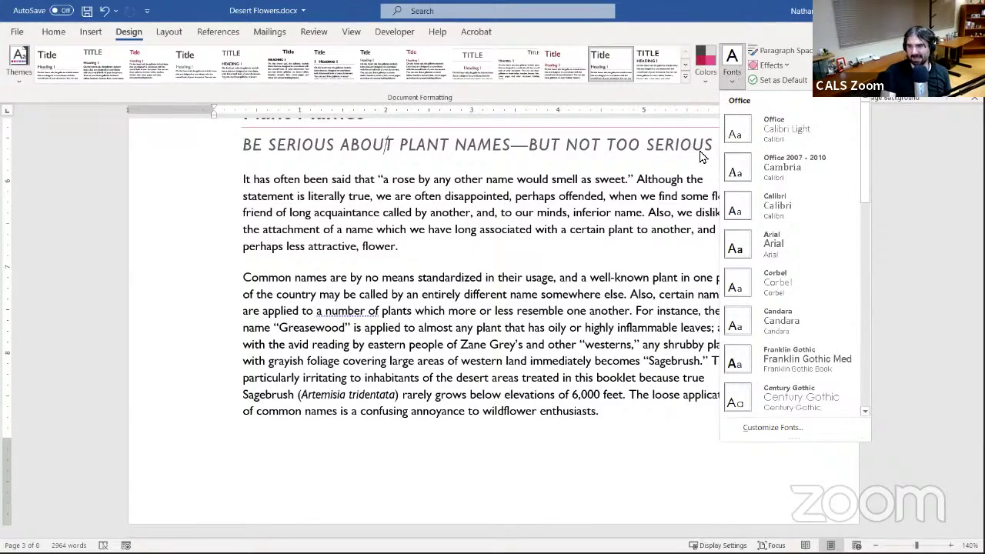
- Check the font of a body paragraph, the "How to Use This Booklet" heading, the document title and the byline
{"action": "scroll", "coordinate": [559, 334], "scroll_direction": "up", "scroll_amount": 18}
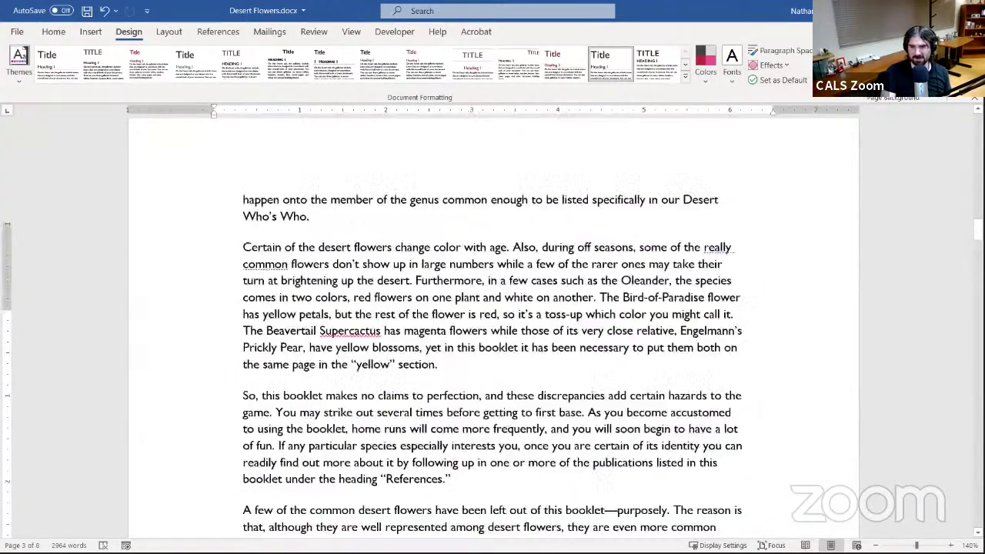
{"action": "left_click", "coordinate": [556, 334]}
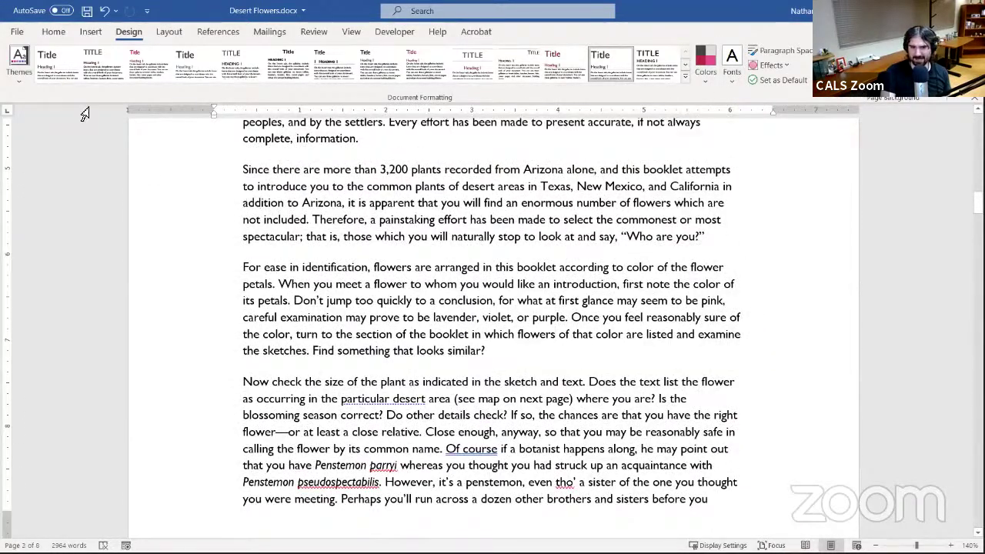
{"action": "left_click", "coordinate": [54, 32]}
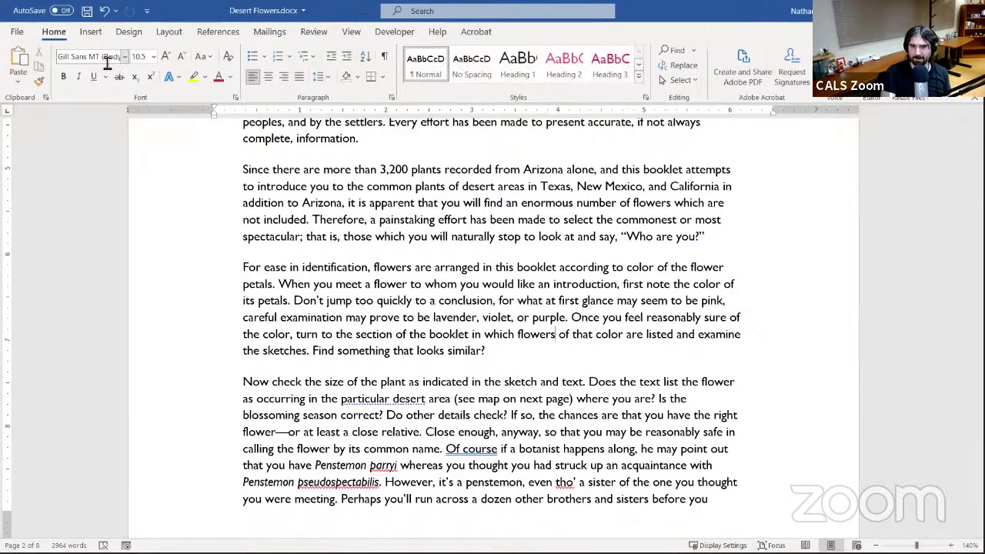
{"action": "scroll", "coordinate": [369, 197], "scroll_direction": "up", "scroll_amount": 8}
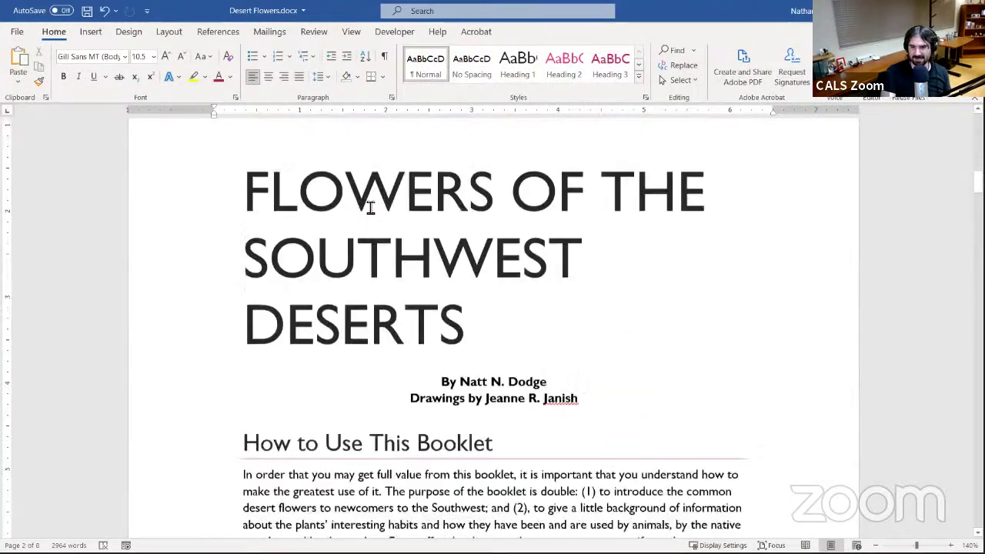
{"action": "scroll", "coordinate": [365, 338], "scroll_direction": "down", "scroll_amount": 2}
{"action": "left_click", "coordinate": [366, 327]}
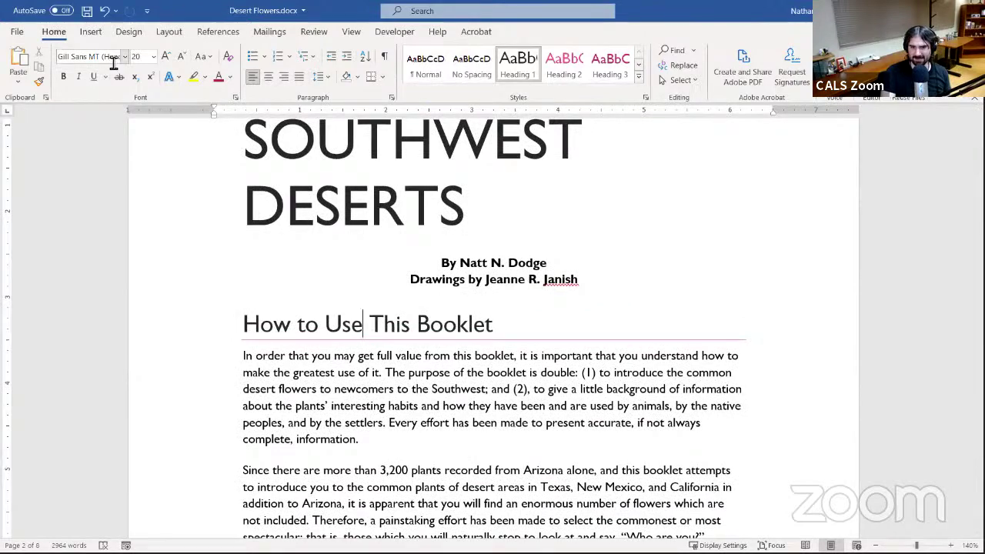
{"action": "left_click", "coordinate": [432, 234]}
{"action": "left_click", "coordinate": [504, 269]}
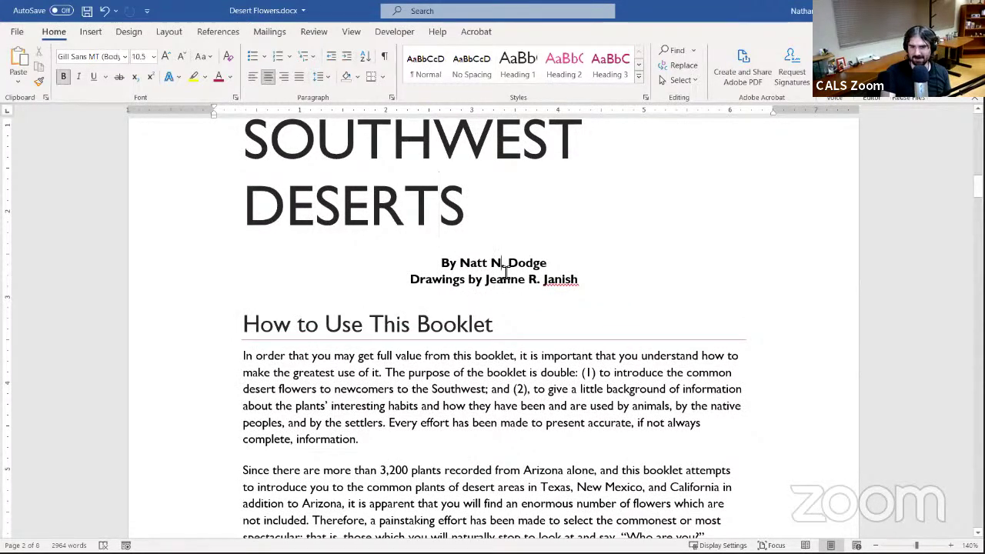
- Look through the restyled body text and view the full gallery of paragraph and character styles
{"action": "left_click", "coordinate": [505, 416]}
{"action": "scroll", "coordinate": [504, 417], "scroll_direction": "down", "scroll_amount": 10}
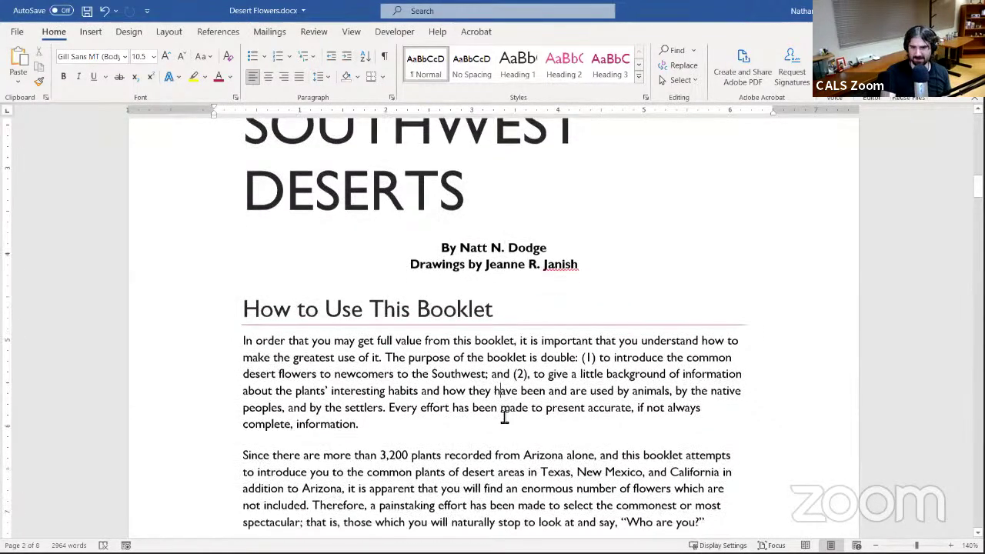
{"action": "scroll", "coordinate": [504, 417], "scroll_direction": "down", "scroll_amount": 4}
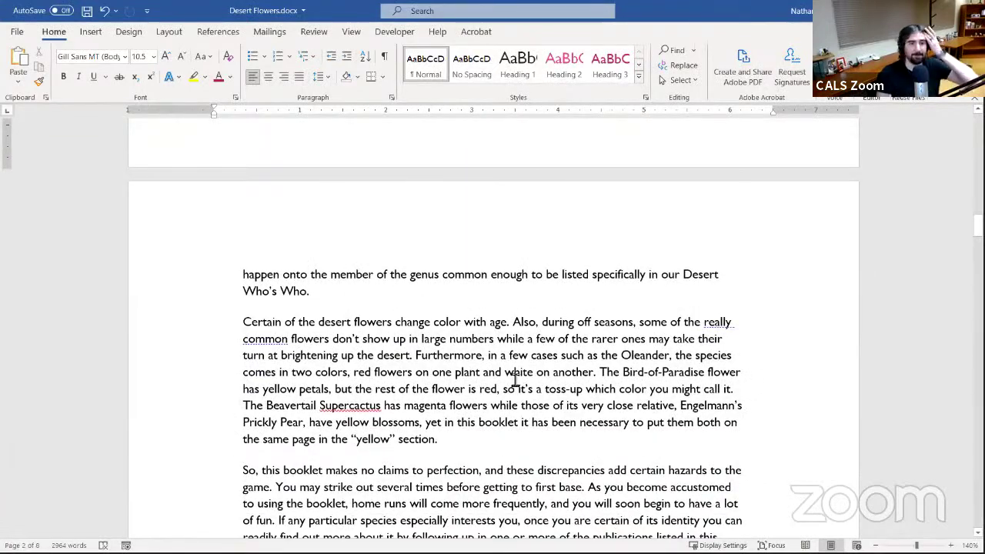
{"action": "scroll", "coordinate": [477, 361], "scroll_direction": "up", "scroll_amount": 15}
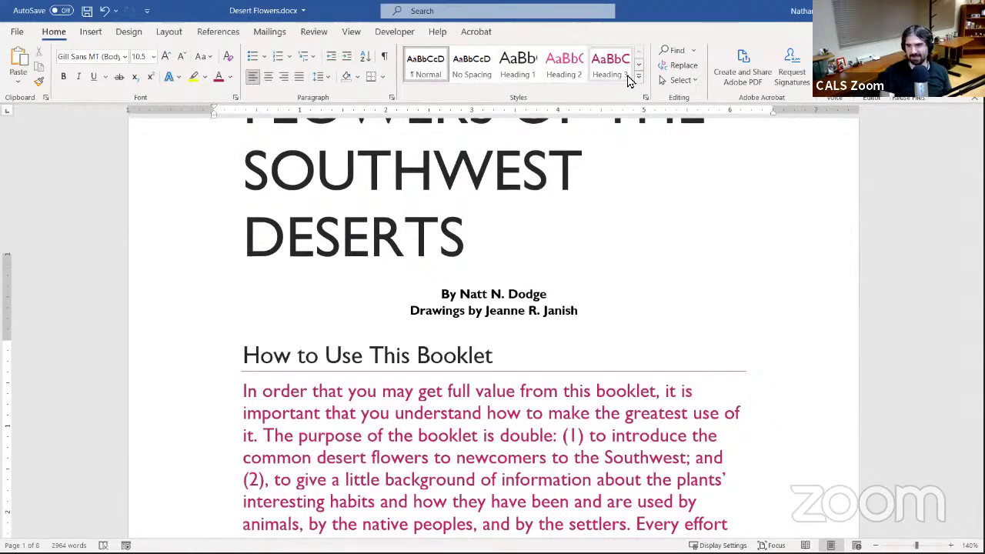
{"action": "left_click", "coordinate": [638, 77]}
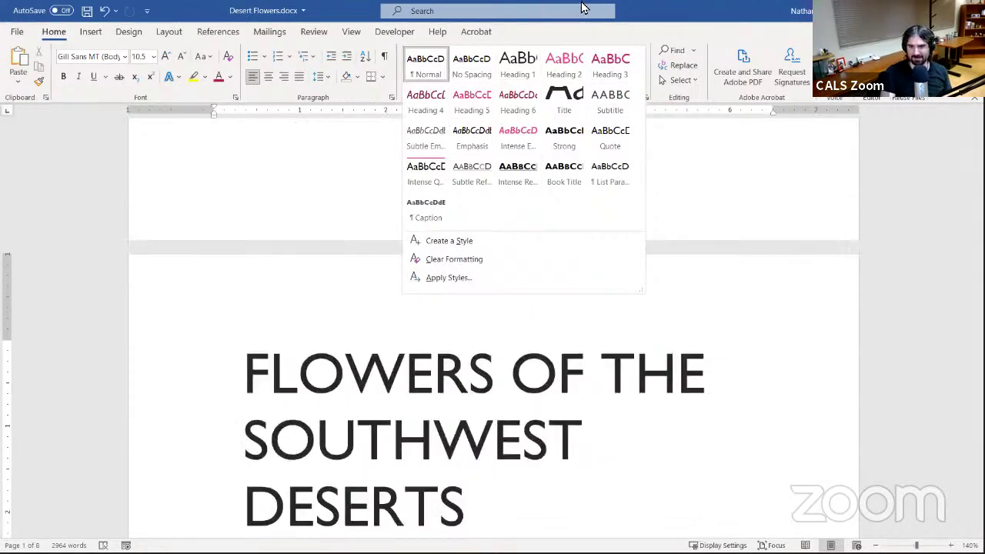
{"action": "left_click", "coordinate": [73, 47]}
- Look through the full lists of theme color palettes and theme font sets
{"action": "left_click", "coordinate": [123, 34]}
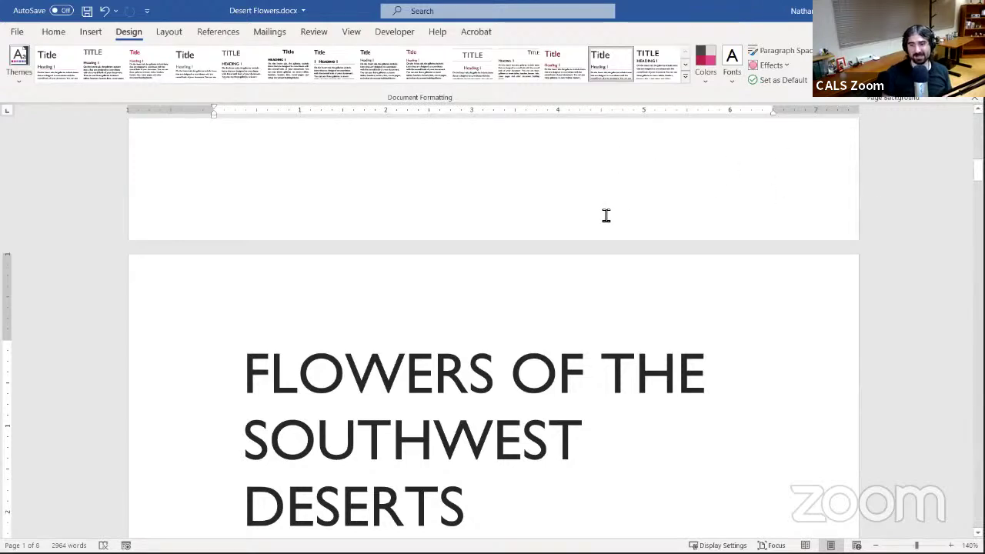
{"action": "left_click", "coordinate": [706, 83]}
{"action": "scroll", "coordinate": [780, 224], "scroll_direction": "down", "scroll_amount": 1}
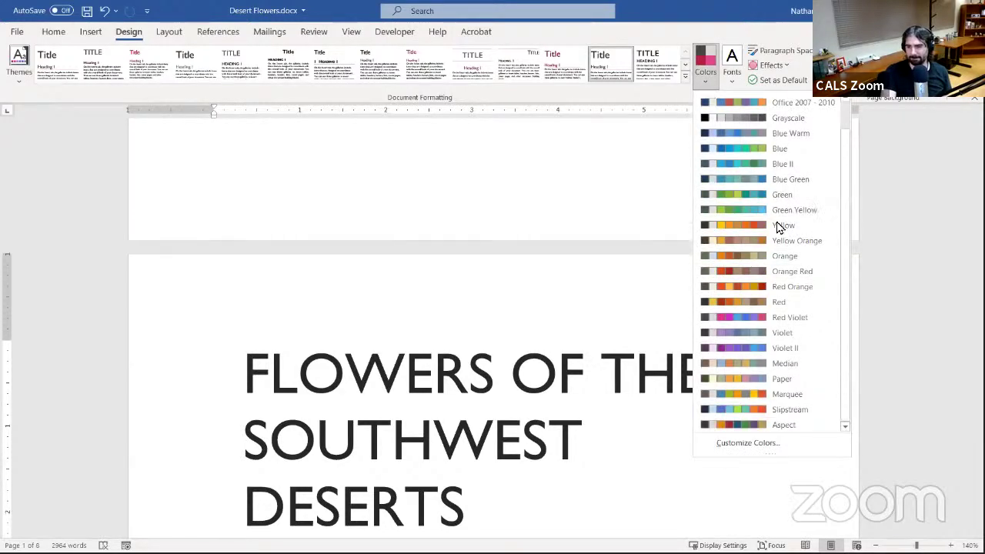
{"action": "scroll", "coordinate": [763, 279], "scroll_direction": "up", "scroll_amount": 1}
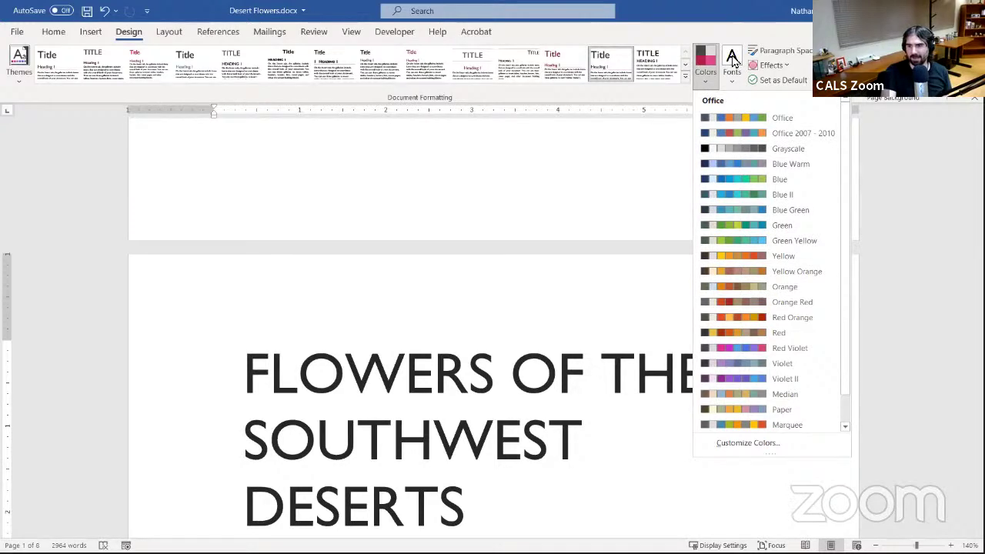
{"action": "left_click", "coordinate": [732, 66]}
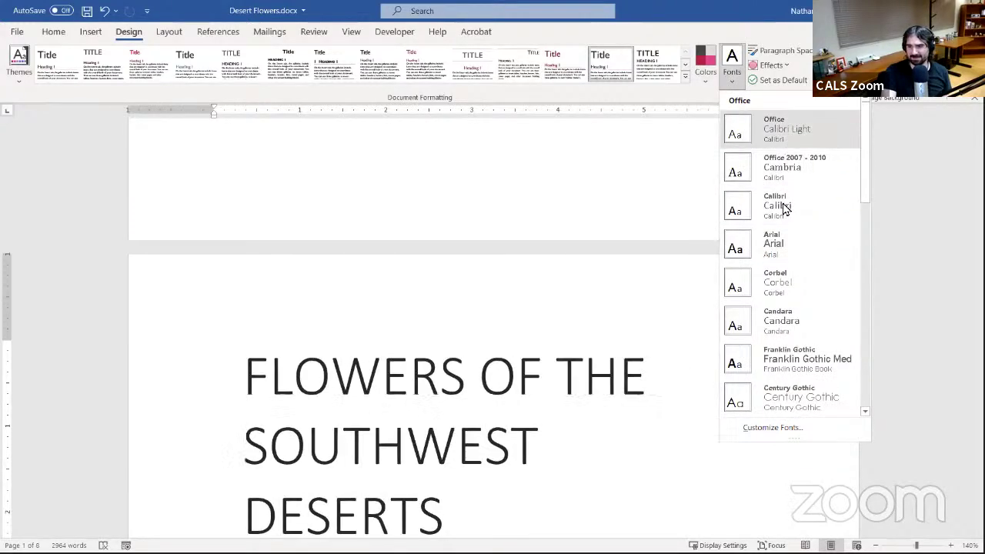
{"action": "scroll", "coordinate": [804, 335], "scroll_direction": "down", "scroll_amount": 5}
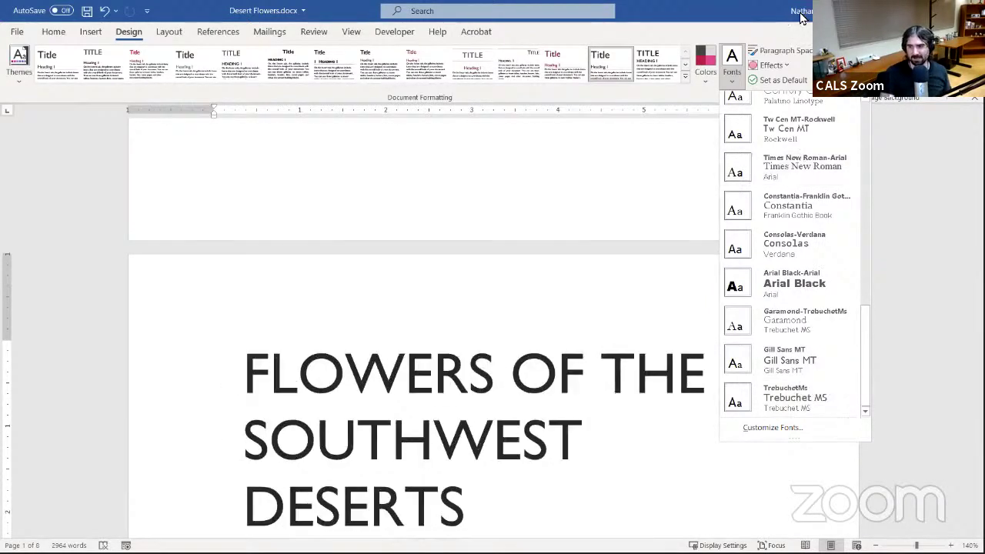
- View the document's paragraph spacing presets, the theme effects, and the theme list with its option to save the current theme
{"action": "left_click", "coordinate": [801, 52]}
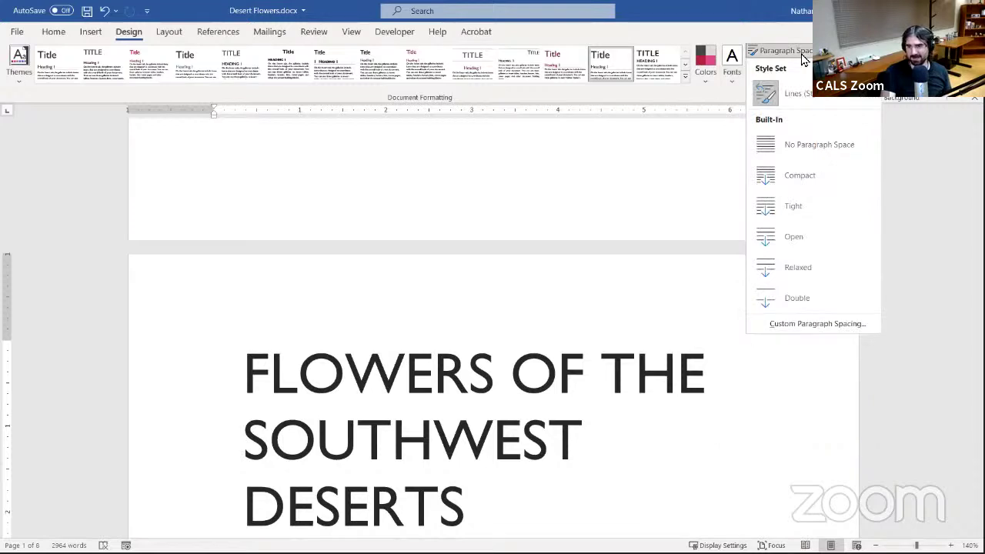
{"action": "left_click", "coordinate": [789, 77]}
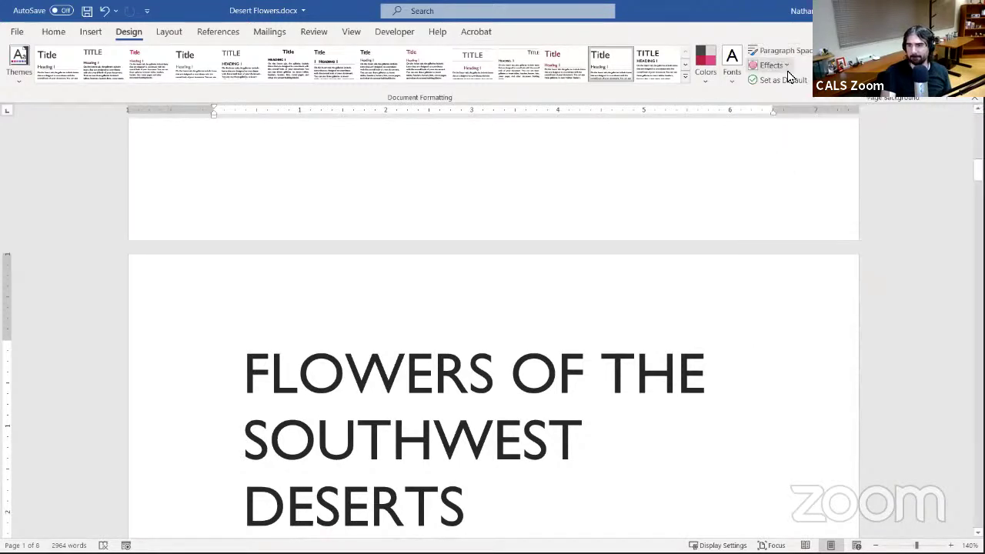
{"action": "left_click", "coordinate": [771, 64]}
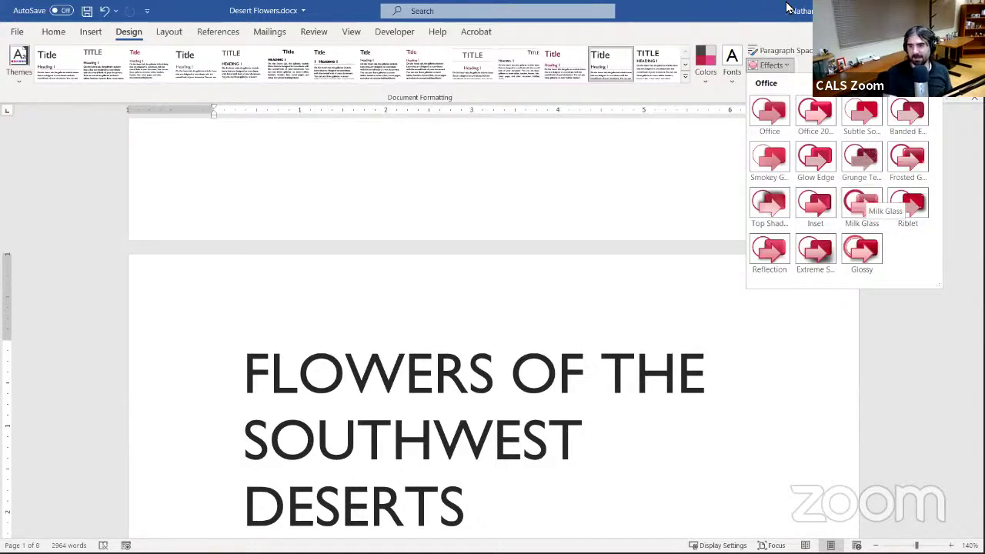
{"action": "left_click", "coordinate": [341, 57]}
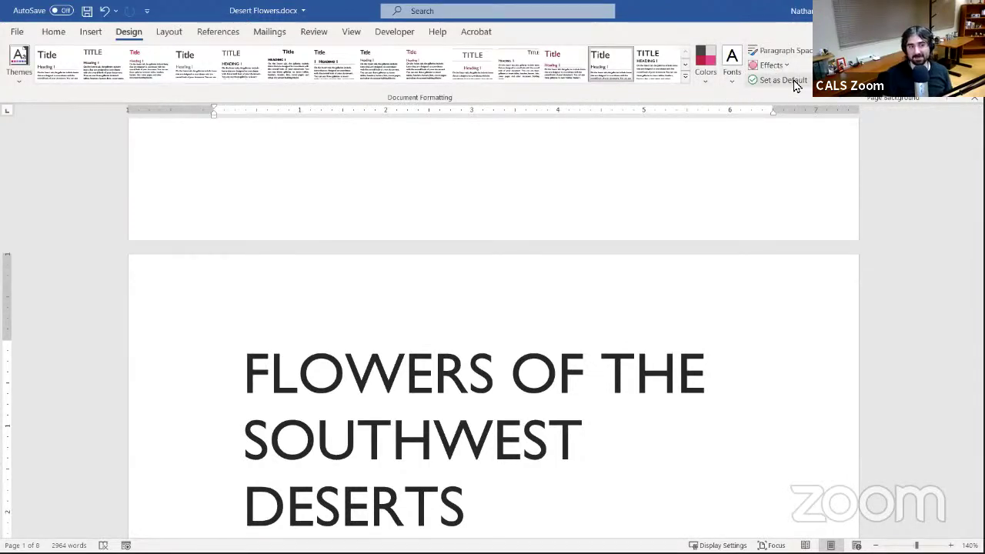
{"action": "left_click", "coordinate": [19, 61]}
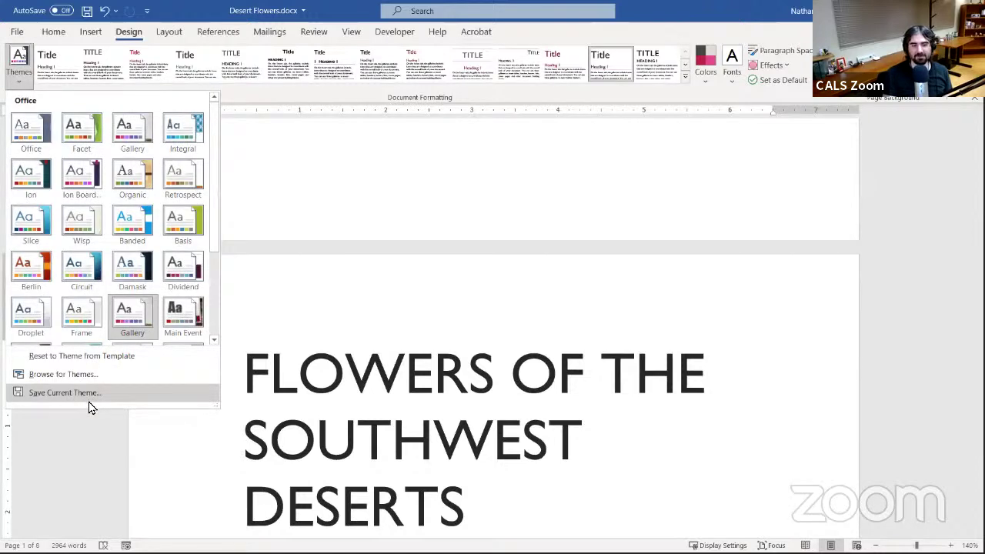
{"action": "left_click", "coordinate": [98, 452]}
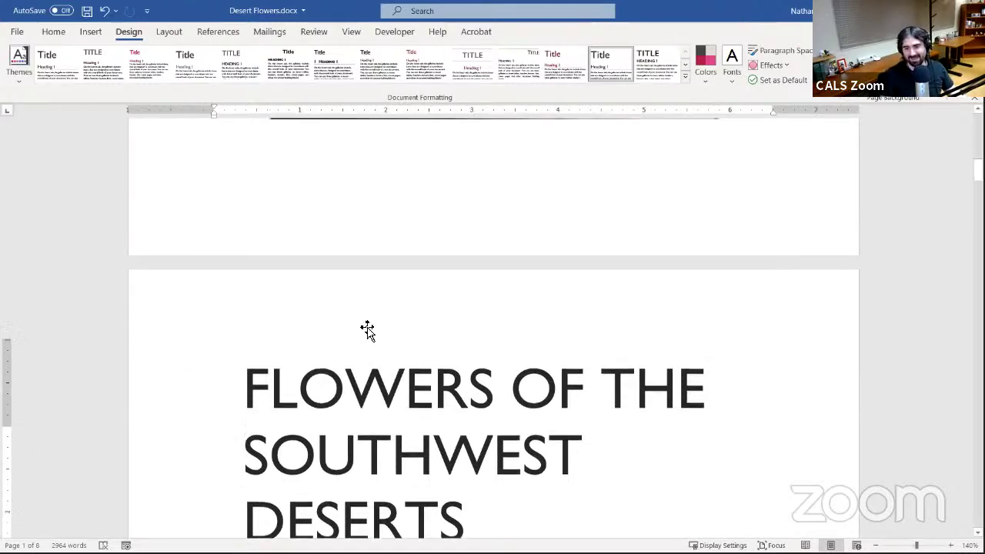
- Return to the "How to Use This Booklet" section and look over the proofing, comment and change-tracking tools
{"action": "scroll", "coordinate": [368, 330], "scroll_direction": "down", "scroll_amount": 20}
{"action": "scroll", "coordinate": [367, 330], "scroll_direction": "down", "scroll_amount": 15}
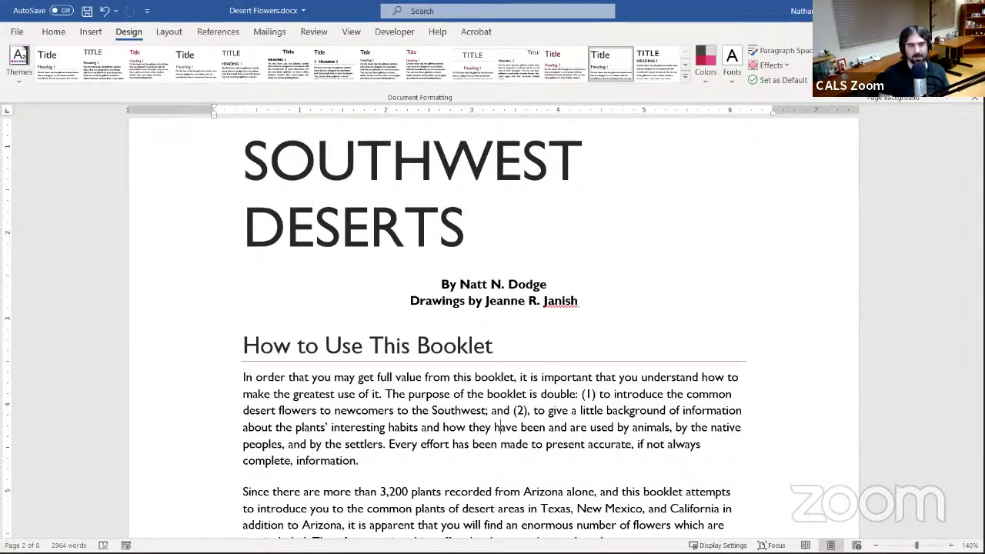
{"action": "left_click", "coordinate": [329, 35]}
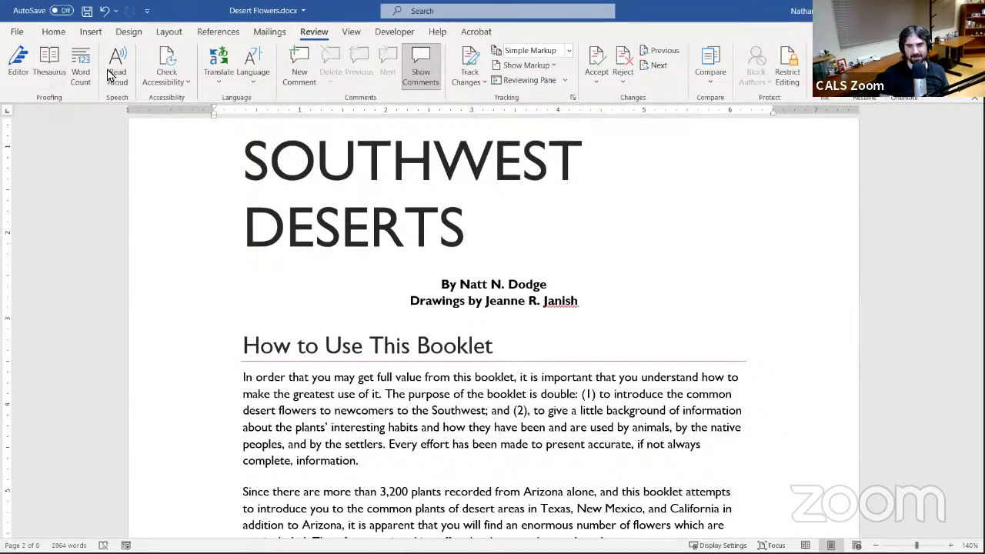
{"action": "left_click", "coordinate": [419, 83]}
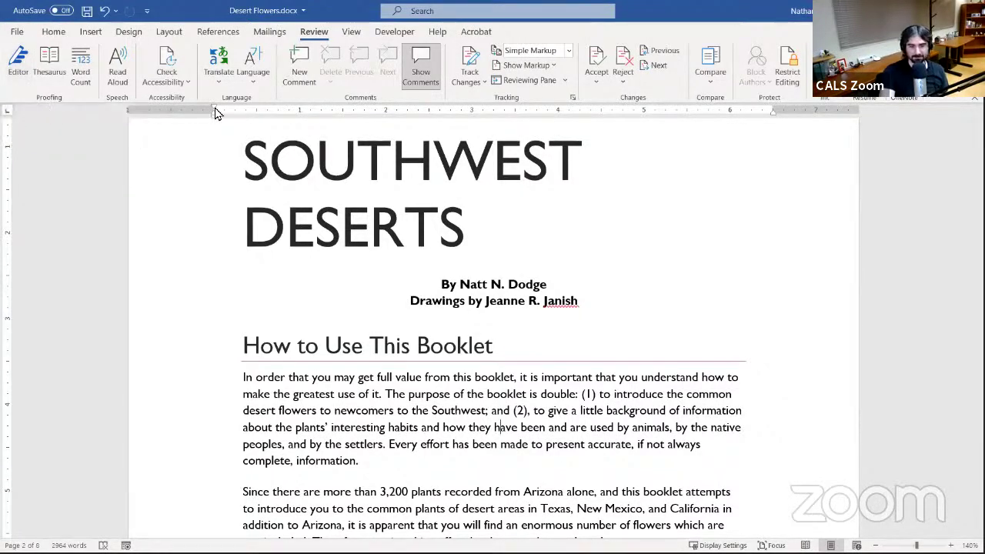
{"action": "left_click", "coordinate": [52, 65]}
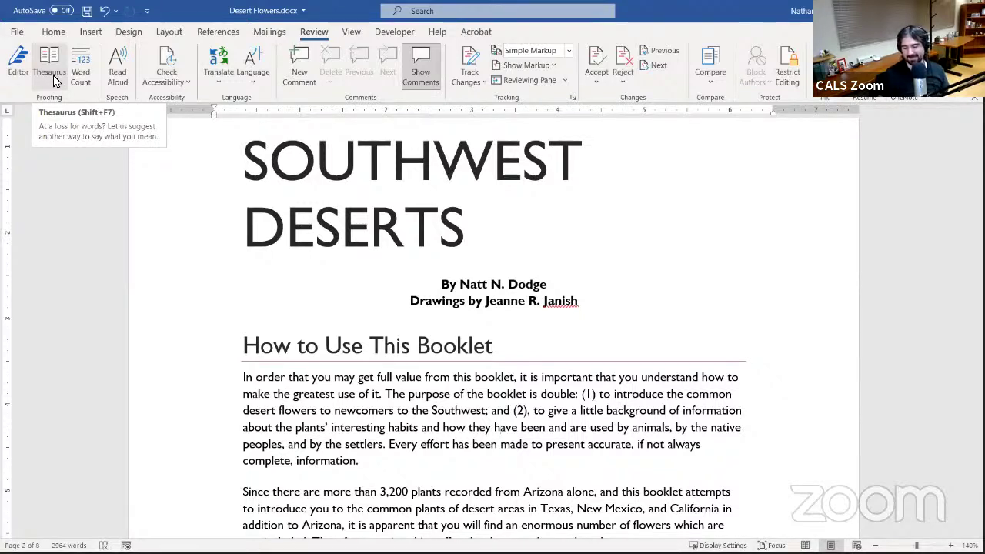
{"action": "scroll", "coordinate": [174, 138], "scroll_direction": "down", "scroll_amount": 12}
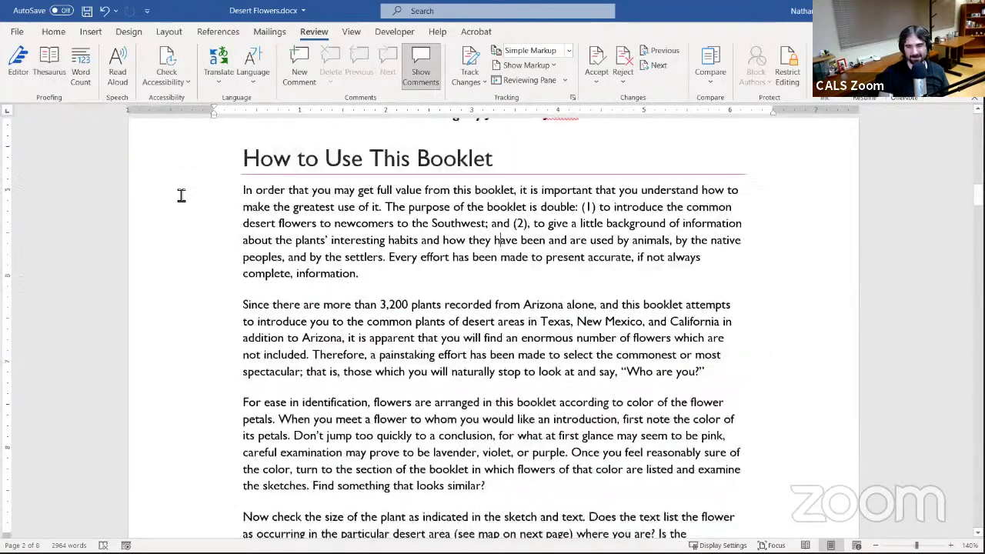
{"action": "scroll", "coordinate": [231, 240], "scroll_direction": "up", "scroll_amount": 15}
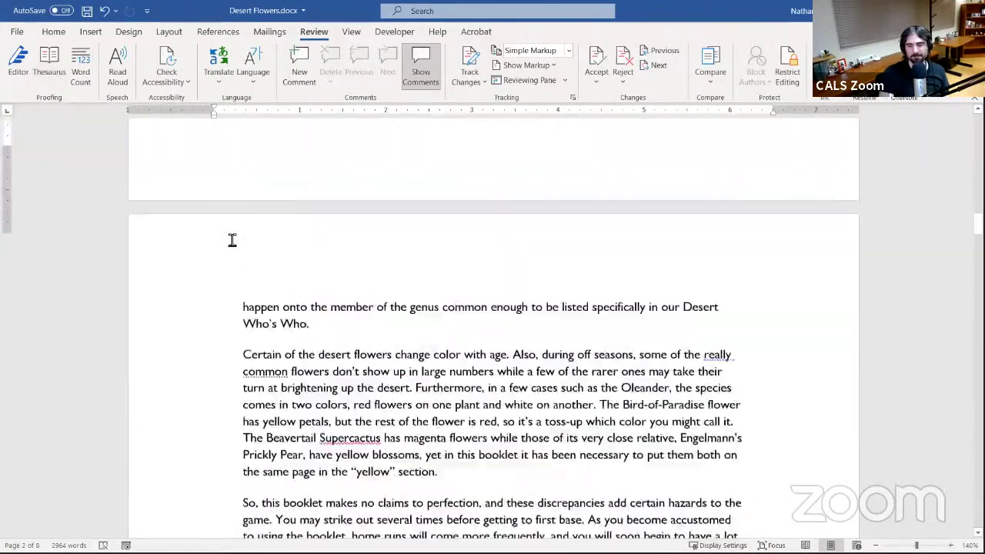
{"action": "scroll", "coordinate": [232, 241], "scroll_direction": "down", "scroll_amount": 8}
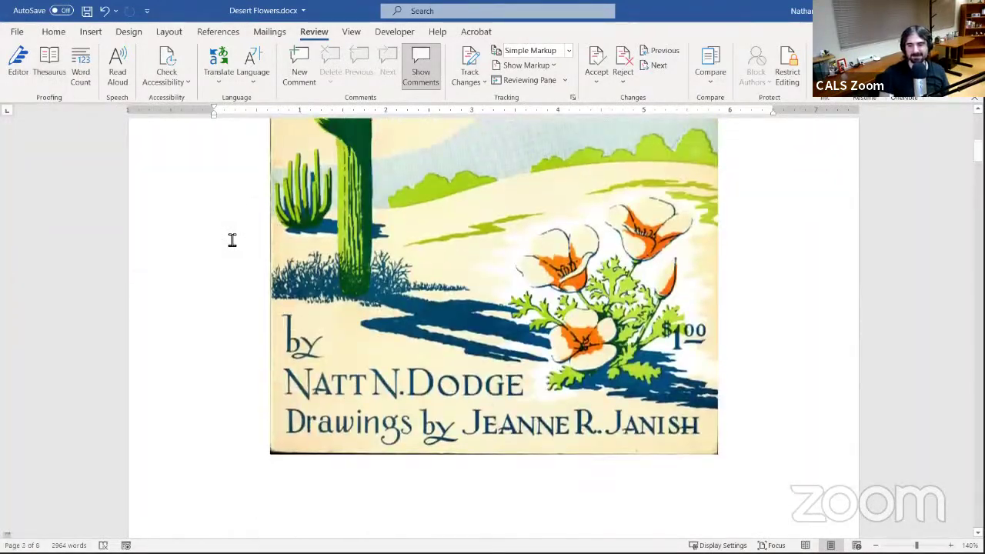
{"action": "scroll", "coordinate": [232, 241], "scroll_direction": "down", "scroll_amount": 4}
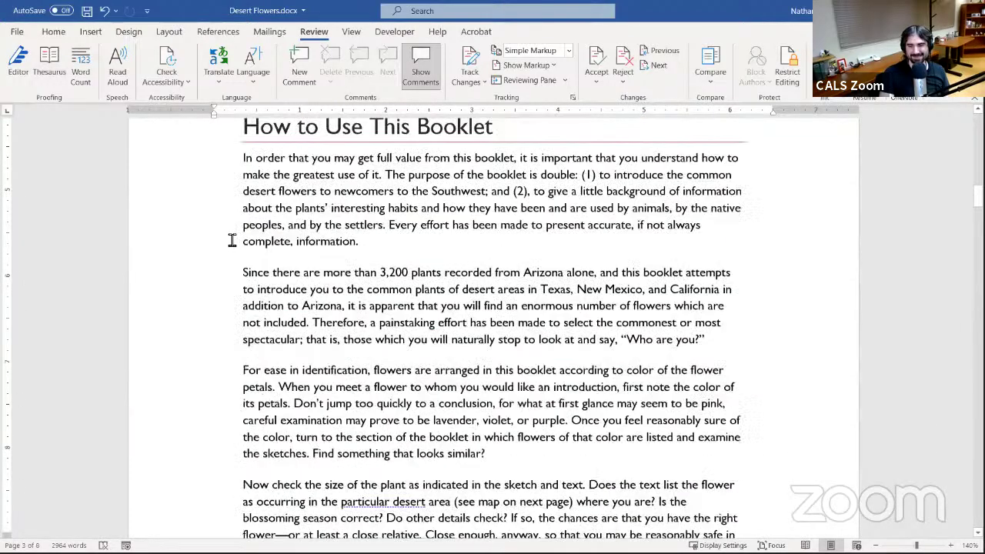
- Check the word count statistics for the whole document
{"action": "scroll", "coordinate": [232, 241], "scroll_direction": "up", "scroll_amount": 5}
{"action": "scroll", "coordinate": [232, 241], "scroll_direction": "down", "scroll_amount": 15}
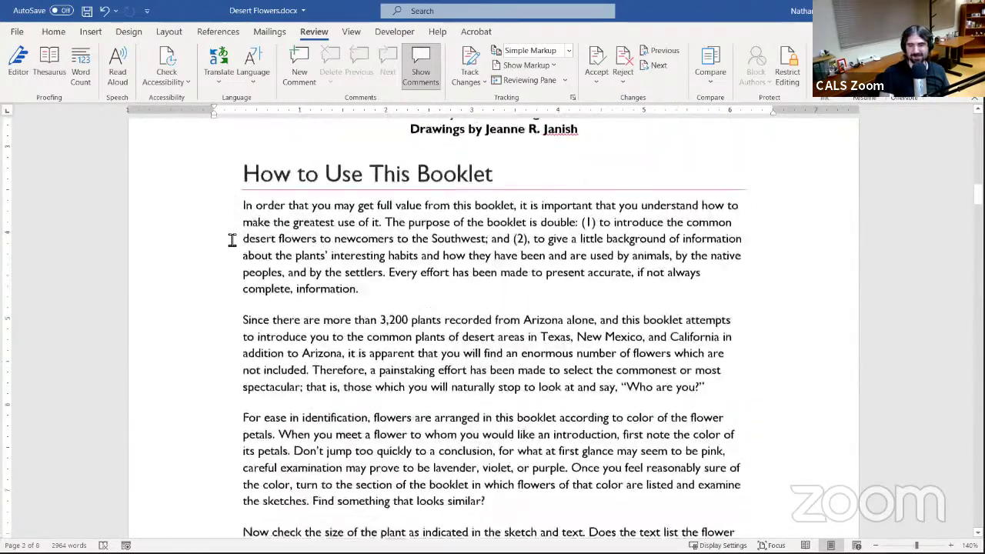
{"action": "scroll", "coordinate": [224, 171], "scroll_direction": "up", "scroll_amount": 15}
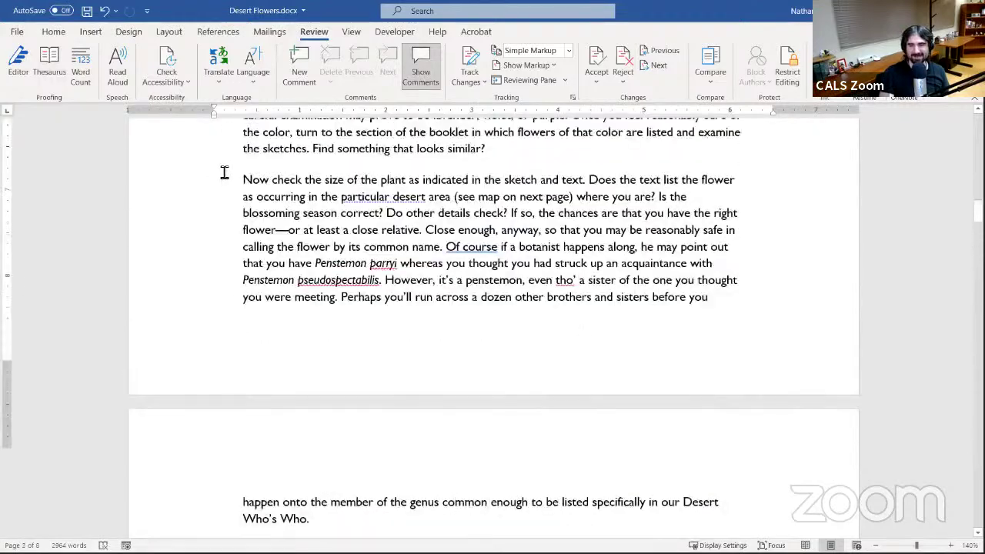
{"action": "scroll", "coordinate": [224, 172], "scroll_direction": "down", "scroll_amount": 3}
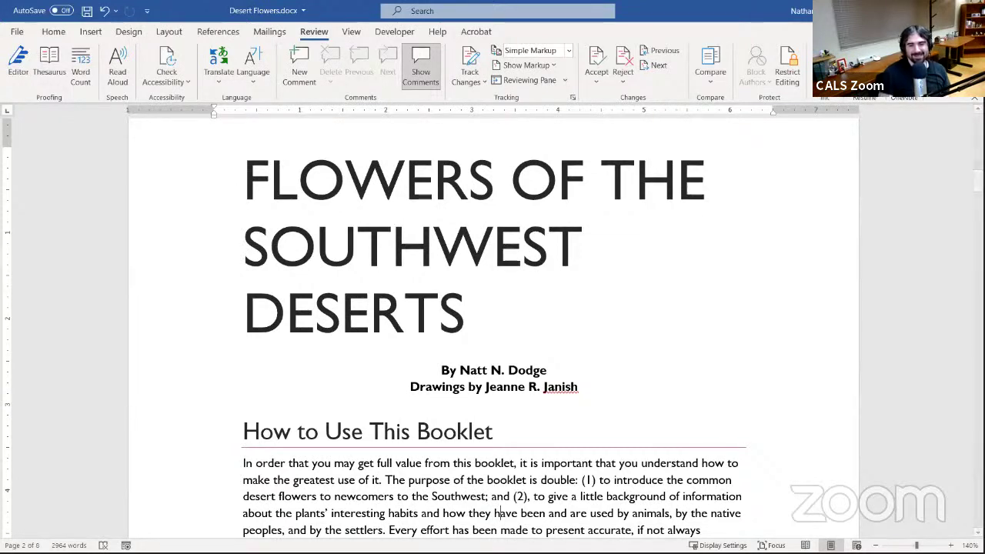
{"action": "left_click", "coordinate": [81, 75]}
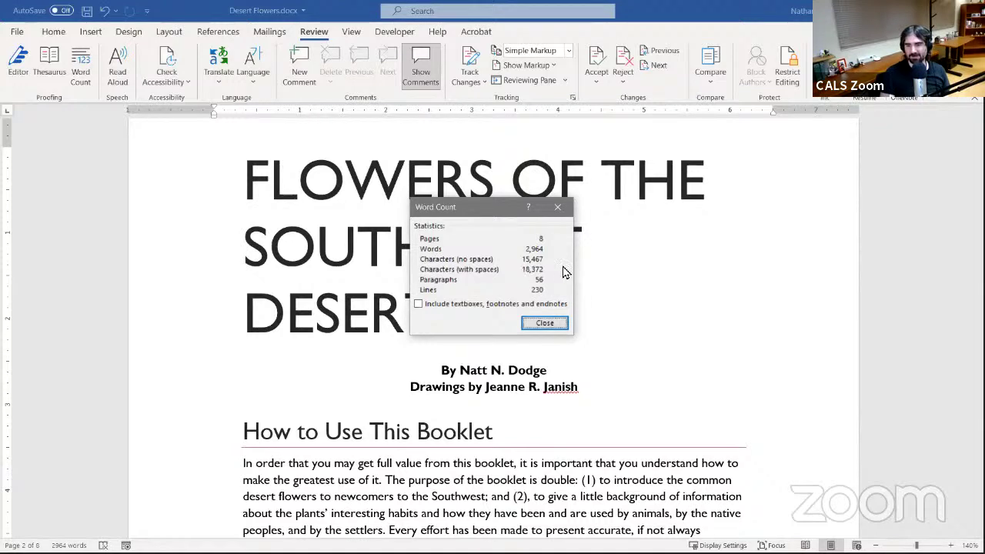
{"action": "left_click", "coordinate": [546, 323]}
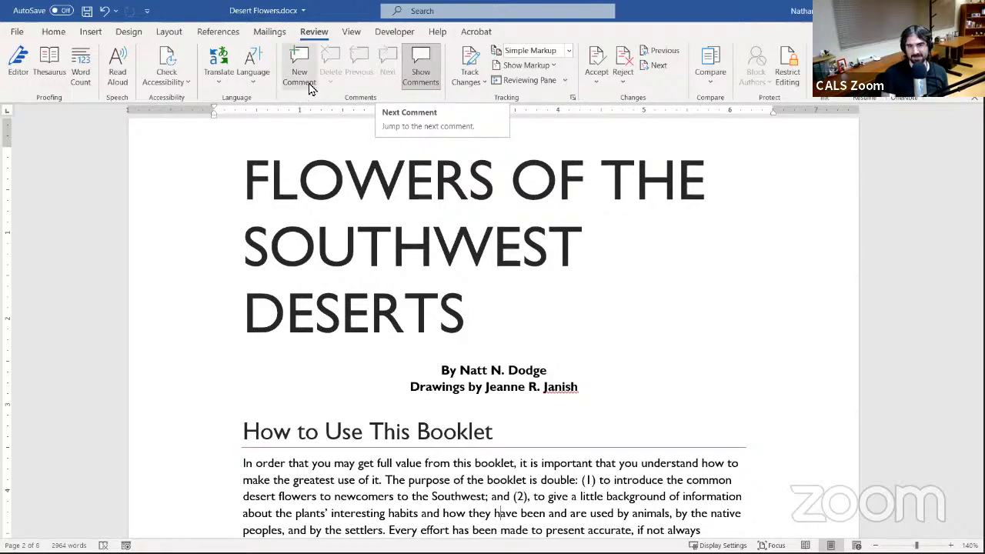
- Attach a new comment to the sentence "Find something that looks similar?" in the "How to Use This Booklet" section
{"action": "scroll", "coordinate": [413, 294], "scroll_direction": "down", "scroll_amount": 8}
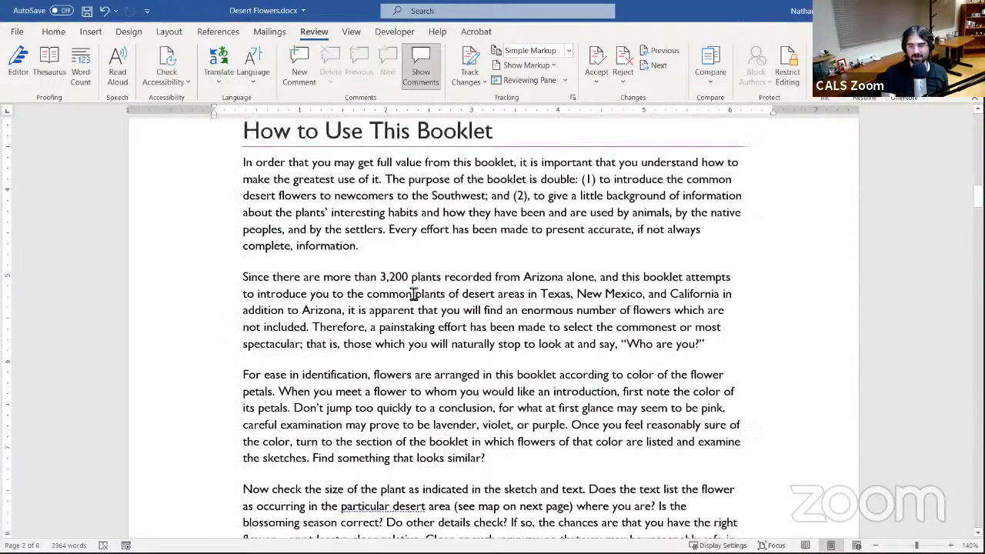
{"action": "scroll", "coordinate": [414, 294], "scroll_direction": "up", "scroll_amount": 4}
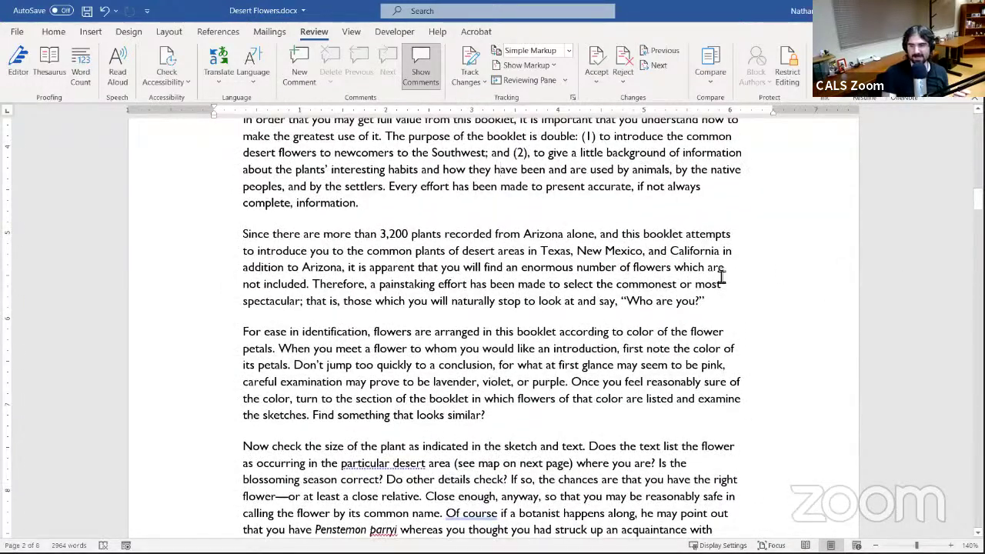
{"action": "scroll", "coordinate": [557, 307], "scroll_direction": "down", "scroll_amount": 2}
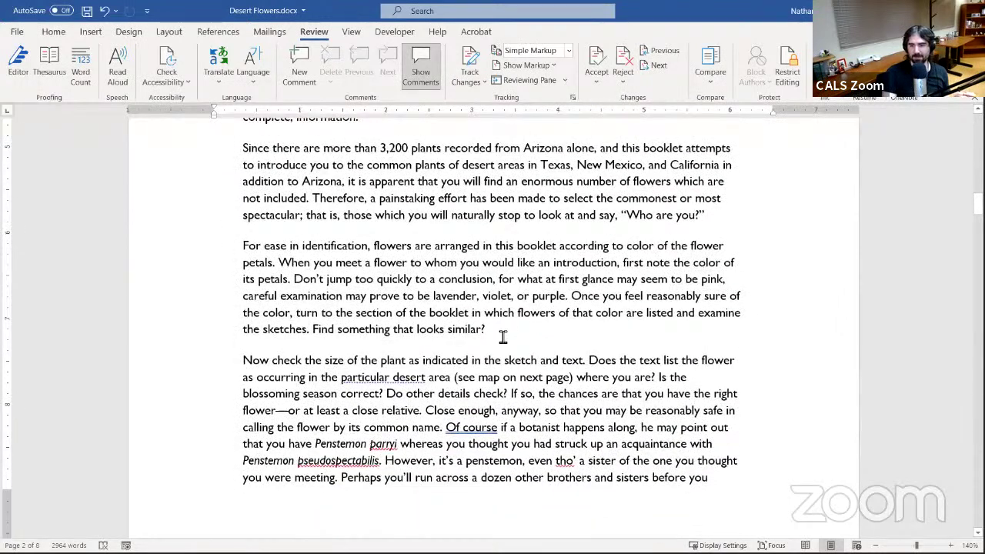
{"action": "left_click_drag", "start_coordinate": [497, 332], "coordinate": [324, 336]}
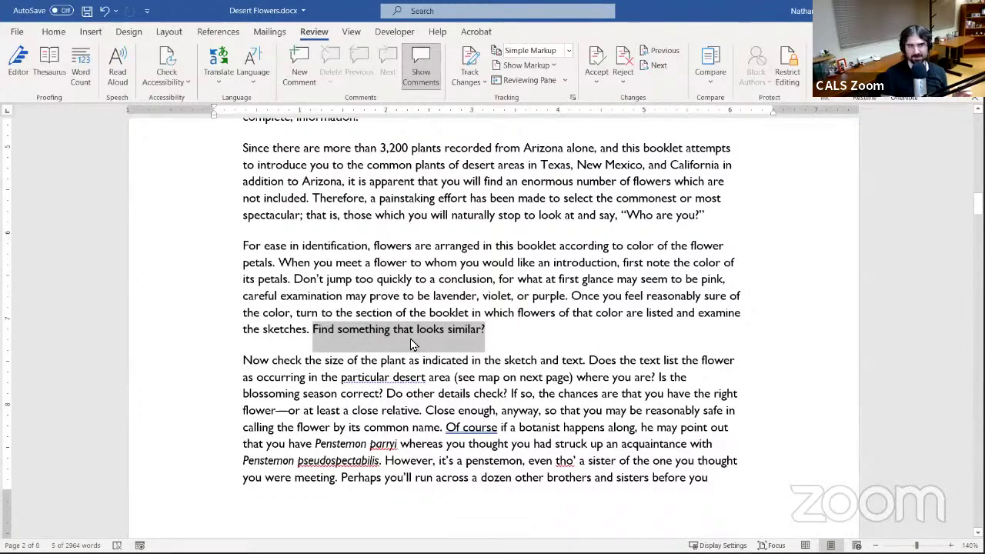
{"action": "left_click", "coordinate": [297, 73]}
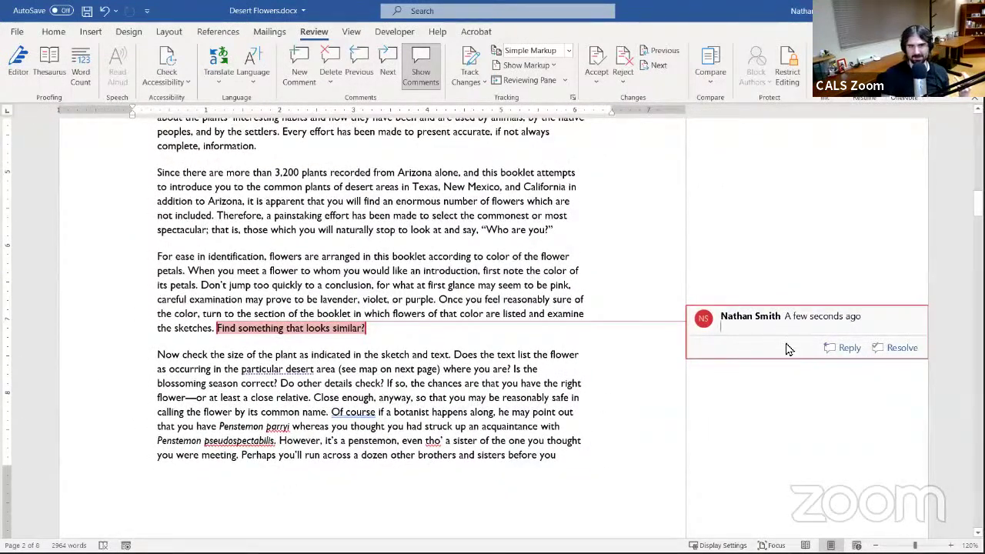
{"action": "left_click", "coordinate": [952, 545]}
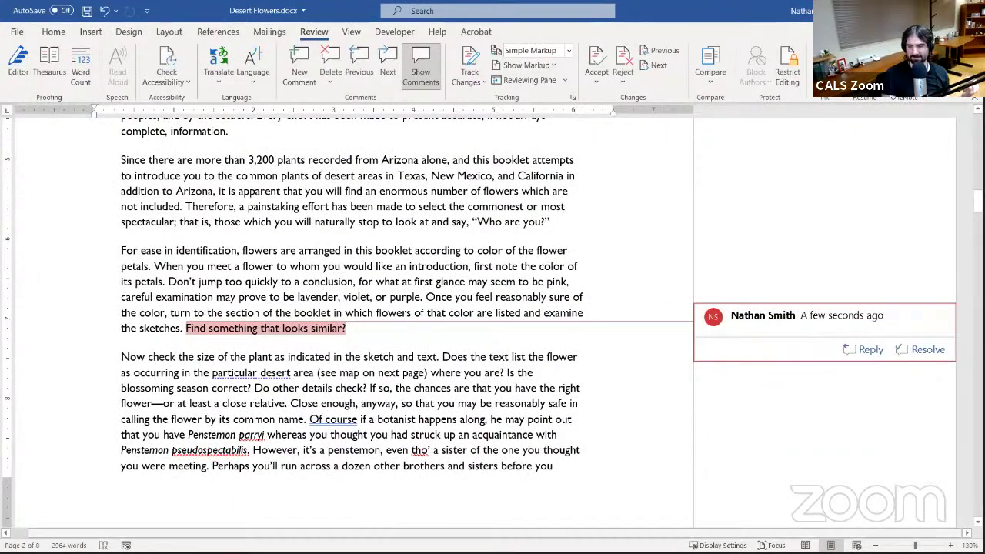
{"action": "scroll", "coordinate": [493, 324], "scroll_direction": "left", "scroll_amount": 1}
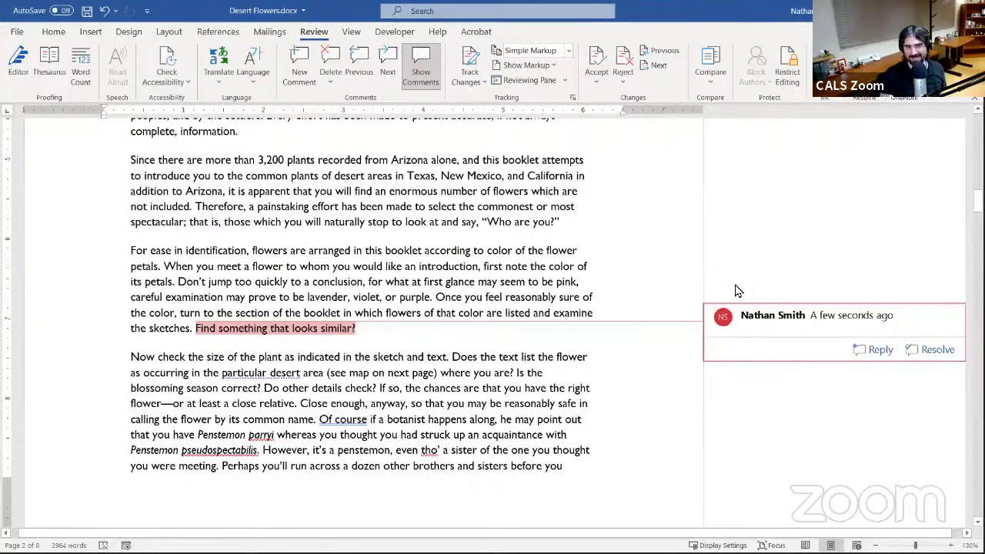
- View the comment author's contact card and dismiss it
{"action": "mouse_move", "coordinate": [723, 323]}
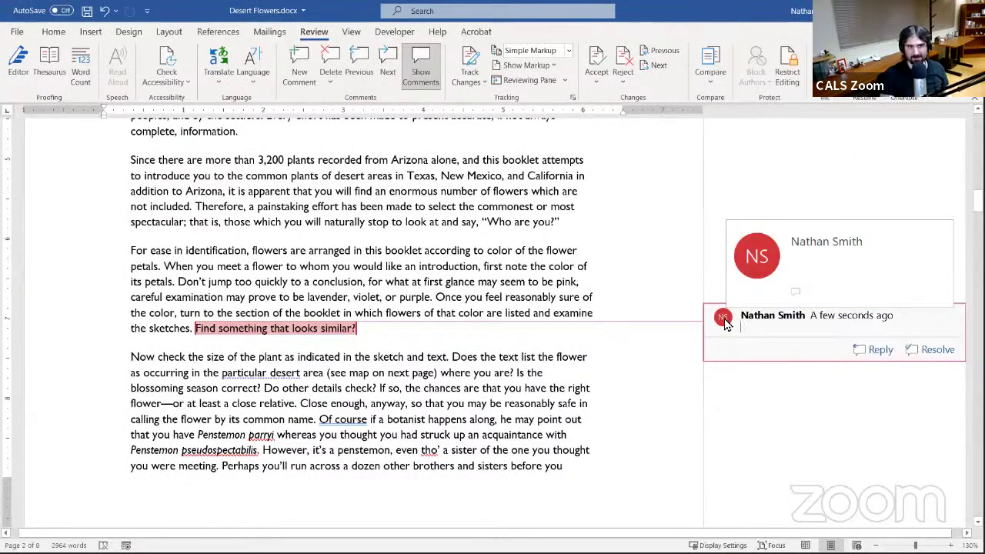
{"action": "left_click", "coordinate": [723, 320]}
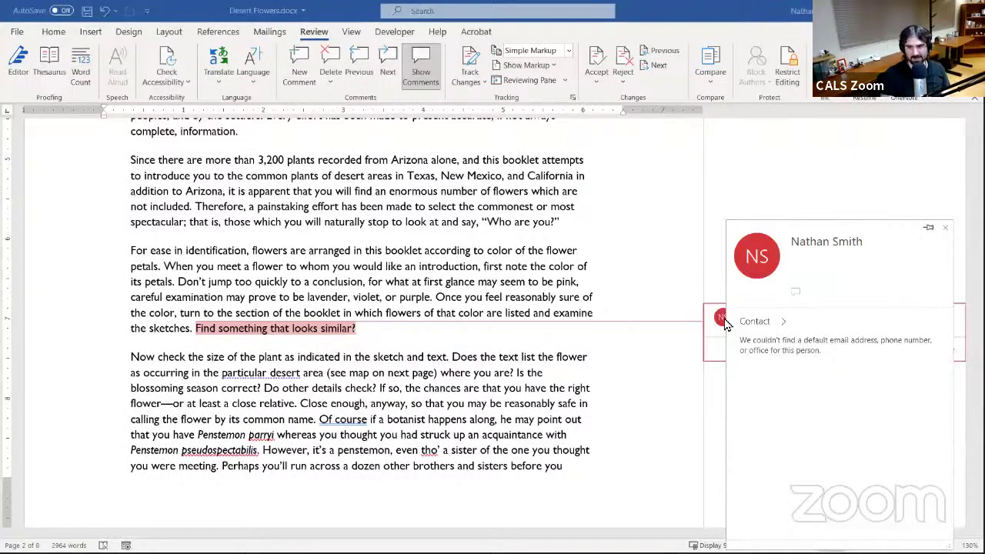
{"action": "left_click", "coordinate": [816, 161]}
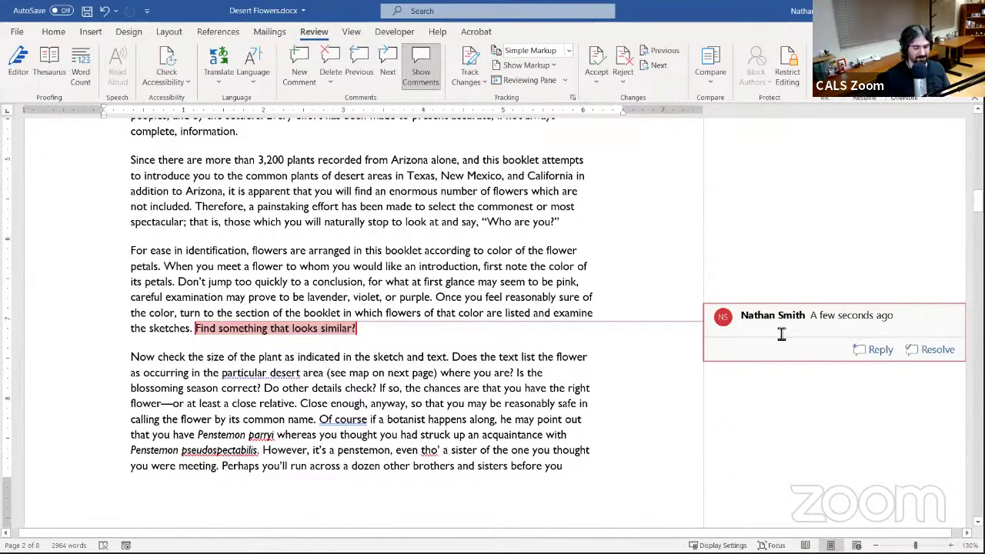
- Write "Should we end the para" as the text of the new comment
{"action": "type", "text": "D"}
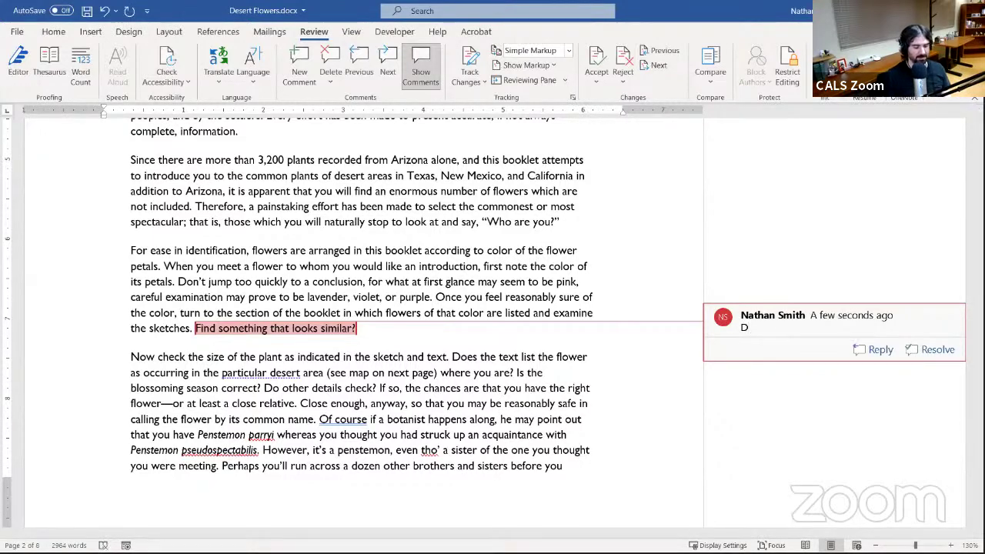
{"action": "type", "text": "hould we en"}
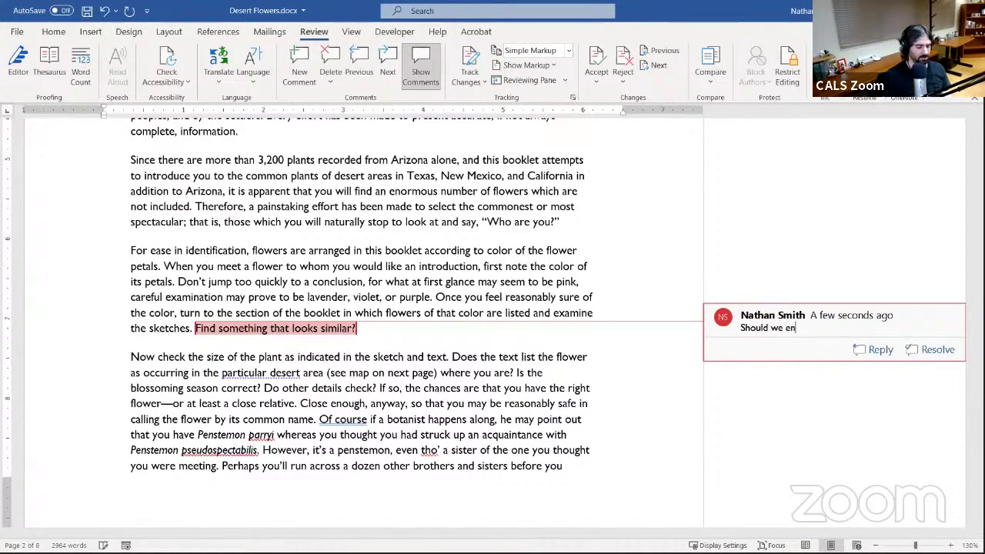
{"action": "type", "text": "d the para"}
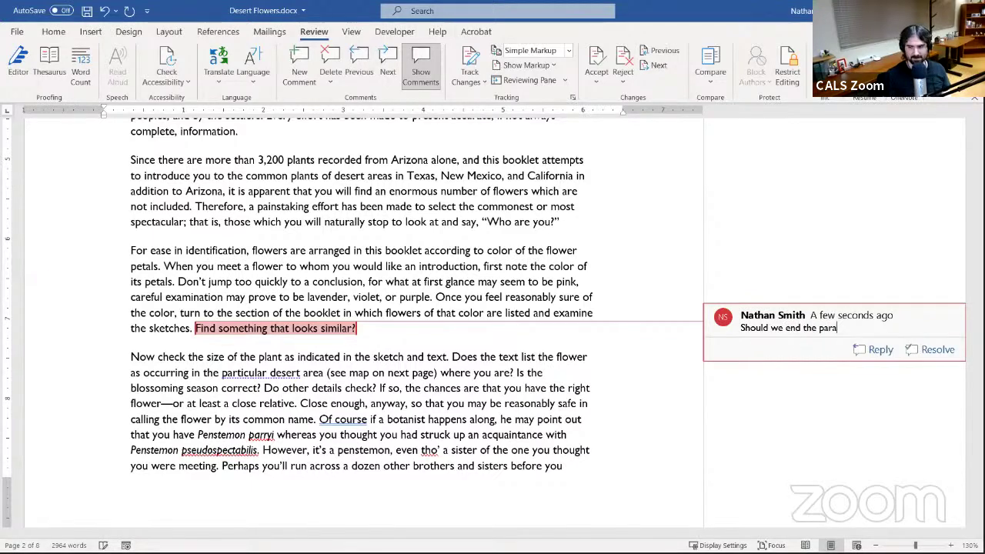
- Finish the comment on "Find something that looks similar?" so it reads "Should we end the paragraph on this sentence?"
{"action": "type", "text": "grah"}
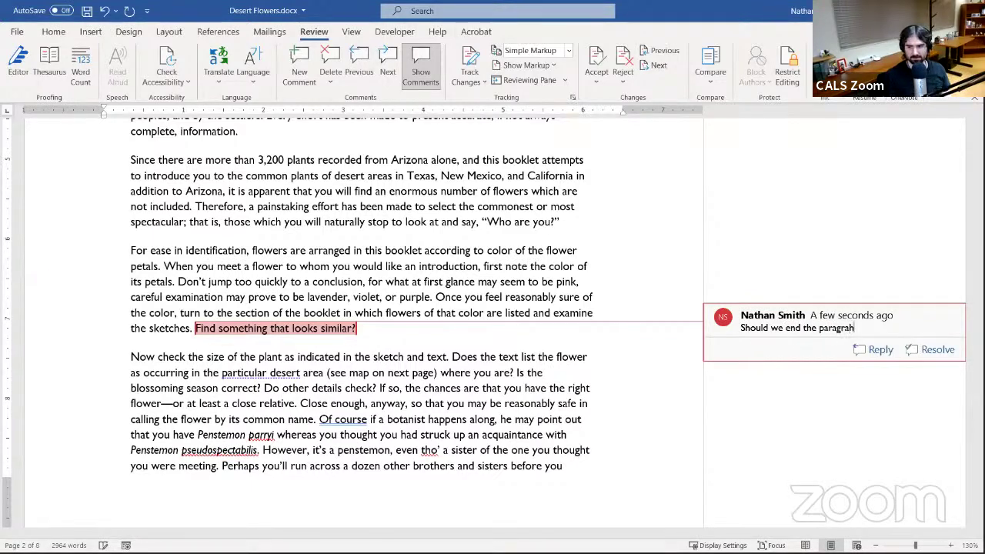
{"action": "type", "text": " on th"}
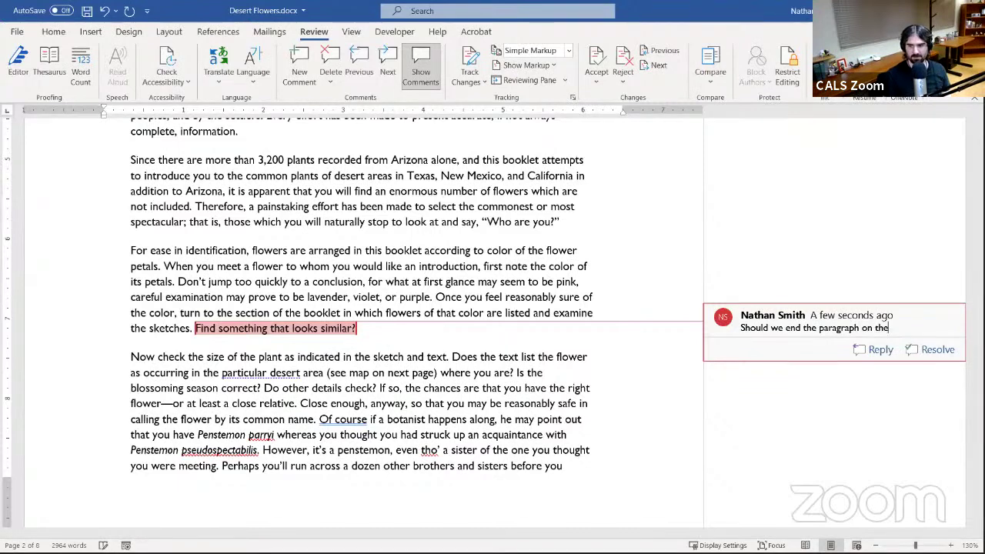
{"action": "type", "text": "is sent"}
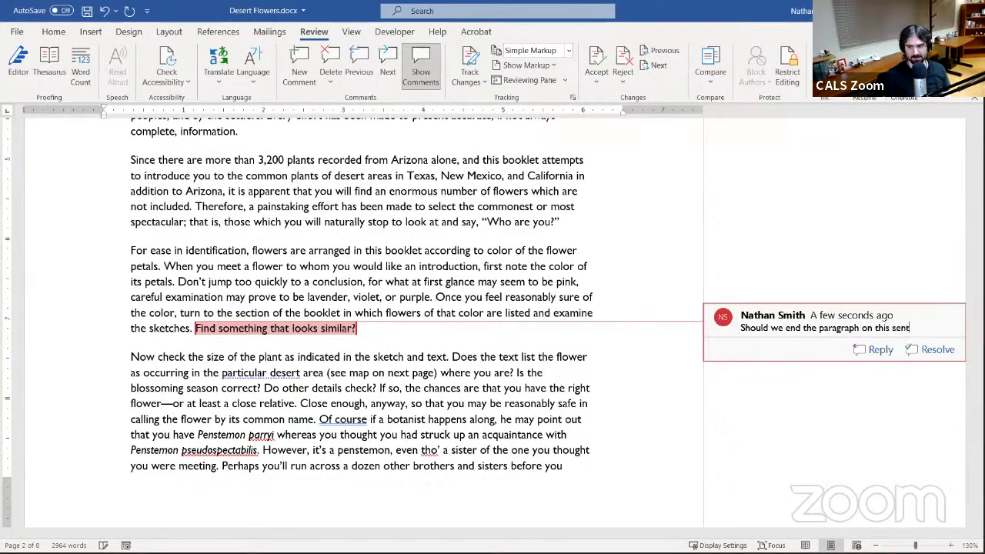
{"action": "type", "text": "ence?"}
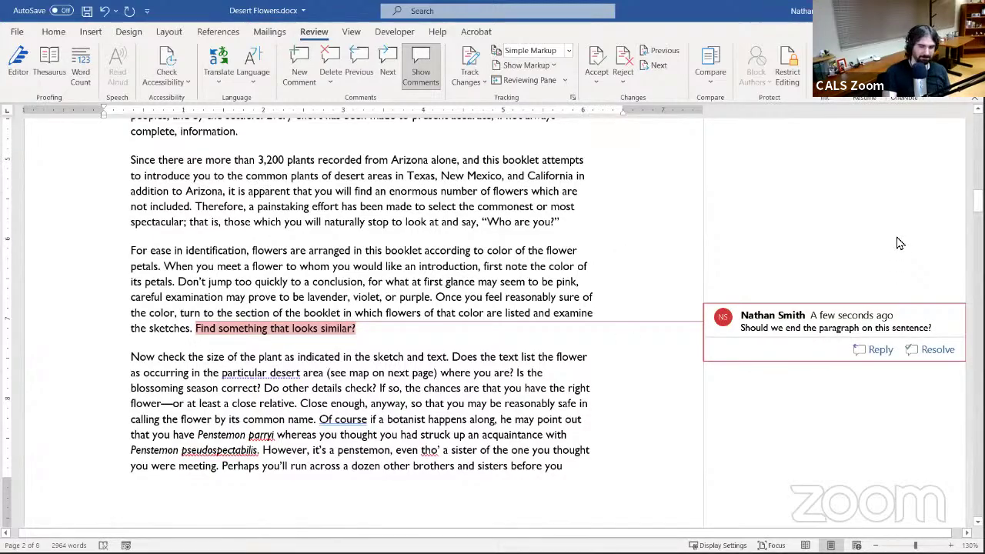
- Add a comment reading "Blah blah feedback" at the start of the second paragraph under the Plant Names heading
{"action": "scroll", "coordinate": [688, 365], "scroll_direction": "down", "scroll_amount": 15}
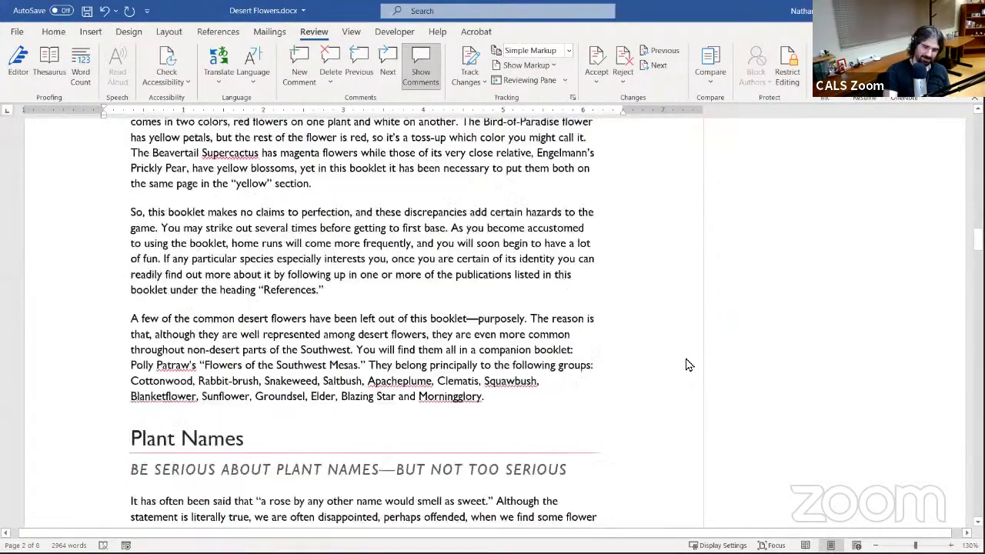
{"action": "scroll", "coordinate": [687, 365], "scroll_direction": "up", "scroll_amount": 3}
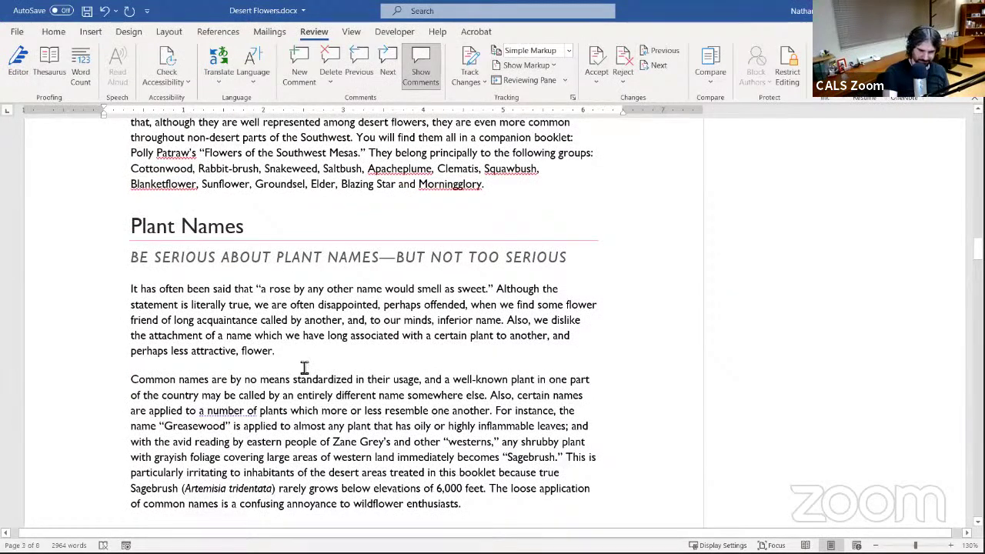
{"action": "left_click", "coordinate": [130, 379]}
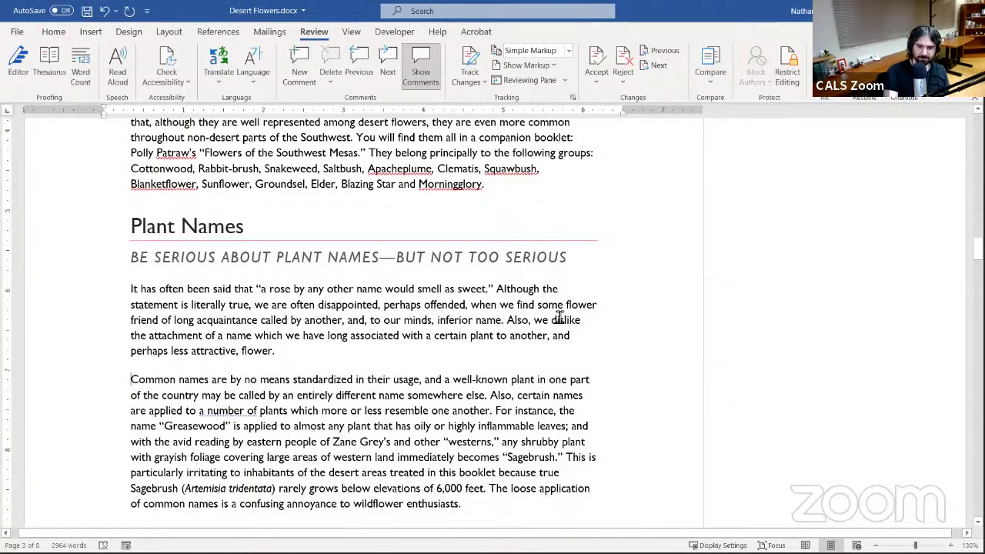
{"action": "left_click", "coordinate": [300, 72]}
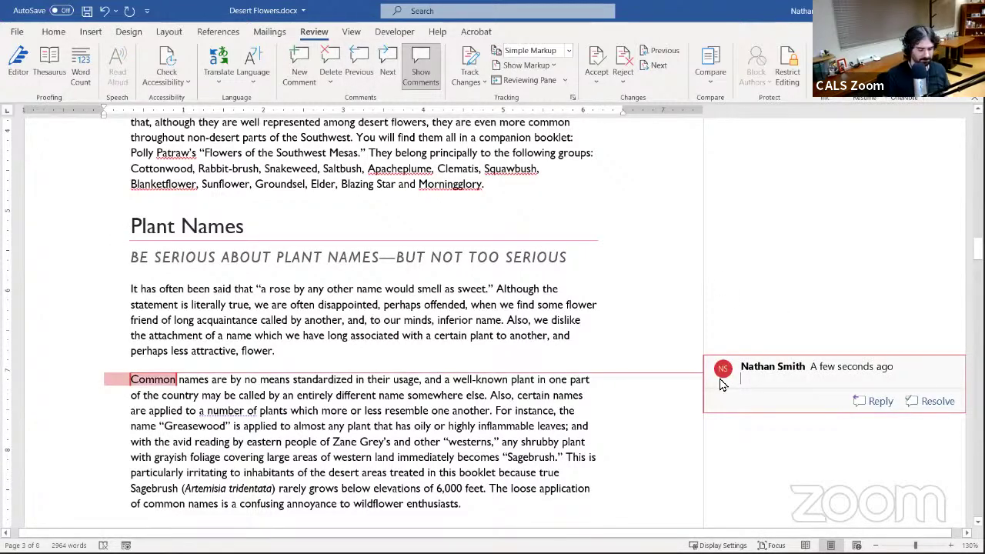
{"action": "type", "text": "Blah bl"}
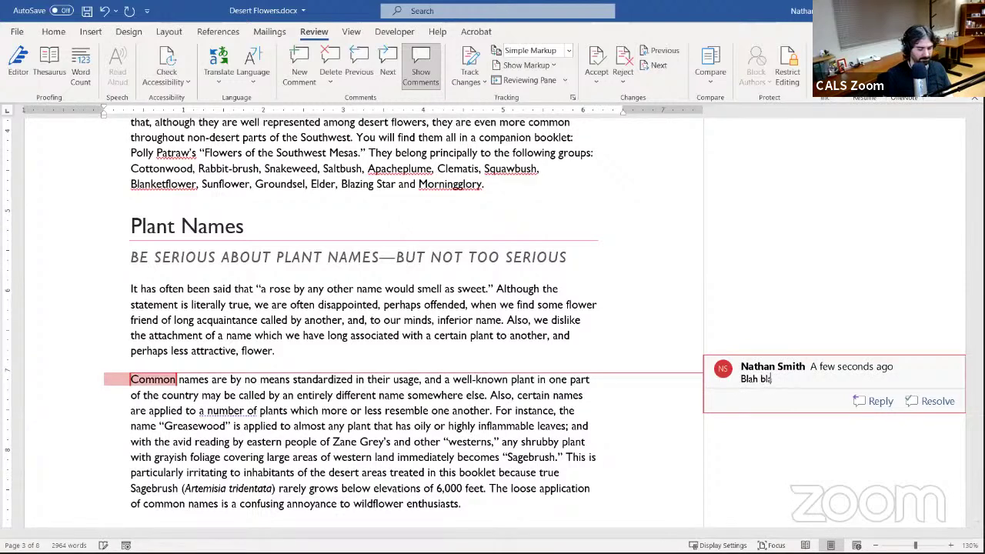
{"action": "type", "text": "ah feedbac"}
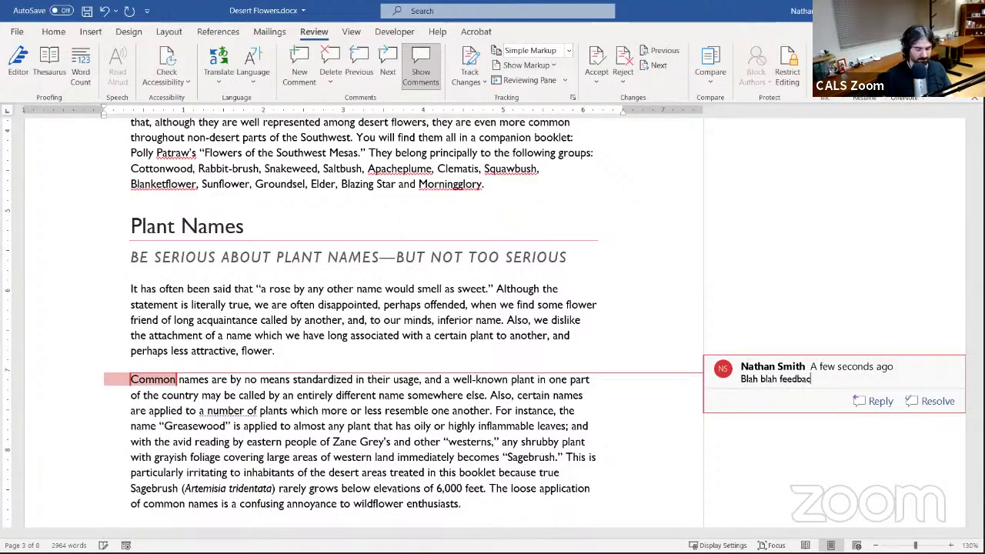
{"action": "type", "text": "k"}
- Add a comment reading "Should there be a subheading here?" at the end of the New Mexico paragraph, on the word "Texas"
{"action": "scroll", "coordinate": [667, 281], "scroll_direction": "down", "scroll_amount": 8}
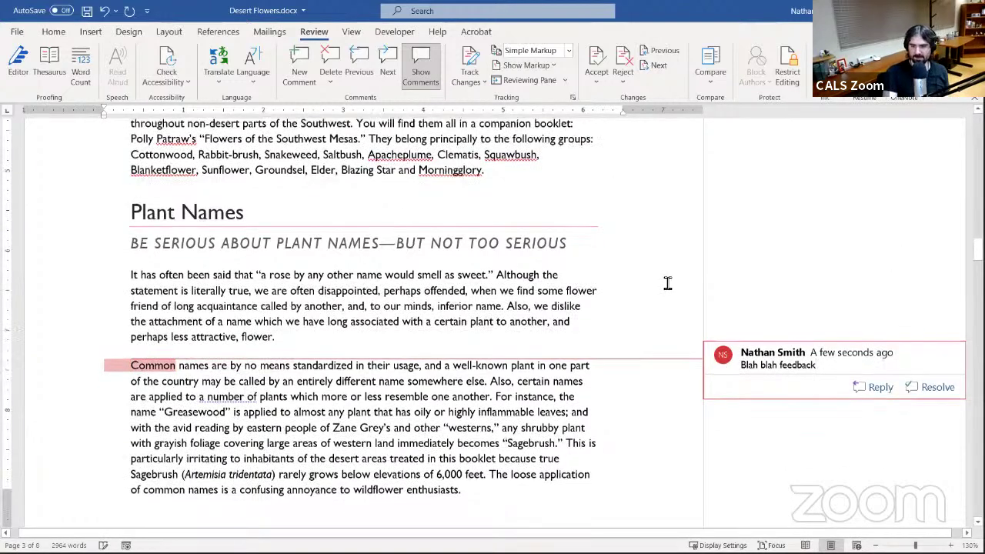
{"action": "scroll", "coordinate": [647, 286], "scroll_direction": "down", "scroll_amount": 15}
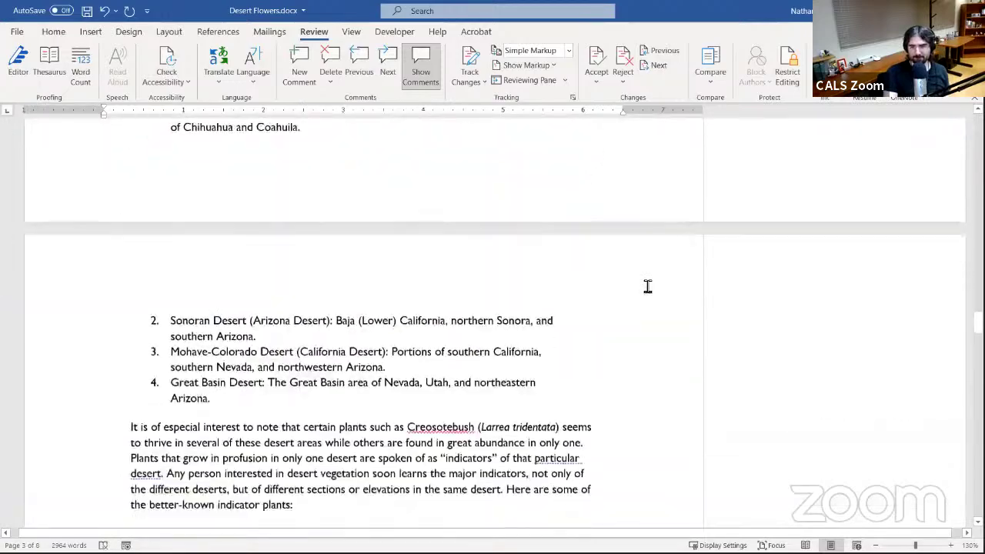
{"action": "scroll", "coordinate": [648, 286], "scroll_direction": "down", "scroll_amount": 5}
{"action": "scroll", "coordinate": [647, 286], "scroll_direction": "up", "scroll_amount": 8}
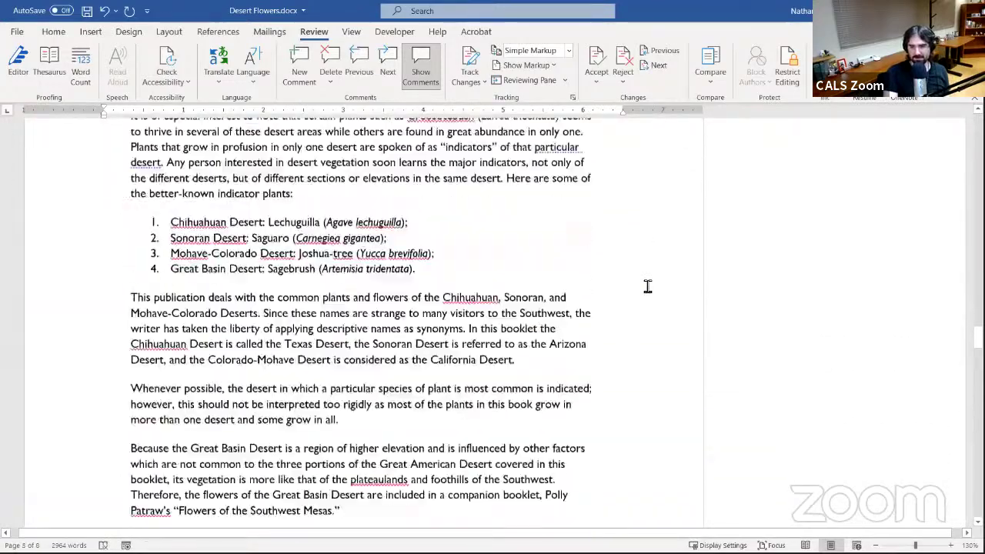
{"action": "scroll", "coordinate": [560, 298], "scroll_direction": "down", "scroll_amount": 6}
{"action": "scroll", "coordinate": [560, 299], "scroll_direction": "down", "scroll_amount": 10}
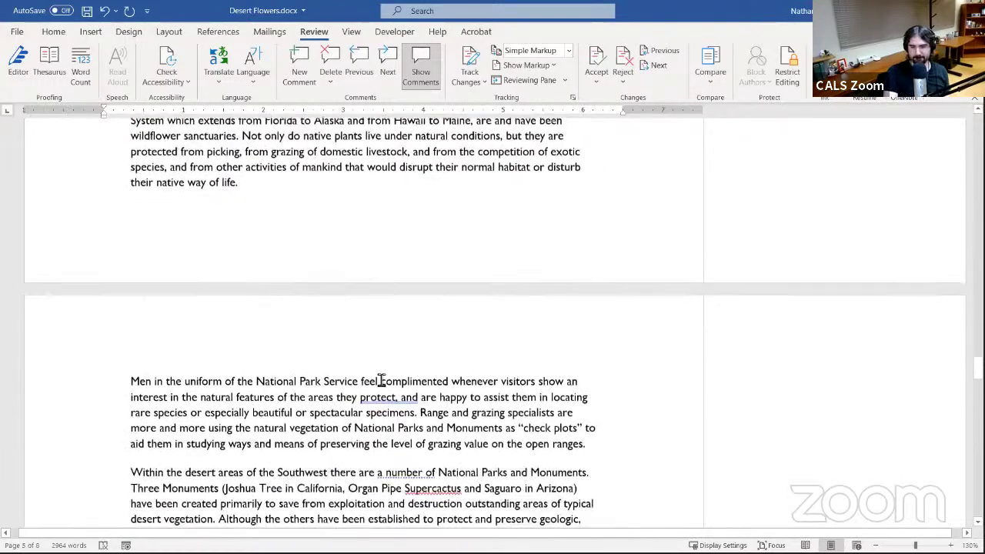
{"action": "scroll", "coordinate": [462, 355], "scroll_direction": "down", "scroll_amount": 9}
{"action": "scroll", "coordinate": [462, 354], "scroll_direction": "up", "scroll_amount": 17}
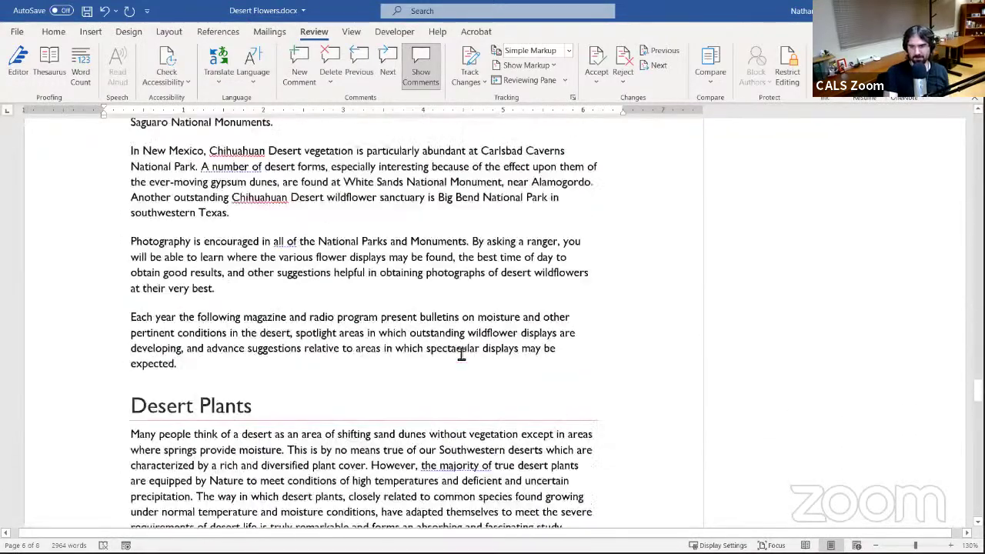
{"action": "scroll", "coordinate": [337, 407], "scroll_direction": "down", "scroll_amount": 4}
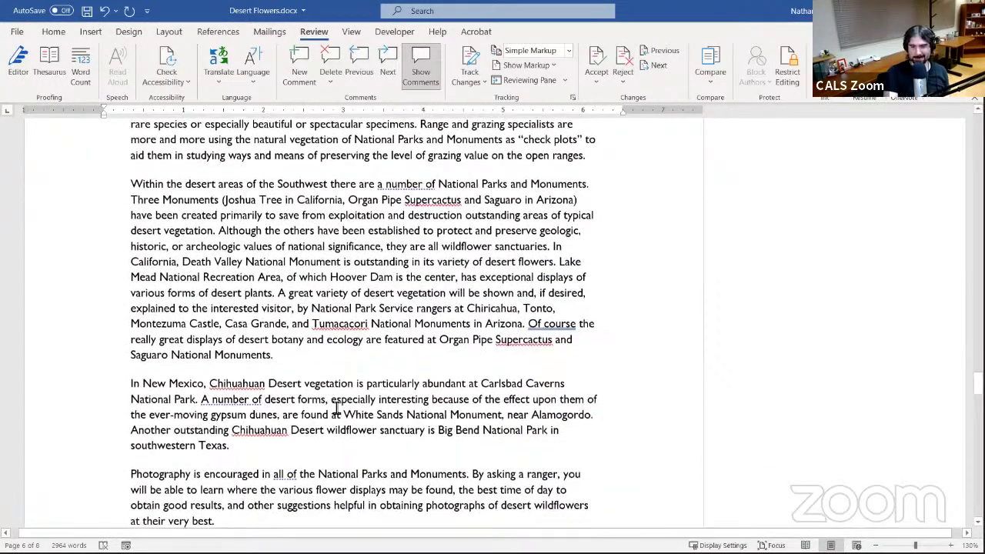
{"action": "left_click", "coordinate": [376, 456]}
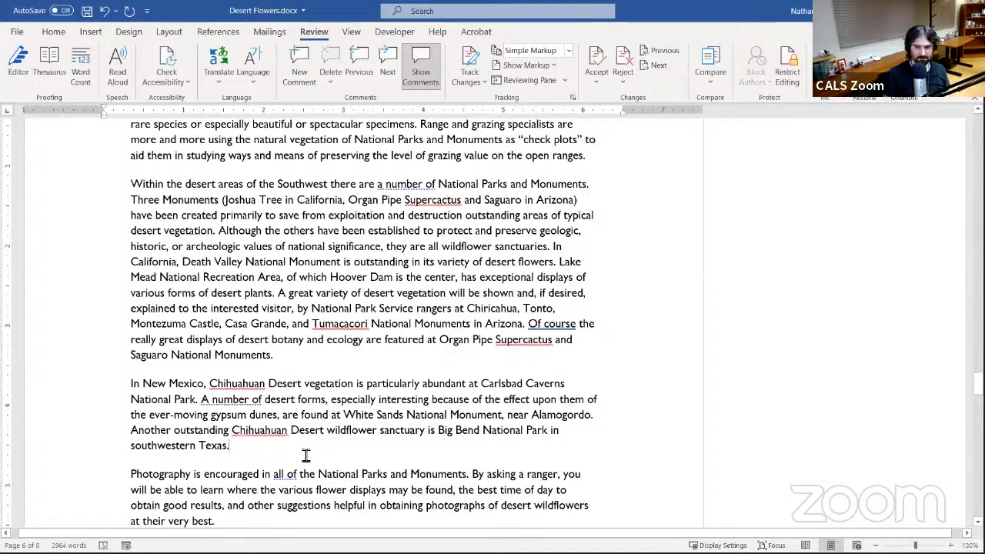
{"action": "left_click", "coordinate": [306, 71]}
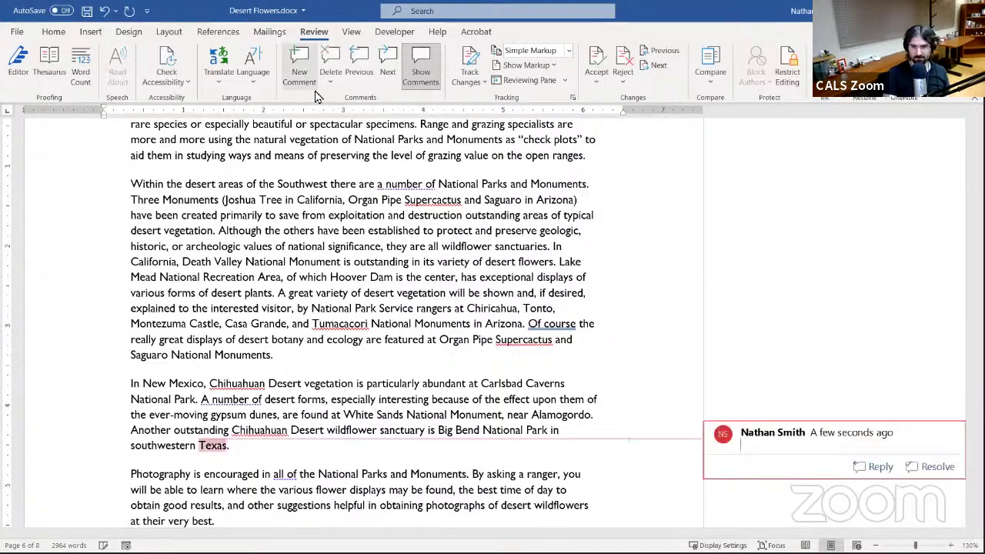
{"action": "type", "text": "Shjould there"}
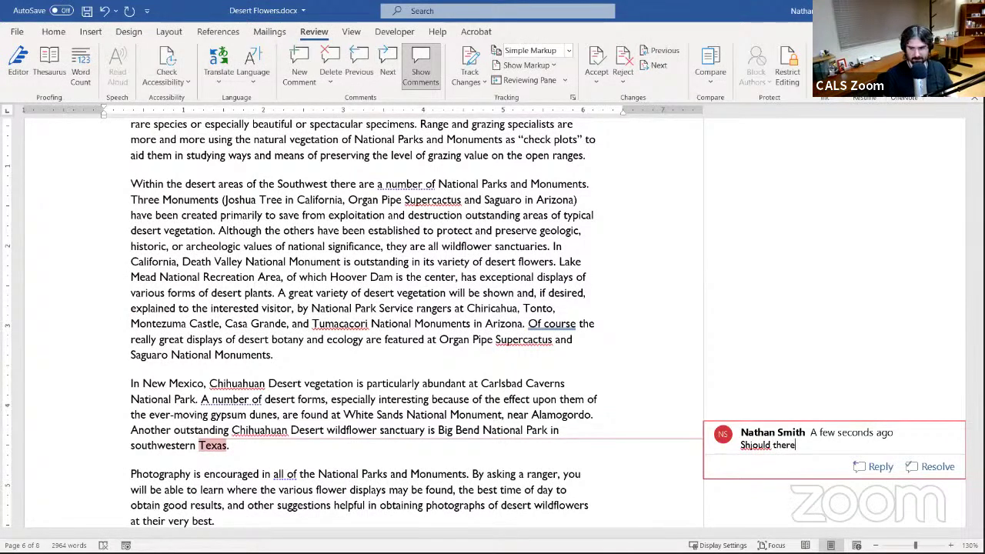
{"action": "key", "text": "ctrl+Left"}
{"action": "key", "text": "Left"}
{"action": "key", "text": "Left"}
{"action": "key", "text": "Left"}
{"action": "key", "text": "Left"}
{"action": "key", "text": "Left"}
{"action": "key", "text": "BackSpace"}
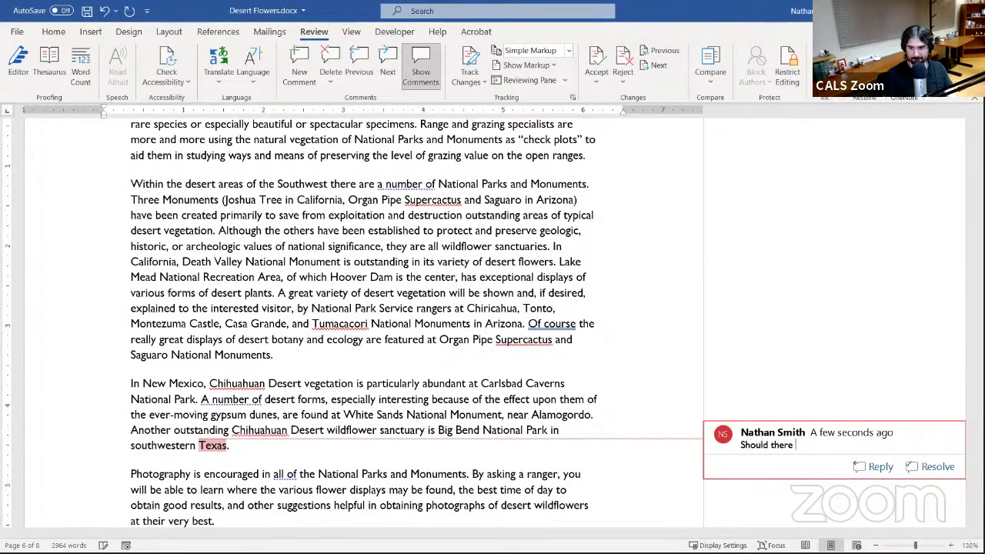
{"action": "type", "text": "be a su"}
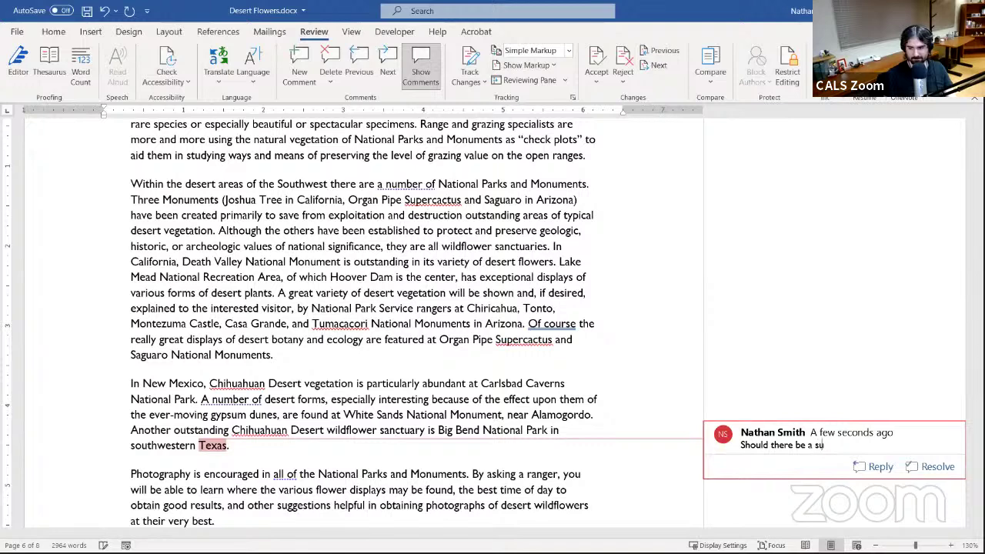
{"action": "type", "text": "bheading here?"}
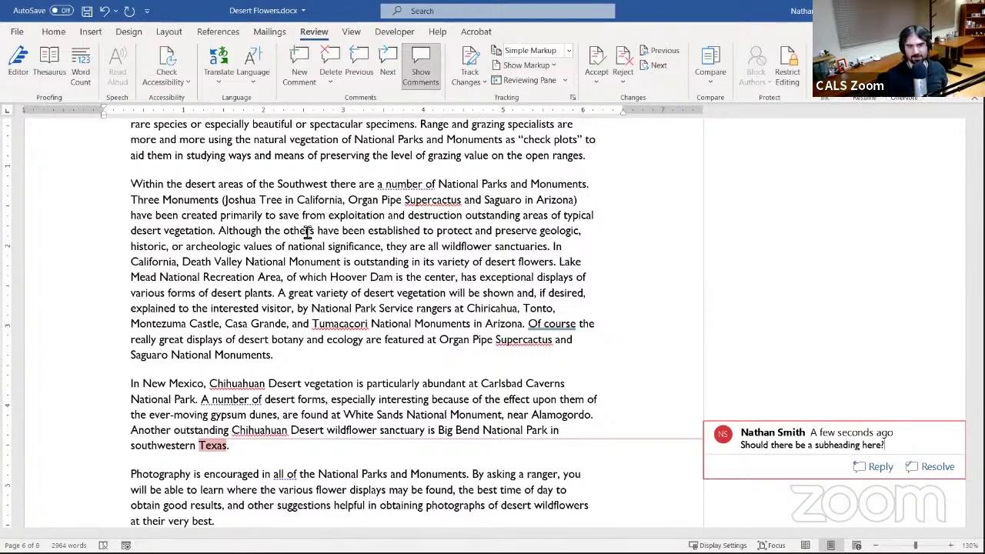
{"action": "left_click", "coordinate": [449, 293]}
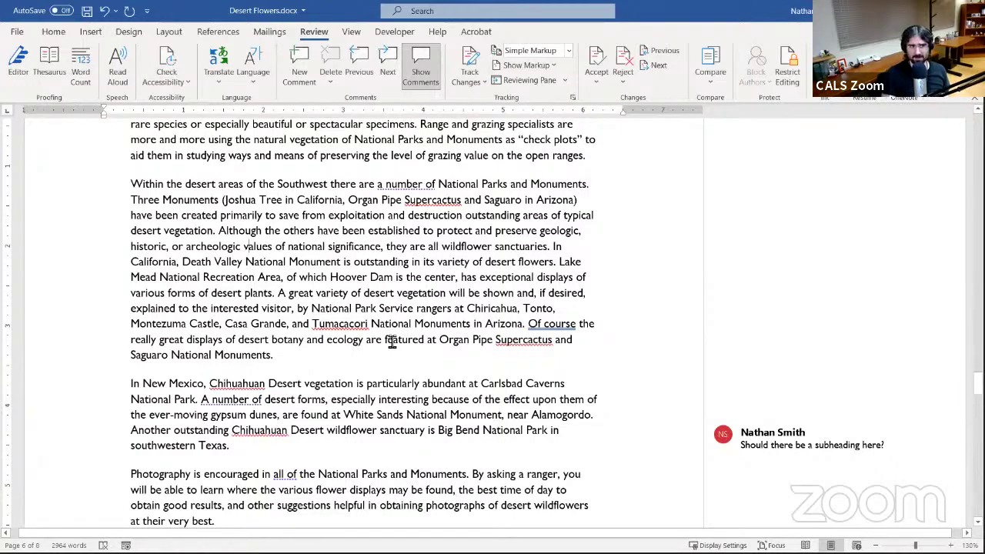
- Go back to the sentence "Find something that looks similar?" and view the comment attached to it
{"action": "scroll", "coordinate": [315, 311], "scroll_direction": "up", "scroll_amount": 20}
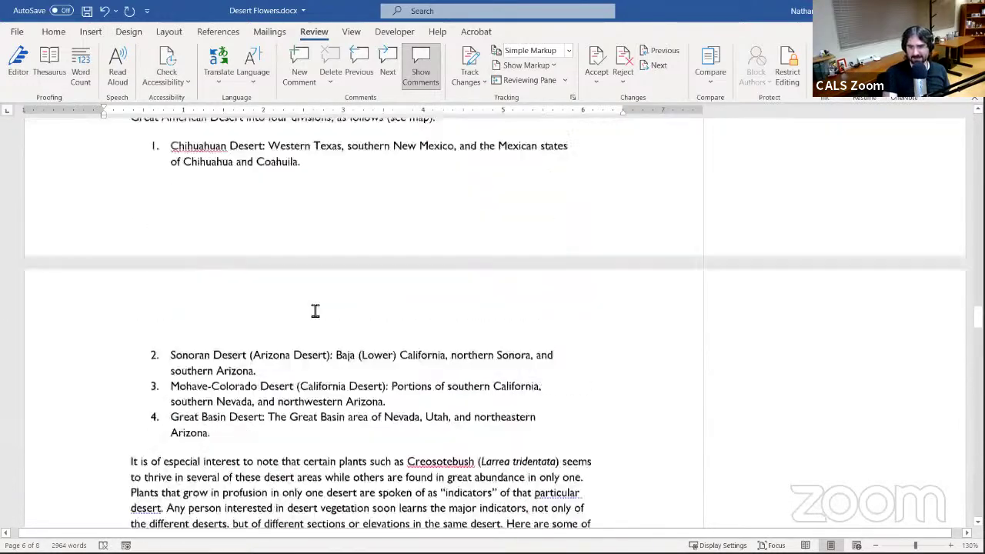
{"action": "scroll", "coordinate": [315, 310], "scroll_direction": "down", "scroll_amount": 15}
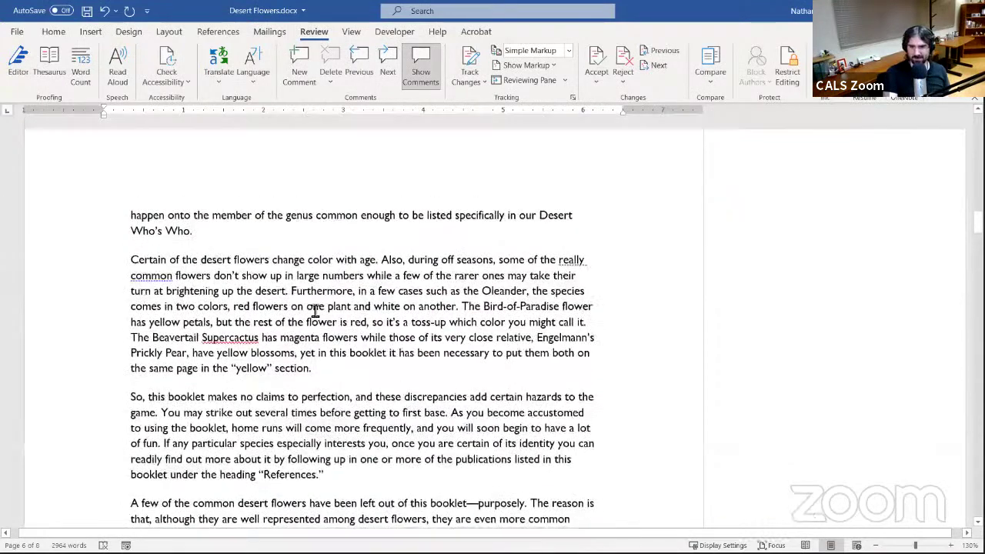
{"action": "scroll", "coordinate": [315, 310], "scroll_direction": "up", "scroll_amount": 4}
{"action": "scroll", "coordinate": [315, 310], "scroll_direction": "up", "scroll_amount": 20}
{"action": "scroll", "coordinate": [315, 310], "scroll_direction": "down", "scroll_amount": 20}
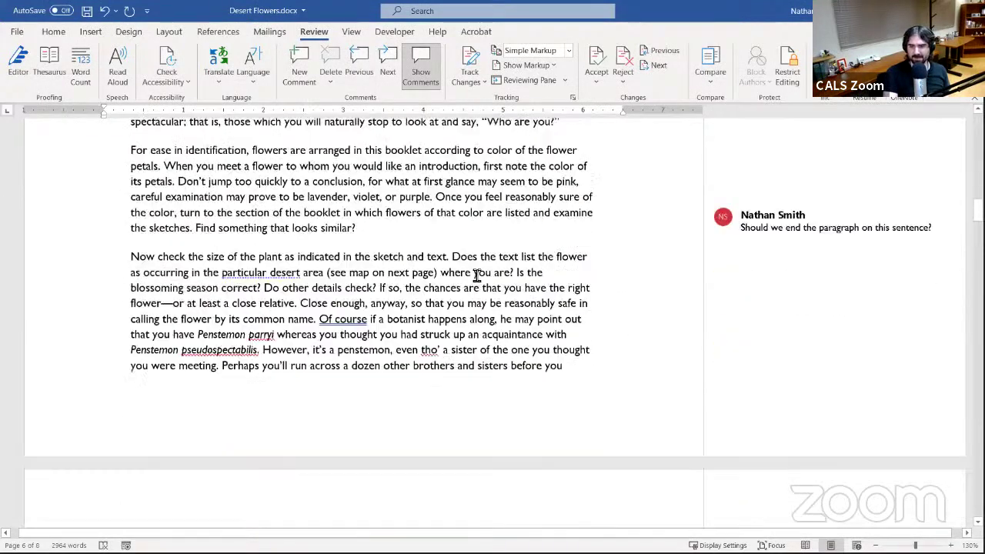
{"action": "left_click", "coordinate": [305, 168]}
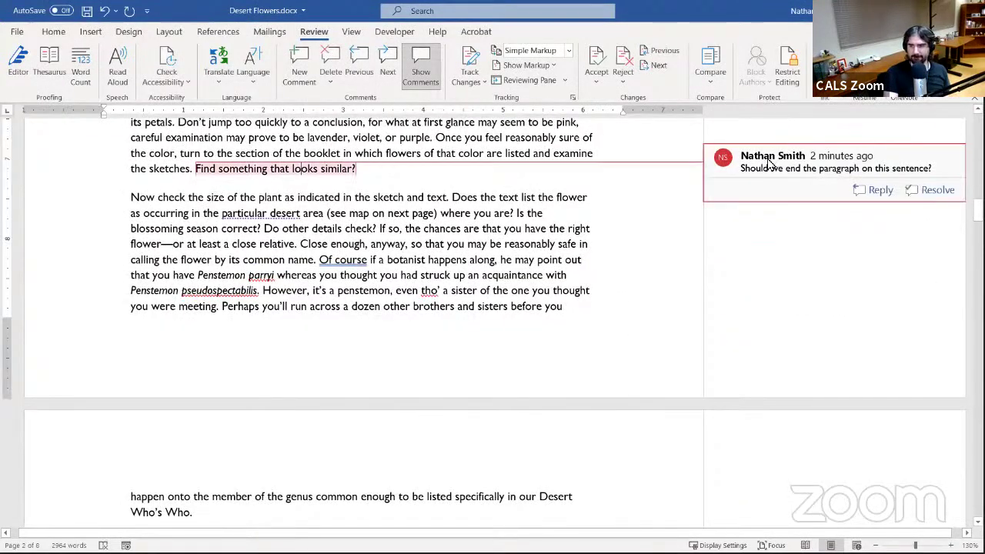
{"action": "left_click", "coordinate": [815, 185]}
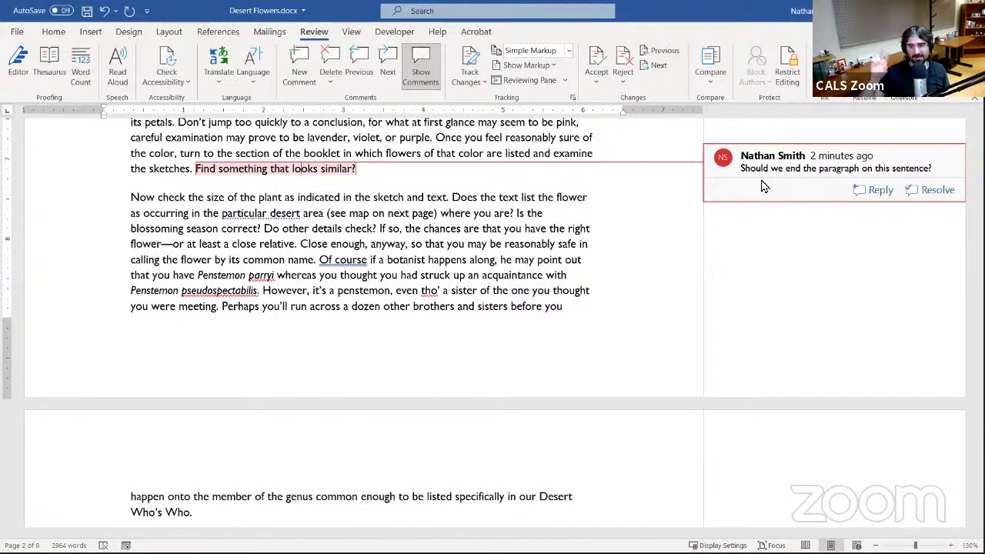
{"action": "left_click", "coordinate": [701, 192]}
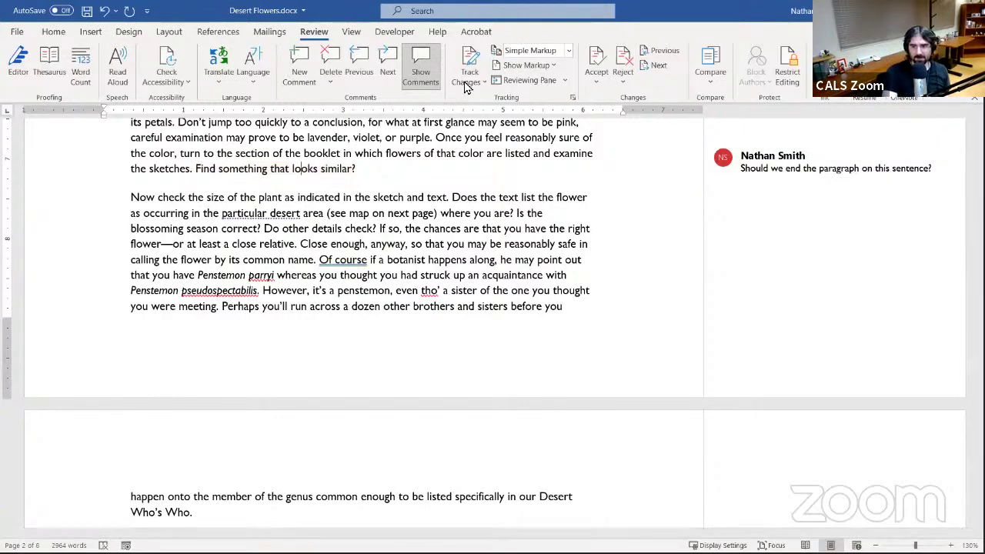
{"action": "scroll", "coordinate": [493, 123], "scroll_direction": "up", "scroll_amount": 8}
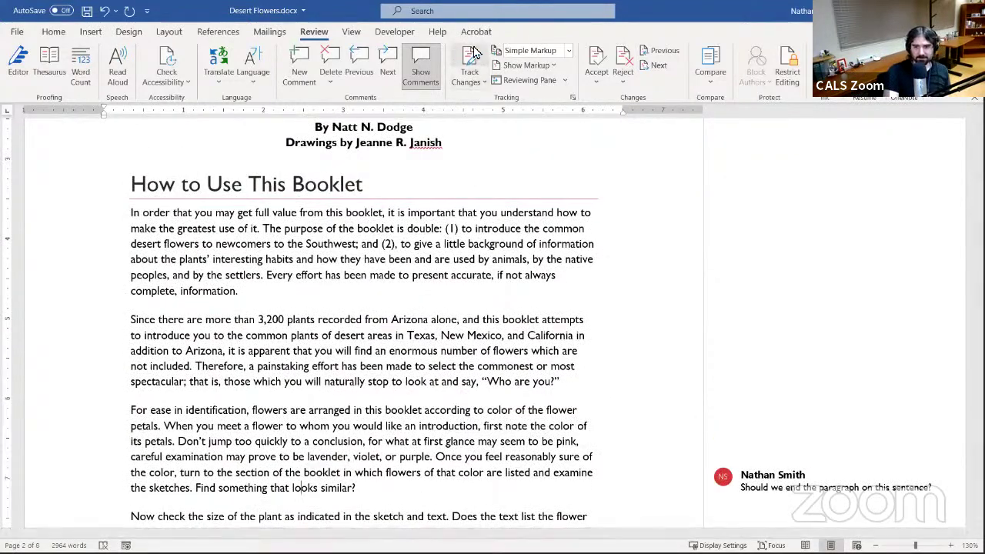
{"action": "scroll", "coordinate": [525, 250], "scroll_direction": "down", "scroll_amount": 15}
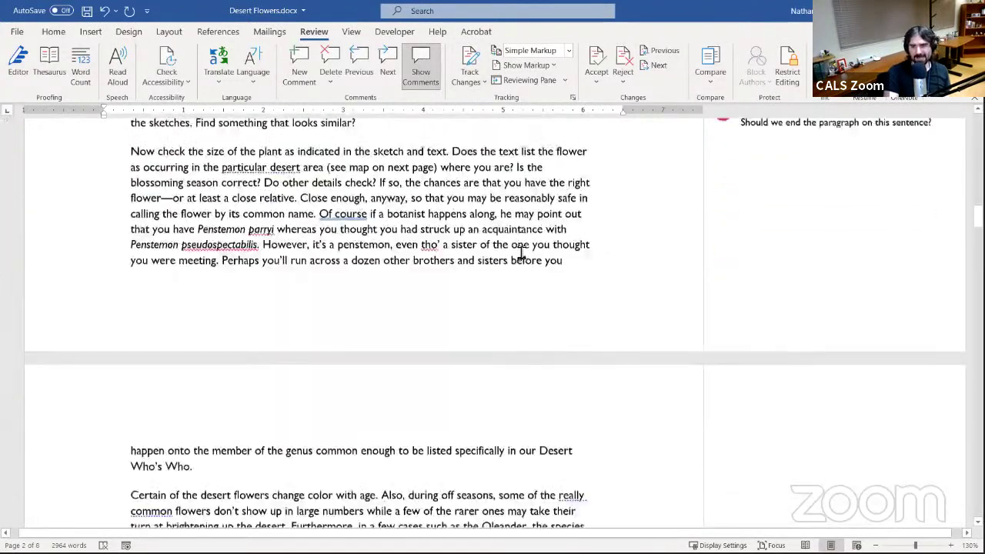
{"action": "scroll", "coordinate": [524, 250], "scroll_direction": "up", "scroll_amount": 18}
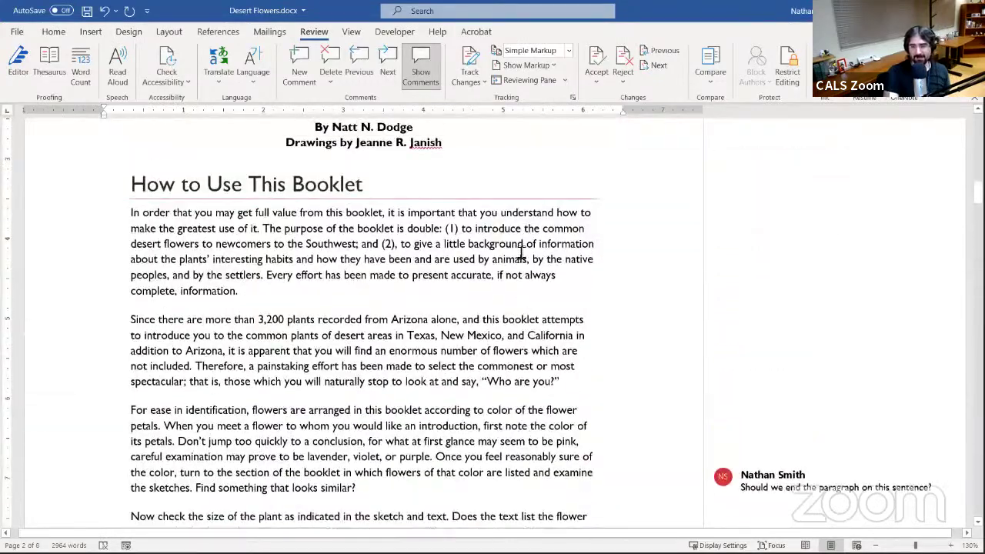
{"action": "scroll", "coordinate": [521, 252], "scroll_direction": "down", "scroll_amount": 16}
{"action": "scroll", "coordinate": [521, 252], "scroll_direction": "up", "scroll_amount": 15}
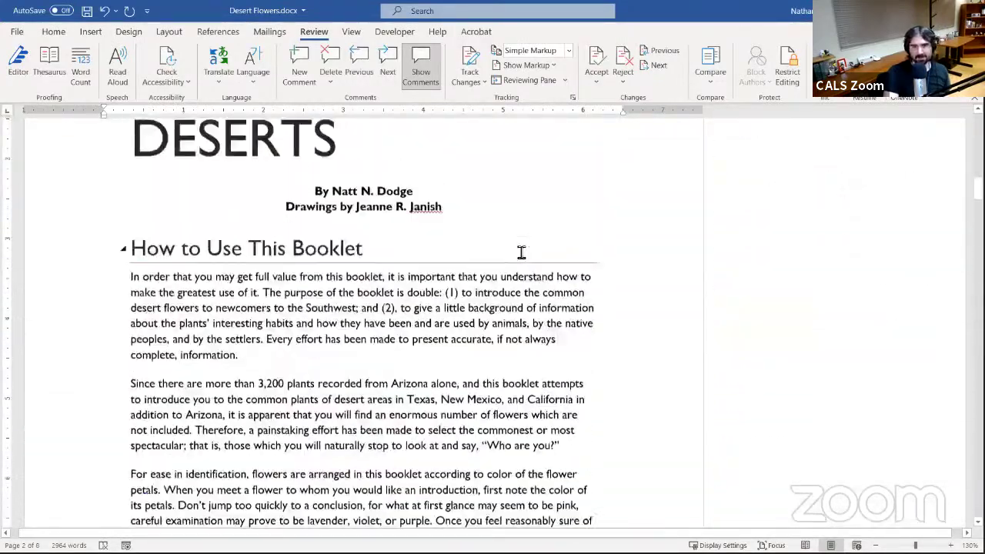
{"action": "scroll", "coordinate": [521, 253], "scroll_direction": "down", "scroll_amount": 10}
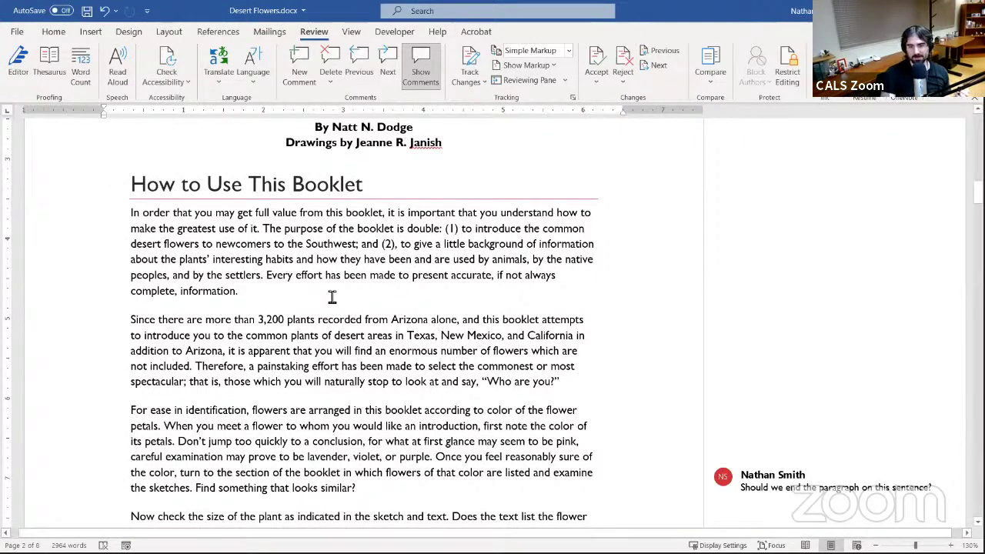
{"action": "scroll", "coordinate": [526, 354], "scroll_direction": "up", "scroll_amount": 6}
{"action": "scroll", "coordinate": [499, 343], "scroll_direction": "down", "scroll_amount": 3}
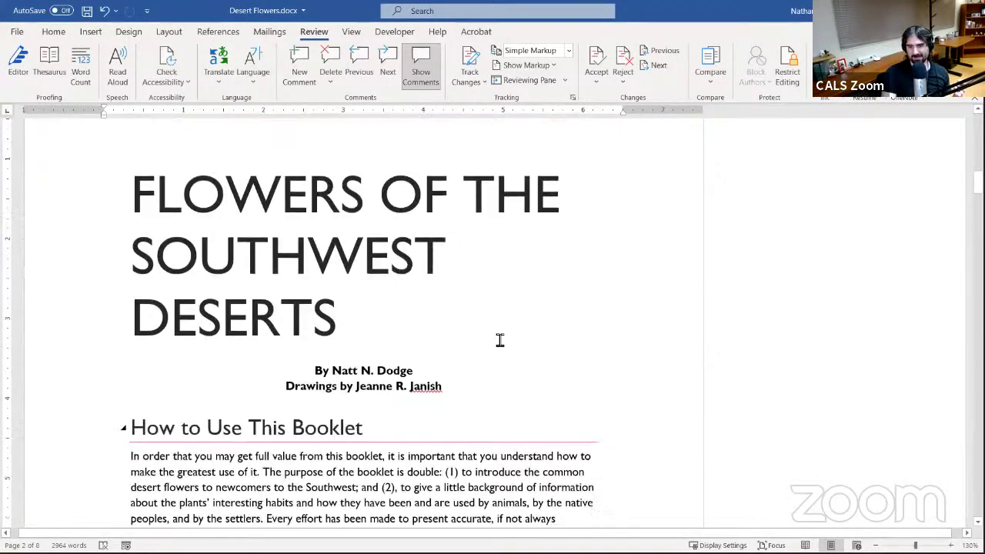
{"action": "scroll", "coordinate": [499, 340], "scroll_direction": "down", "scroll_amount": 8}
{"action": "scroll", "coordinate": [509, 269], "scroll_direction": "up", "scroll_amount": 9}
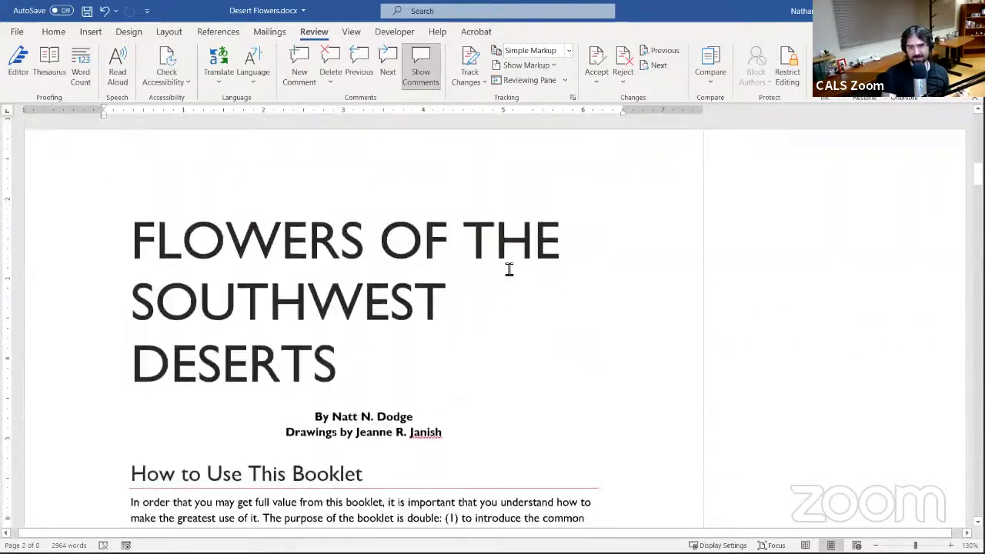
{"action": "scroll", "coordinate": [509, 269], "scroll_direction": "down", "scroll_amount": 10}
{"action": "scroll", "coordinate": [504, 256], "scroll_direction": "up", "scroll_amount": 1}
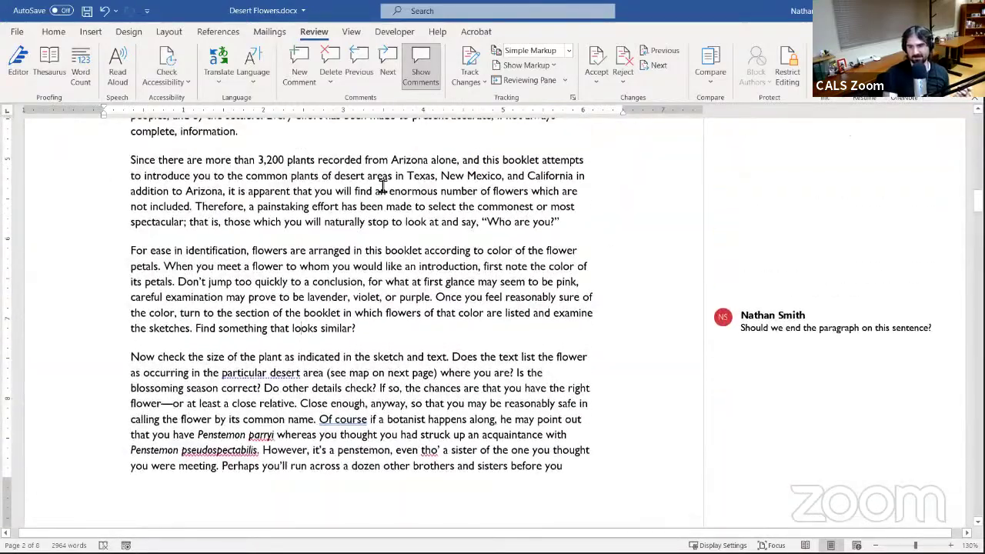
{"action": "scroll", "coordinate": [439, 189], "scroll_direction": "up", "scroll_amount": 4}
{"action": "scroll", "coordinate": [441, 193], "scroll_direction": "down", "scroll_amount": 1}
{"action": "scroll", "coordinate": [441, 192], "scroll_direction": "up", "scroll_amount": 5}
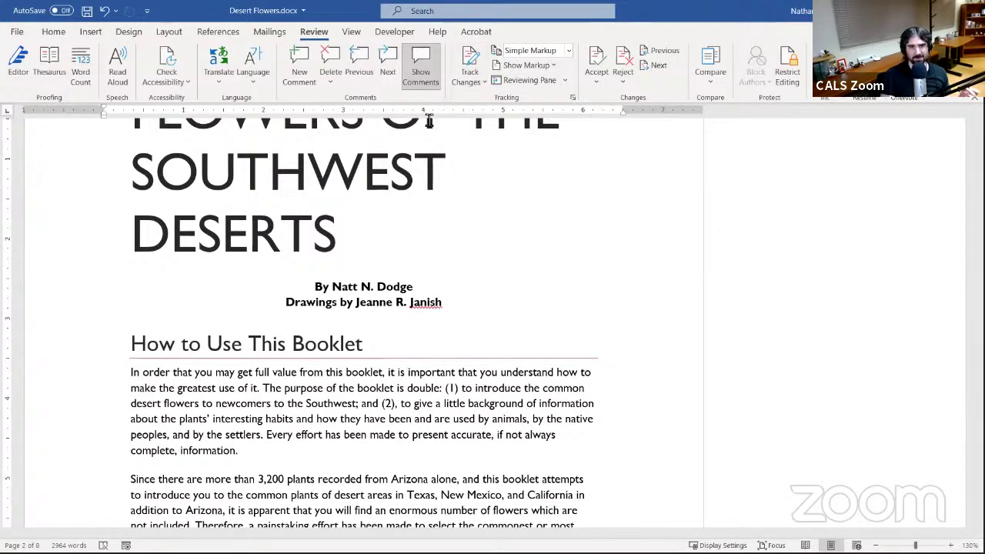
- Turn on Track Changes for the document without locking the tracking
{"action": "left_click", "coordinate": [471, 67]}
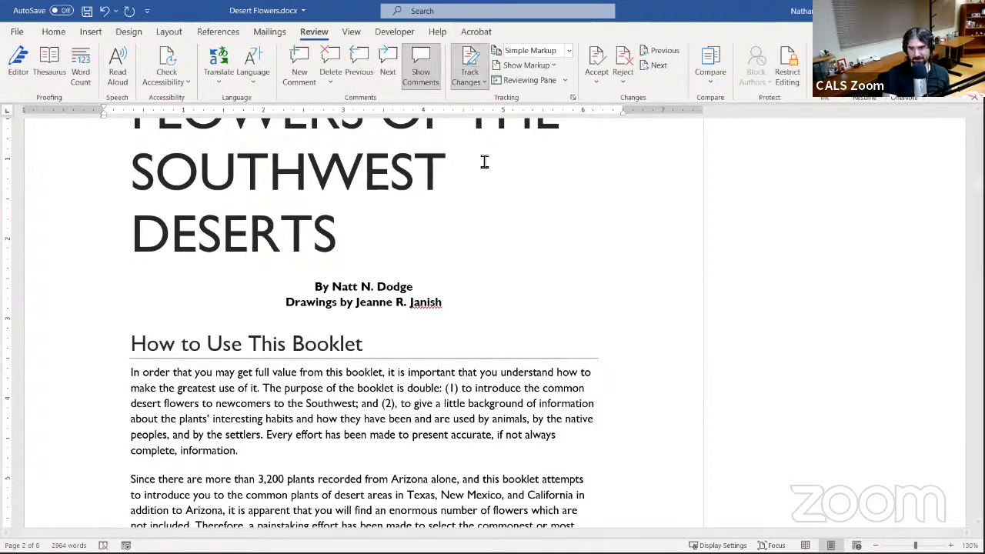
{"action": "left_click", "coordinate": [473, 77]}
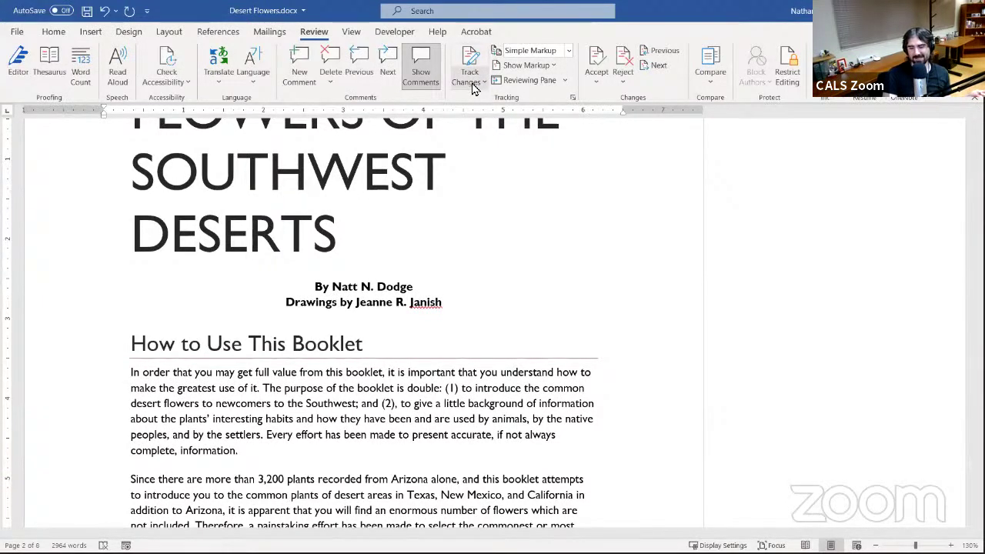
{"action": "left_click", "coordinate": [463, 89]}
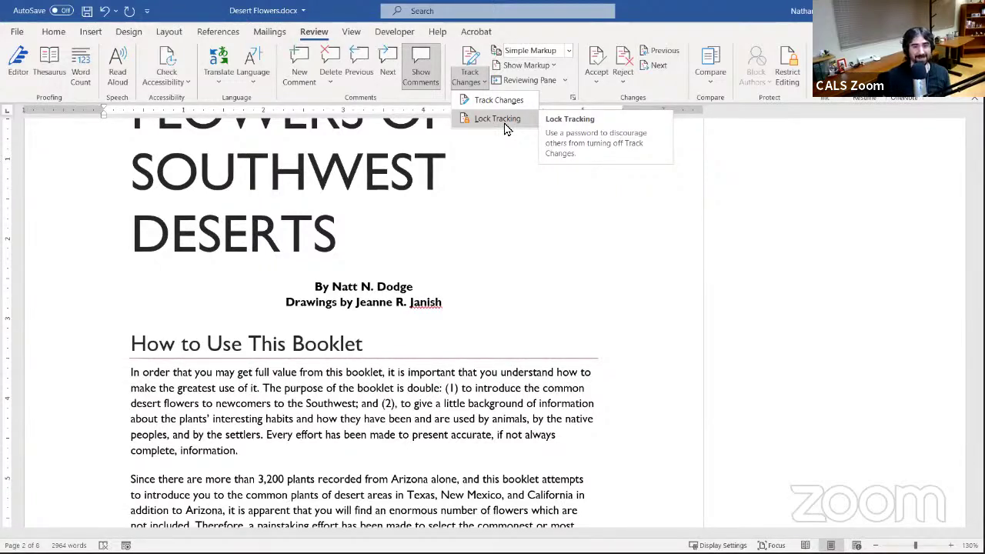
{"action": "left_click", "coordinate": [466, 100]}
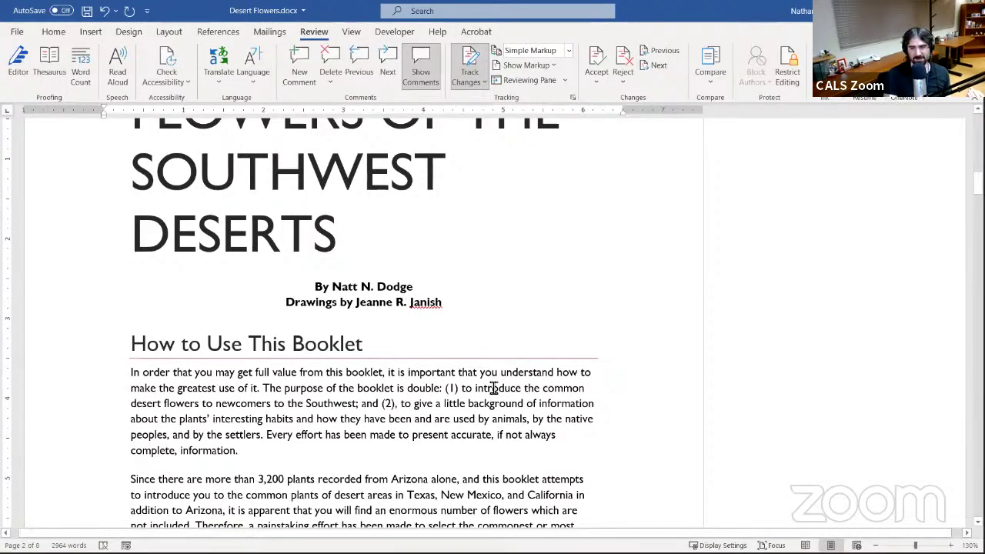
- Add "It's one small step for man; one giant leap for mankind." to the end of the last paragraph before "The Desert—What and Where is It?"
{"action": "scroll", "coordinate": [428, 346], "scroll_direction": "up", "scroll_amount": 3}
{"action": "scroll", "coordinate": [453, 375], "scroll_direction": "down", "scroll_amount": 10}
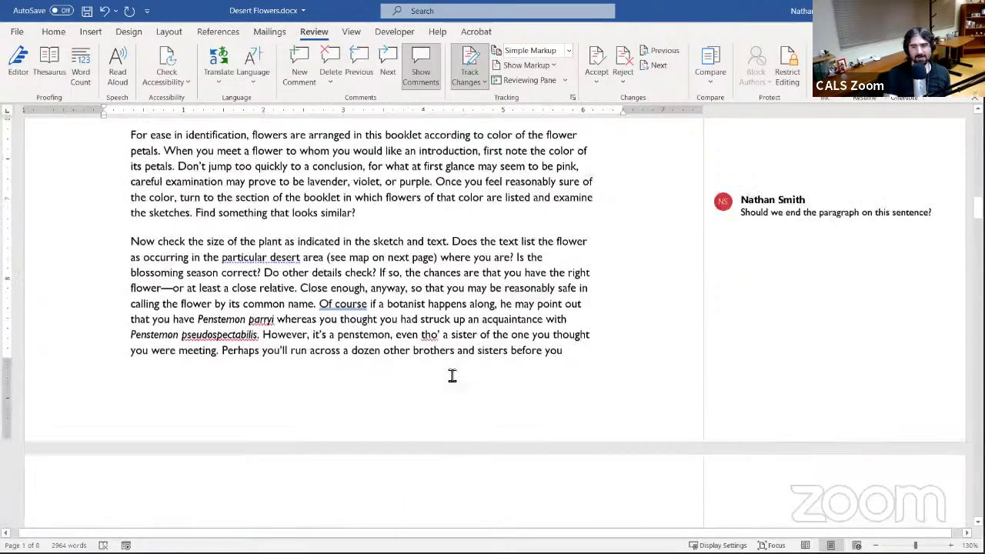
{"action": "scroll", "coordinate": [500, 250], "scroll_direction": "up", "scroll_amount": 3}
{"action": "scroll", "coordinate": [502, 249], "scroll_direction": "down", "scroll_amount": 3}
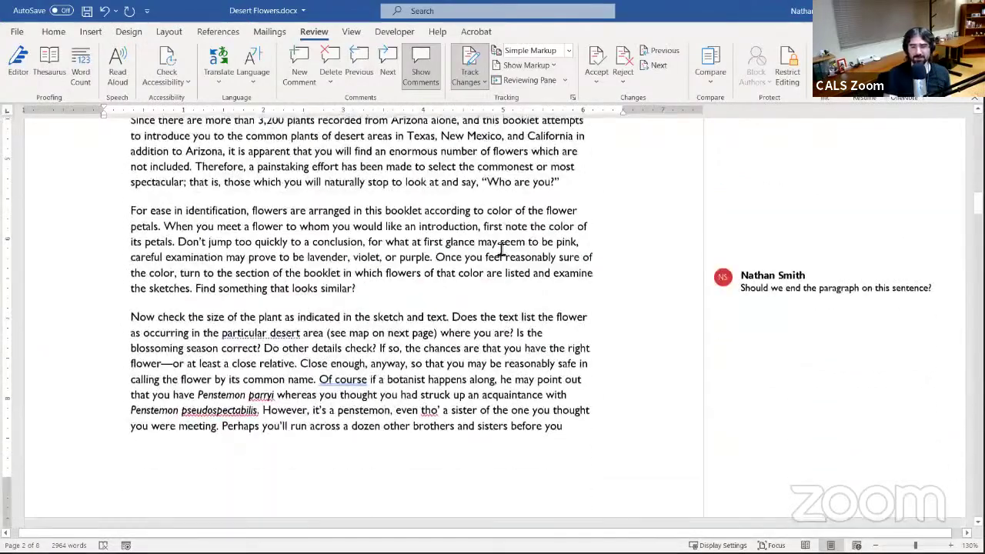
{"action": "scroll", "coordinate": [501, 249], "scroll_direction": "up", "scroll_amount": 5}
{"action": "scroll", "coordinate": [396, 289], "scroll_direction": "down", "scroll_amount": 15}
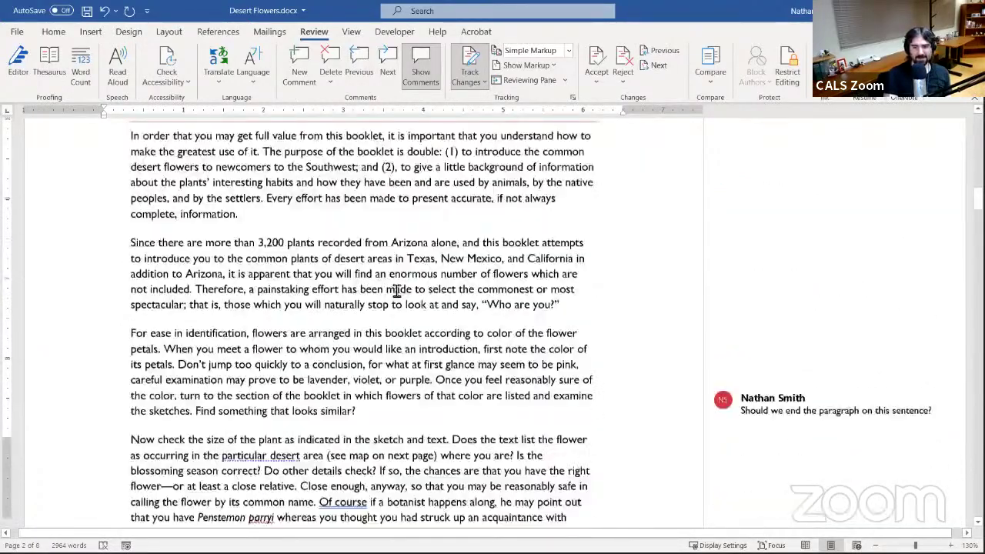
{"action": "scroll", "coordinate": [395, 291], "scroll_direction": "down", "scroll_amount": 20}
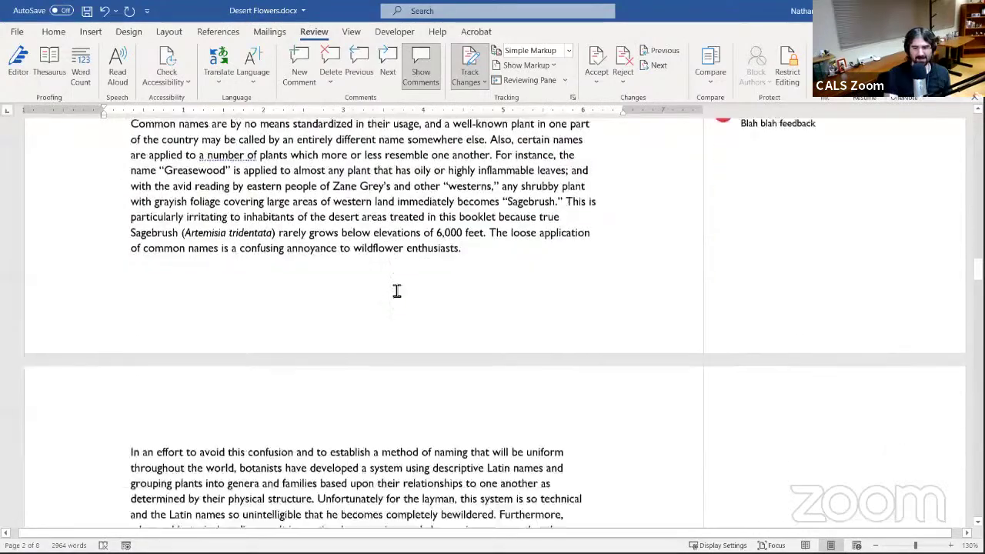
{"action": "scroll", "coordinate": [396, 291], "scroll_direction": "down", "scroll_amount": 18}
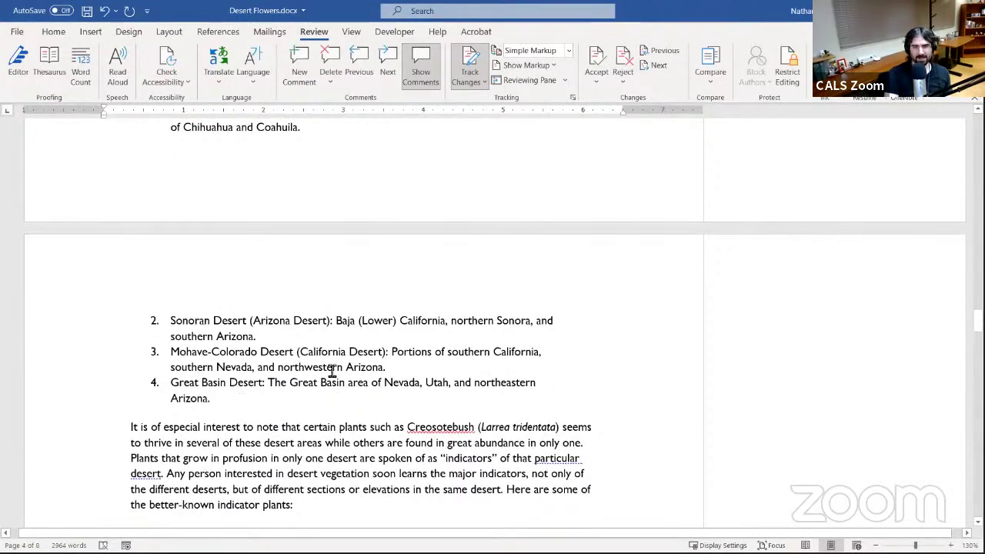
{"action": "scroll", "coordinate": [305, 335], "scroll_direction": "up", "scroll_amount": 7}
{"action": "scroll", "coordinate": [305, 337], "scroll_direction": "up", "scroll_amount": 10}
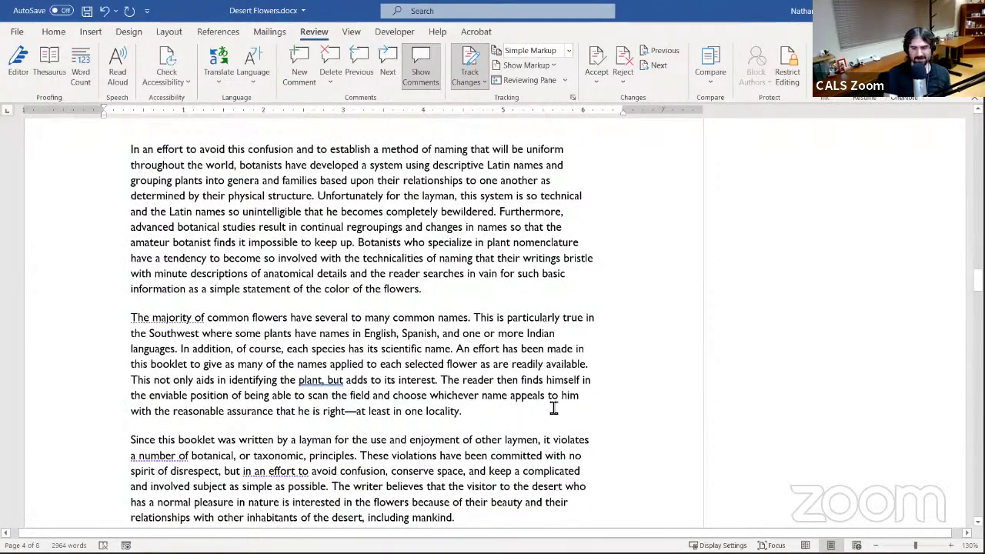
{"action": "scroll", "coordinate": [454, 387], "scroll_direction": "down", "scroll_amount": 1}
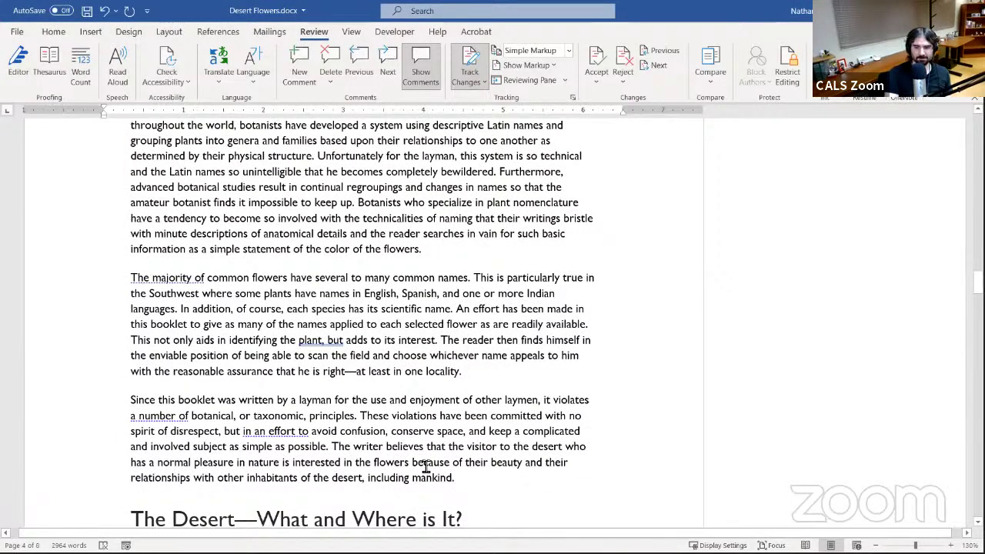
{"action": "left_click", "coordinate": [524, 482]}
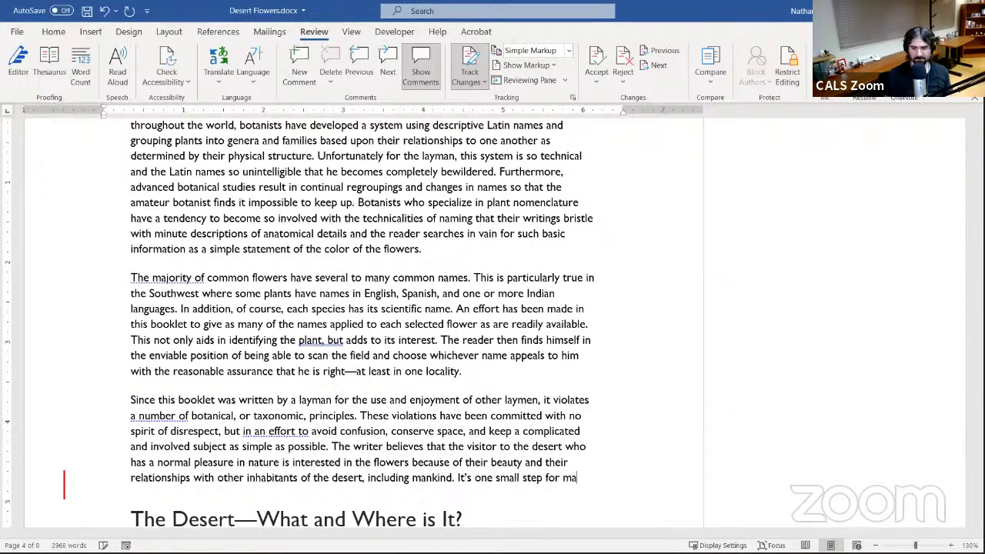
{"action": "type", "text": "It's one small step for man; "}
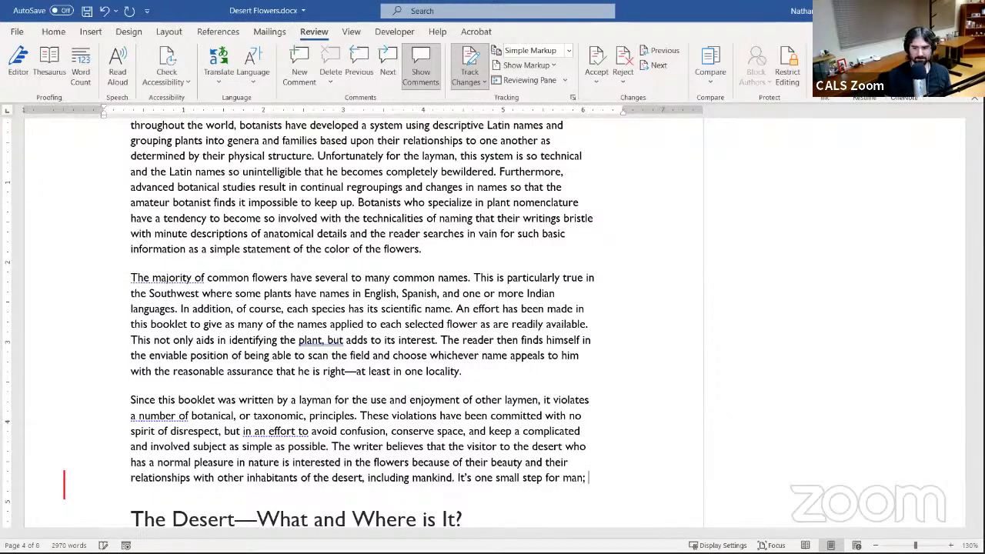
{"action": "type", "text": "one gi"}
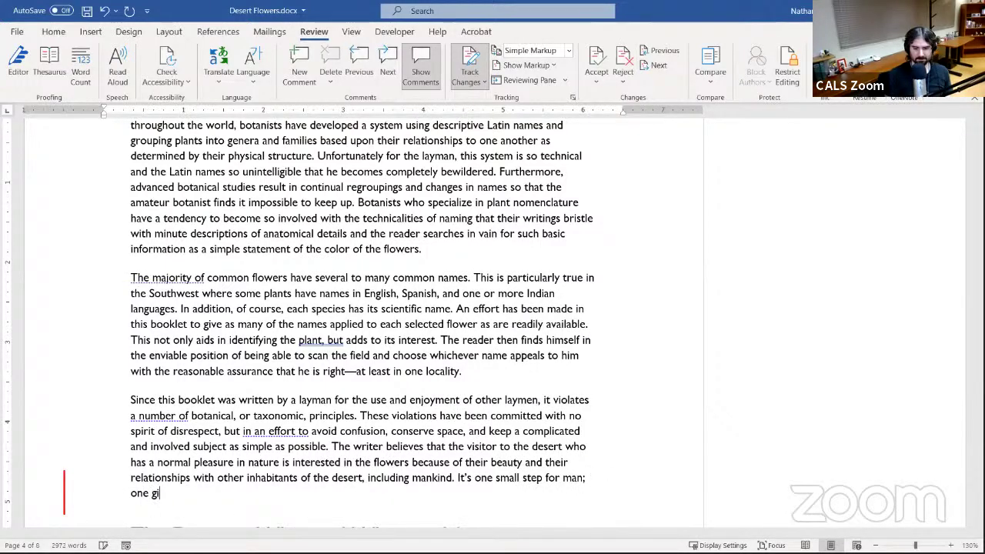
{"action": "type", "text": "ant leap for mankind."}
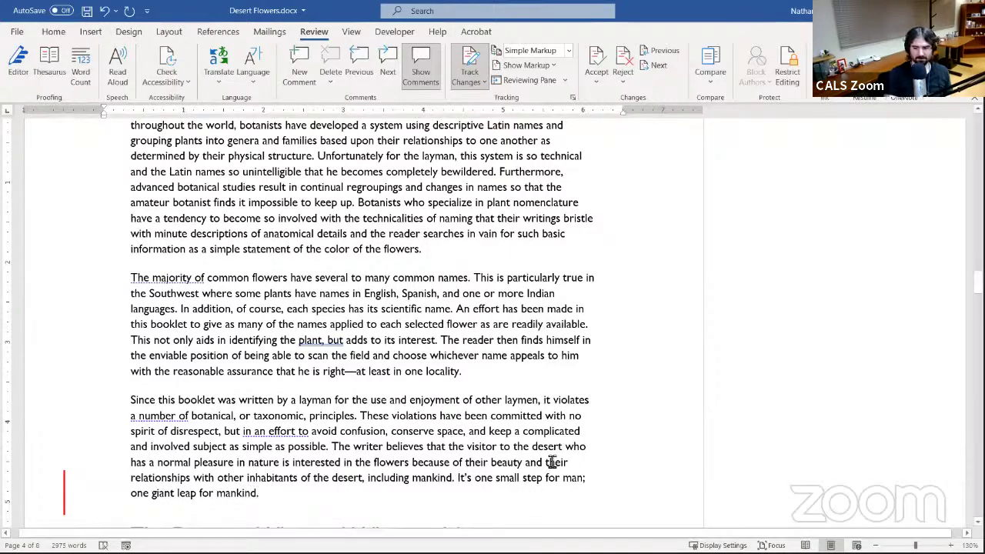
- Replace "may" with "would" in the question about recognizing a desert, in the first paragraph under "The Desert—What and Where is It?"
{"action": "scroll", "coordinate": [554, 462], "scroll_direction": "down", "scroll_amount": 8}
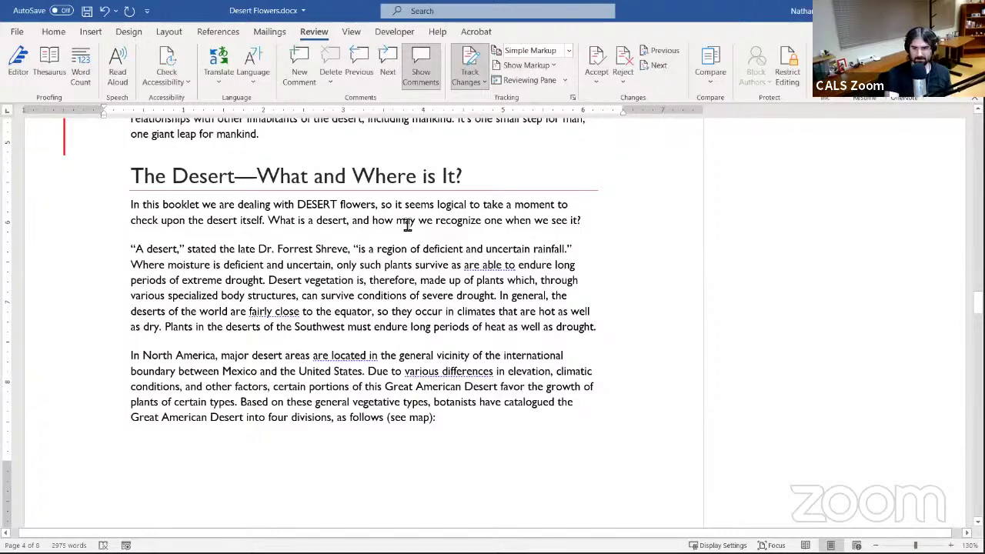
{"action": "mouse_move", "coordinate": [404, 223]}
{"action": "left_mouse_down"}
{"action": "mouse_move", "coordinate": [567, 223]}
{"action": "mouse_move", "coordinate": [367, 218]}
{"action": "mouse_move", "coordinate": [422, 221]}
{"action": "left_mouse_up"}
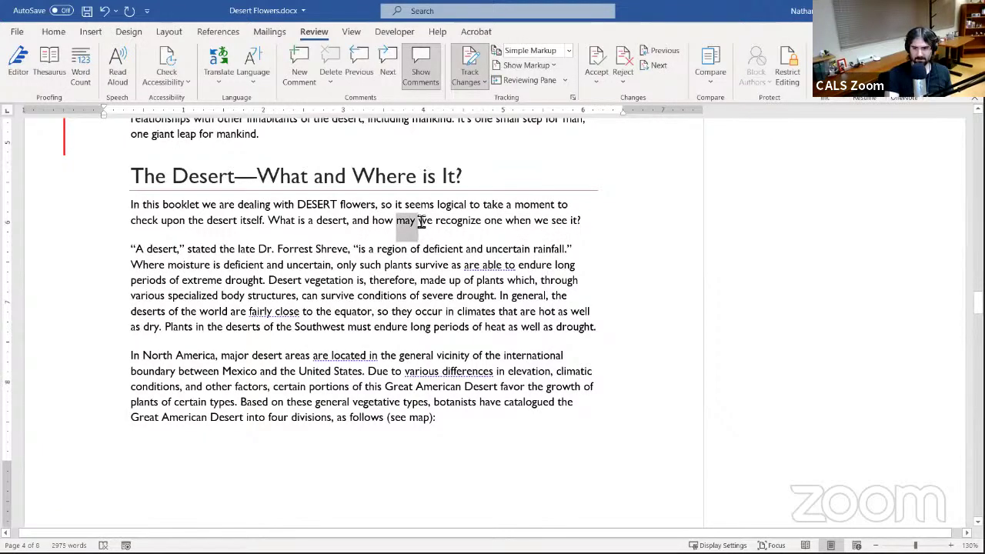
{"action": "type", "text": "wou"}
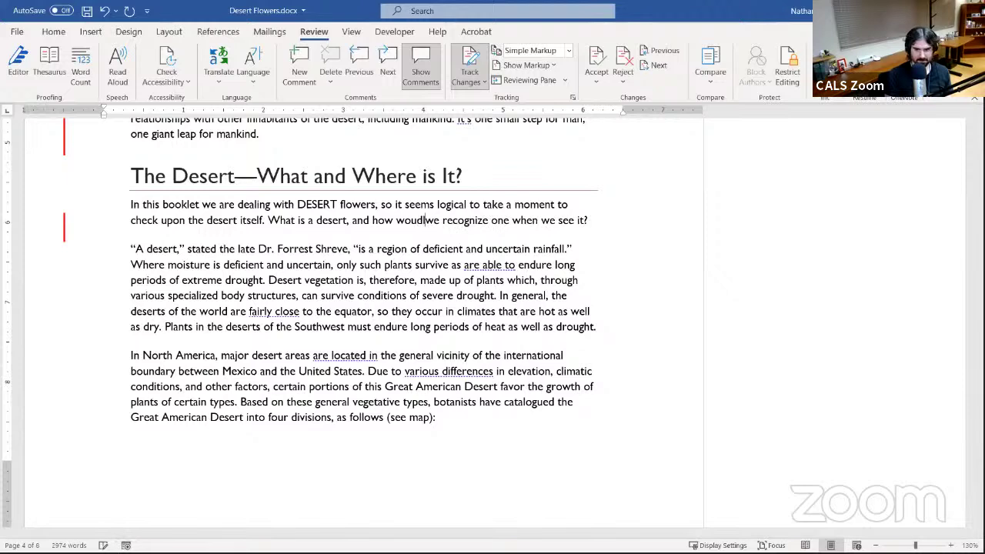
{"action": "type", "text": "ld"}
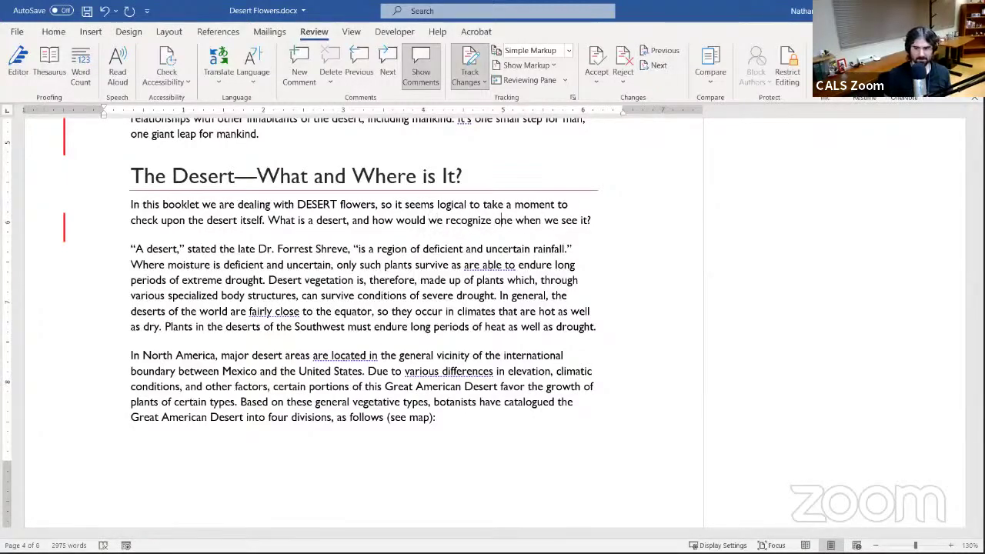
- Reword the end of the same question from "when we see it?" to "if we saw it?"
{"action": "key", "text": "Delete"}
{"action": "key", "text": "Delete"}
{"action": "key", "text": "Delete"}
{"action": "key", "text": "Delete"}
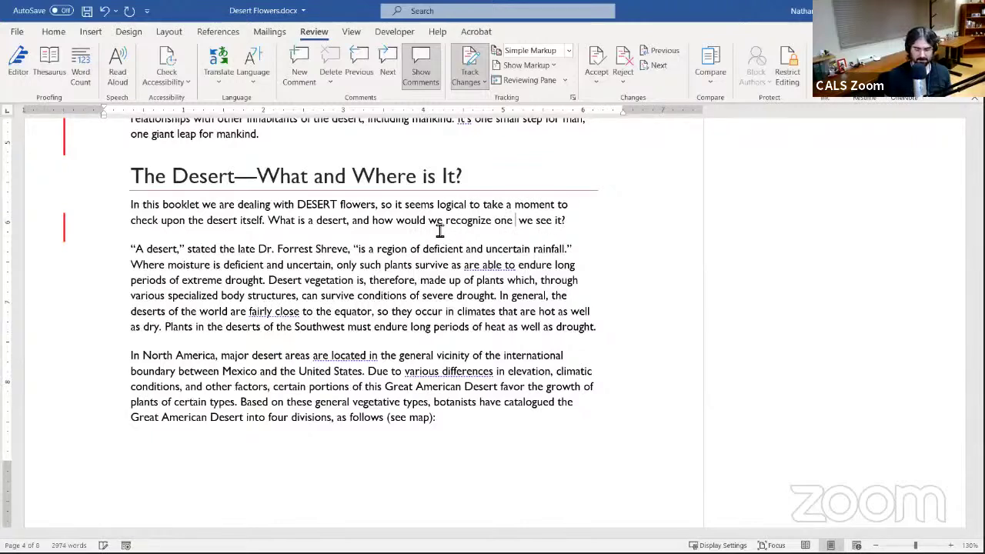
{"action": "type", "text": "if"}
{"action": "key", "text": "Delete"}
{"action": "key", "text": "Delete"}
{"action": "key", "text": "Delete"}
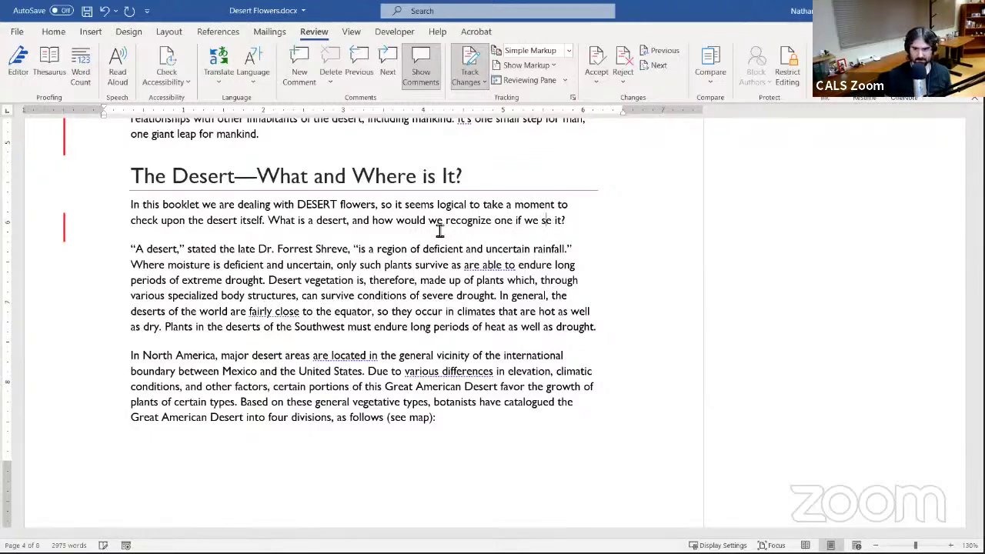
{"action": "type", "text": "saw"}
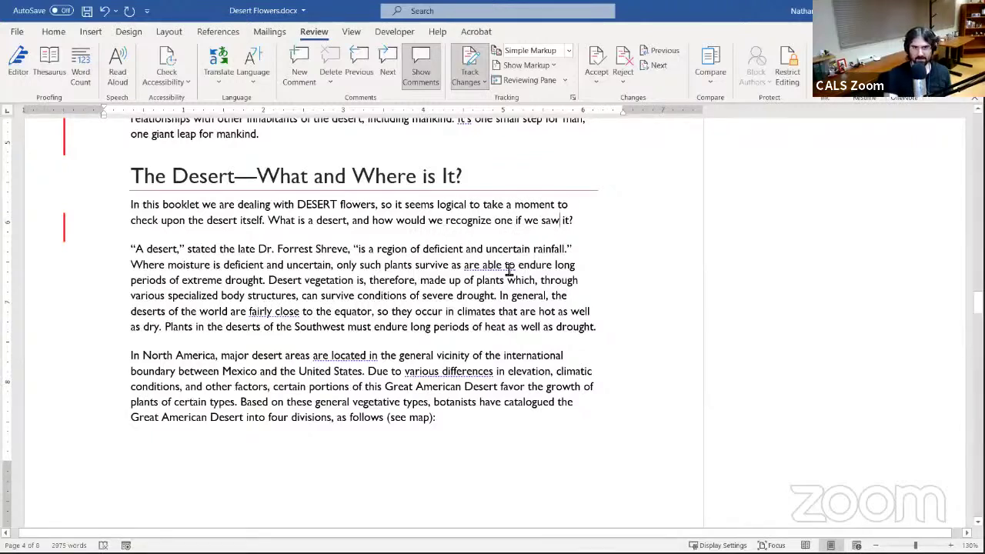
- Add a fifth item to the list of desert divisions, reading "Tatooine: The desert planet of Tatooine, in the Outer Rim."
{"action": "scroll", "coordinate": [446, 273], "scroll_direction": "down", "scroll_amount": 10}
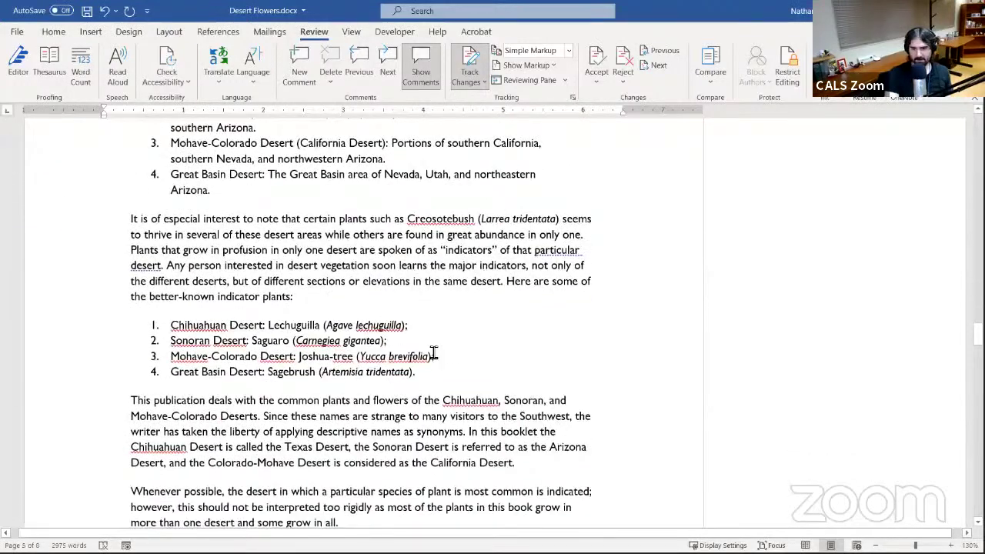
{"action": "left_click", "coordinate": [365, 191]}
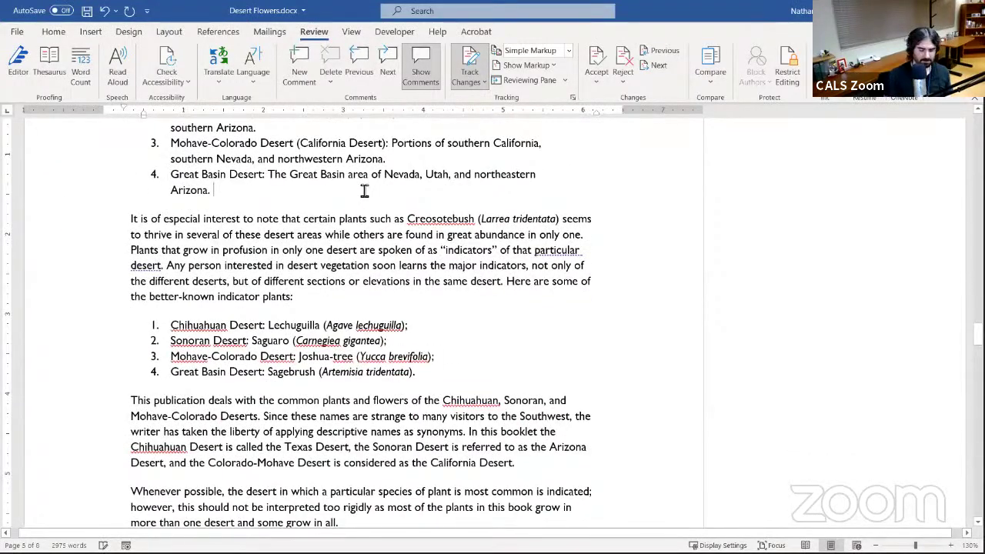
{"action": "key", "text": "Return"}
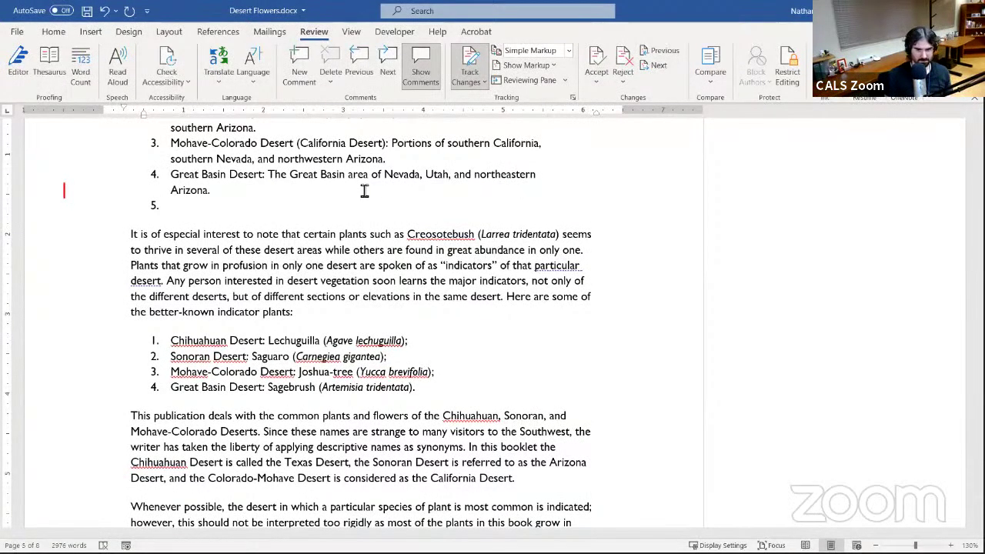
{"action": "type", "text": "Tatooine"}
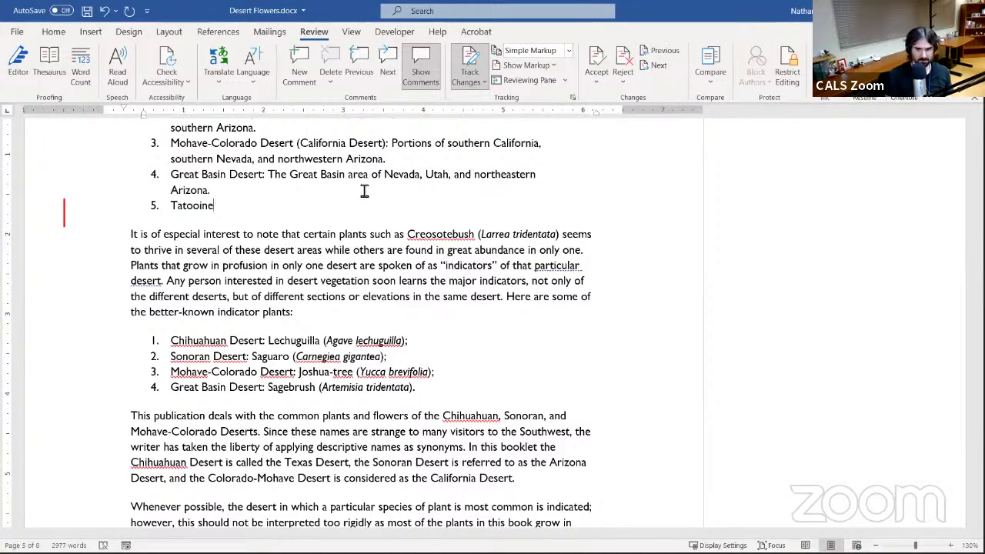
{"action": "type", "text": ": The des"}
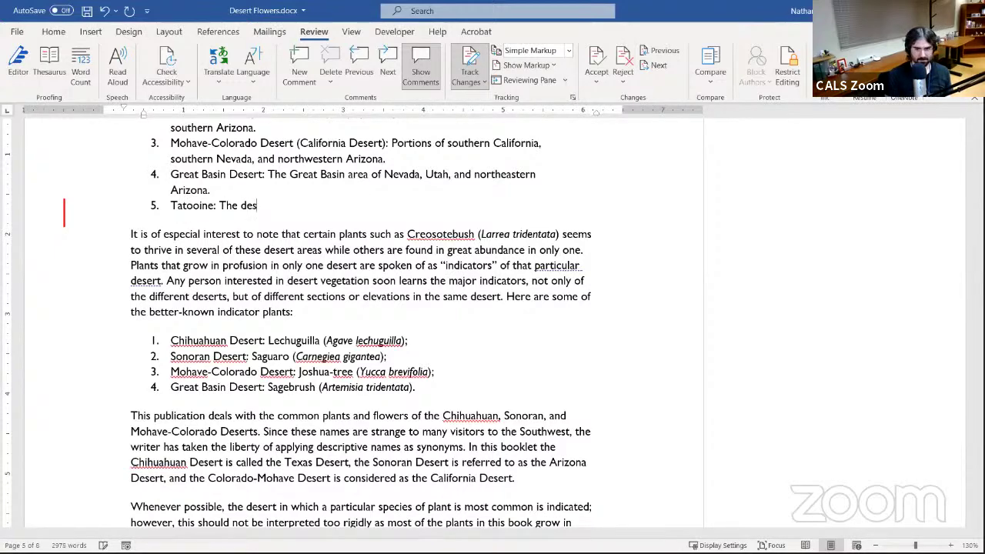
{"action": "type", "text": "ert planet of"}
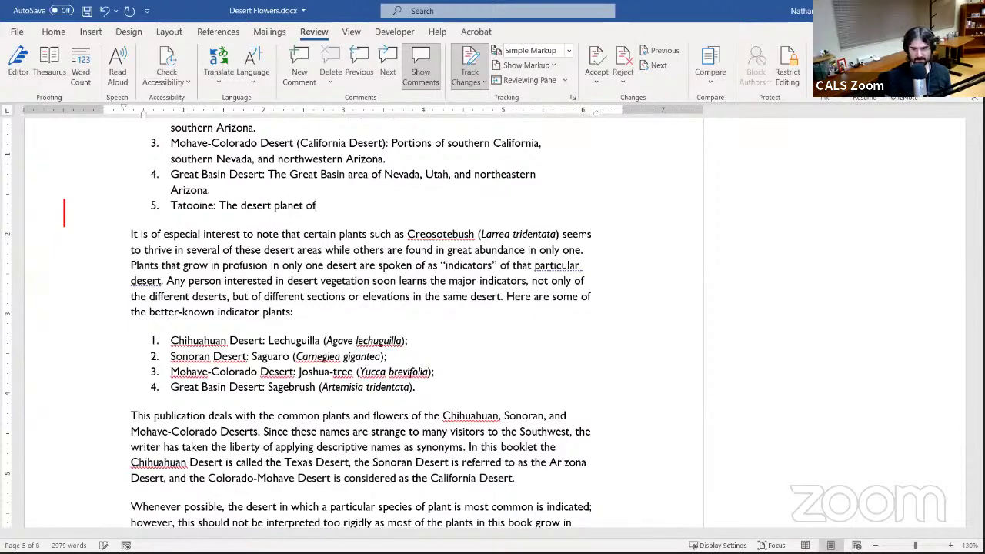
{"action": "type", "text": " Tatoo"}
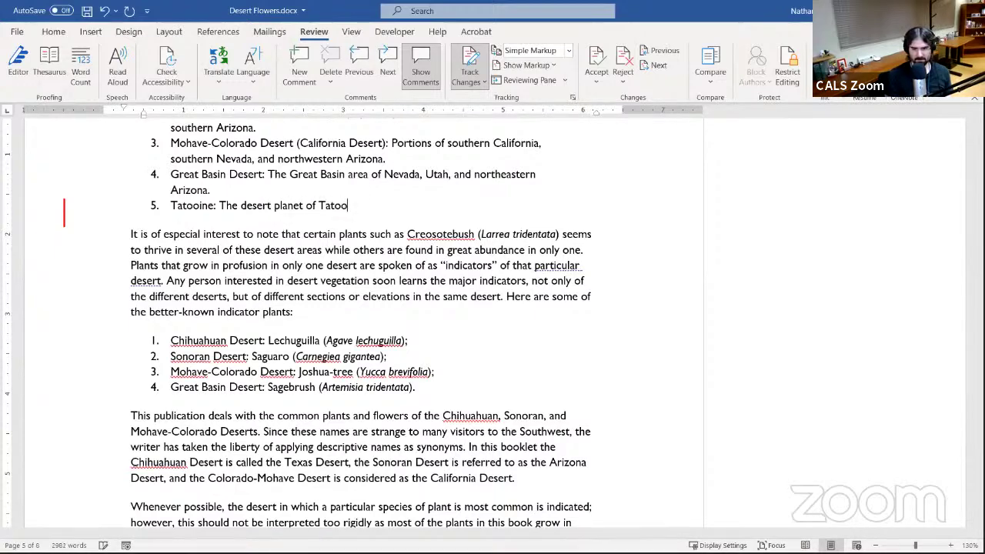
{"action": "type", "text": "ine in the O"}
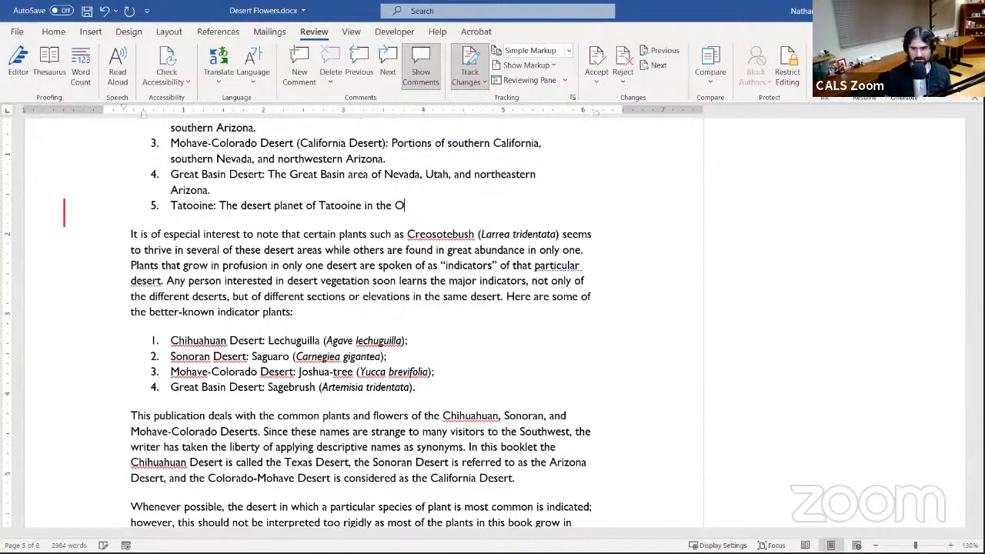
{"action": "type", "text": "uter Rim."}
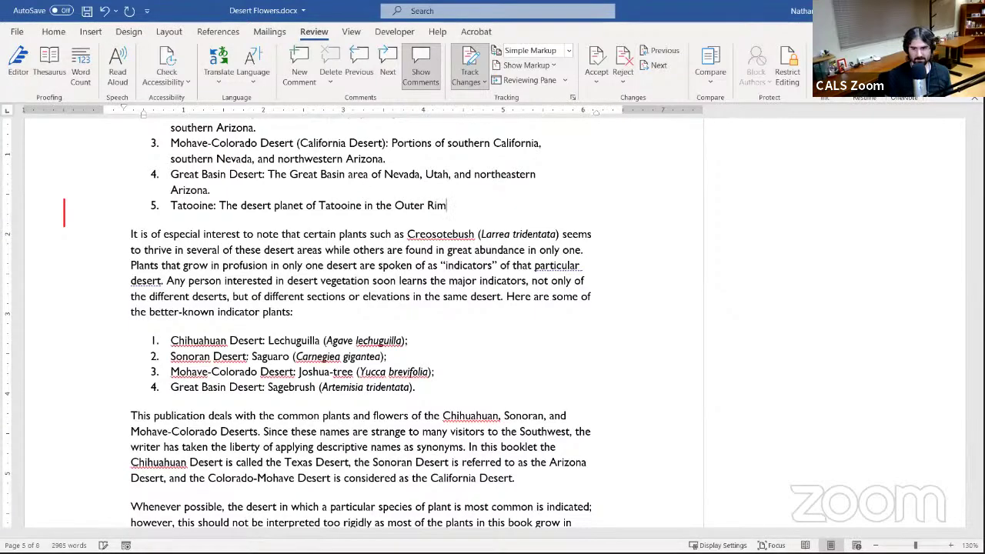
{"action": "left_click", "coordinate": [362, 206]}
{"action": "type", "text": ","}
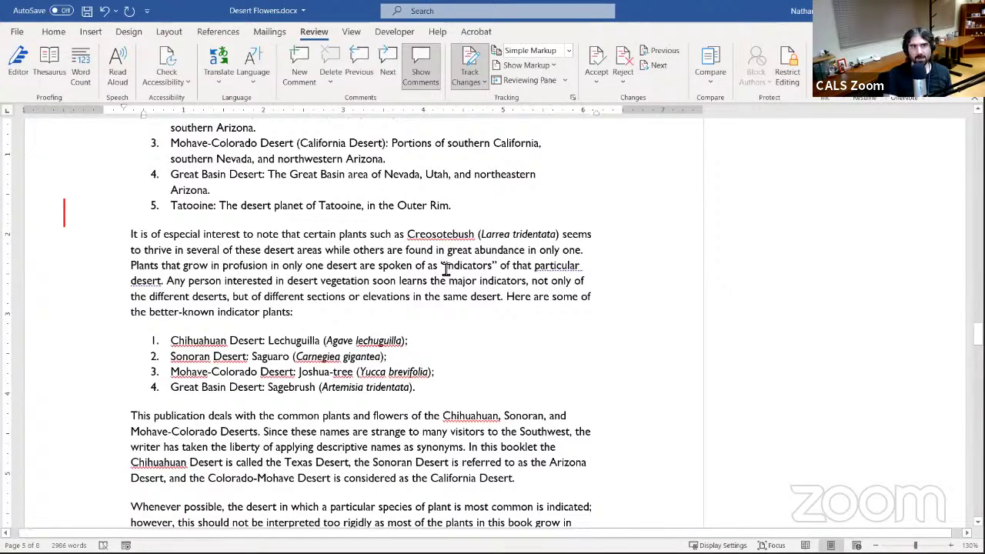
- Delete the fourth item, "Great Basin Desert: Sagebrush (Artemisia tridentata).", from the list of better-known indicator plants
{"action": "scroll", "coordinate": [446, 246], "scroll_direction": "down", "scroll_amount": 3}
{"action": "scroll", "coordinate": [446, 272], "scroll_direction": "up", "scroll_amount": 8}
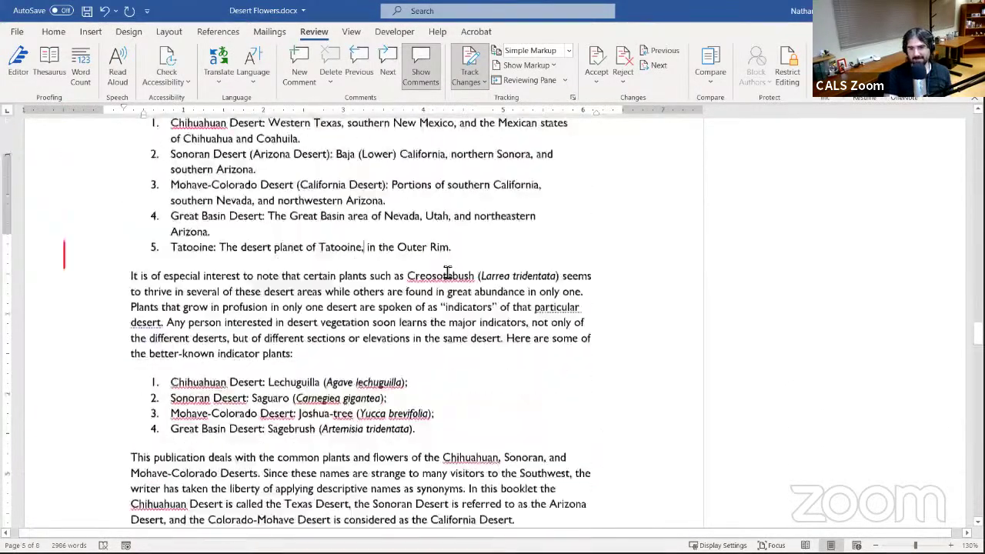
{"action": "scroll", "coordinate": [397, 329], "scroll_direction": "down", "scroll_amount": 8}
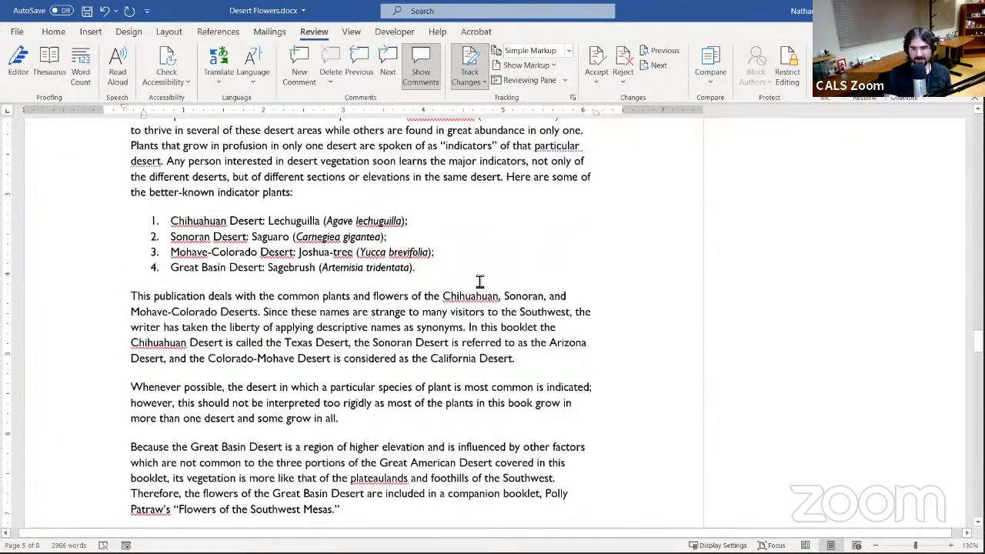
{"action": "left_click", "coordinate": [423, 268]}
{"action": "left_click_drag", "start_coordinate": [442, 264], "coordinate": [445, 254]}
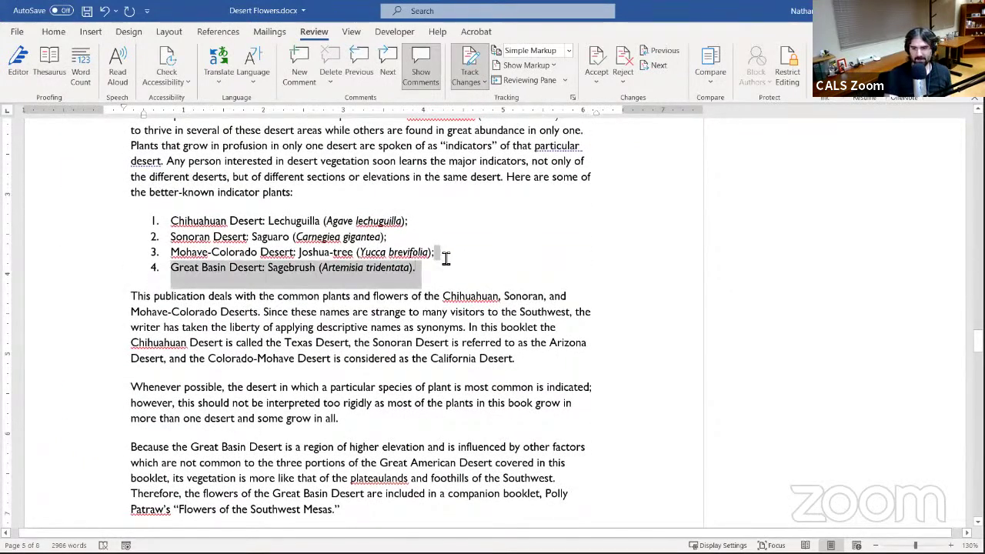
{"action": "key", "text": "Delete"}
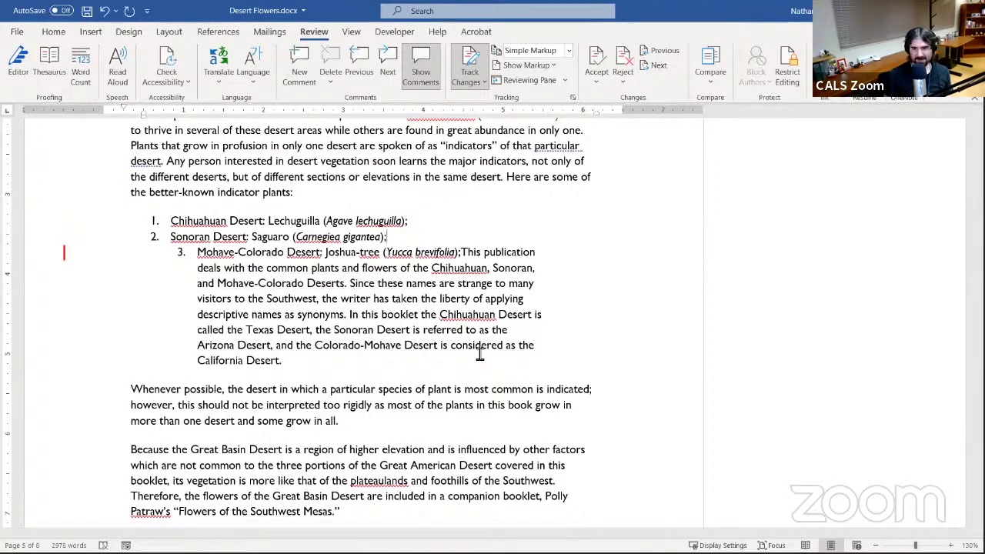
- Redo the line breaks after the Sonoran and Chihuahuan items of the indicator plants list to match their indent to the third item
{"action": "key", "text": "Delete"}
{"action": "key", "text": "Return"}
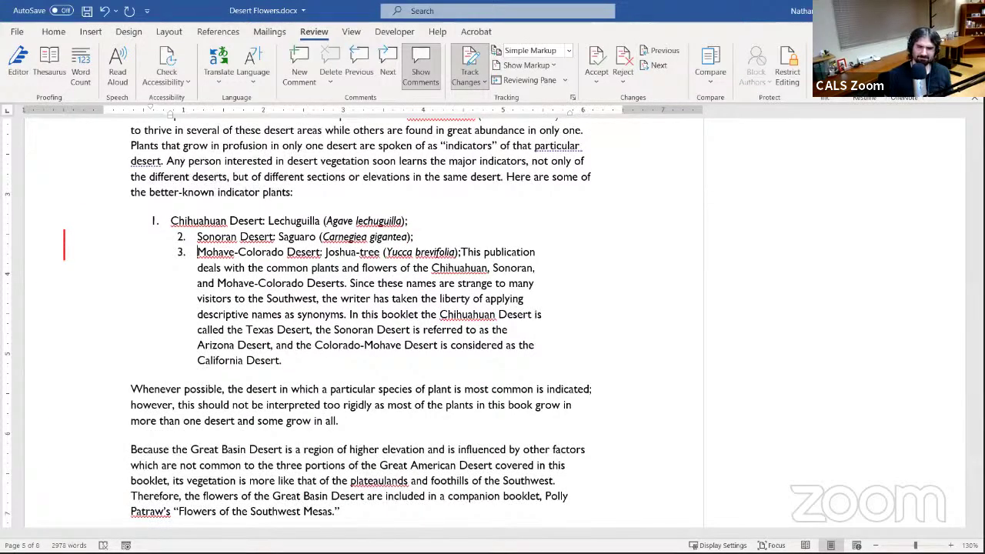
{"action": "left_click", "coordinate": [178, 237]}
{"action": "right_click", "coordinate": [199, 256]}
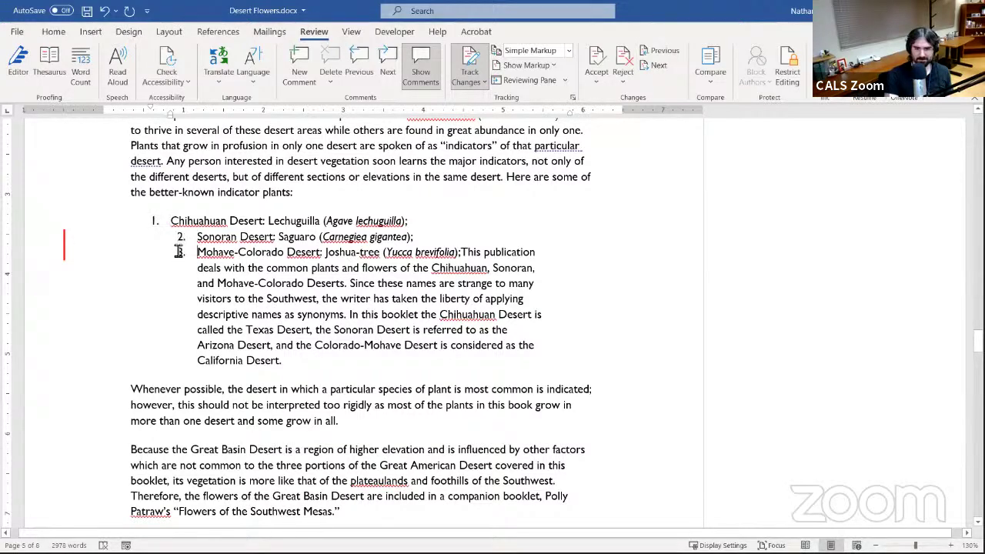
{"action": "left_click", "coordinate": [420, 220]}
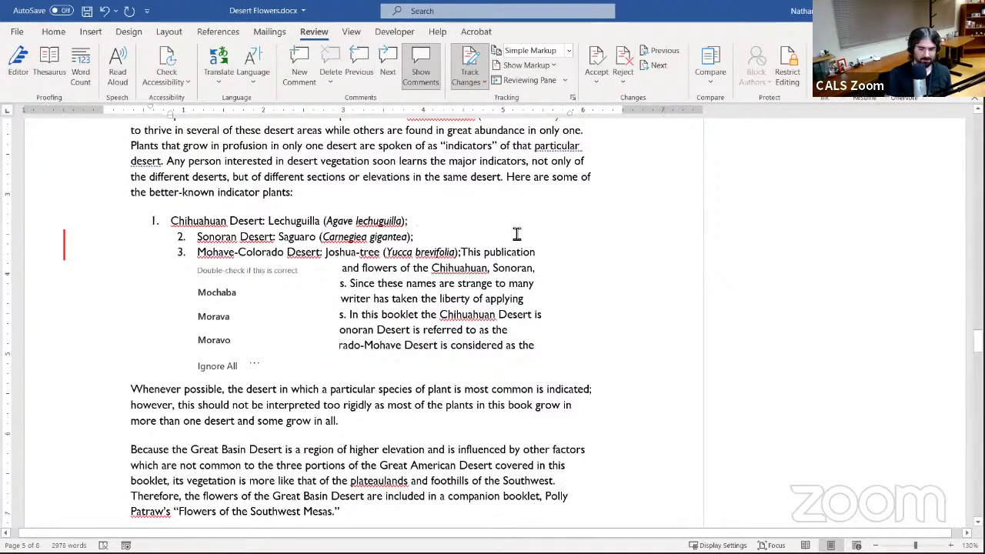
{"action": "key", "text": "Delete"}
{"action": "key", "text": "Return"}
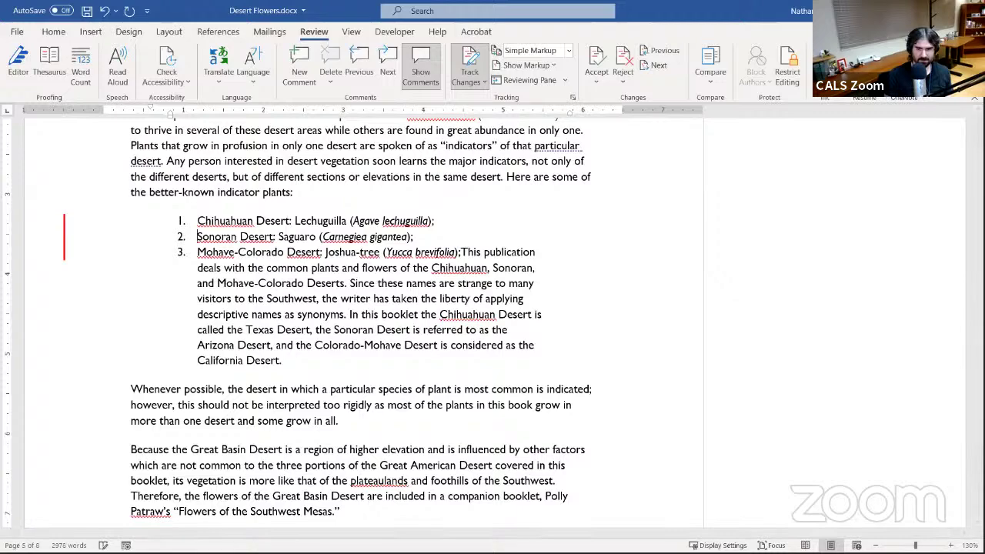
- Review the change bars beside the two desert lists and go back through the document to its opening pages, checking edits and comments
{"action": "scroll", "coordinate": [460, 279], "scroll_direction": "up", "scroll_amount": 4}
{"action": "scroll", "coordinate": [444, 282], "scroll_direction": "down", "scroll_amount": 8}
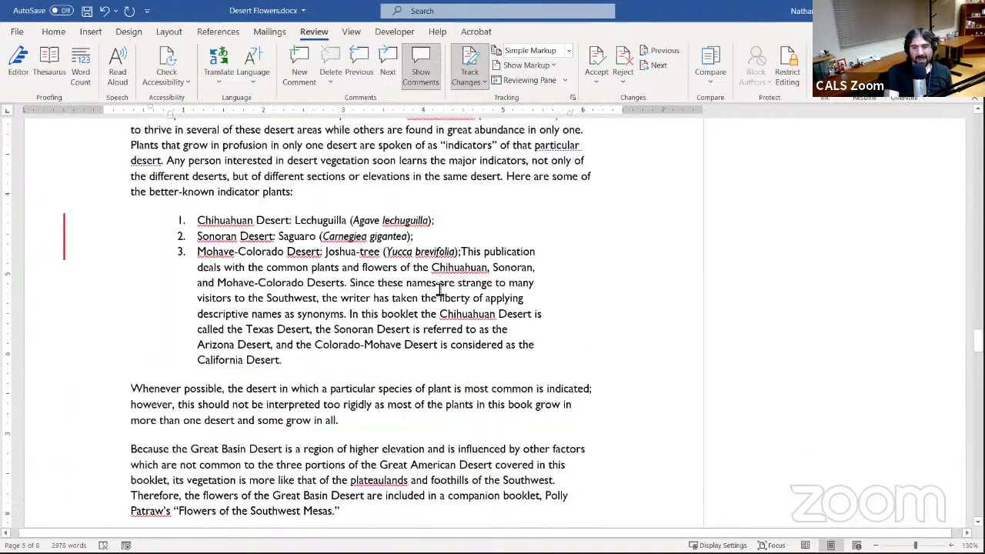
{"action": "scroll", "coordinate": [387, 310], "scroll_direction": "up", "scroll_amount": 6}
{"action": "scroll", "coordinate": [386, 312], "scroll_direction": "up", "scroll_amount": 6}
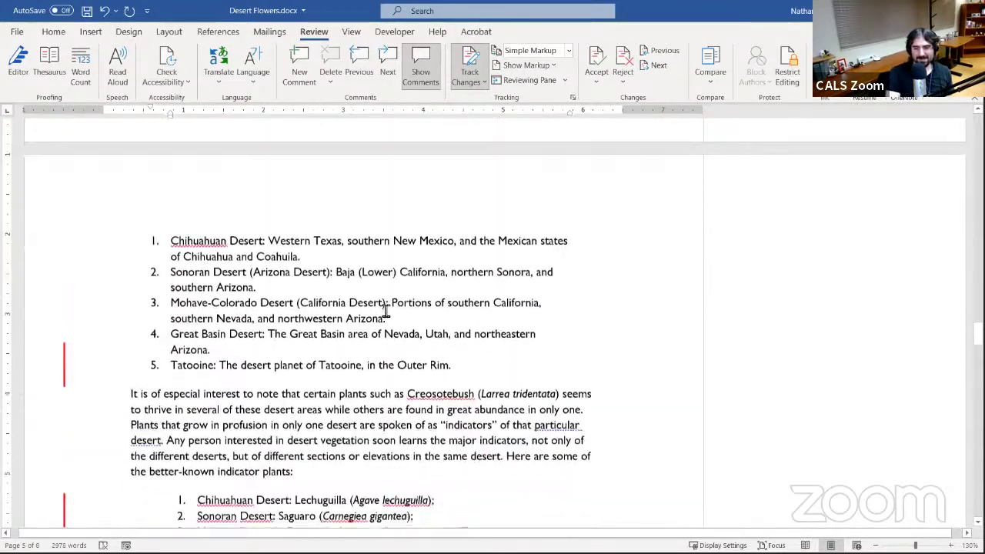
{"action": "scroll", "coordinate": [400, 300], "scroll_direction": "down", "scroll_amount": 5}
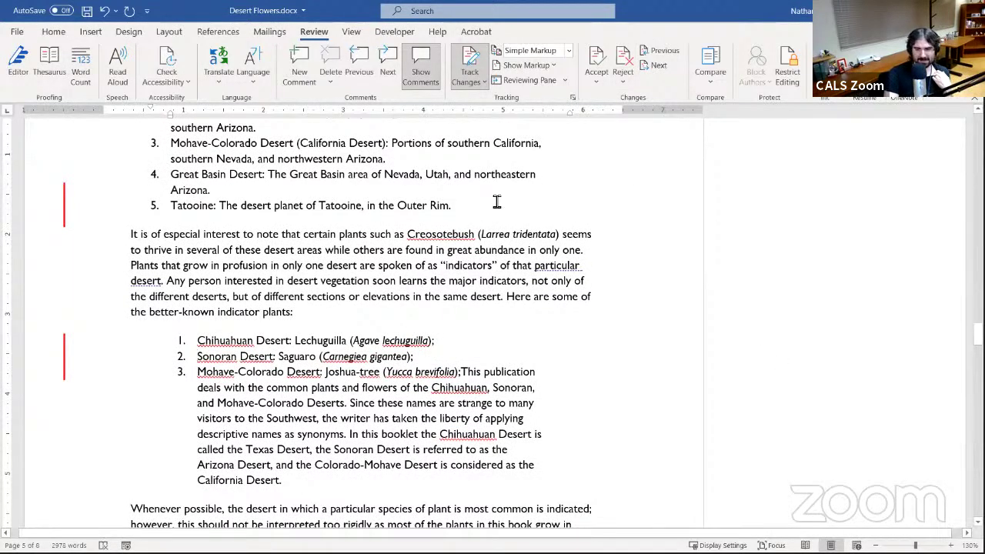
{"action": "scroll", "coordinate": [475, 325], "scroll_direction": "up", "scroll_amount": 15}
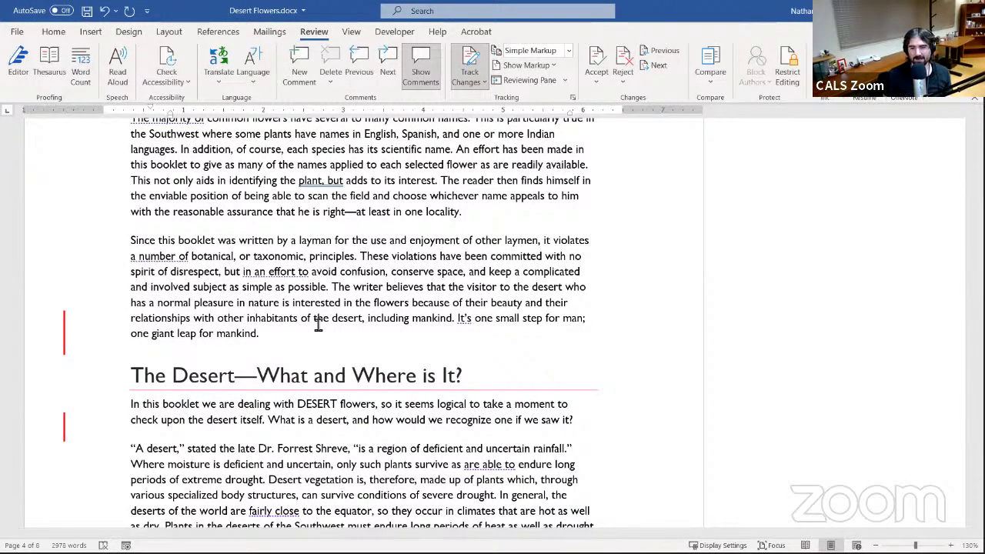
{"action": "scroll", "coordinate": [854, 304], "scroll_direction": "up", "scroll_amount": 6}
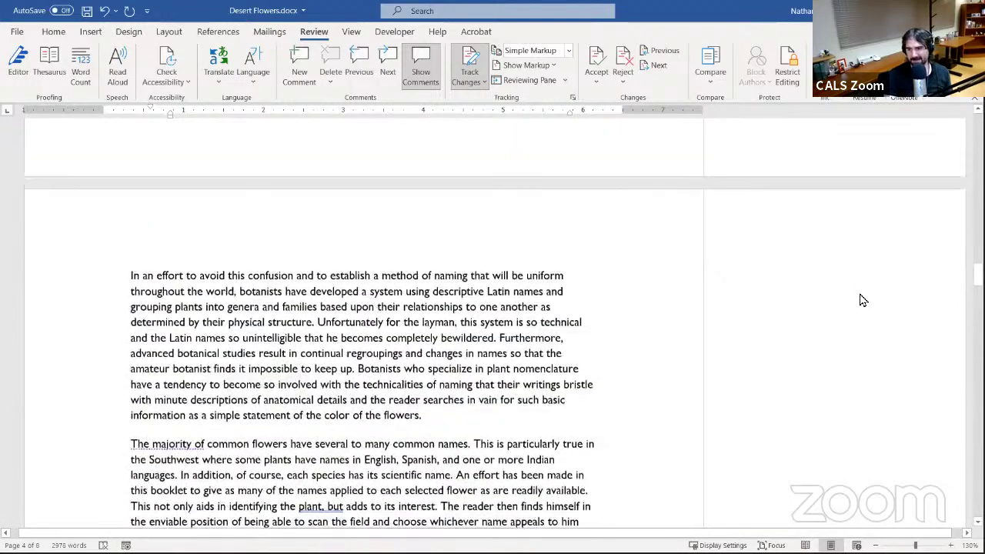
{"action": "scroll", "coordinate": [862, 300], "scroll_direction": "up", "scroll_amount": 15}
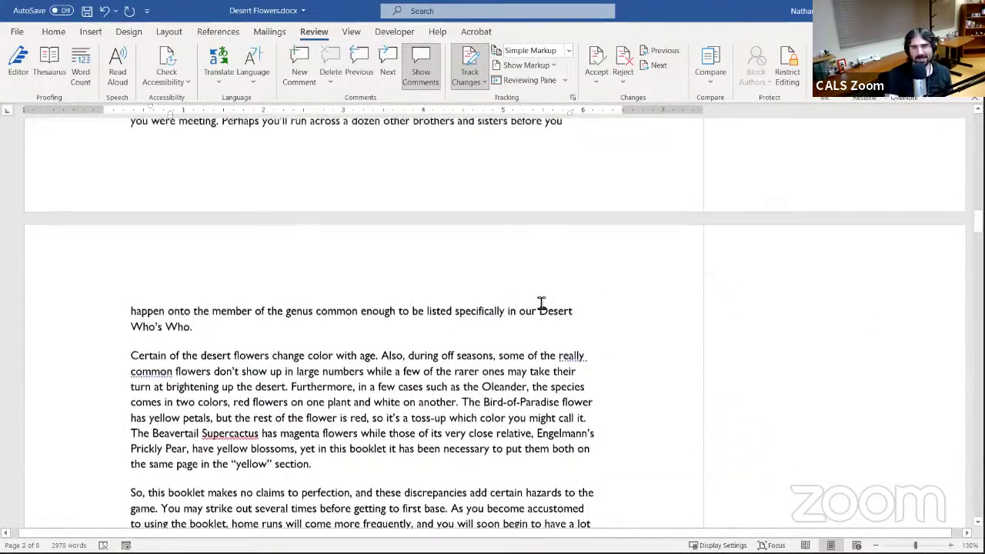
{"action": "scroll", "coordinate": [541, 302], "scroll_direction": "up", "scroll_amount": 5}
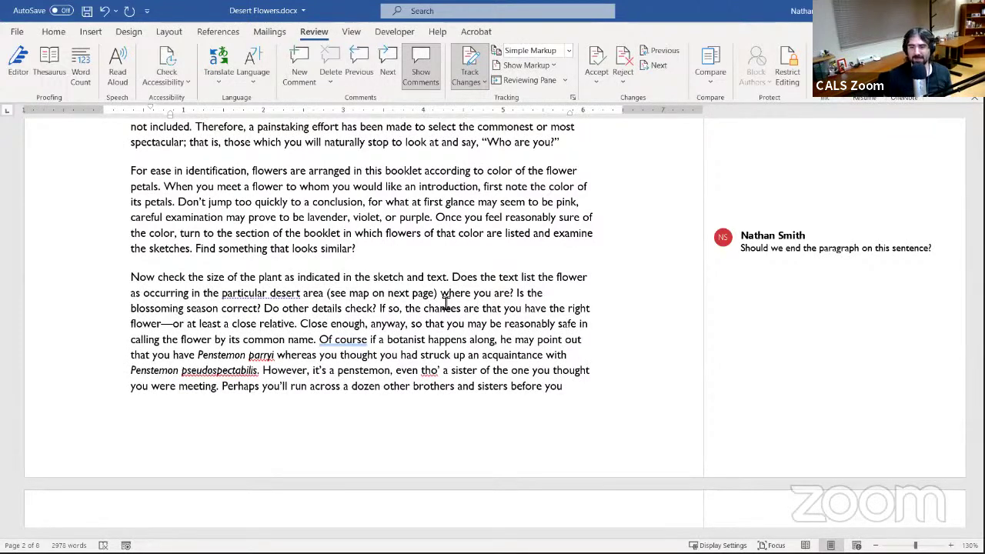
{"action": "scroll", "coordinate": [376, 322], "scroll_direction": "up", "scroll_amount": 5}
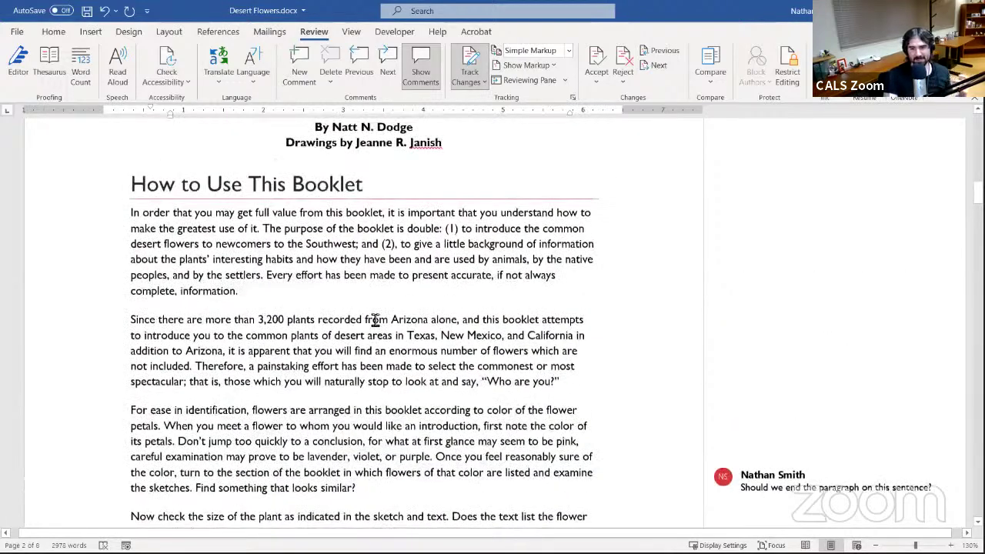
{"action": "scroll", "coordinate": [375, 322], "scroll_direction": "up", "scroll_amount": 10}
- Examine the change bars beside the edited paragraphs around the heading "The Desert—What and Where is It?"
{"action": "scroll", "coordinate": [375, 322], "scroll_direction": "down", "scroll_amount": 12}
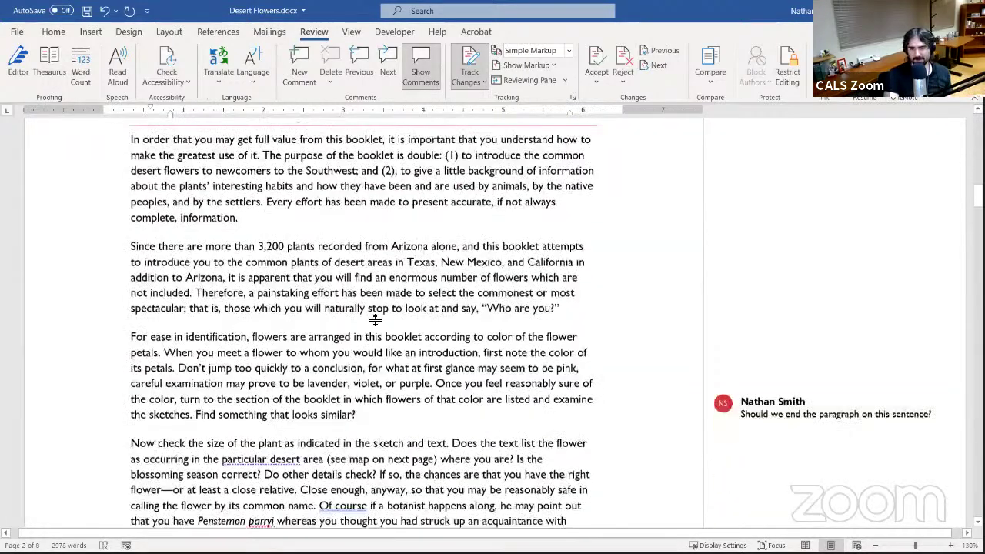
{"action": "scroll", "coordinate": [376, 319], "scroll_direction": "up", "scroll_amount": 5}
{"action": "scroll", "coordinate": [373, 320], "scroll_direction": "down", "scroll_amount": 12}
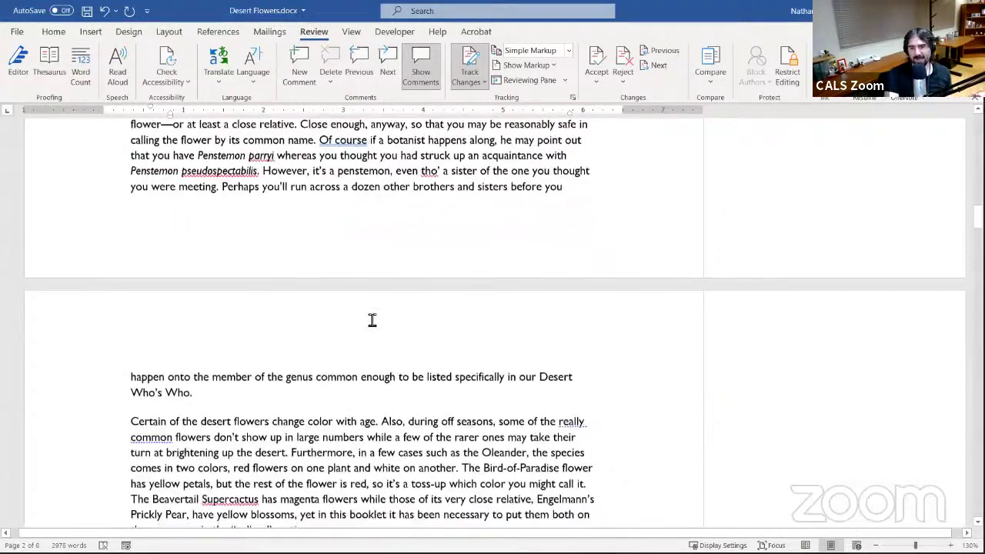
{"action": "scroll", "coordinate": [372, 320], "scroll_direction": "down", "scroll_amount": 9}
{"action": "scroll", "coordinate": [372, 320], "scroll_direction": "down", "scroll_amount": 8}
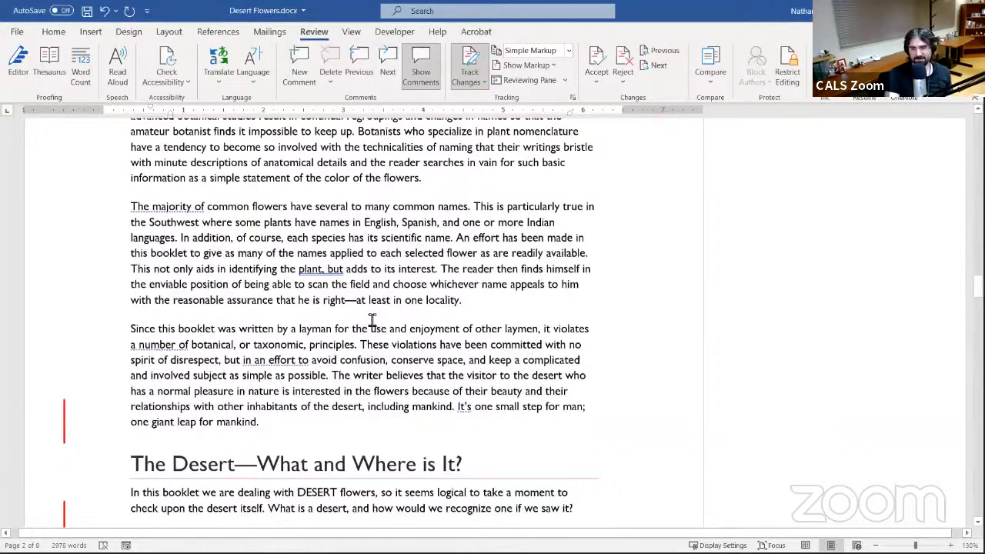
{"action": "scroll", "coordinate": [372, 320], "scroll_direction": "down", "scroll_amount": 6}
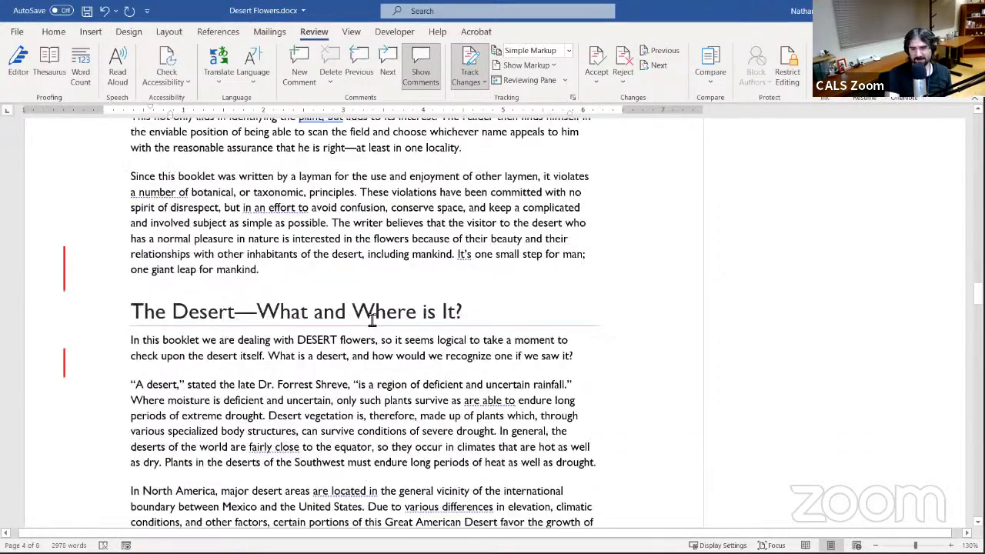
{"action": "scroll", "coordinate": [431, 249], "scroll_direction": "up", "scroll_amount": 6}
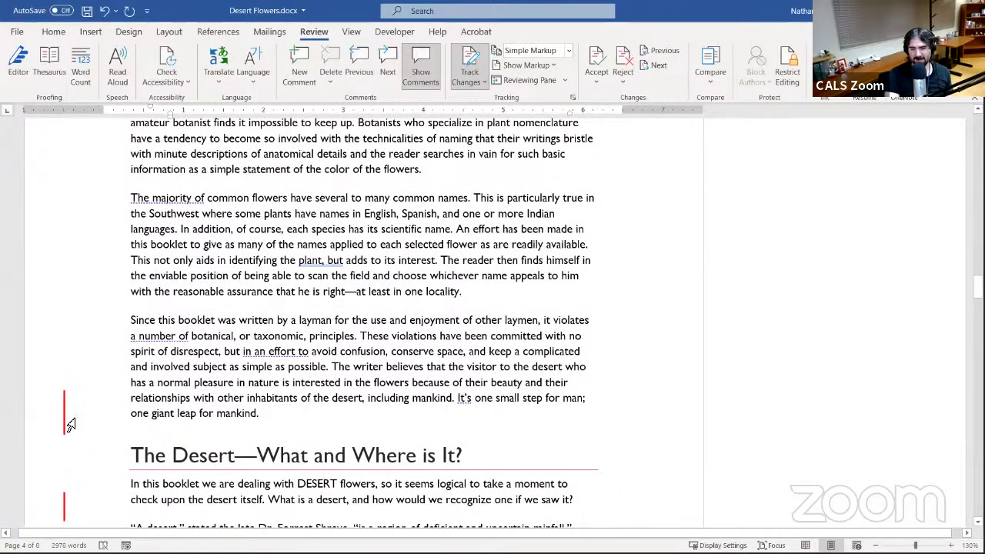
{"action": "scroll", "coordinate": [442, 350], "scroll_direction": "up", "scroll_amount": 15}
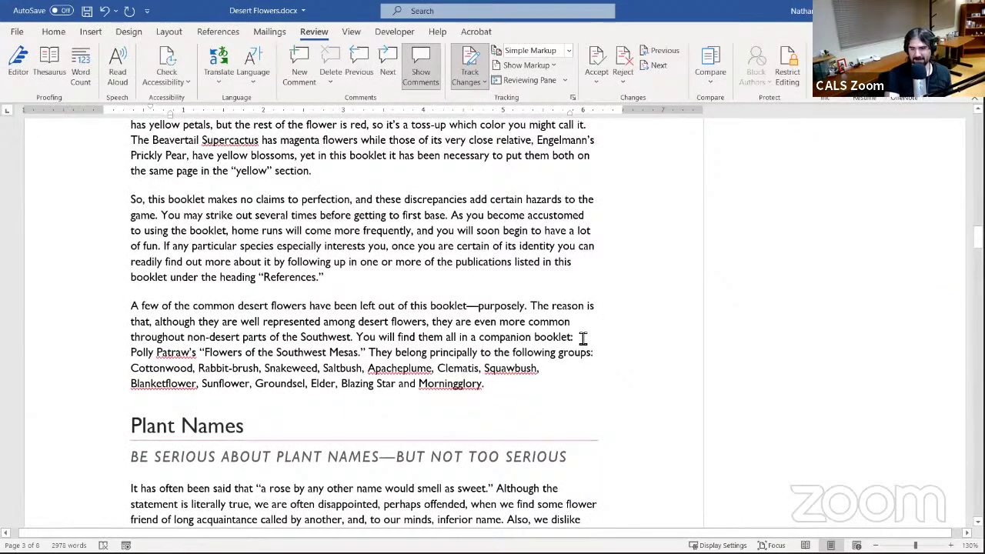
- Inspect the comment on the word "Common" under Plant Names and compare it with the change bars marking the tracked edits further on
{"action": "scroll", "coordinate": [582, 339], "scroll_direction": "down", "scroll_amount": 5}
{"action": "left_click", "coordinate": [743, 338]}
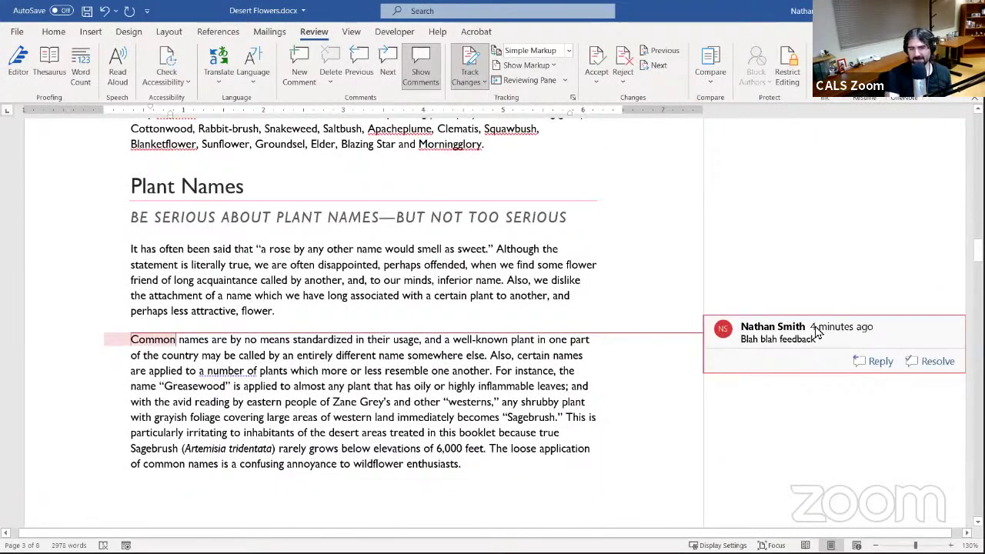
{"action": "left_click", "coordinate": [644, 299]}
{"action": "scroll", "coordinate": [646, 299], "scroll_direction": "down", "scroll_amount": 20}
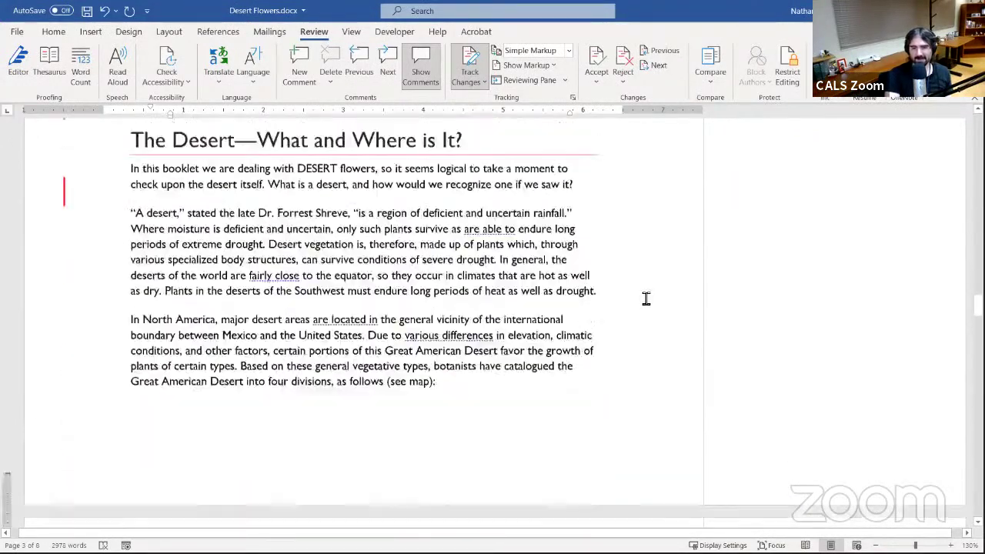
{"action": "scroll", "coordinate": [646, 299], "scroll_direction": "down", "scroll_amount": 10}
{"action": "scroll", "coordinate": [646, 298], "scroll_direction": "up", "scroll_amount": 20}
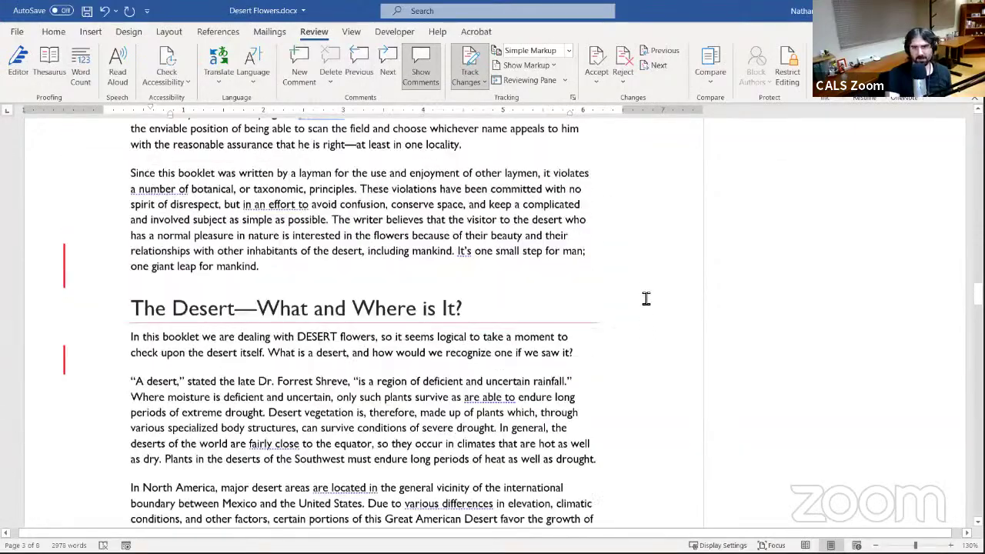
{"action": "scroll", "coordinate": [647, 299], "scroll_direction": "down", "scroll_amount": 7}
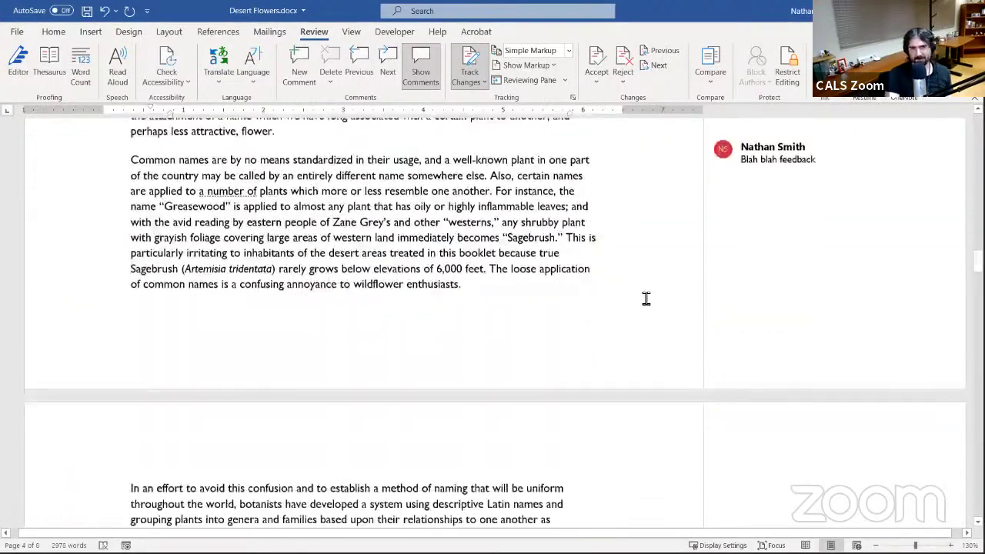
{"action": "scroll", "coordinate": [646, 299], "scroll_direction": "down", "scroll_amount": 20}
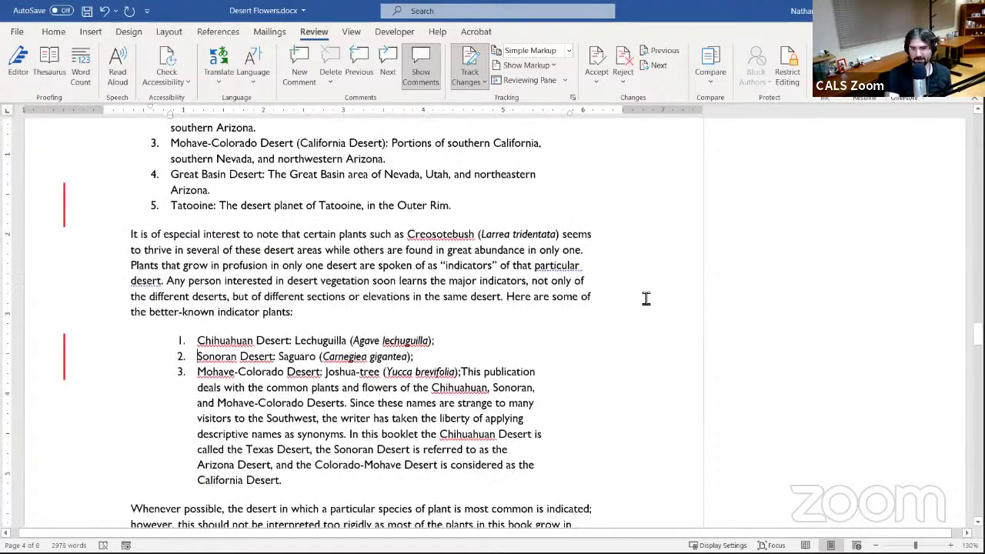
{"action": "scroll", "coordinate": [647, 298], "scroll_direction": "up", "scroll_amount": 10}
{"action": "scroll", "coordinate": [646, 299], "scroll_direction": "up", "scroll_amount": 20}
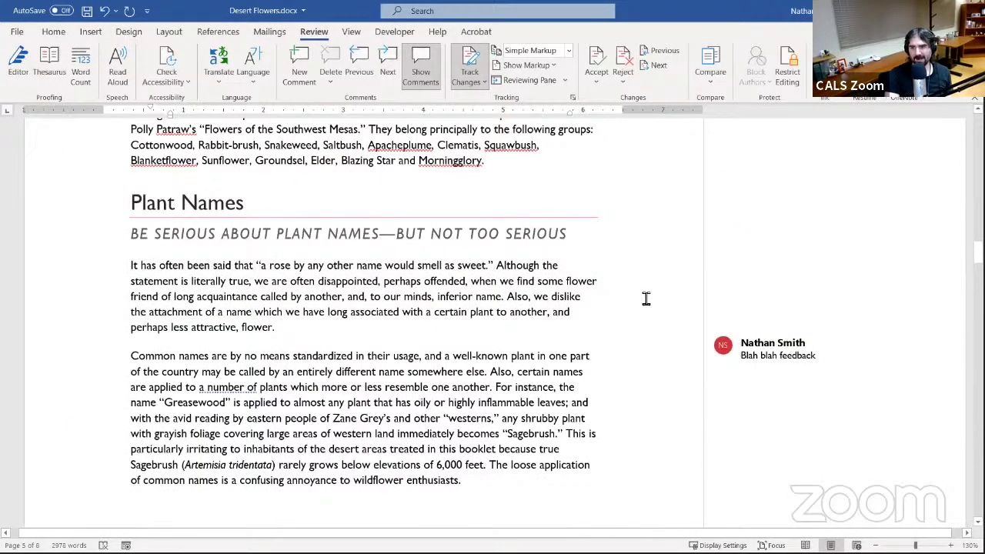
- Place the cursor at the very start of the booklet's title and advance to the next tracked change or comment
{"action": "scroll", "coordinate": [646, 298], "scroll_direction": "up", "scroll_amount": 20}
{"action": "left_click", "coordinate": [416, 343]}
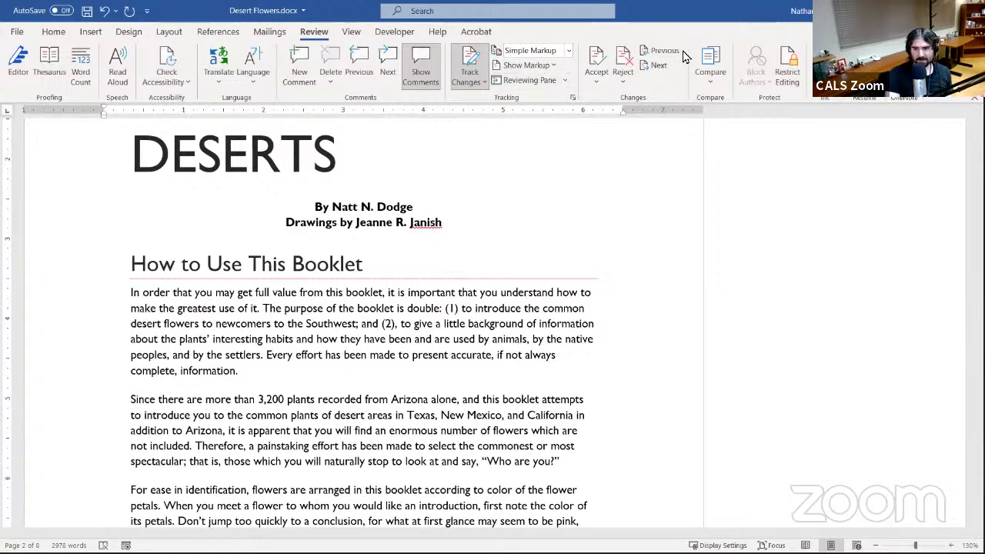
{"action": "scroll", "coordinate": [149, 295], "scroll_direction": "up", "scroll_amount": 3}
{"action": "left_click", "coordinate": [151, 290]}
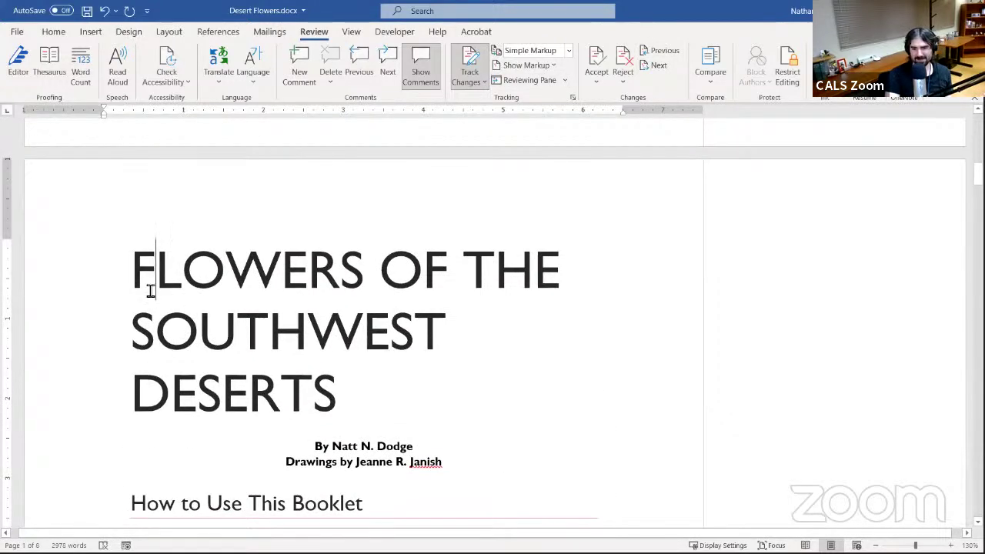
{"action": "left_click", "coordinate": [138, 289]}
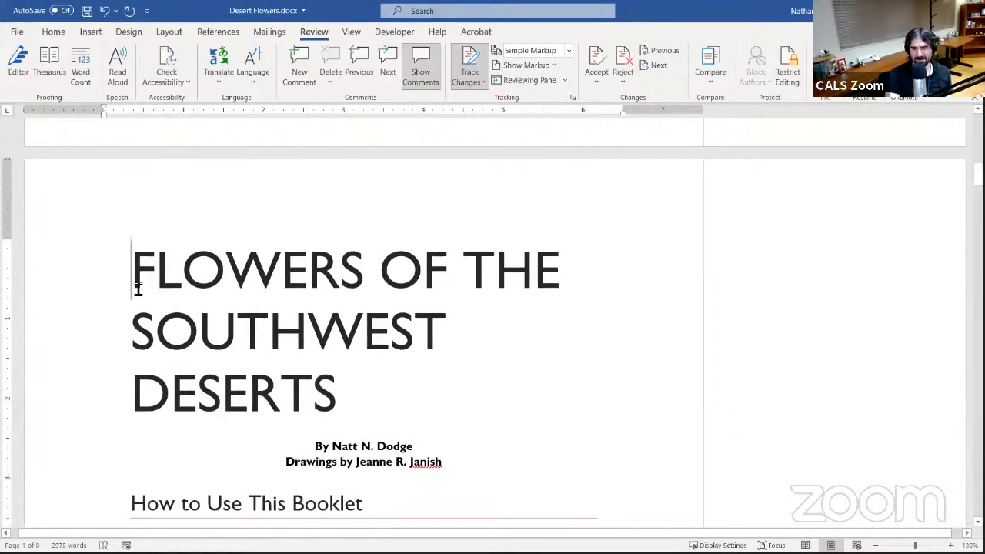
{"action": "left_click", "coordinate": [658, 68]}
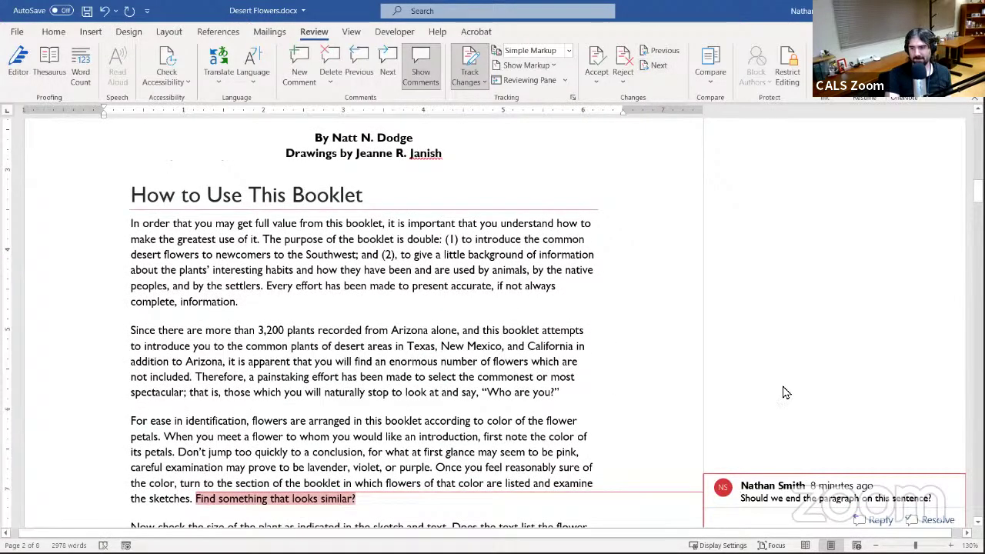
- Resolve the comment "Should we end the paragraph on this sentence?" attached to "Find something that looks similar?"
{"action": "scroll", "coordinate": [706, 359], "scroll_direction": "down", "scroll_amount": 3}
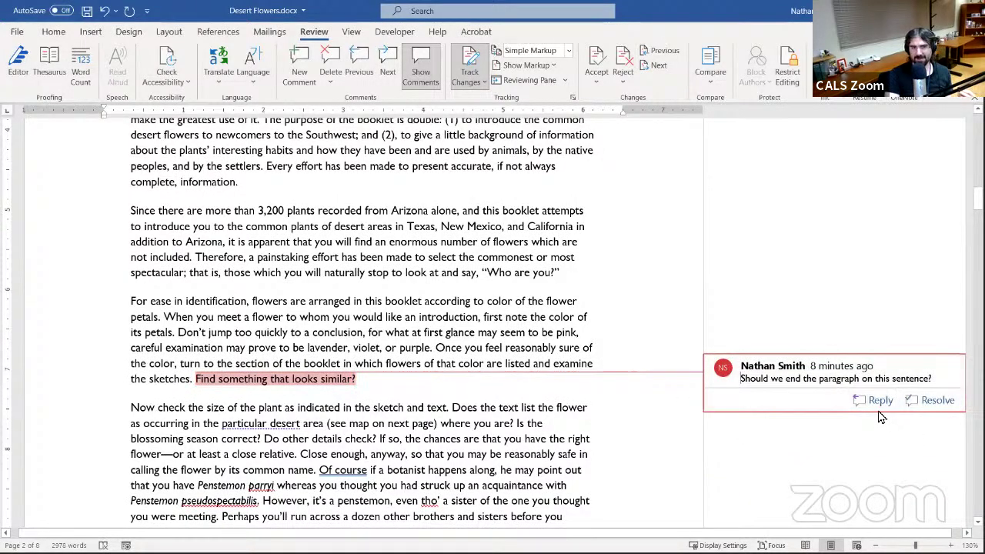
{"action": "left_click", "coordinate": [933, 404]}
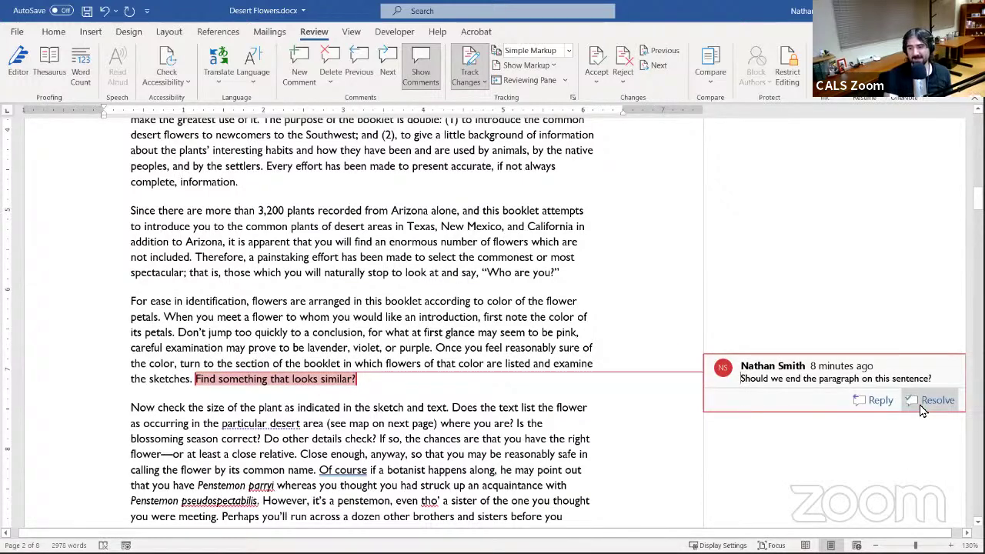
{"action": "left_click", "coordinate": [923, 411]}
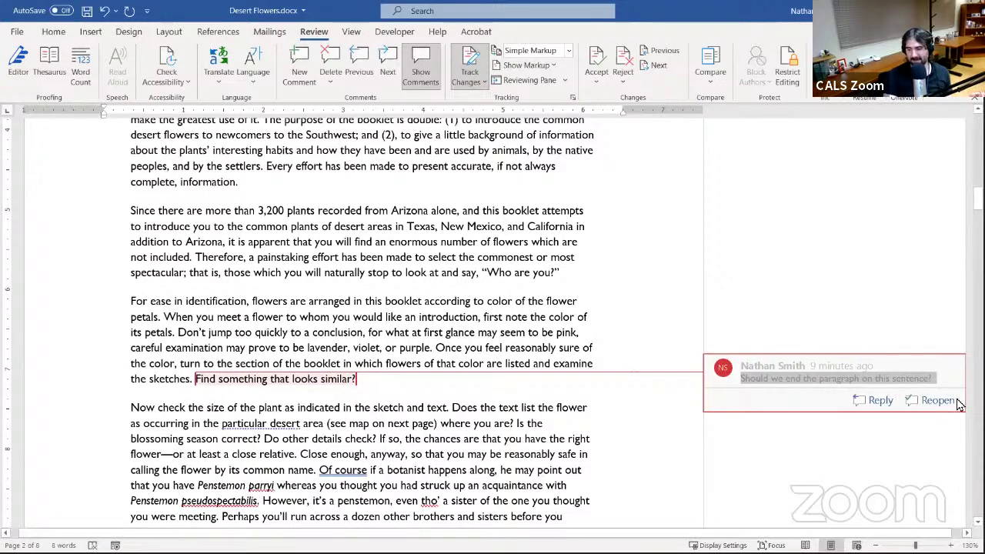
- Reopen the comment on "Find something that looks similar?" and reply "I think it makes sense; what don't you like about it?"
{"action": "left_click", "coordinate": [933, 402]}
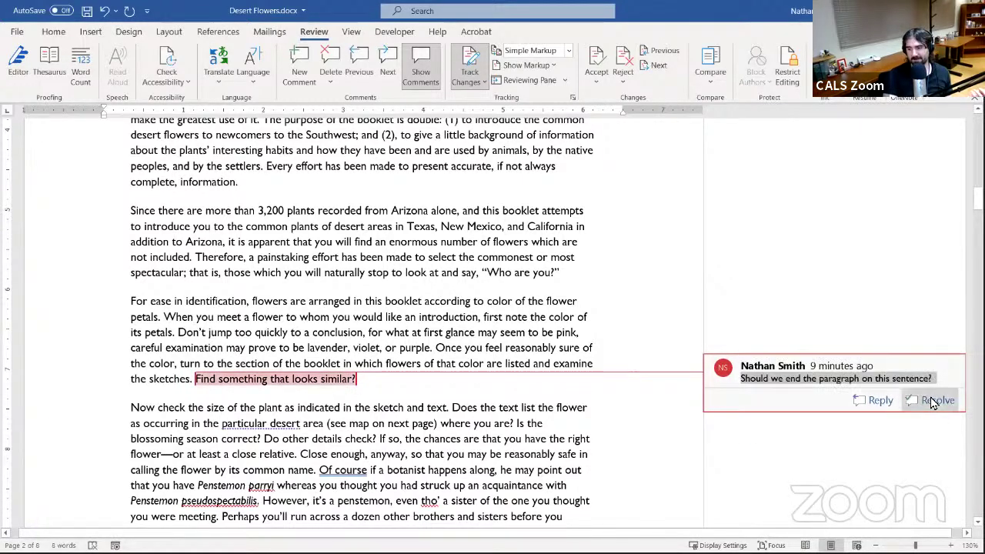
{"action": "left_click", "coordinate": [878, 401]}
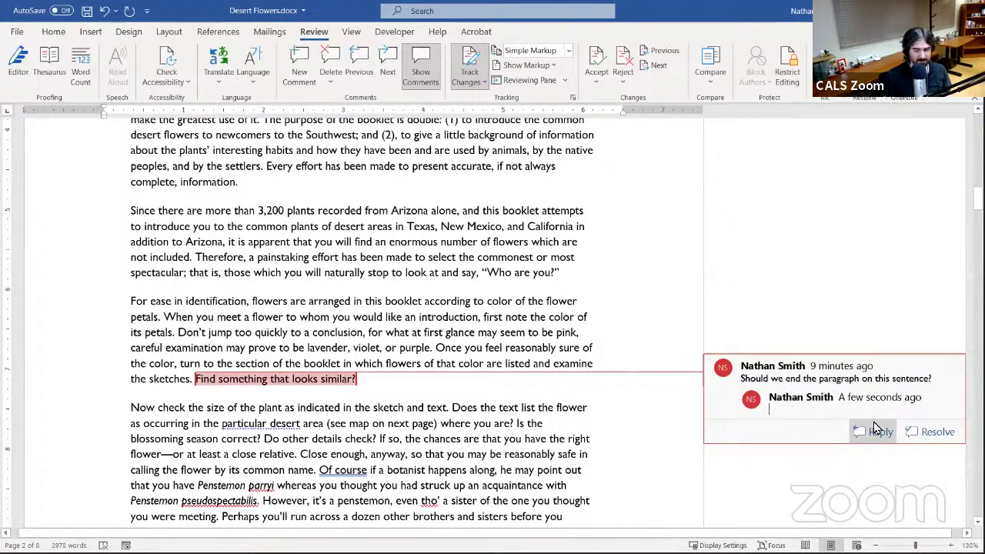
{"action": "type", "text": "I think"}
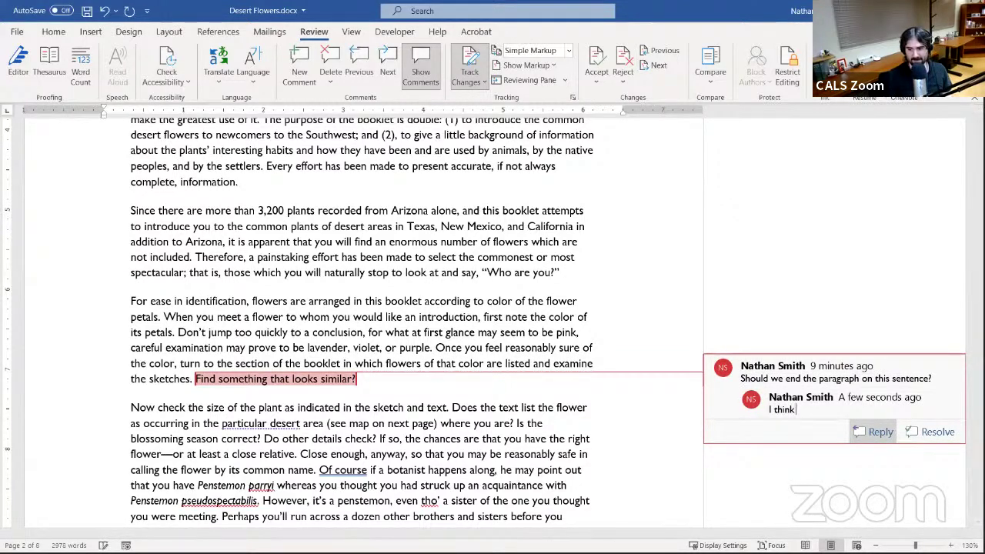
{"action": "type", "text": " it makes se"}
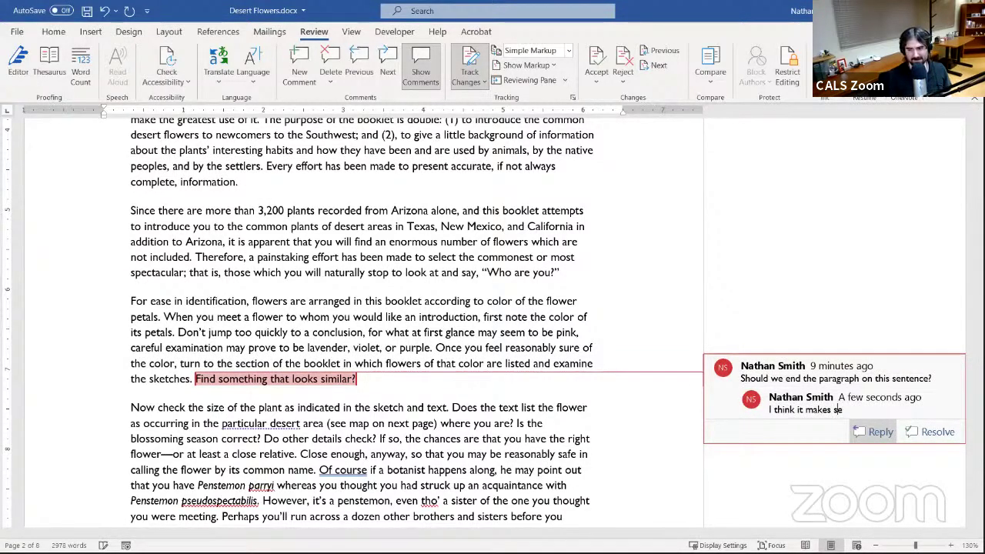
{"action": "type", "text": "nse; "}
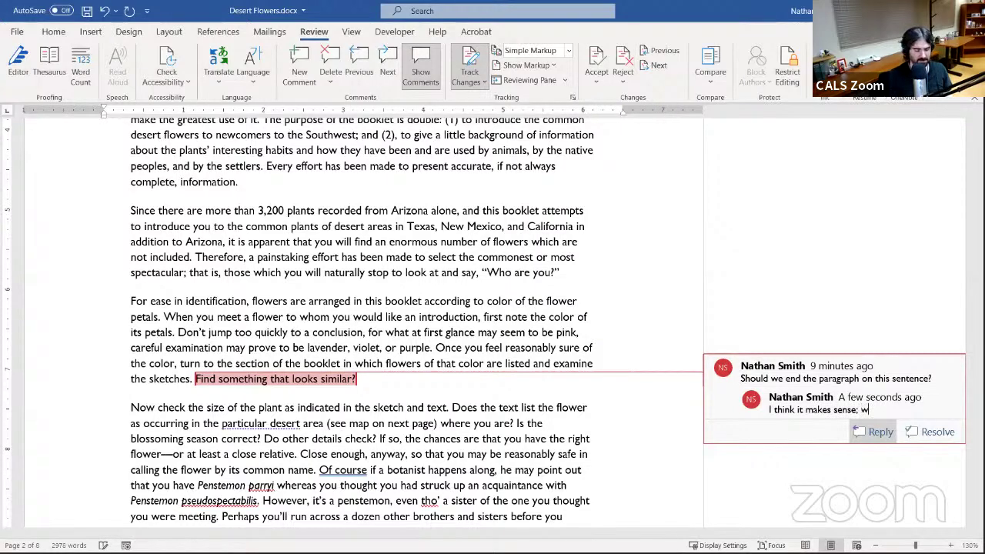
{"action": "type", "text": "what don't you"}
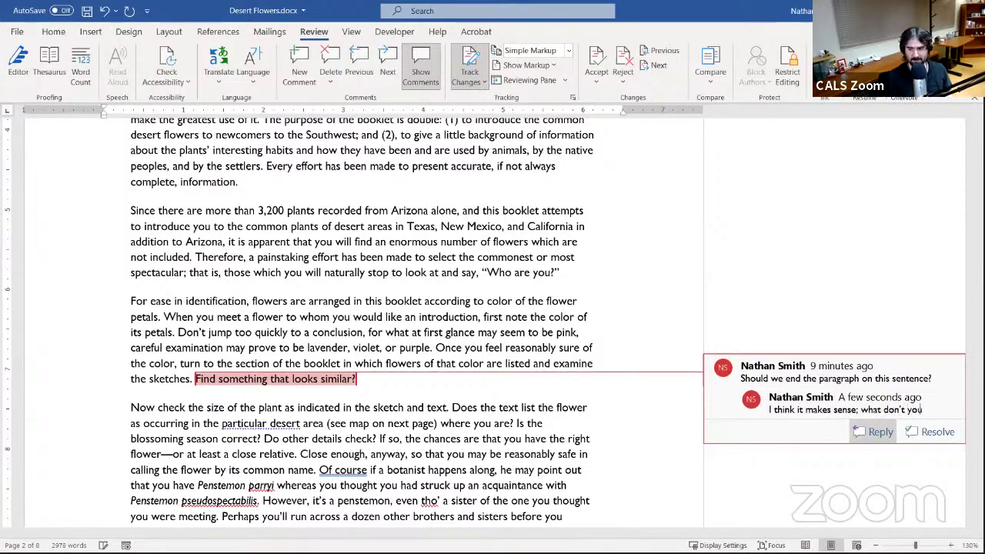
{"action": "type", "text": " like about it?"}
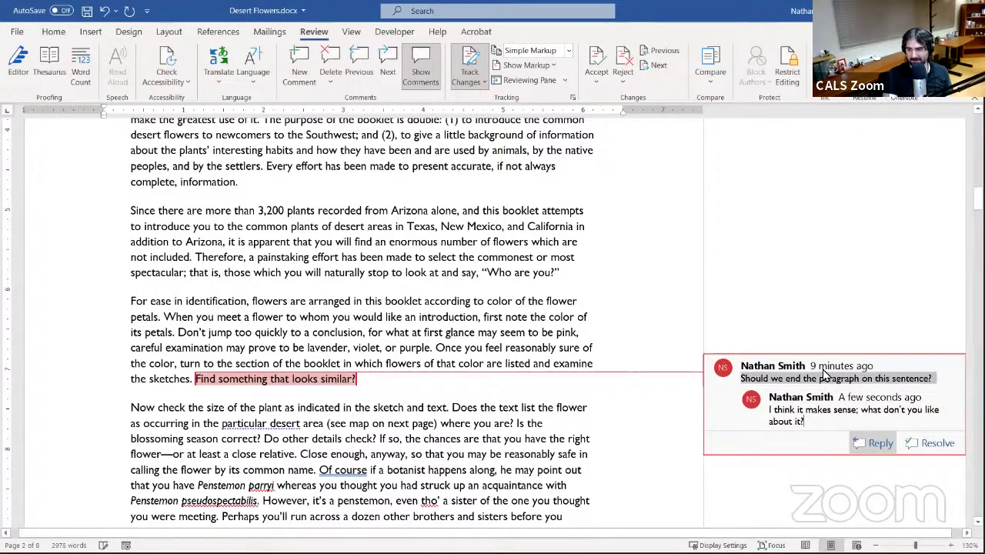
{"action": "right_click", "coordinate": [763, 368]}
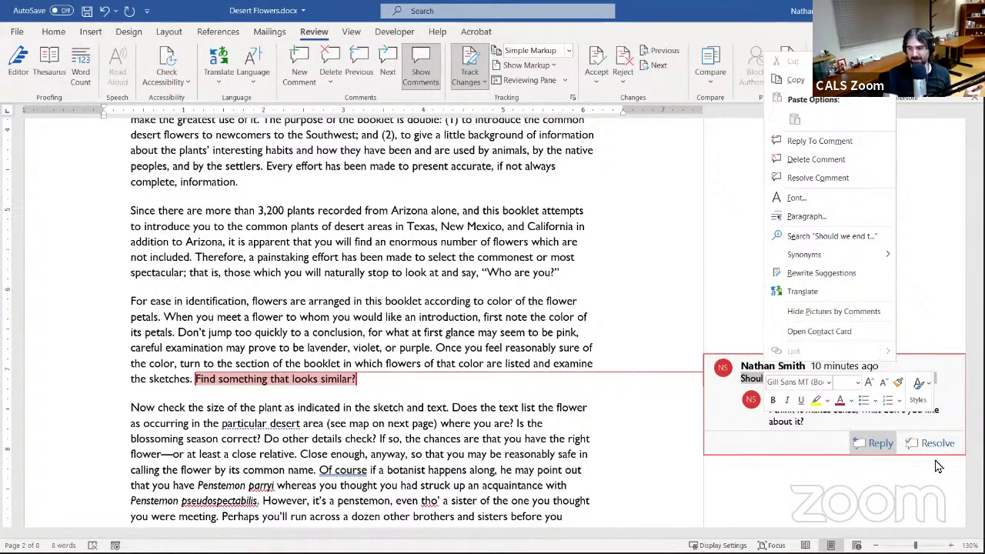
{"action": "left_click", "coordinate": [767, 385]}
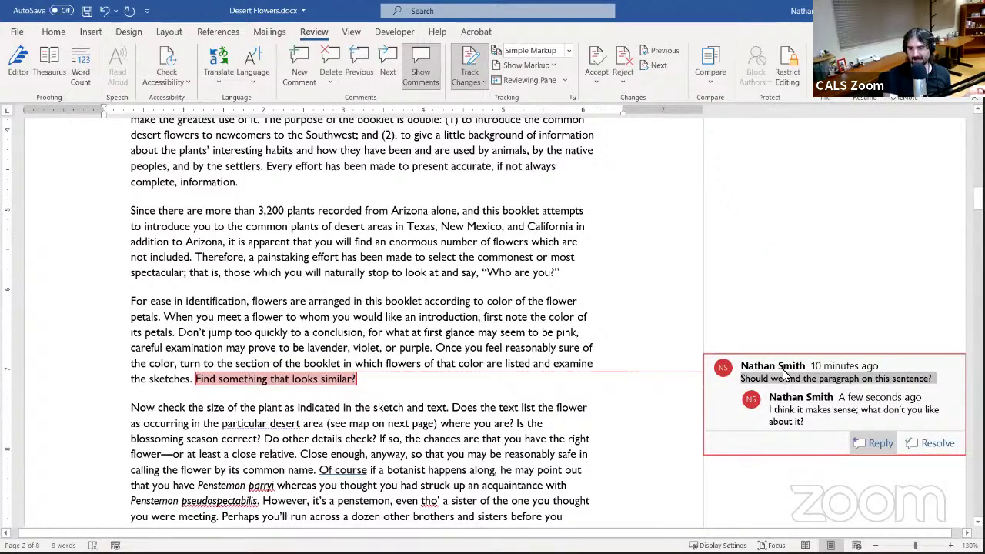
{"action": "right_click", "coordinate": [785, 373]}
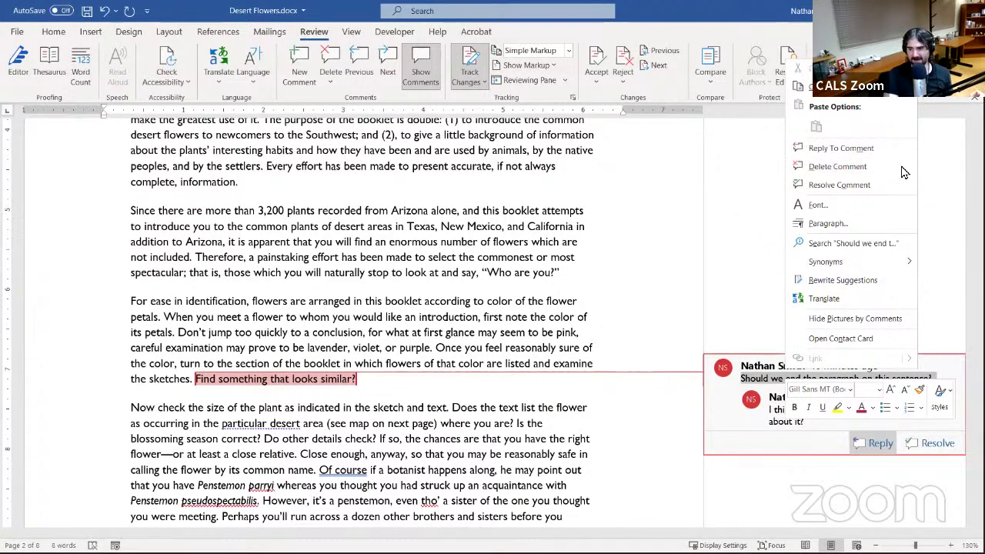
{"action": "left_click", "coordinate": [758, 209]}
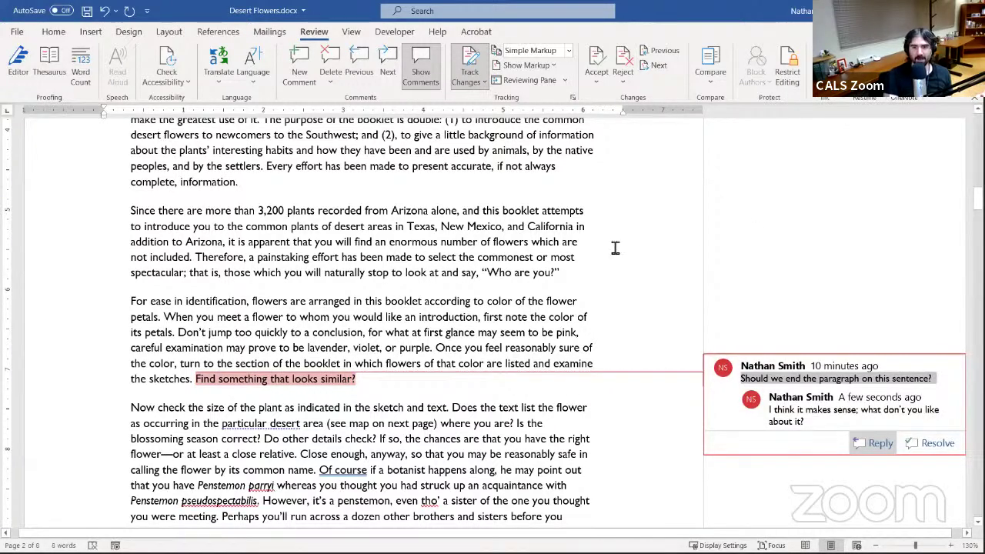
- Resolve the comment thread on "Find something that looks similar?", including its reply
{"action": "scroll", "coordinate": [538, 224], "scroll_direction": "down", "scroll_amount": 5}
{"action": "scroll", "coordinate": [530, 347], "scroll_direction": "up", "scroll_amount": 6}
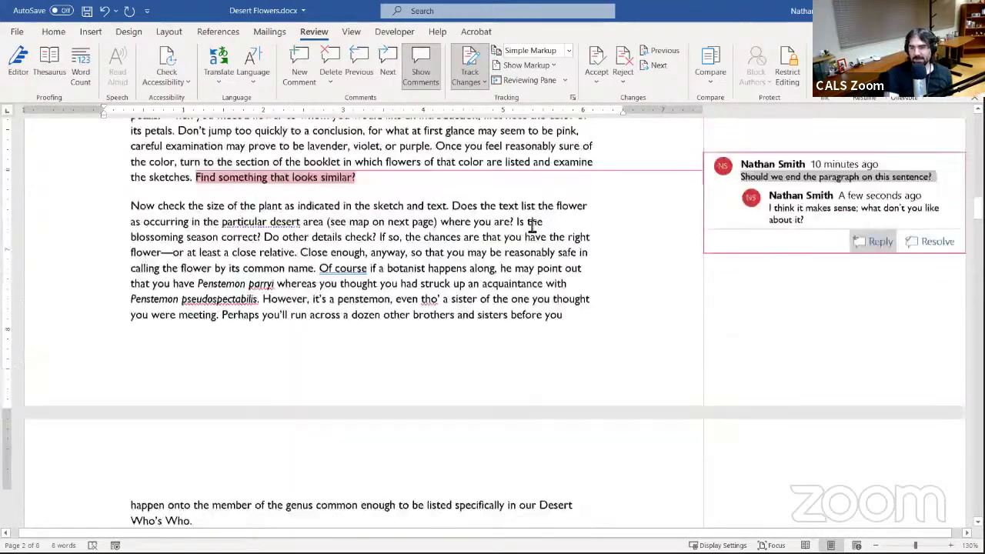
{"action": "scroll", "coordinate": [532, 354], "scroll_direction": "down", "scroll_amount": 5}
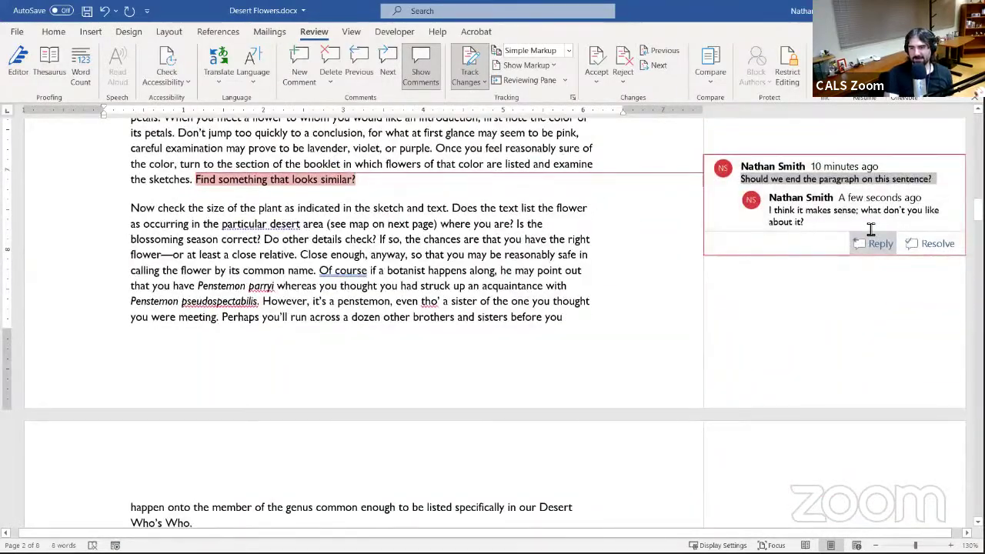
{"action": "left_click", "coordinate": [937, 245]}
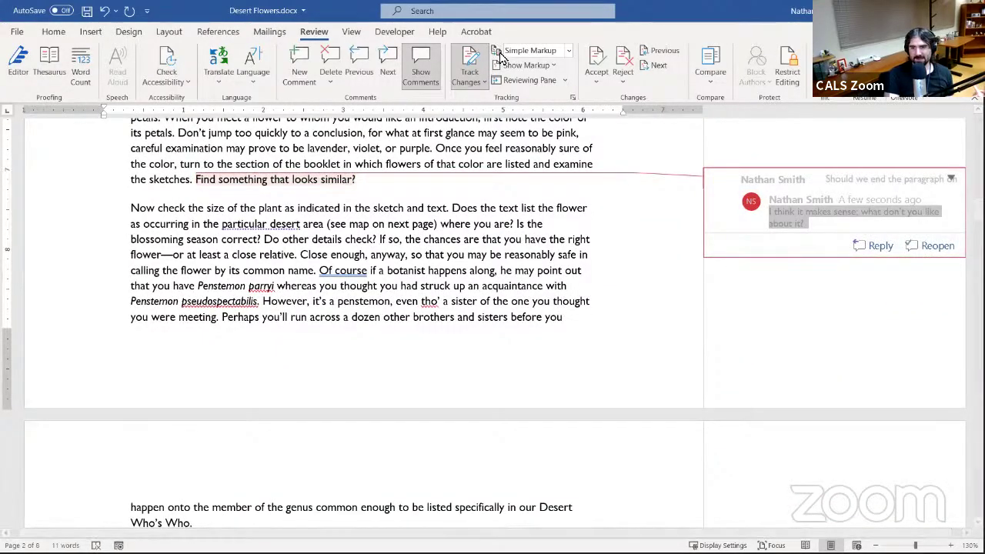
- Advance to the "Blah blah feedback" comment on the word "Common" under Plant Names and delete it
{"action": "left_click", "coordinate": [653, 66]}
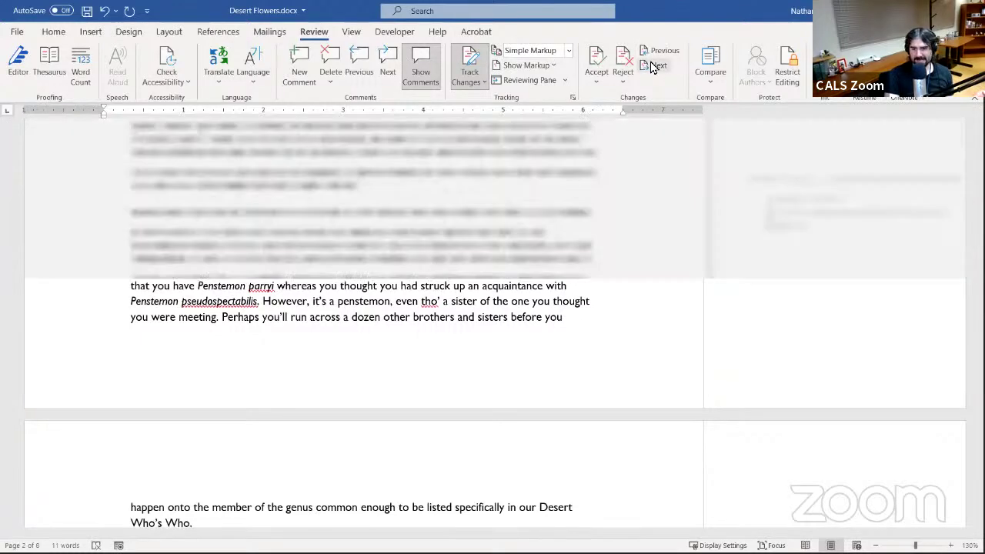
{"action": "scroll", "coordinate": [621, 242], "scroll_direction": "down", "scroll_amount": 2}
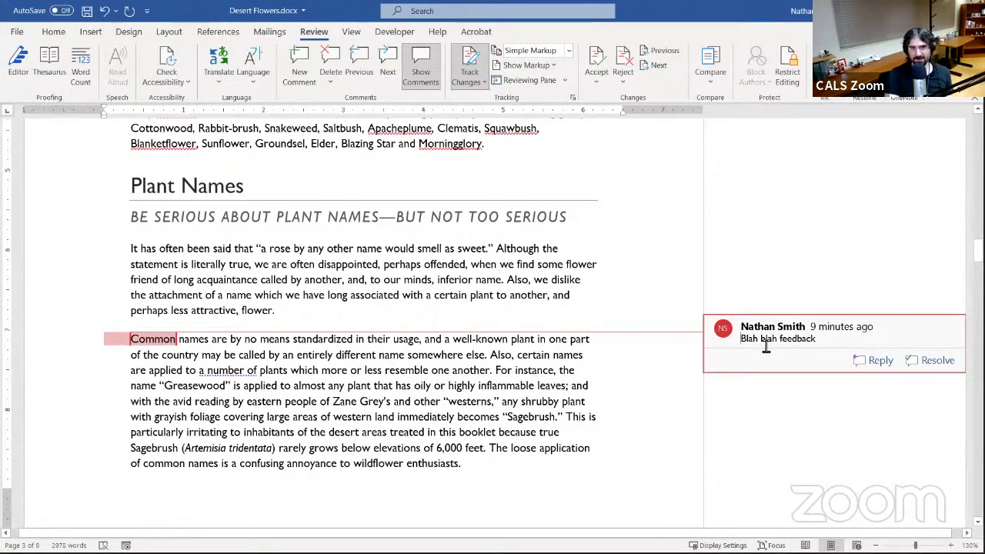
{"action": "right_click", "coordinate": [764, 348]}
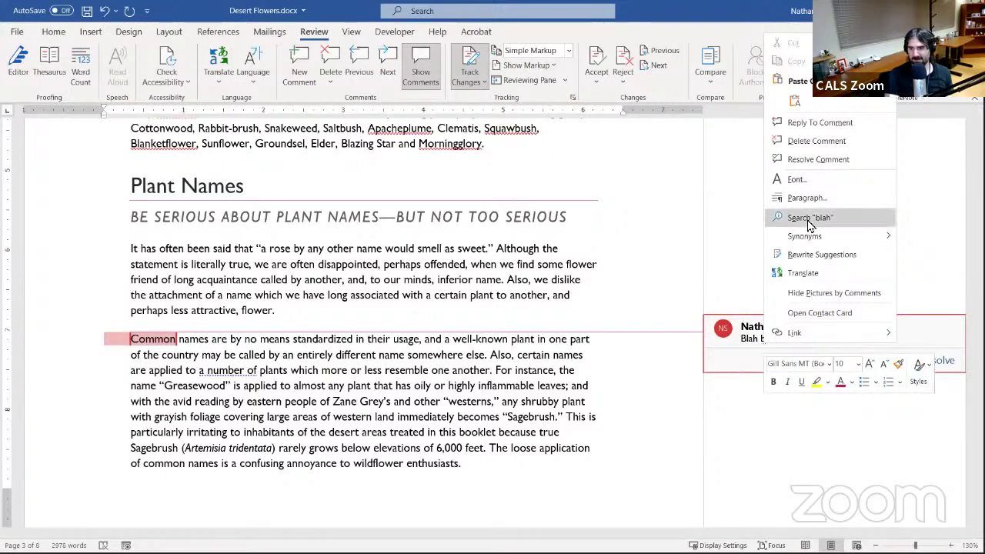
{"action": "left_click", "coordinate": [815, 146]}
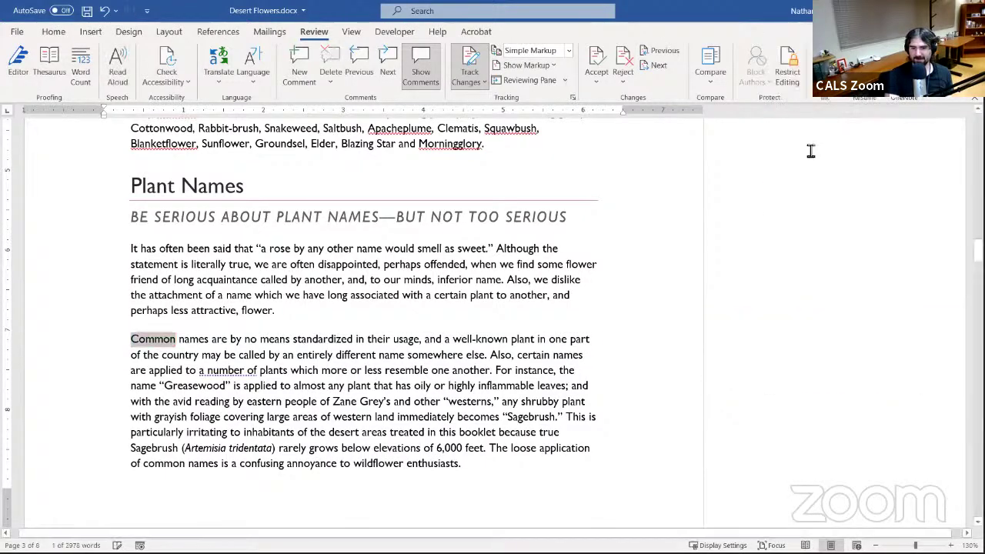
- Advance to the next tracked change, the inserted "It's one small step for man" sentence, and show all markup in the document
{"action": "left_click", "coordinate": [658, 66]}
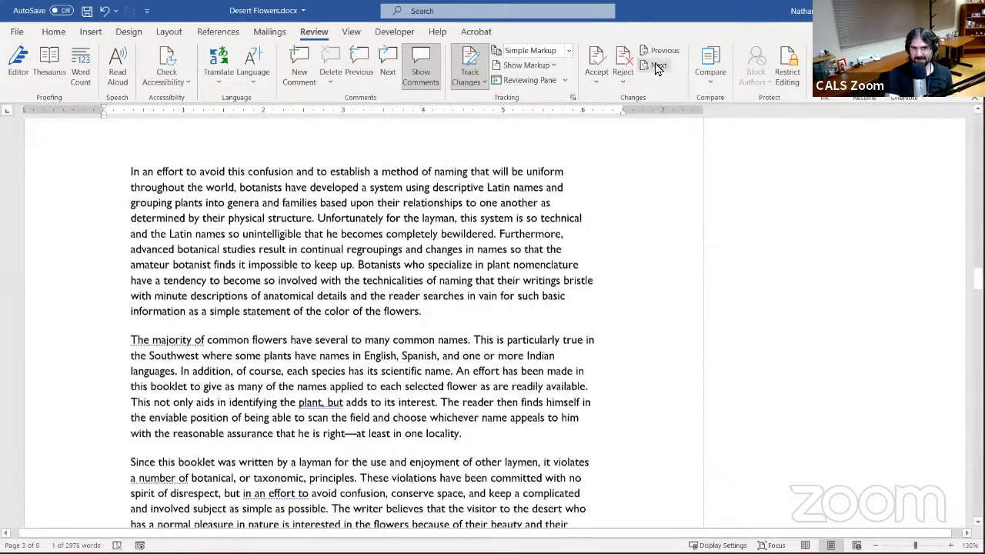
{"action": "scroll", "coordinate": [344, 300], "scroll_direction": "down", "scroll_amount": 3}
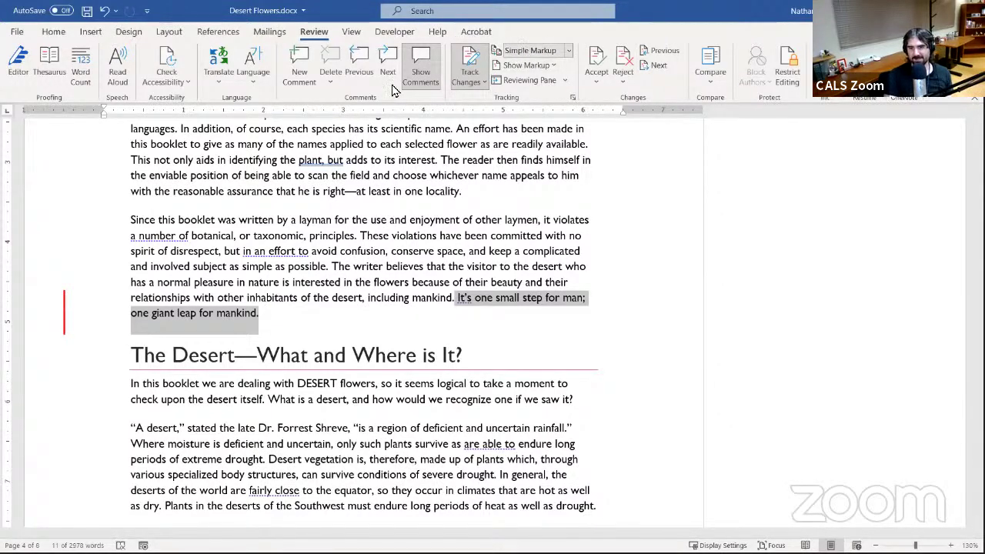
{"action": "left_click", "coordinate": [64, 315]}
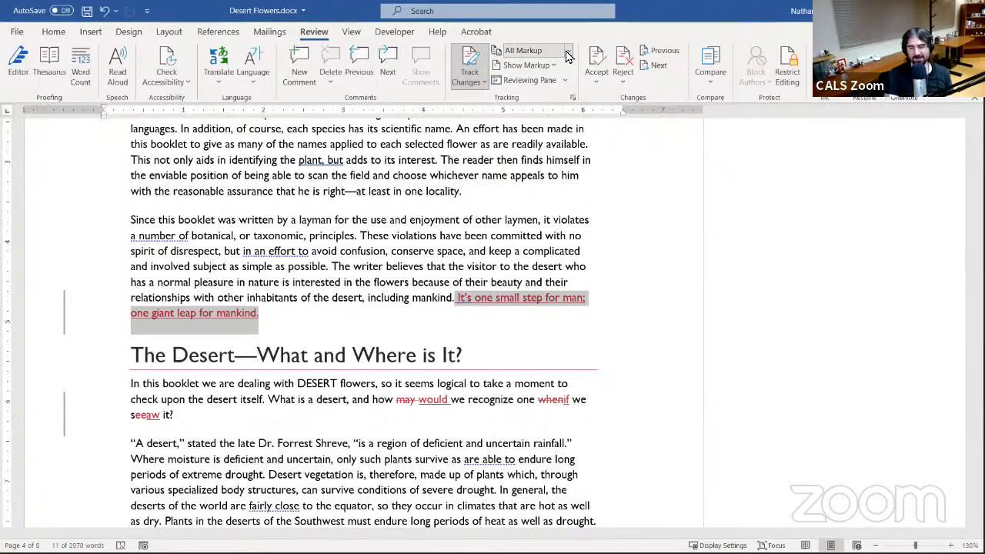
{"action": "left_click", "coordinate": [568, 52]}
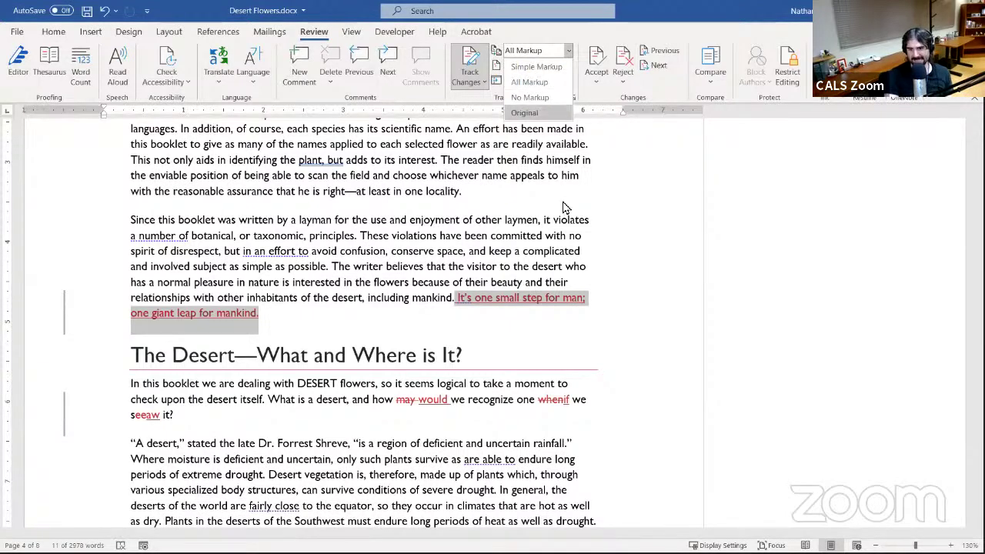
{"action": "left_click", "coordinate": [600, 162]}
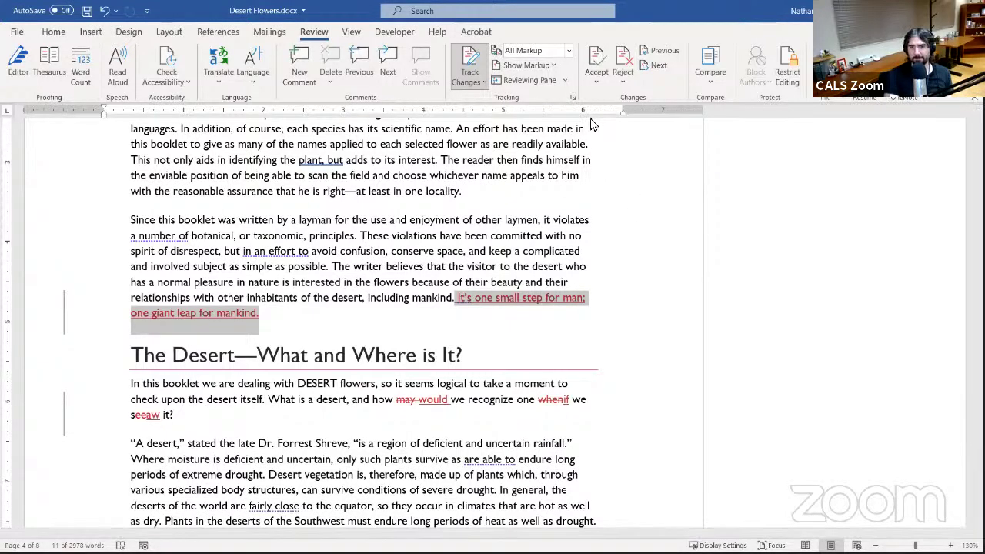
- Deselect the inserted "It's one small step for man" sentence and inspect its revision details
{"action": "scroll", "coordinate": [556, 206], "scroll_direction": "down", "scroll_amount": 3}
{"action": "scroll", "coordinate": [506, 351], "scroll_direction": "up", "scroll_amount": 4}
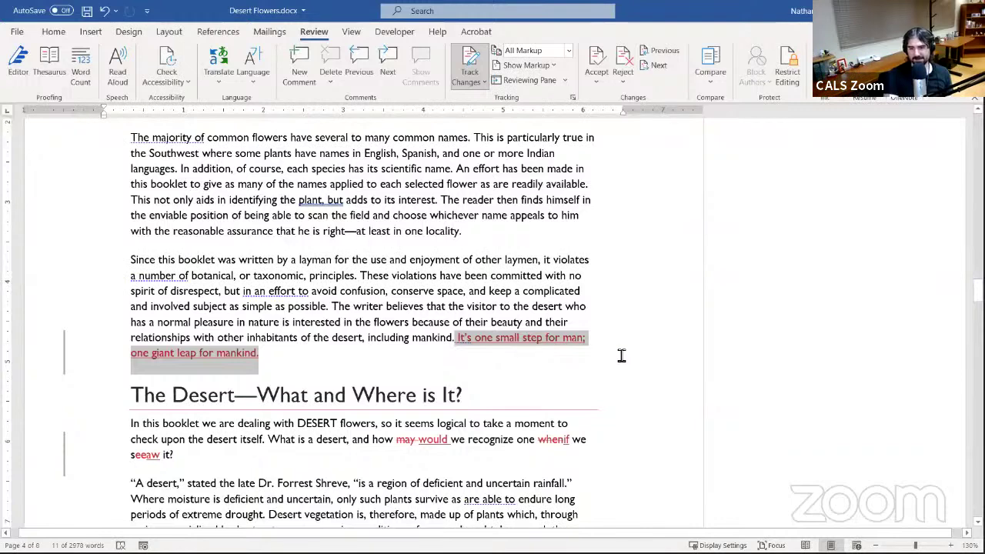
{"action": "left_click", "coordinate": [460, 306]}
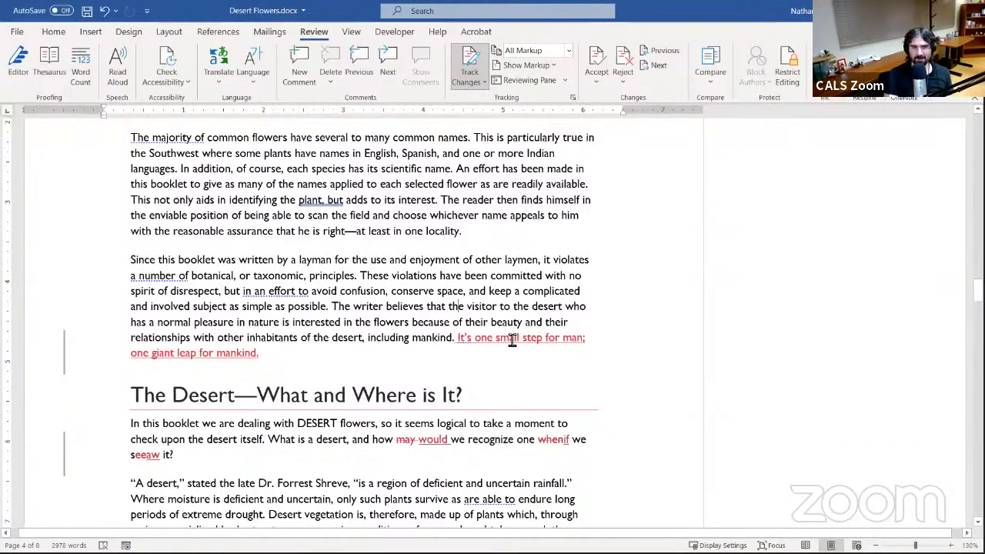
{"action": "mouse_move", "coordinate": [512, 341]}
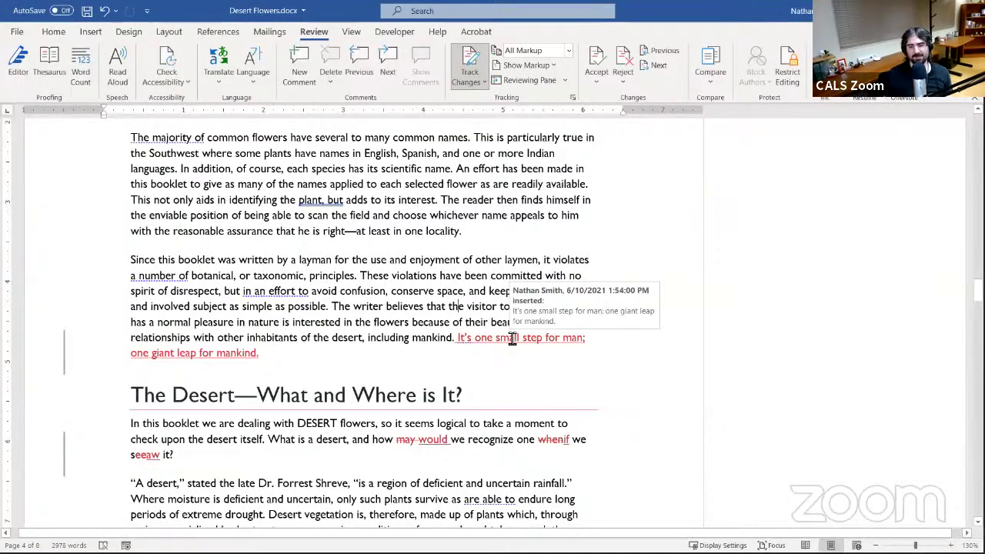
- Switch the edits under "The Desert—What and Where is It?" to Simple Markup and back to All Markup to compare the views
{"action": "scroll", "coordinate": [354, 217], "scroll_direction": "down", "scroll_amount": 3}
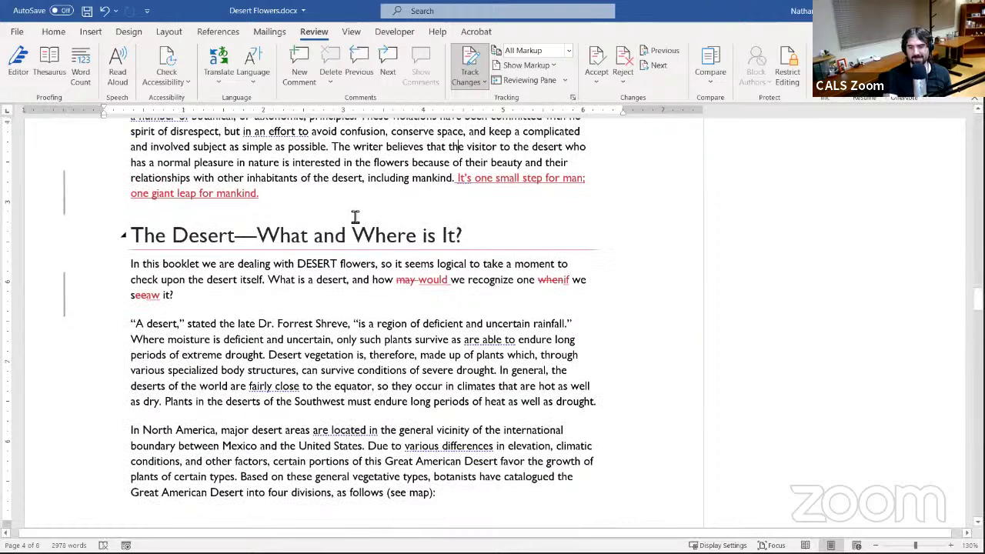
{"action": "left_click", "coordinate": [67, 302]}
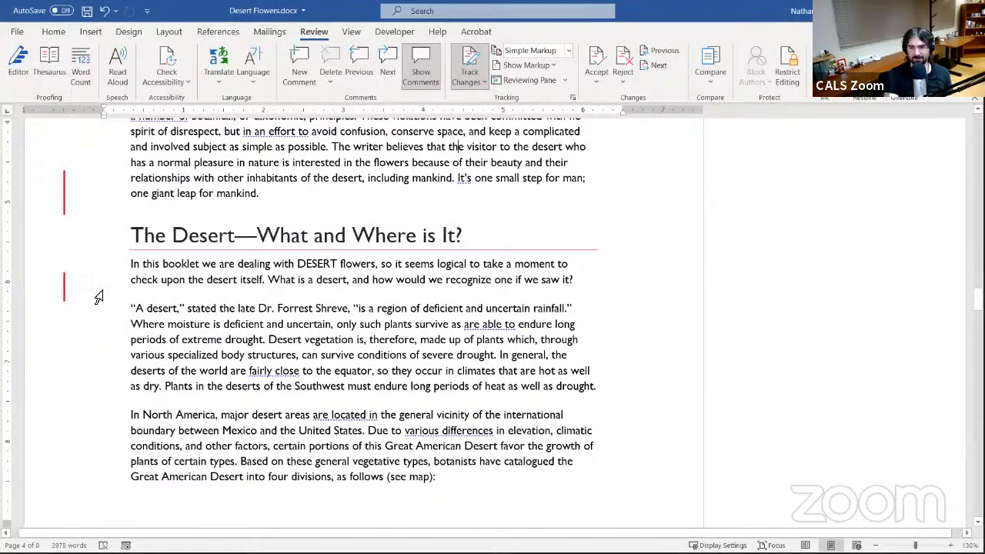
{"action": "left_click", "coordinate": [65, 290]}
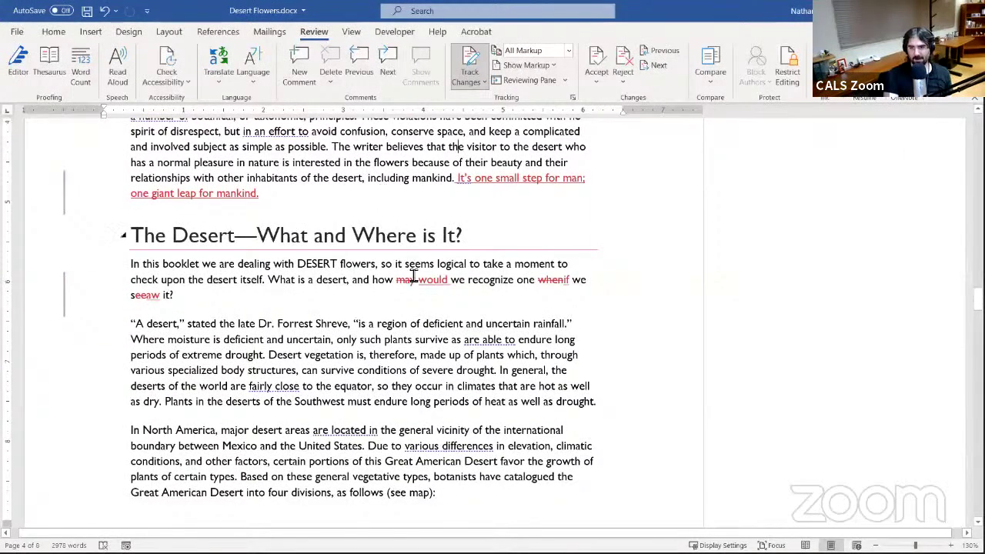
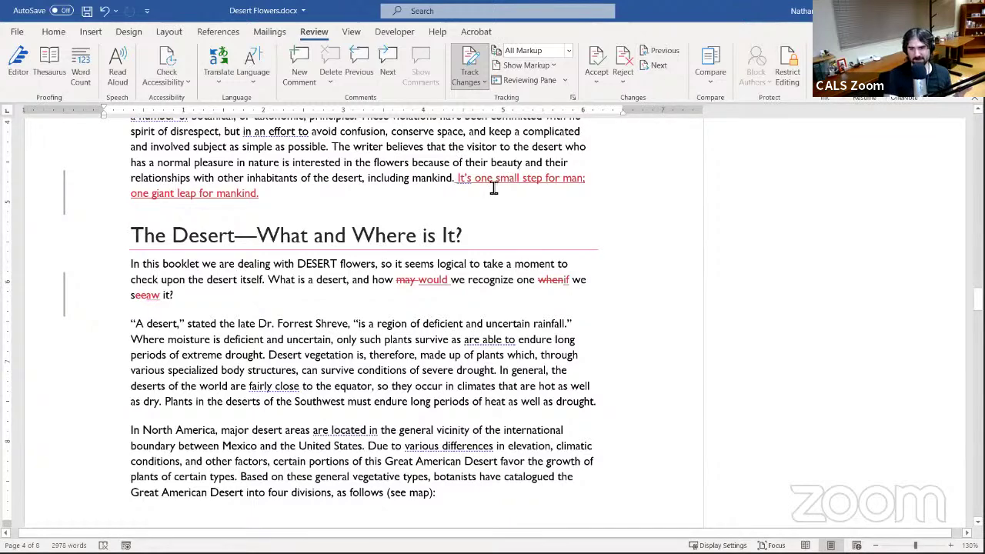
- Place the cursor in the paragraph above "The Desert—What and Where is It?" and advance to its tracked insertion about one small step for man
{"action": "scroll", "coordinate": [416, 196], "scroll_direction": "up", "scroll_amount": 2}
{"action": "scroll", "coordinate": [462, 193], "scroll_direction": "down", "scroll_amount": 3}
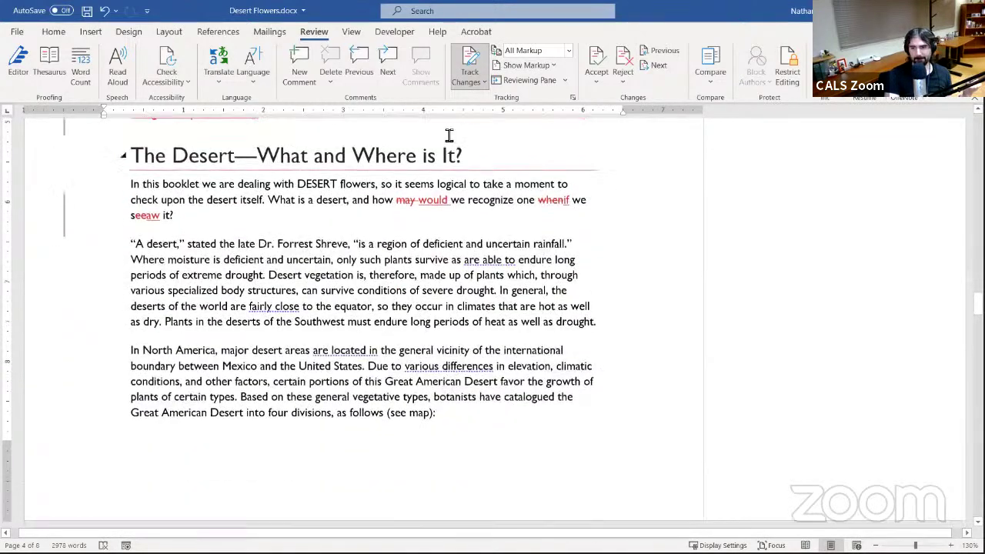
{"action": "scroll", "coordinate": [467, 167], "scroll_direction": "up", "scroll_amount": 2}
{"action": "scroll", "coordinate": [467, 168], "scroll_direction": "up", "scroll_amount": 1}
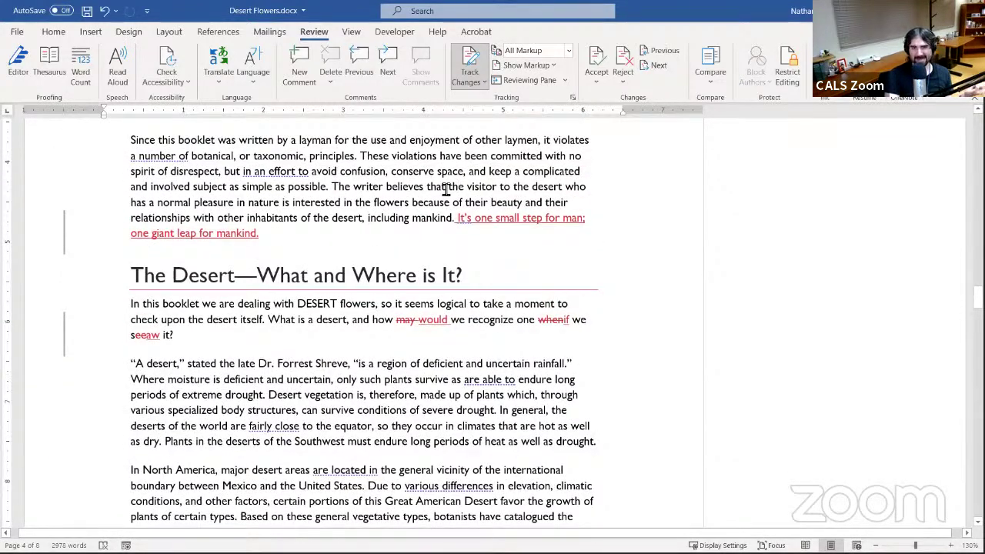
{"action": "left_click", "coordinate": [502, 186]}
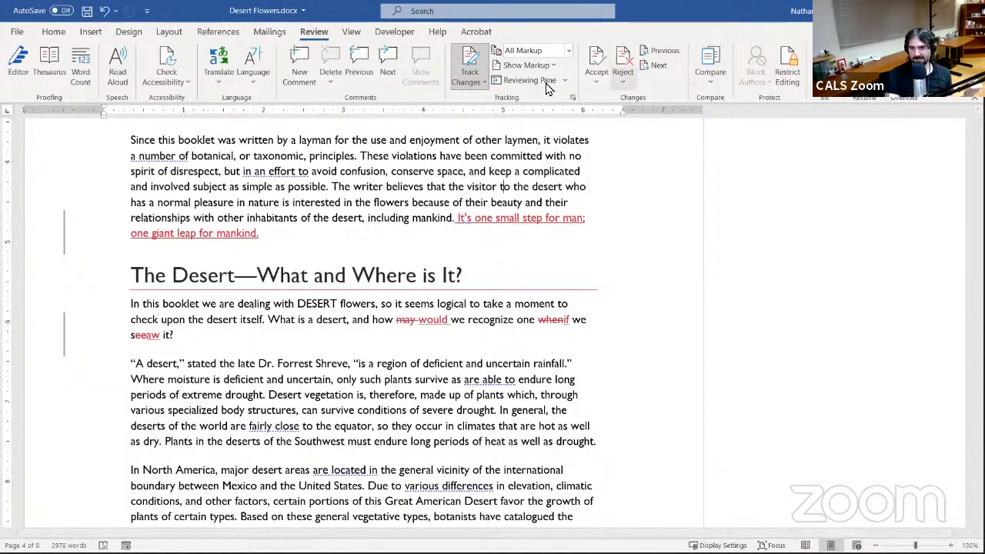
{"action": "left_click", "coordinate": [651, 68]}
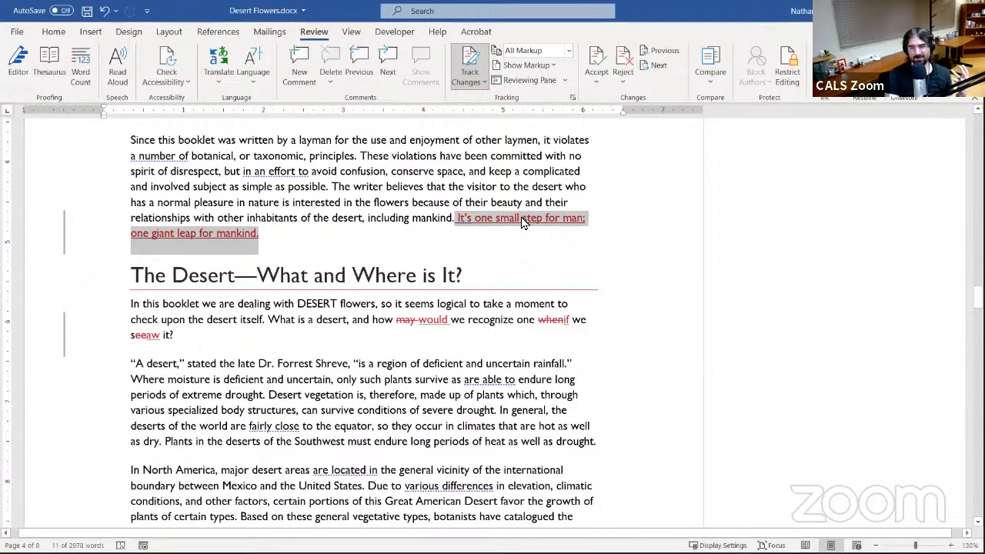
{"action": "mouse_move", "coordinate": [522, 221]}
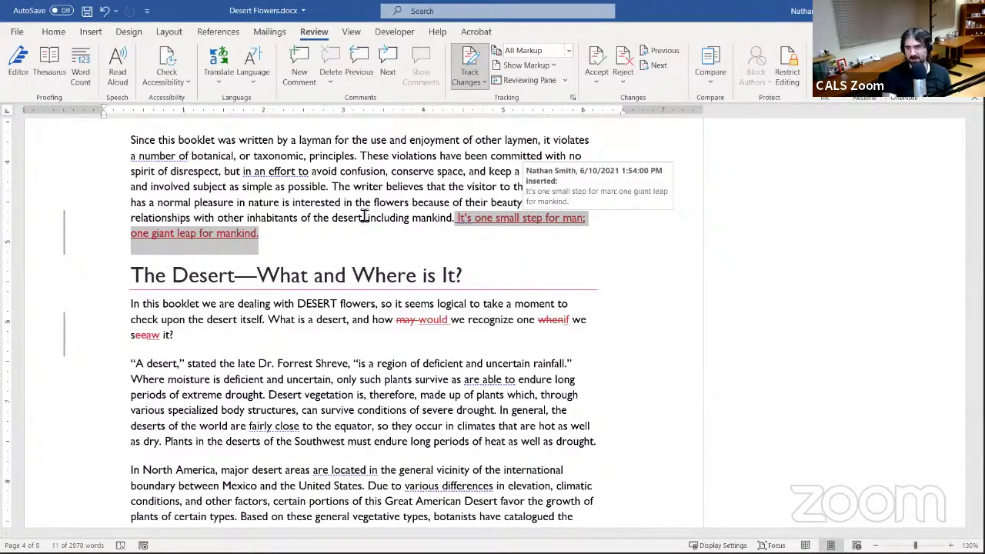
- Accept the inserted "It's one small step for man" sentence and reject the tracked deletion of "may"
{"action": "left_click", "coordinate": [594, 62]}
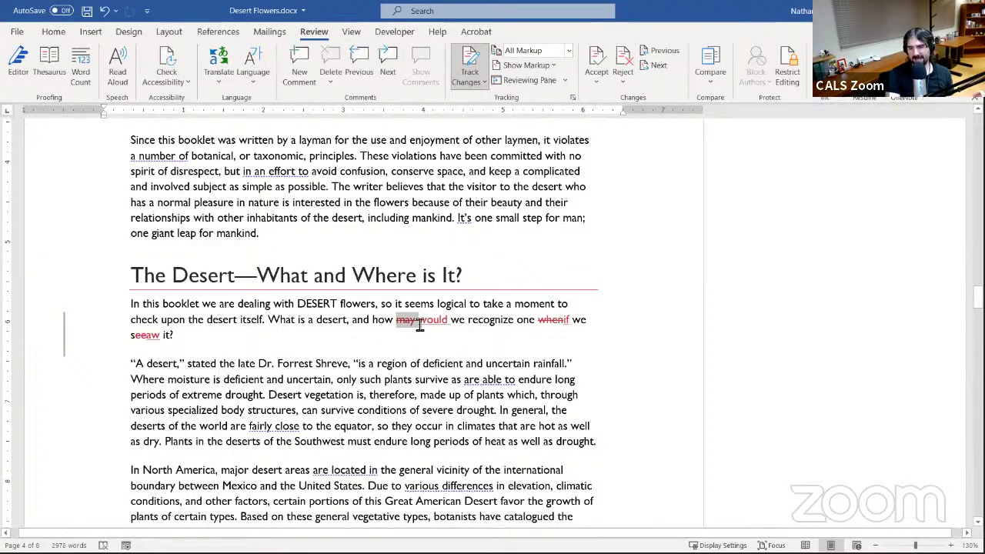
{"action": "left_click", "coordinate": [633, 64]}
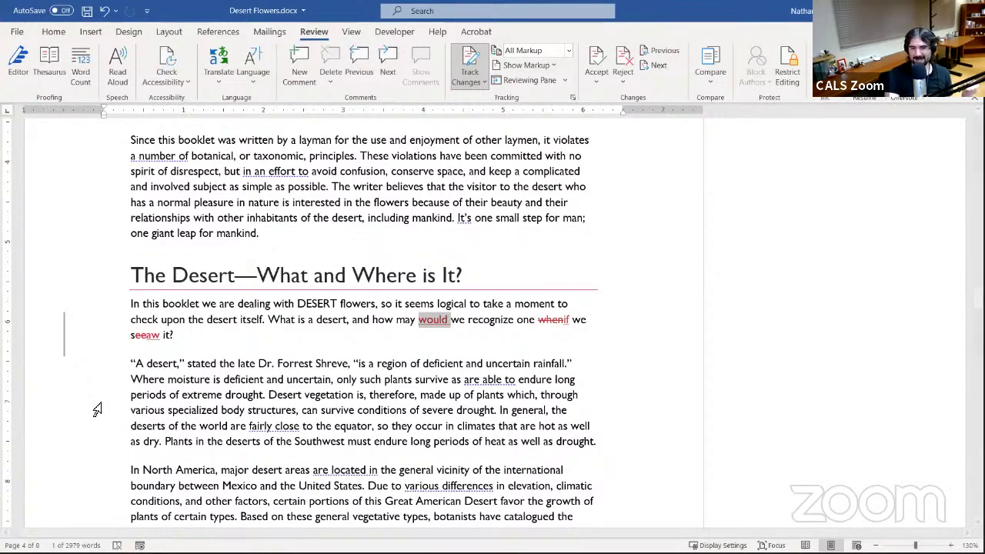
- Toggle the edits under "The Desert—What and Where is It?" between Simple Markup and All Markup to check the wording
{"action": "left_click", "coordinate": [73, 344]}
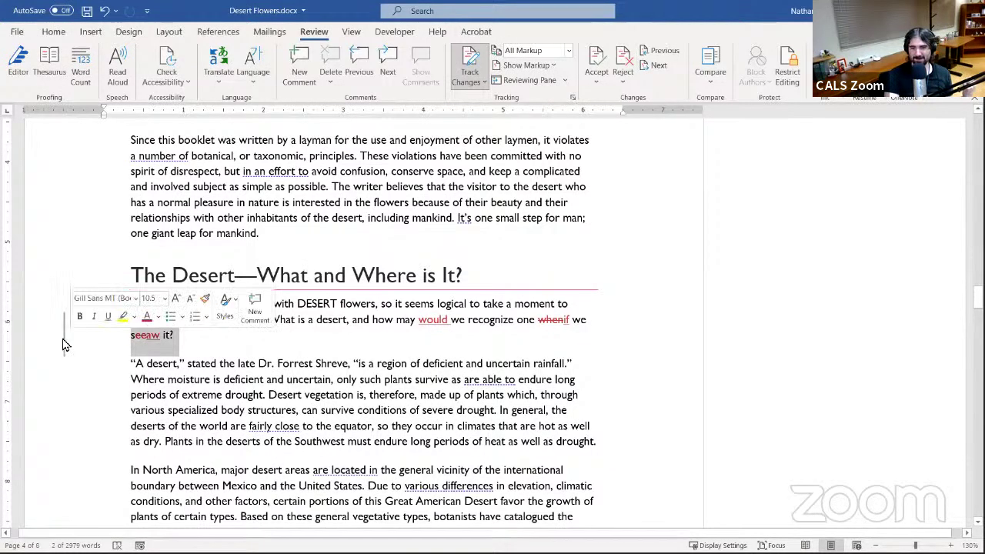
{"action": "left_click", "coordinate": [65, 343]}
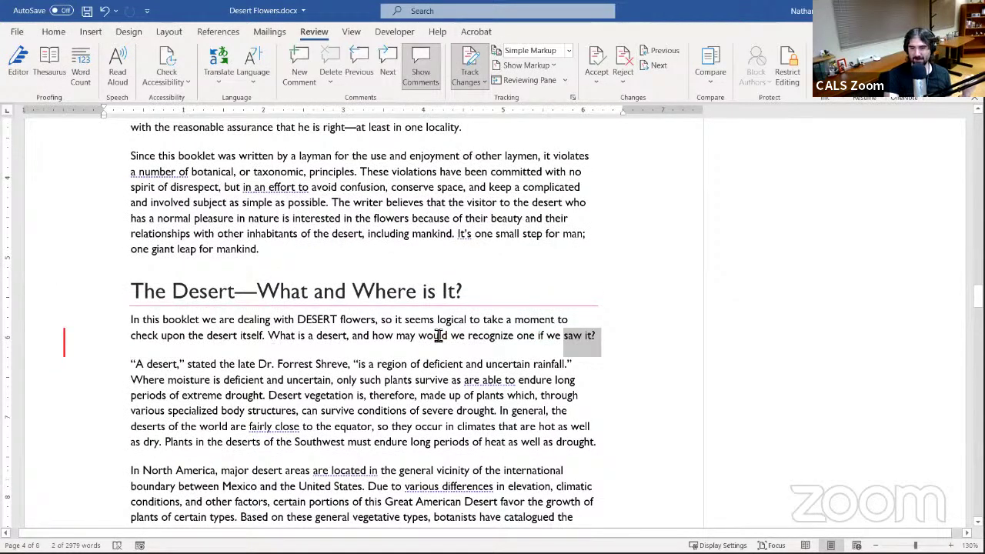
{"action": "left_click", "coordinate": [65, 343]}
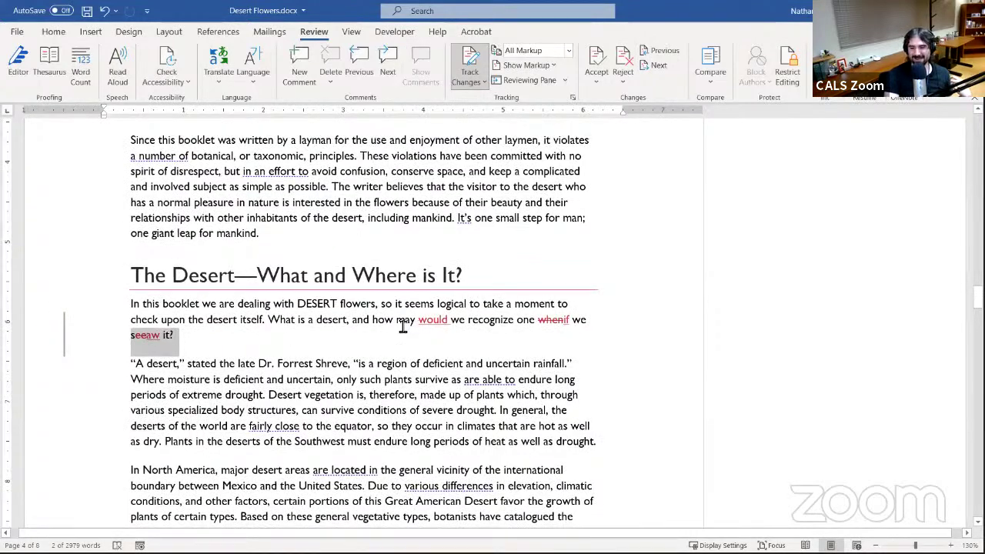
- Go to the inserted word "would" after "how may" and reject that insertion
{"action": "left_click", "coordinate": [402, 323]}
{"action": "left_click", "coordinate": [653, 67]}
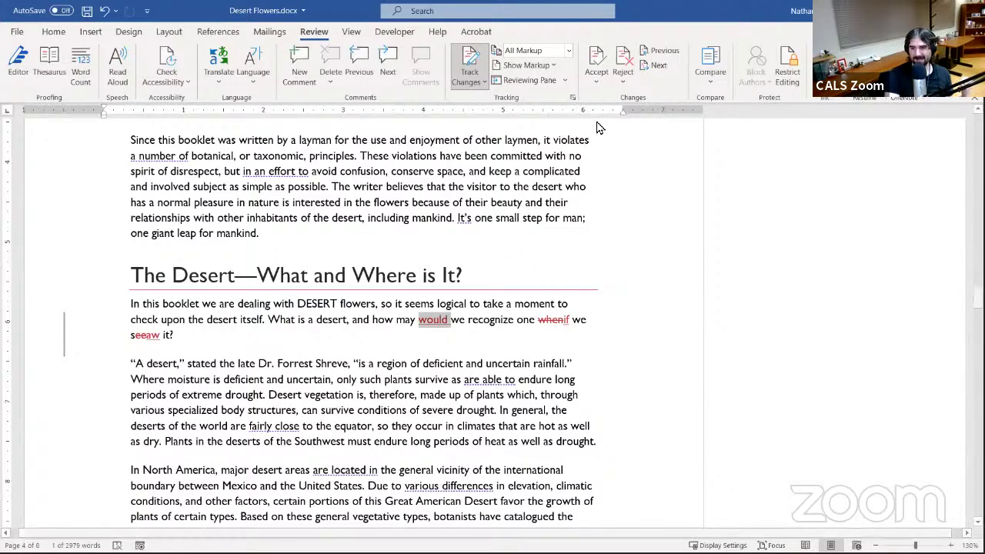
{"action": "left_click", "coordinate": [624, 66]}
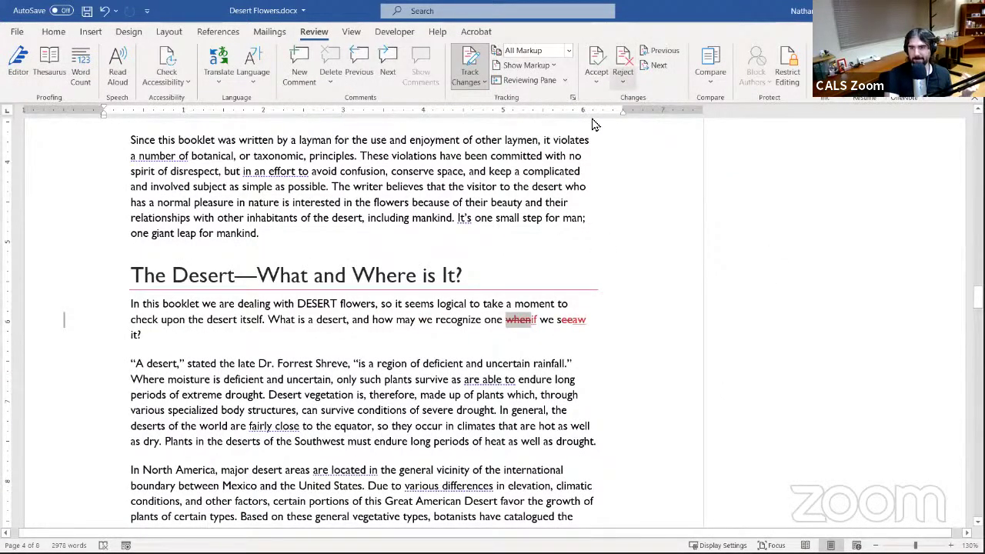
- Accept the tracked replacements that change "when" to "if" and "see" to "saw" in the same question
{"action": "left_click", "coordinate": [598, 61]}
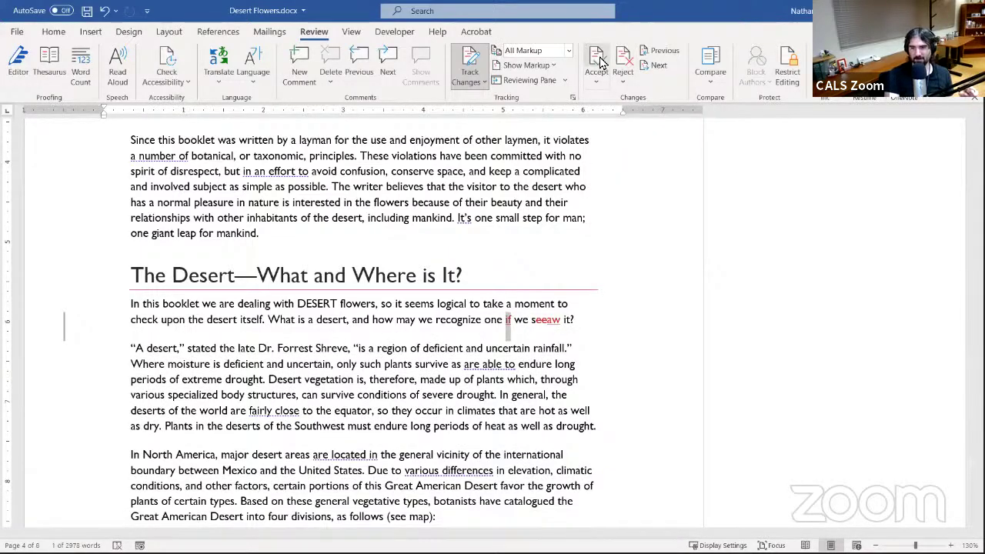
{"action": "left_click", "coordinate": [598, 61]}
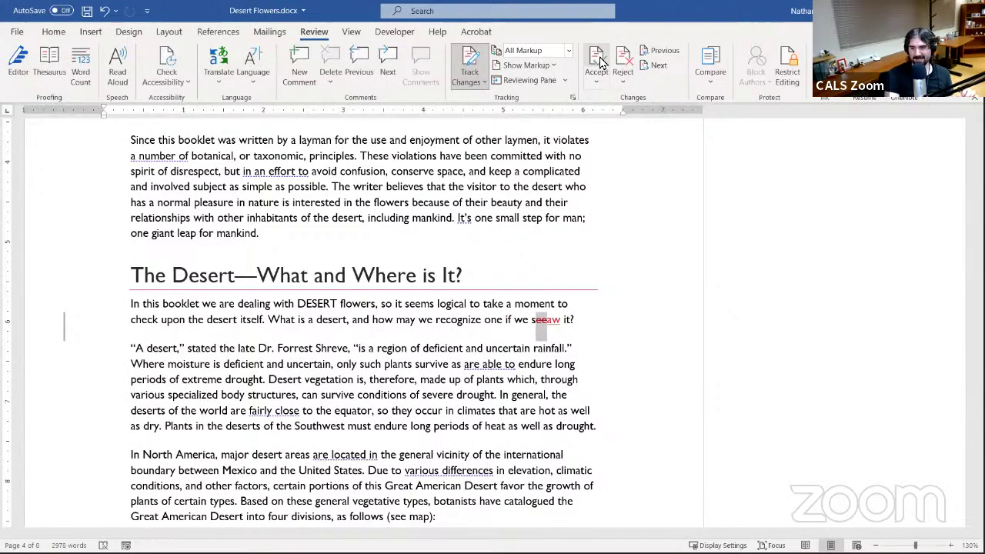
{"action": "left_click", "coordinate": [598, 62]}
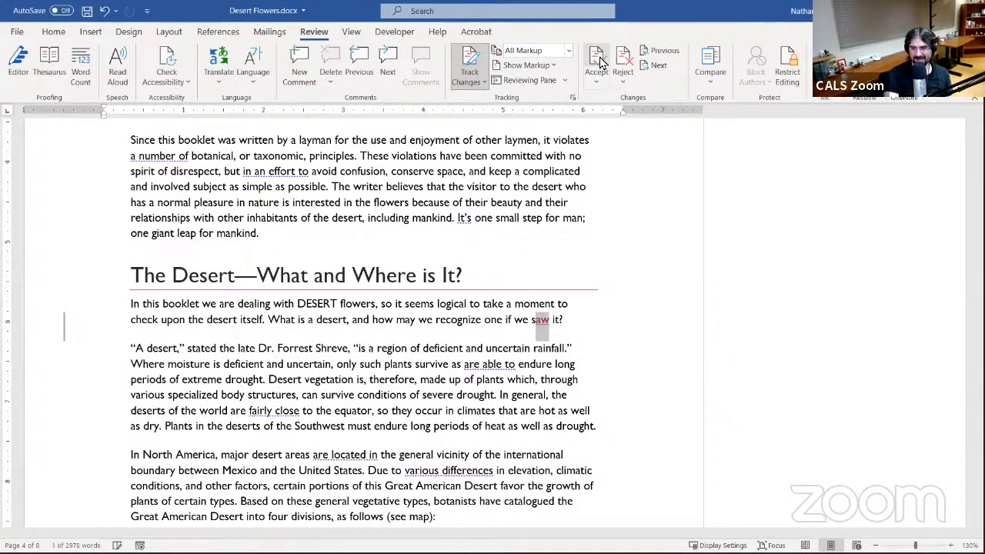
{"action": "left_click", "coordinate": [598, 62]}
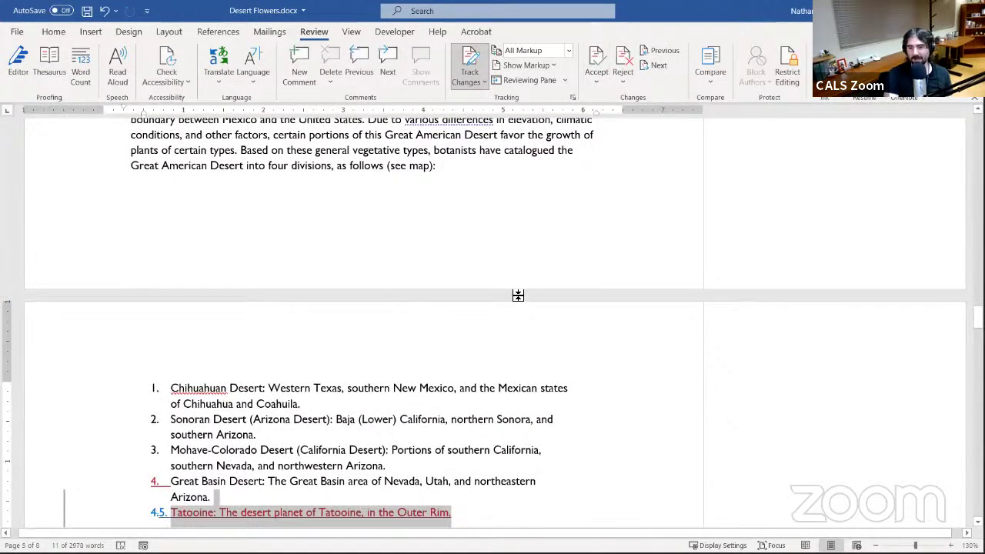
- Accept the inserted Tatooine item at the end of the numbered list of desert divisions
{"action": "scroll", "coordinate": [546, 275], "scroll_direction": "down", "scroll_amount": 4}
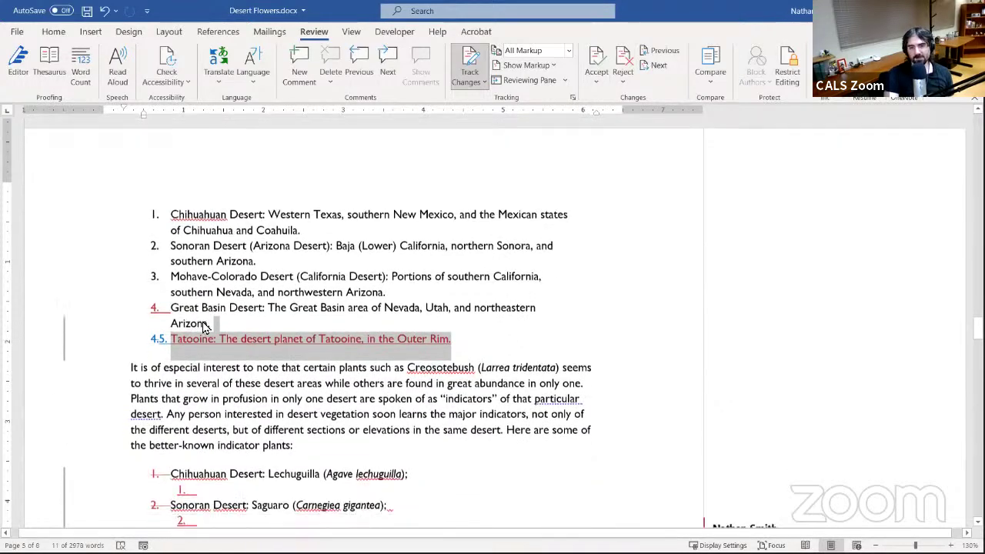
{"action": "right_click", "coordinate": [287, 319]}
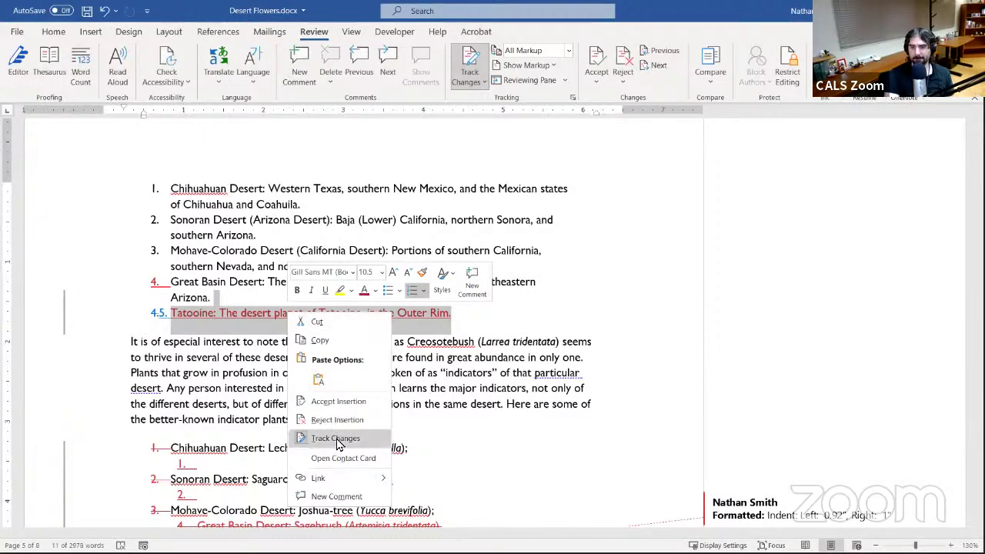
{"action": "left_click", "coordinate": [342, 398]}
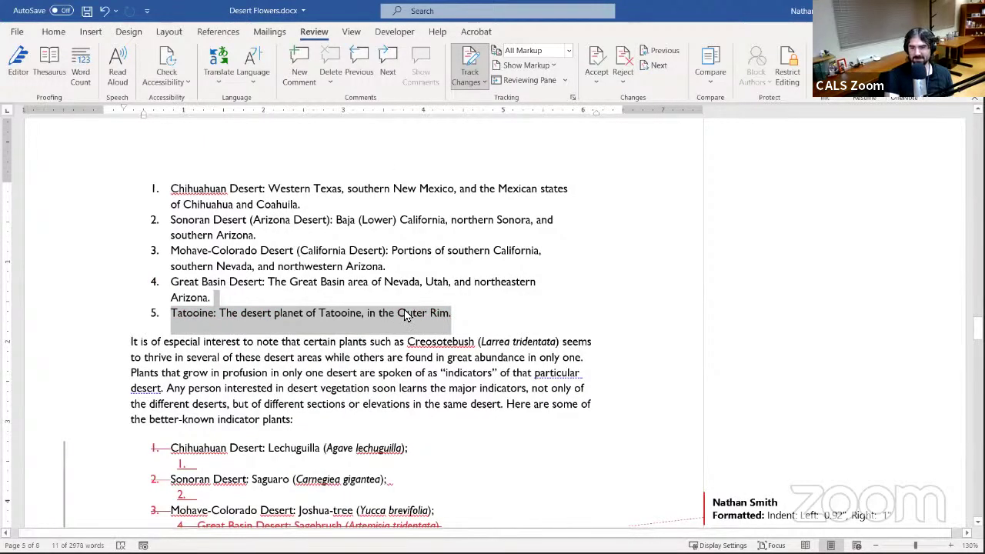
- Check the options for the indent format change on the deleted Great Basin Desert line and turn off Track Changes
{"action": "scroll", "coordinate": [309, 368], "scroll_direction": "down", "scroll_amount": 3}
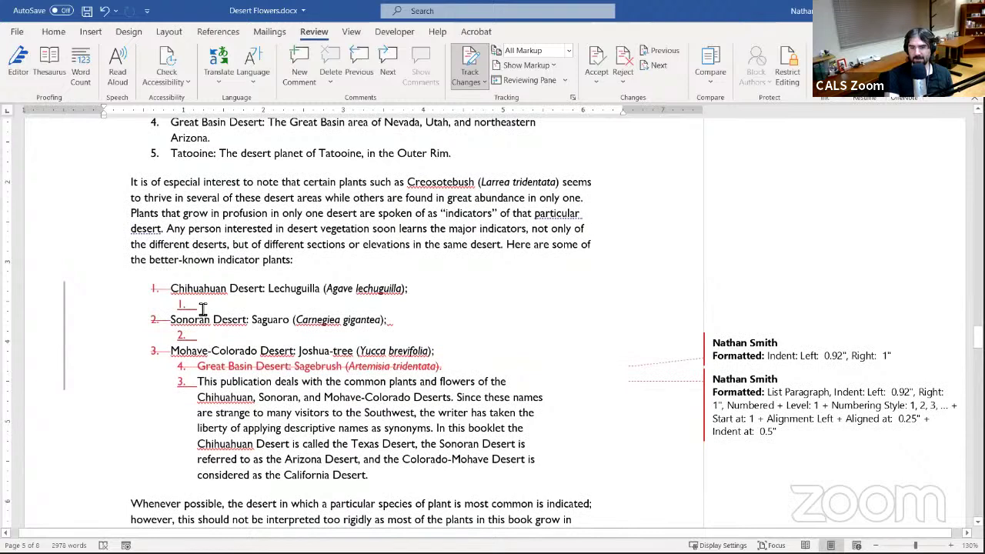
{"action": "scroll", "coordinate": [193, 306], "scroll_direction": "down", "scroll_amount": 3}
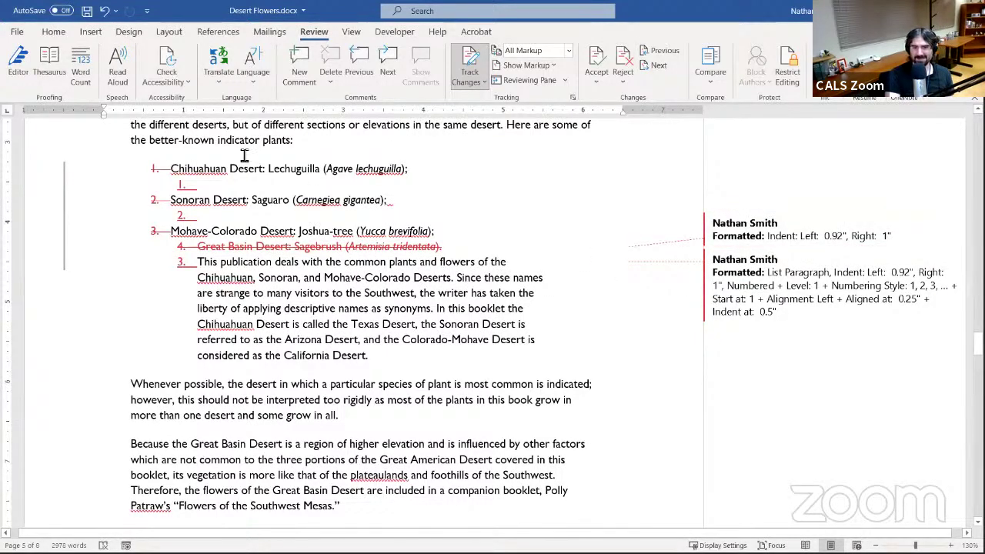
{"action": "right_click", "coordinate": [809, 230]}
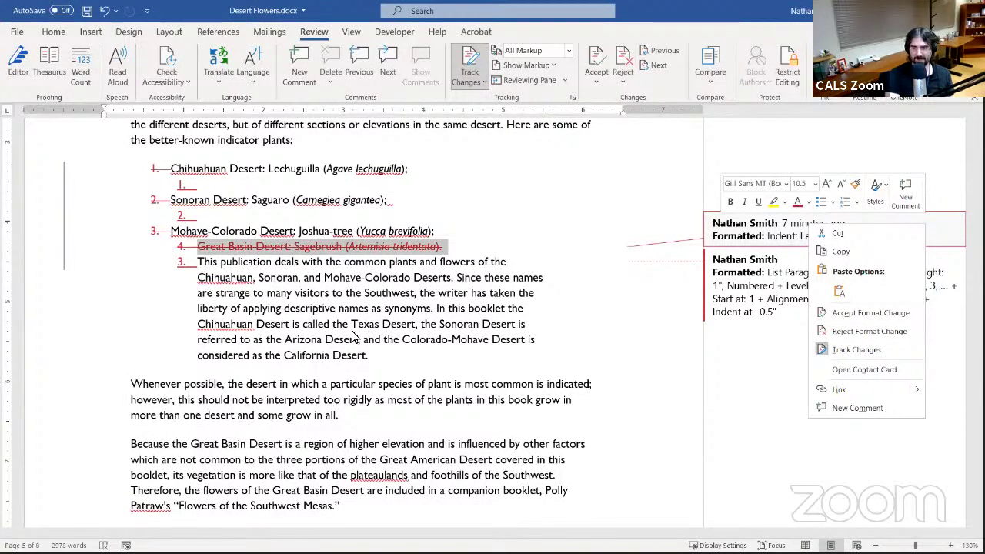
{"action": "key", "text": "Escape"}
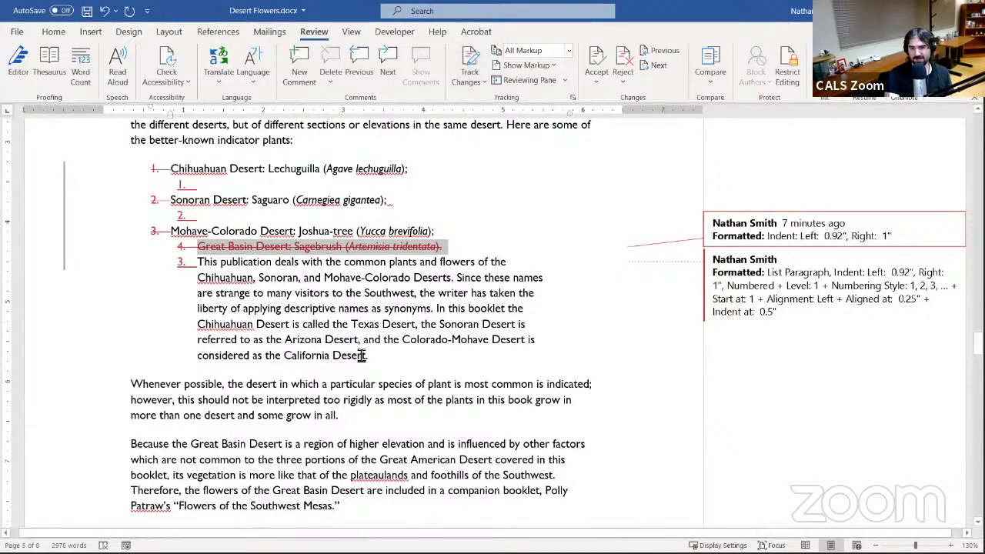
- Examine the tracked edits in the indicator plants list and switch the document to Simple Markup
{"action": "scroll", "coordinate": [361, 355], "scroll_direction": "down", "scroll_amount": 1}
{"action": "scroll", "coordinate": [361, 356], "scroll_direction": "down", "scroll_amount": 1}
{"action": "scroll", "coordinate": [173, 216], "scroll_direction": "up", "scroll_amount": 3}
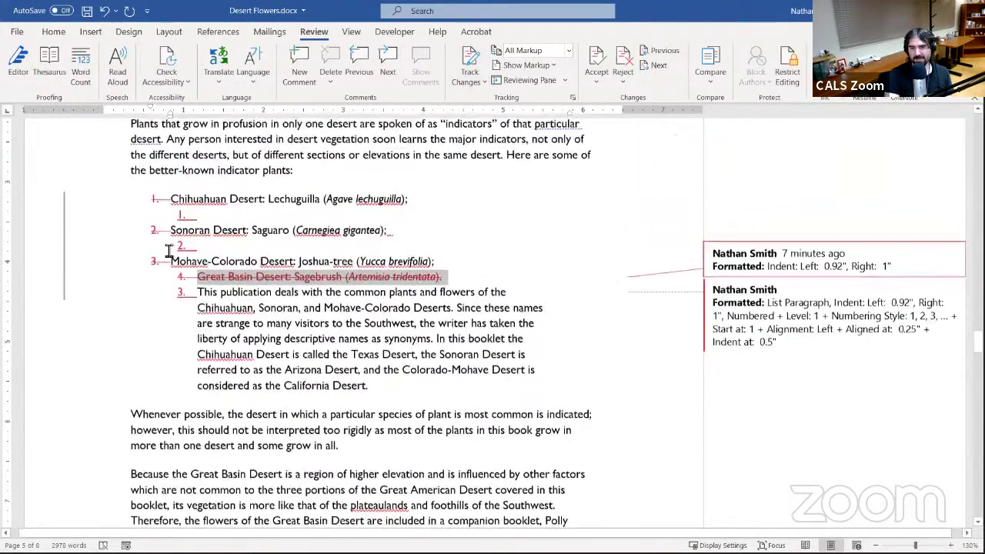
{"action": "scroll", "coordinate": [173, 216], "scroll_direction": "down", "scroll_amount": 1}
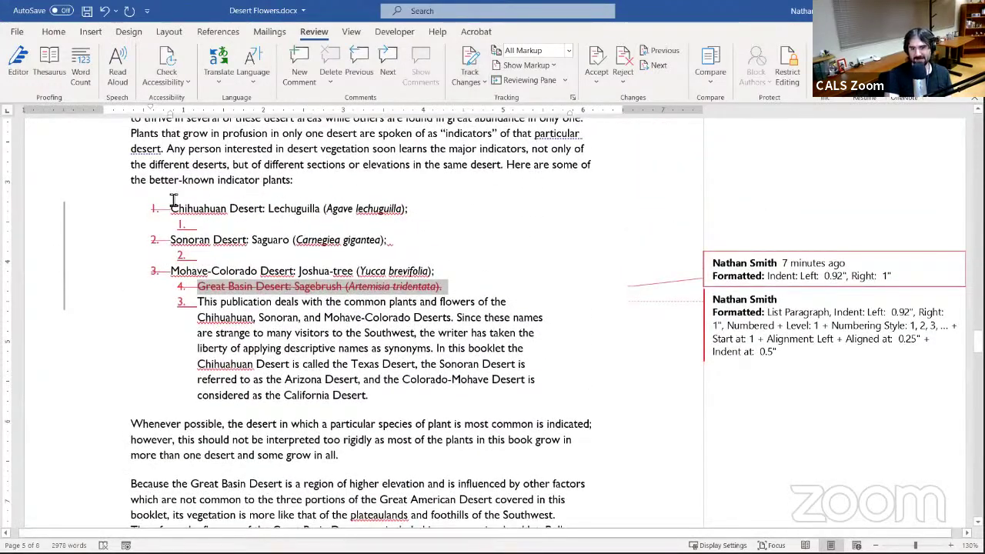
{"action": "left_click", "coordinate": [568, 50]}
{"action": "left_click", "coordinate": [566, 72]}
{"action": "scroll", "coordinate": [434, 308], "scroll_direction": "up", "scroll_amount": 7}
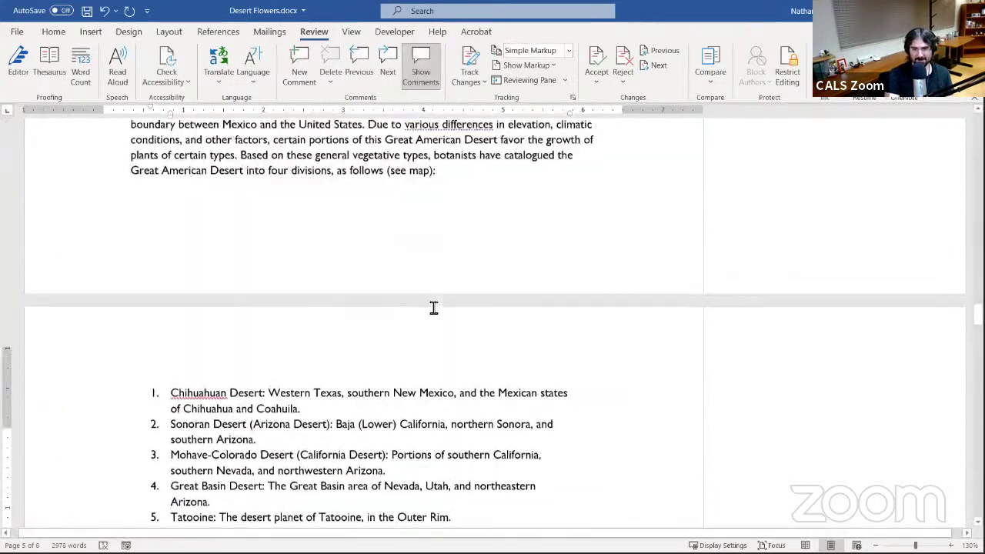
{"action": "scroll", "coordinate": [431, 308], "scroll_direction": "down", "scroll_amount": 6}
{"action": "scroll", "coordinate": [423, 317], "scroll_direction": "down", "scroll_amount": 15}
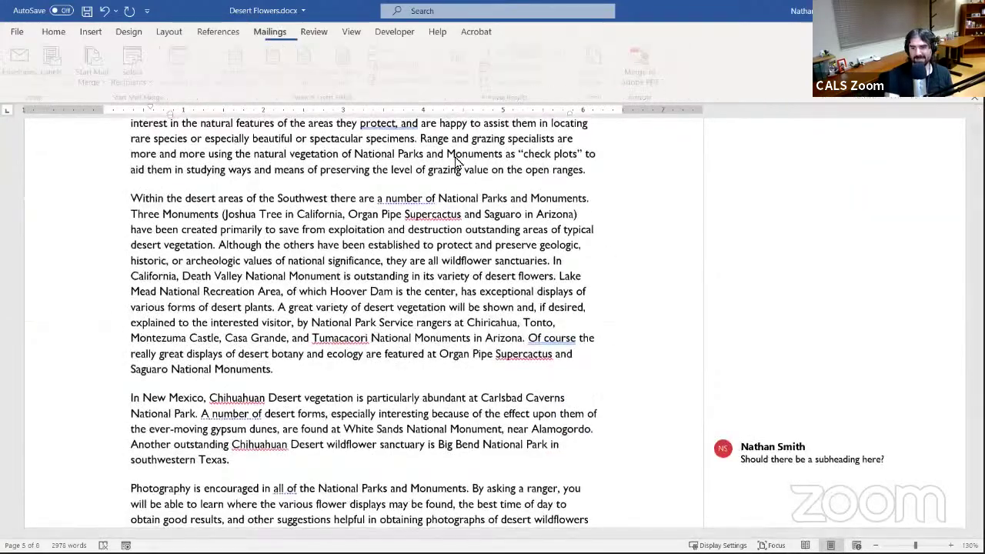
{"action": "left_click", "coordinate": [53, 32]}
{"action": "scroll", "coordinate": [440, 220], "scroll_direction": "up", "scroll_amount": 4}
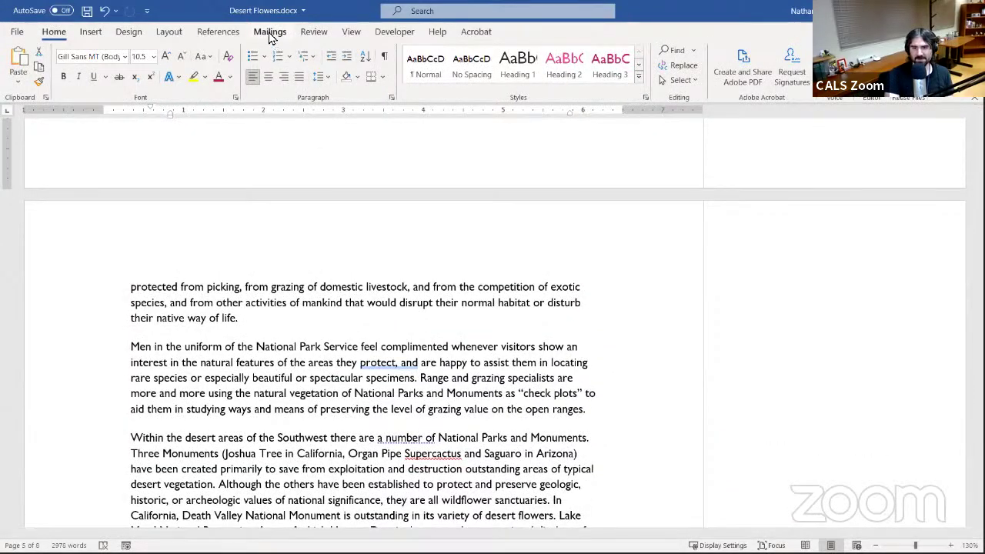
{"action": "left_click", "coordinate": [212, 33]}
{"action": "left_click", "coordinate": [173, 33]}
{"action": "left_click", "coordinate": [271, 34]}
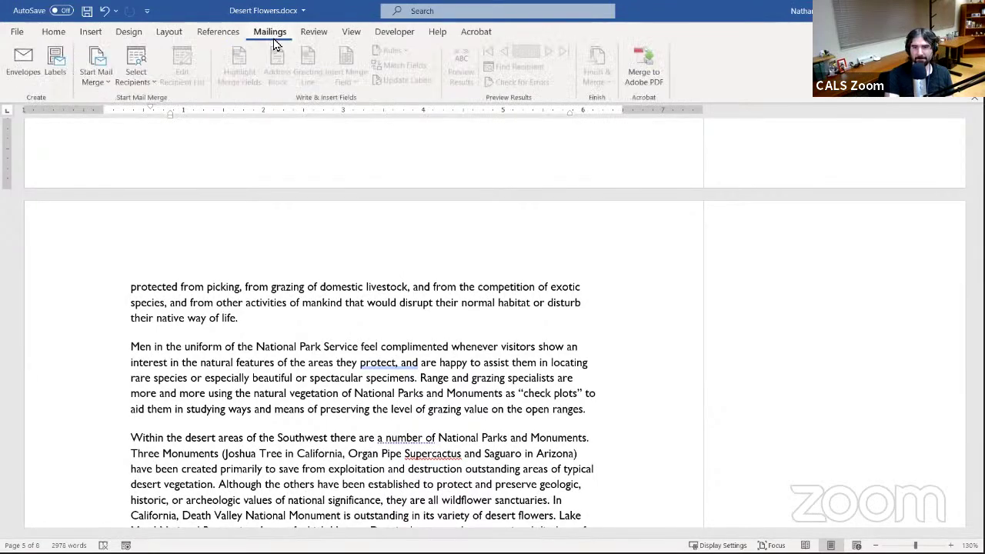
{"action": "left_click", "coordinate": [314, 33]}
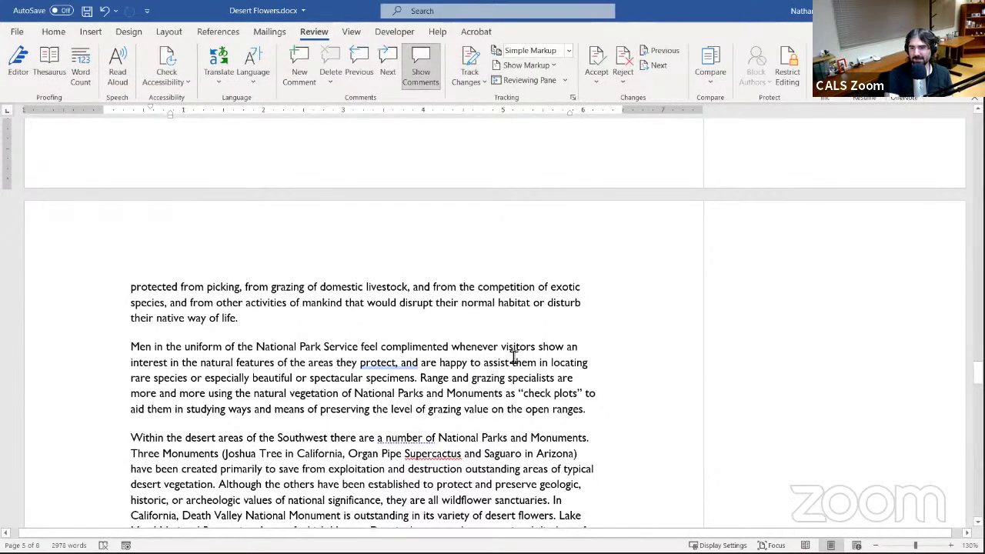
- Add "This sentence is being added." to the end of the paragraph beginning "Whenever possible, the desert in which"
{"action": "scroll", "coordinate": [512, 357], "scroll_direction": "up", "scroll_amount": 9}
{"action": "scroll", "coordinate": [359, 256], "scroll_direction": "down", "scroll_amount": 2}
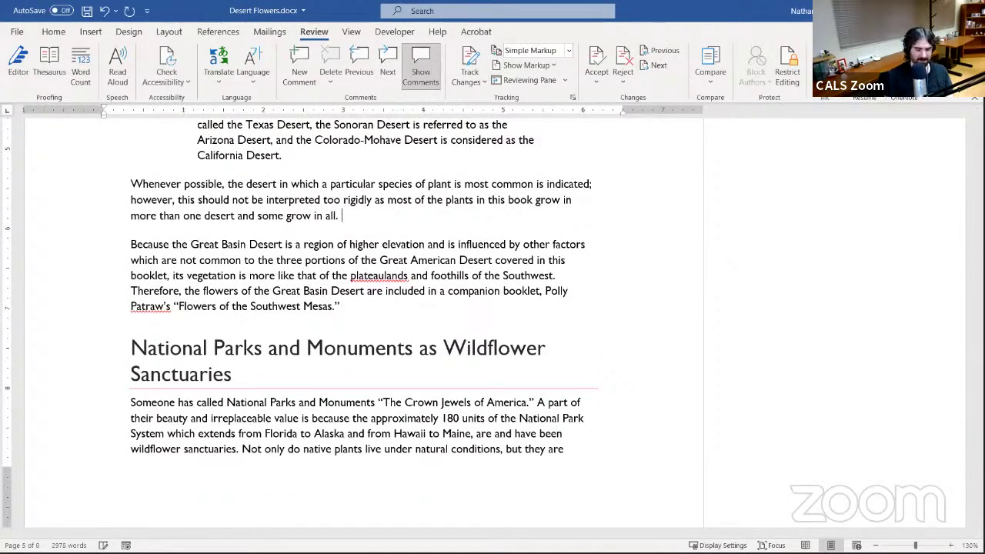
{"action": "type", "text": "This i"}
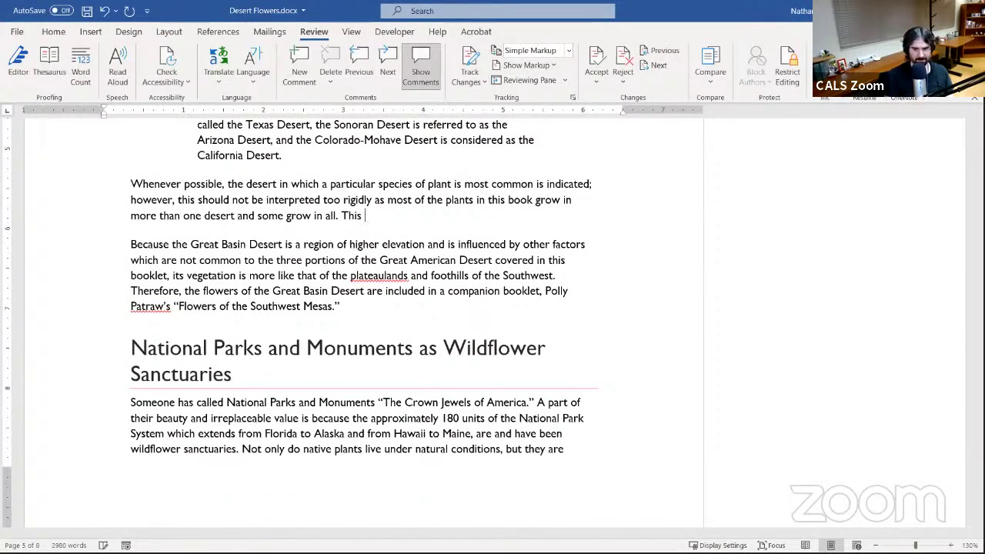
{"action": "type", "text": "entence"}
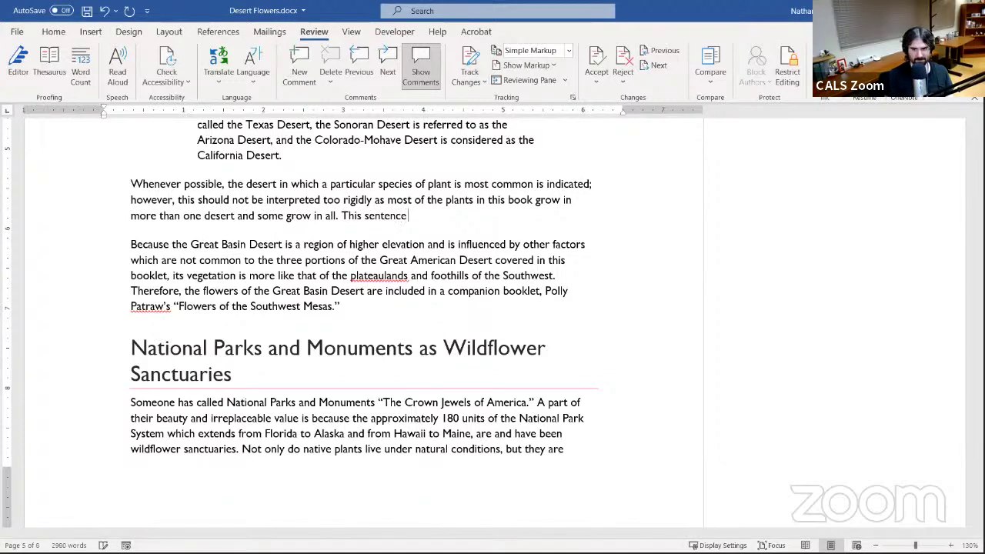
{"action": "type", "text": " is being added."}
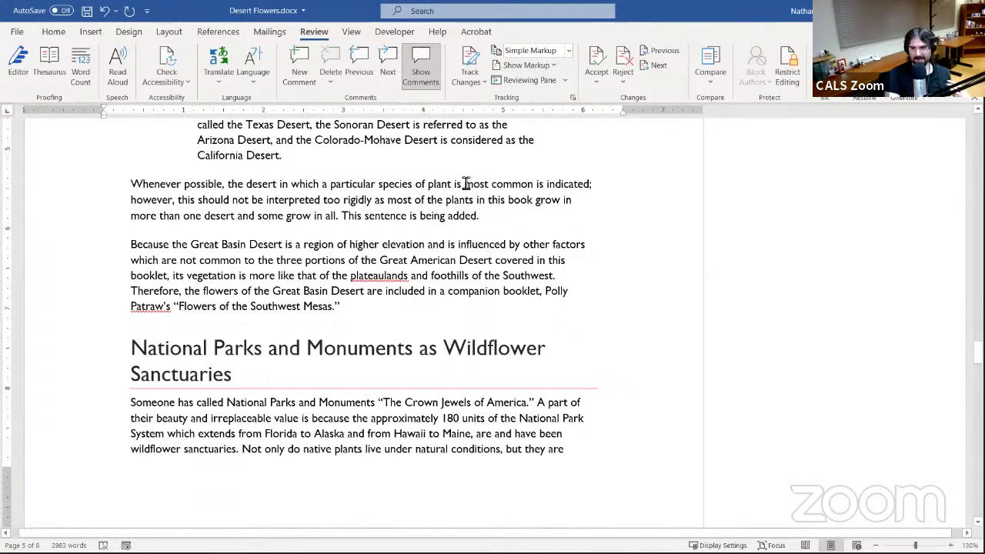
- Show all markup in the document to check the added sentence for revision marks
{"action": "scroll", "coordinate": [466, 188], "scroll_direction": "up", "scroll_amount": 3}
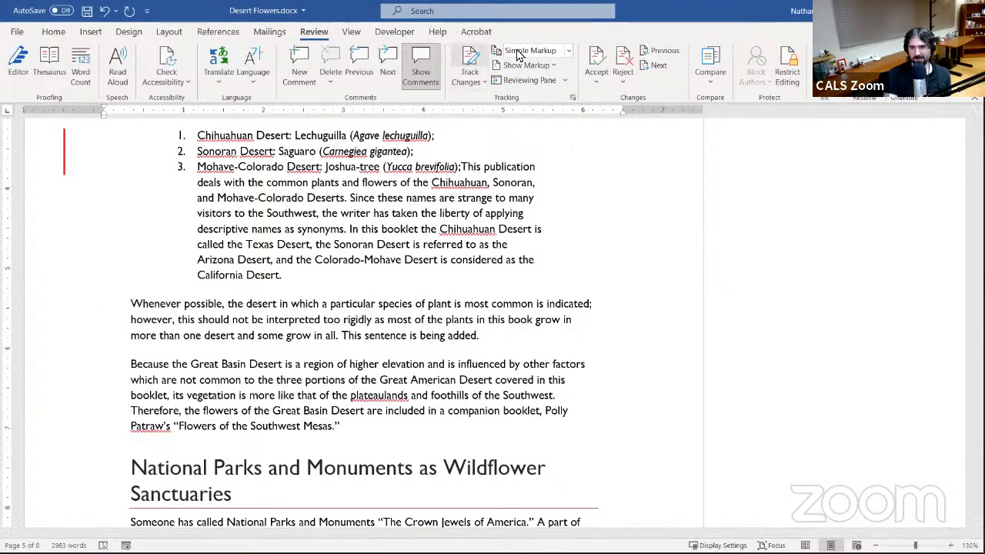
{"action": "left_click", "coordinate": [568, 56]}
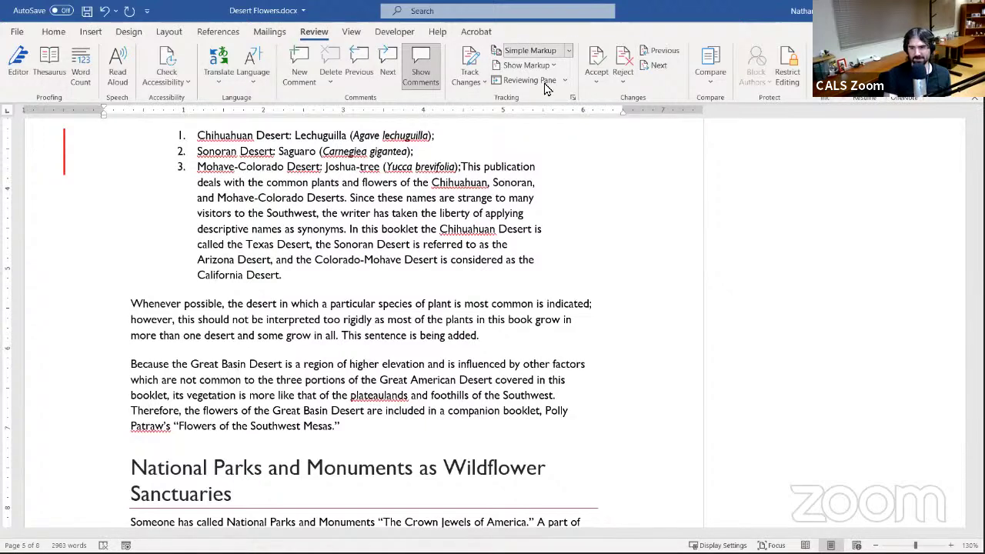
{"action": "left_click", "coordinate": [546, 81]}
{"action": "scroll", "coordinate": [476, 381], "scroll_direction": "up", "scroll_amount": 3}
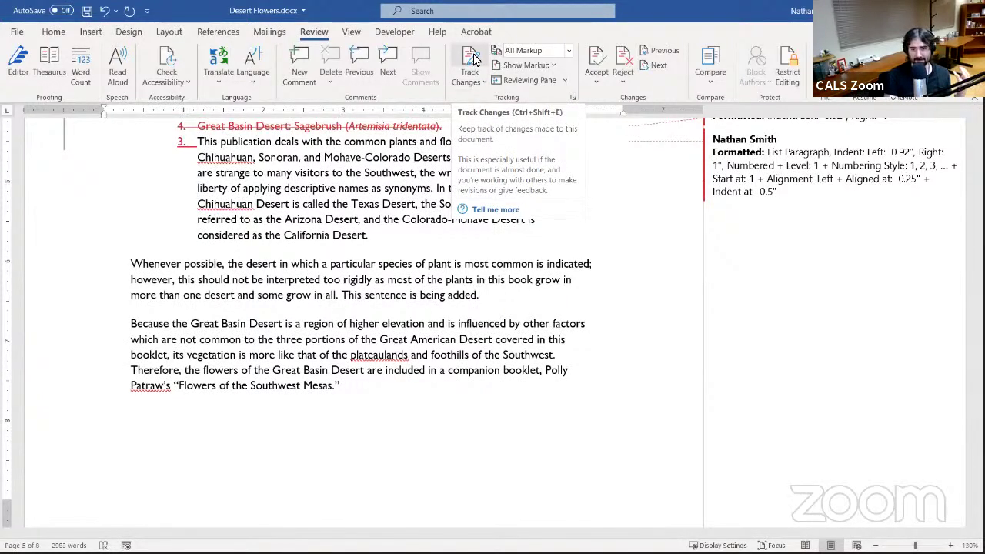
{"action": "scroll", "coordinate": [500, 297], "scroll_direction": "up", "scroll_amount": 5}
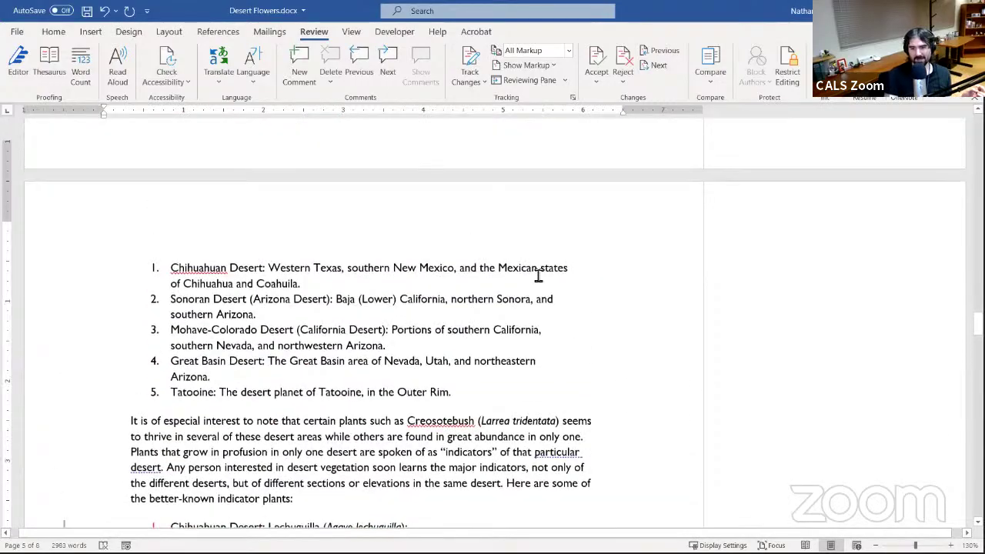
{"action": "scroll", "coordinate": [511, 424], "scroll_direction": "down", "scroll_amount": 6}
{"action": "scroll", "coordinate": [511, 423], "scroll_direction": "up", "scroll_amount": 11}
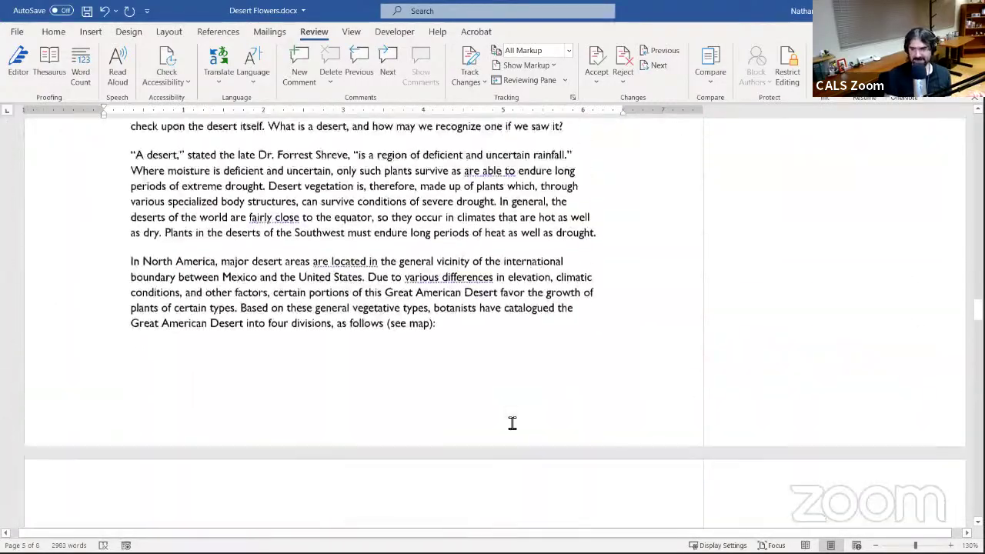
{"action": "scroll", "coordinate": [512, 423], "scroll_direction": "up", "scroll_amount": 10}
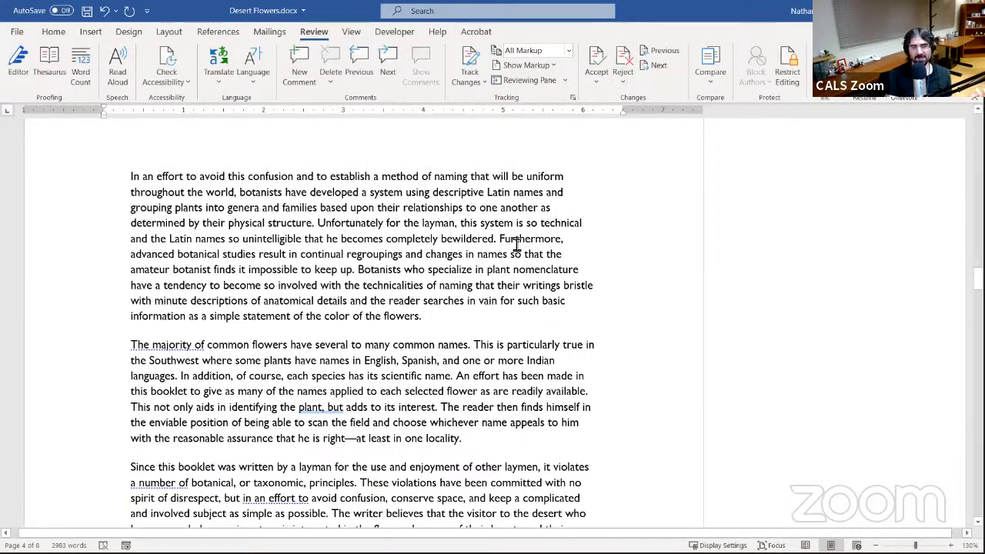
- Look through the pages from Plant Names to the indicator plants list for revision marks
{"action": "scroll", "coordinate": [412, 204], "scroll_direction": "up", "scroll_amount": 9}
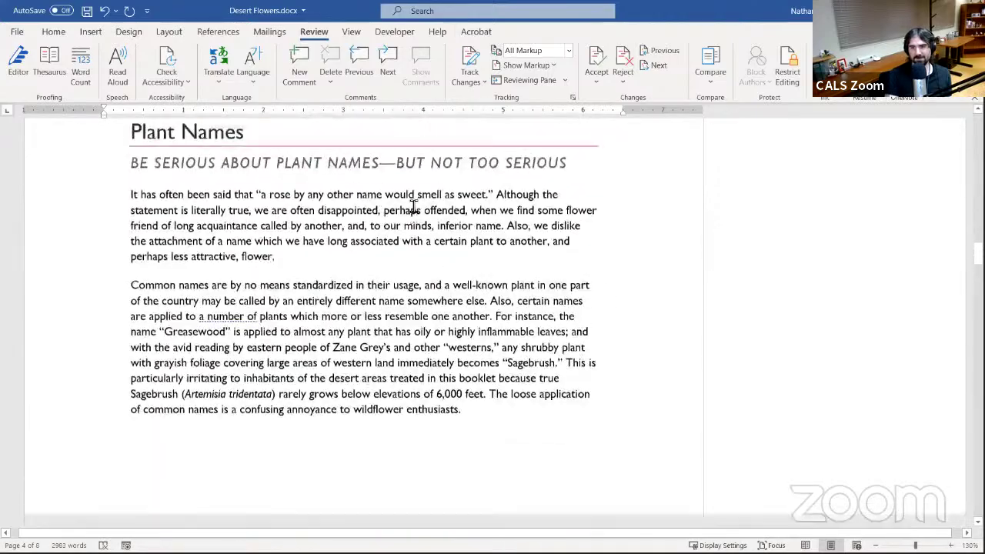
{"action": "scroll", "coordinate": [412, 203], "scroll_direction": "down", "scroll_amount": 4}
{"action": "scroll", "coordinate": [412, 205], "scroll_direction": "down", "scroll_amount": 20}
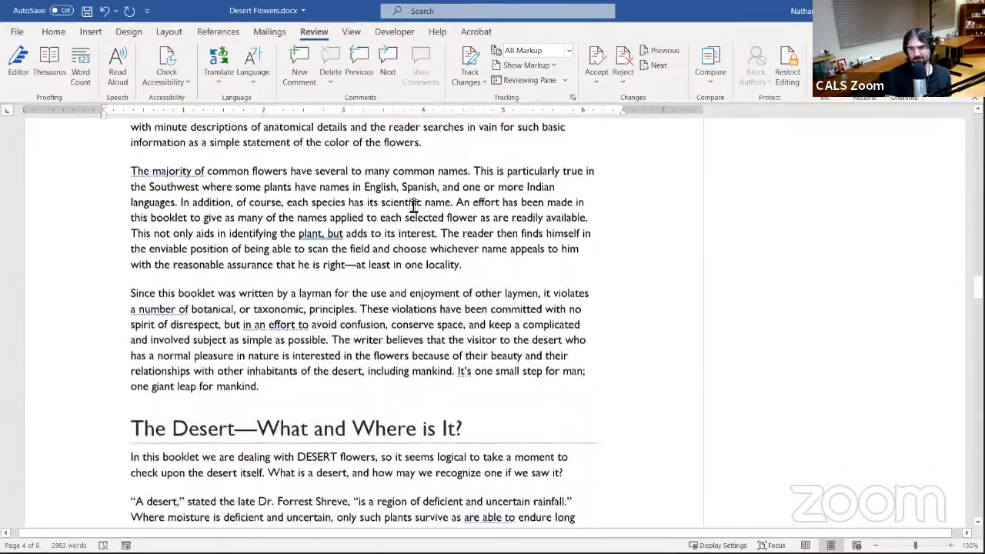
{"action": "scroll", "coordinate": [414, 205], "scroll_direction": "down", "scroll_amount": 10}
{"action": "scroll", "coordinate": [446, 268], "scroll_direction": "up", "scroll_amount": 18}
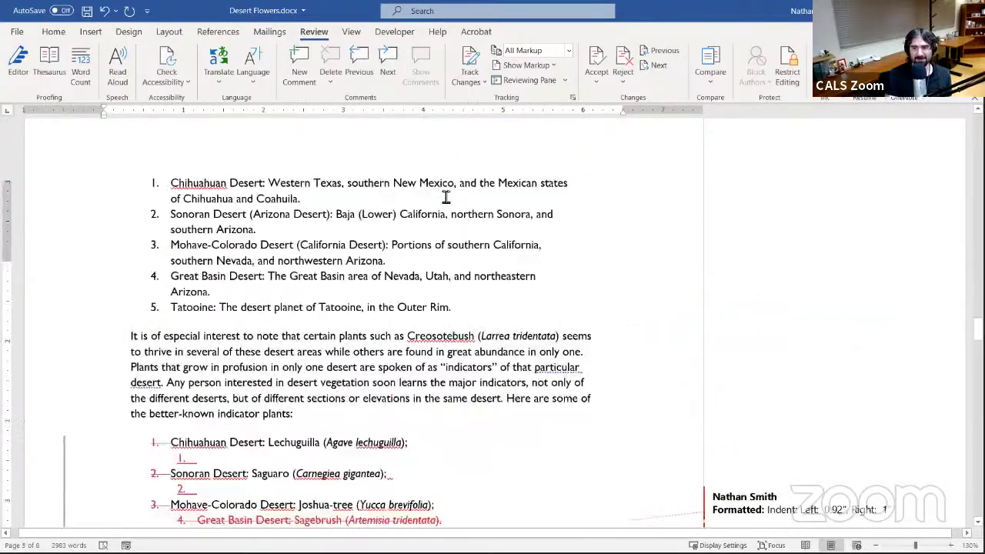
{"action": "scroll", "coordinate": [447, 199], "scroll_direction": "up", "scroll_amount": 12}
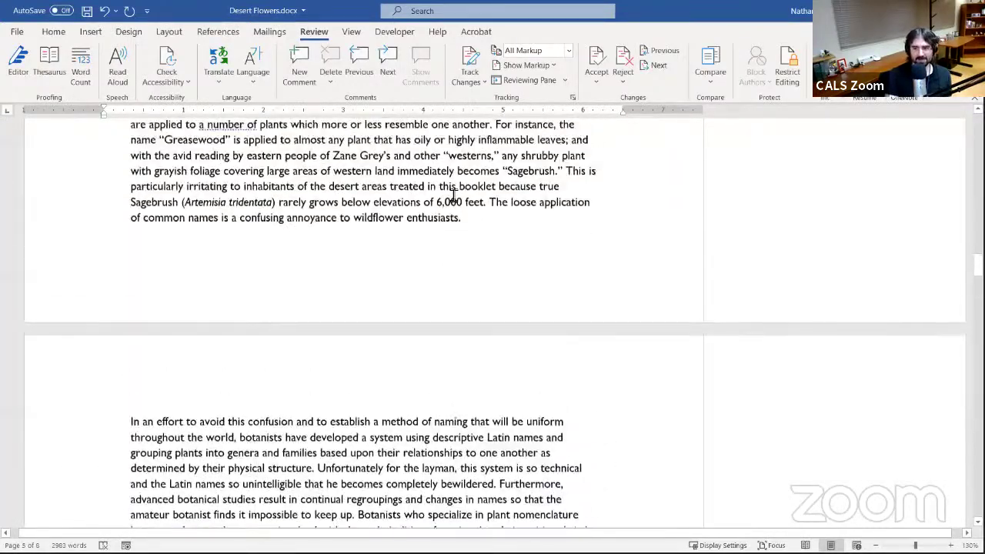
{"action": "scroll", "coordinate": [454, 195], "scroll_direction": "up", "scroll_amount": 20}
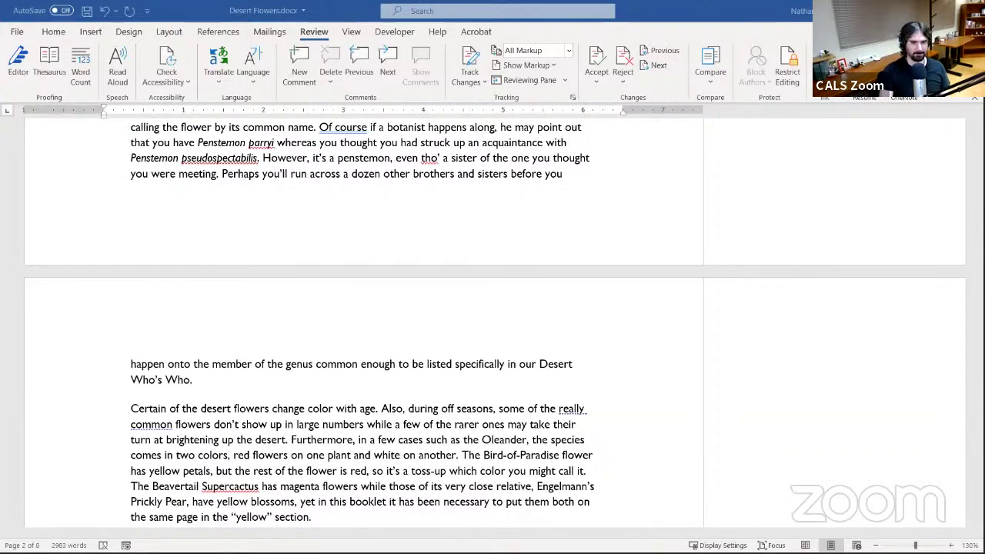
- Switch to the Mail Merge.docx document and read through the Splat, Inc. customer letter from letterhead to signature
{"action": "key", "text": "alt+Tab"}
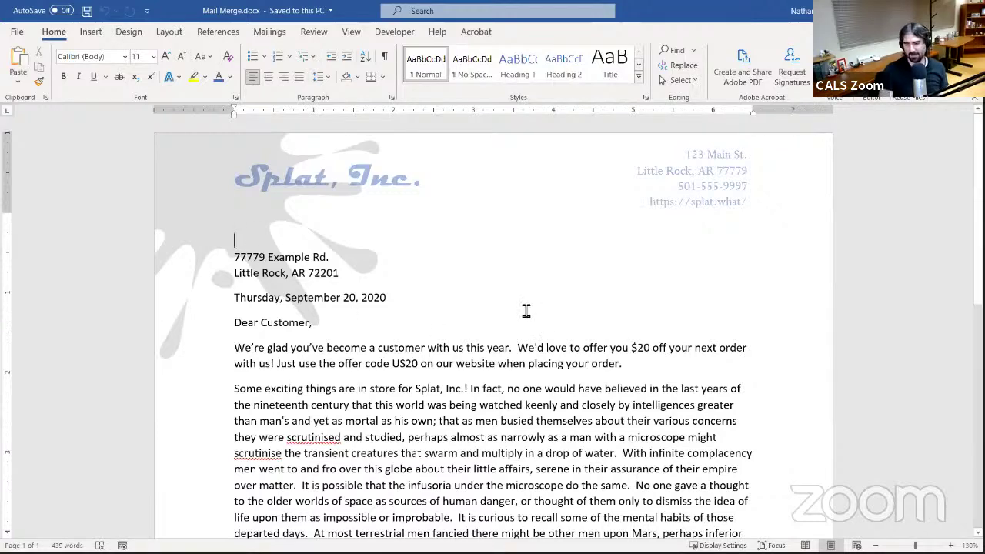
{"action": "scroll", "coordinate": [314, 274], "scroll_direction": "down", "scroll_amount": 1}
{"action": "scroll", "coordinate": [315, 274], "scroll_direction": "down", "scroll_amount": 3}
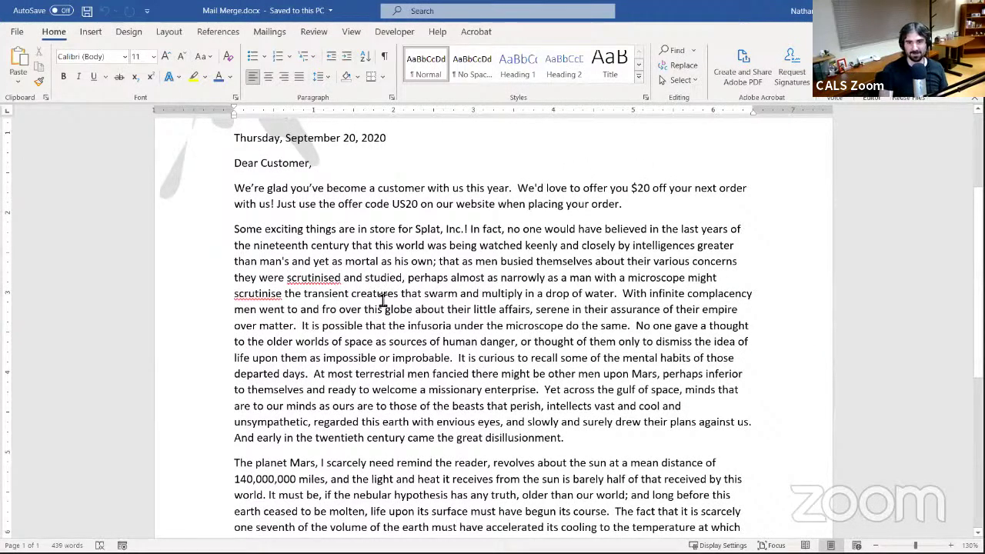
{"action": "scroll", "coordinate": [395, 279], "scroll_direction": "down", "scroll_amount": 4}
{"action": "scroll", "coordinate": [394, 278], "scroll_direction": "up", "scroll_amount": 4}
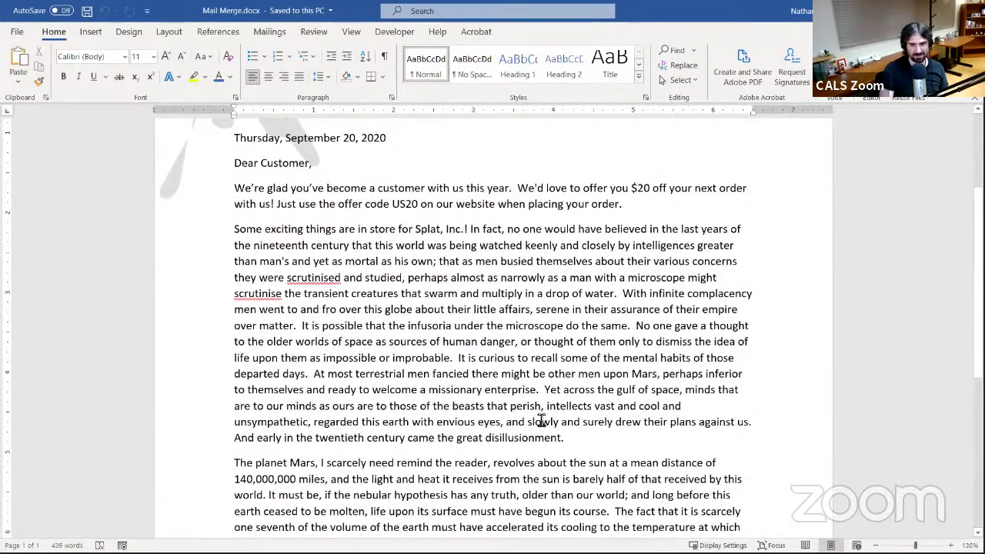
{"action": "scroll", "coordinate": [573, 388], "scroll_direction": "down", "scroll_amount": 2}
{"action": "scroll", "coordinate": [505, 384], "scroll_direction": "down", "scroll_amount": 5}
{"action": "scroll", "coordinate": [505, 382], "scroll_direction": "up", "scroll_amount": 10}
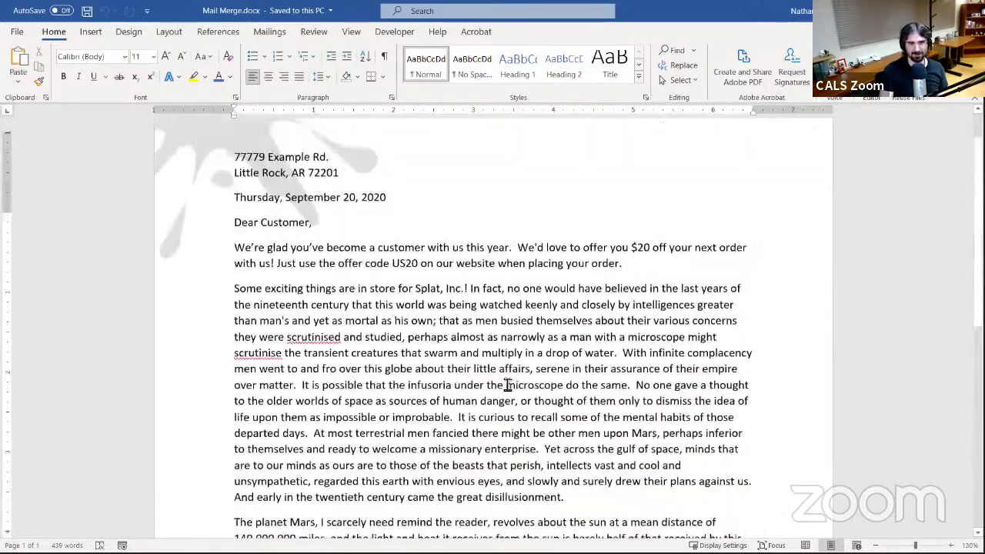
{"action": "scroll", "coordinate": [508, 385], "scroll_direction": "down", "scroll_amount": 5}
{"action": "scroll", "coordinate": [508, 385], "scroll_direction": "down", "scroll_amount": 4}
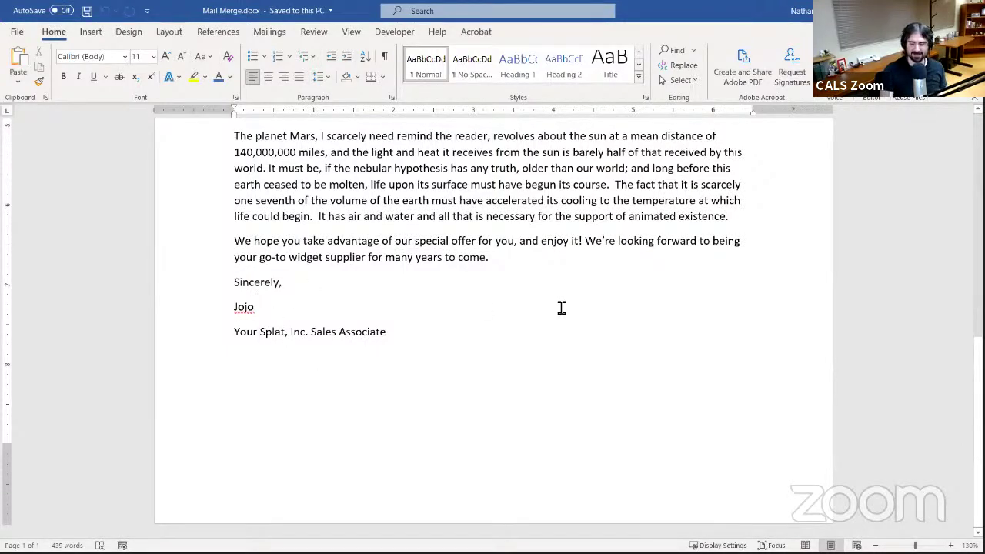
{"action": "scroll", "coordinate": [561, 307], "scroll_direction": "up", "scroll_amount": 5}
{"action": "scroll", "coordinate": [561, 308], "scroll_direction": "up", "scroll_amount": 5}
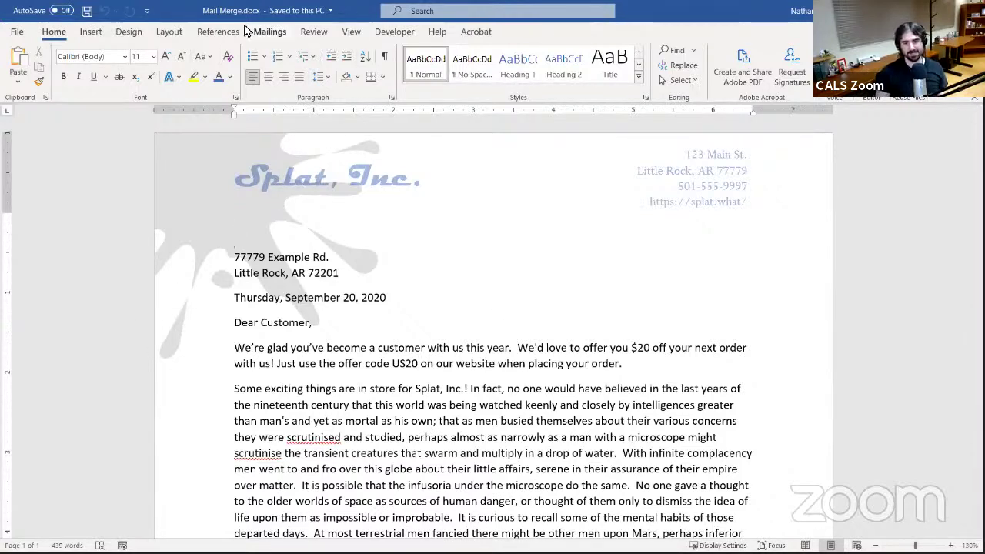
- Start a mail merge of the Letters type for the Splat, Inc. customer letter
{"action": "left_click", "coordinate": [269, 32]}
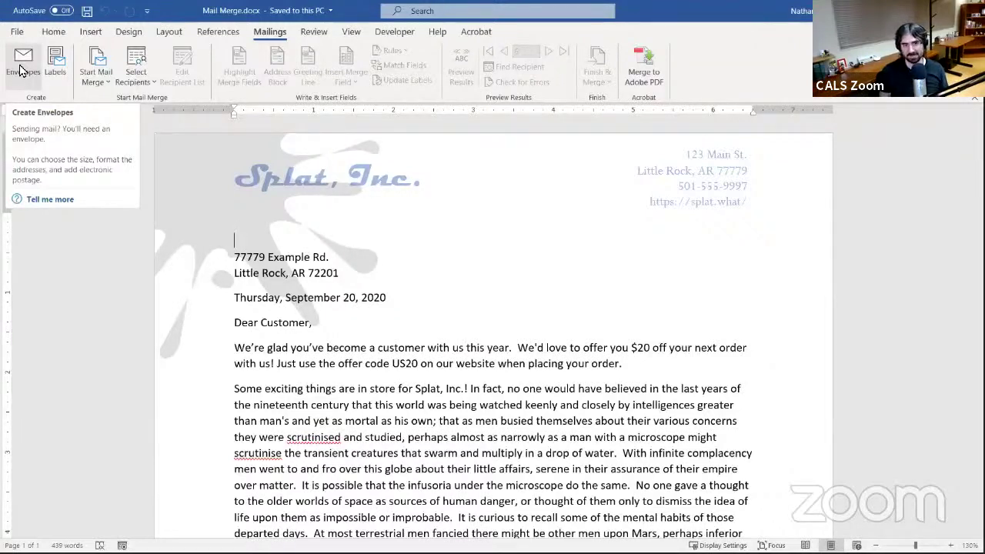
{"action": "left_click", "coordinate": [65, 74]}
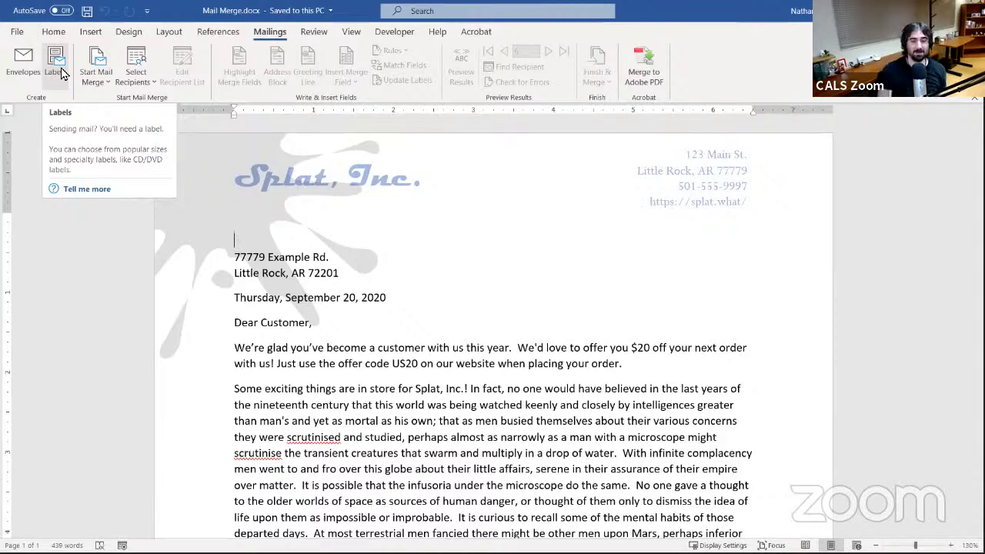
{"action": "left_click", "coordinate": [99, 85]}
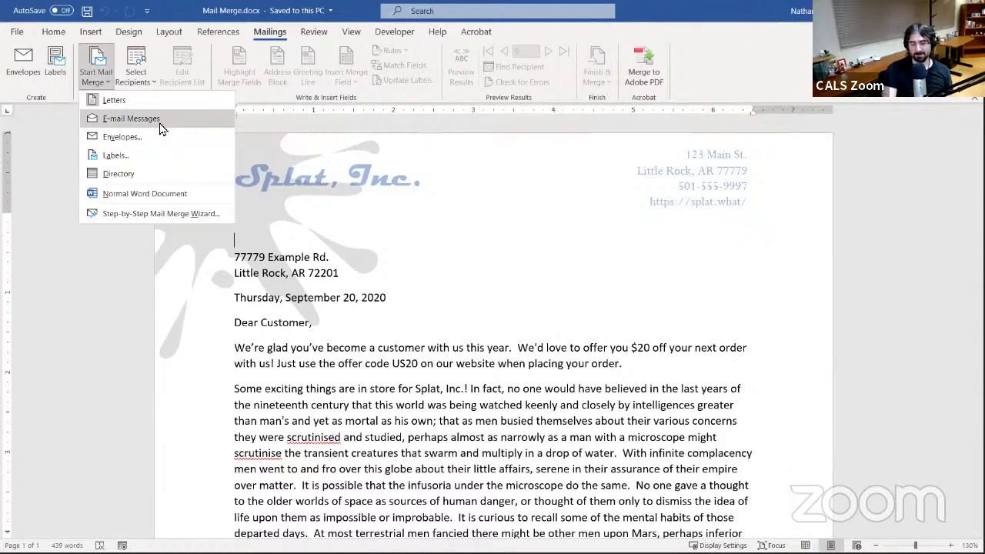
{"action": "left_click", "coordinate": [97, 76]}
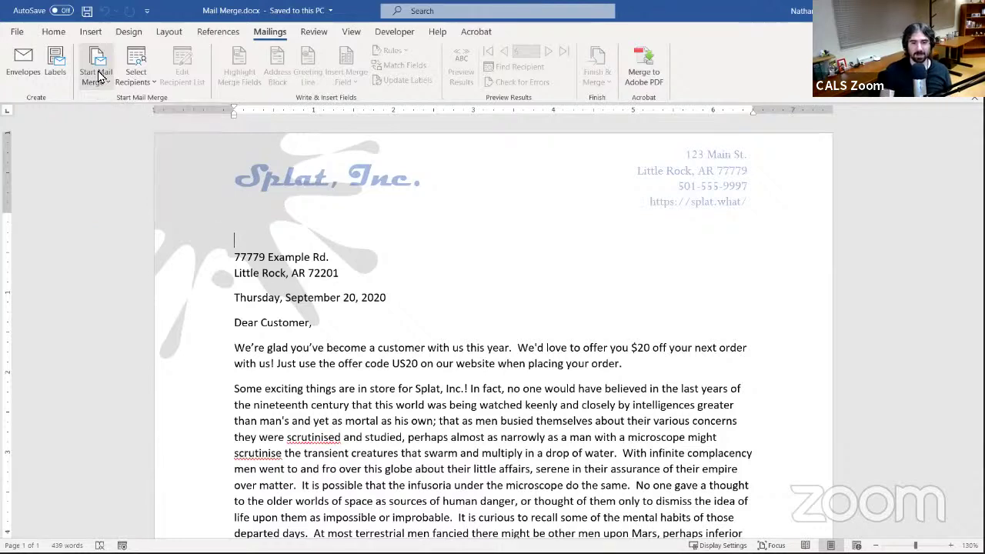
{"action": "left_click", "coordinate": [98, 77]}
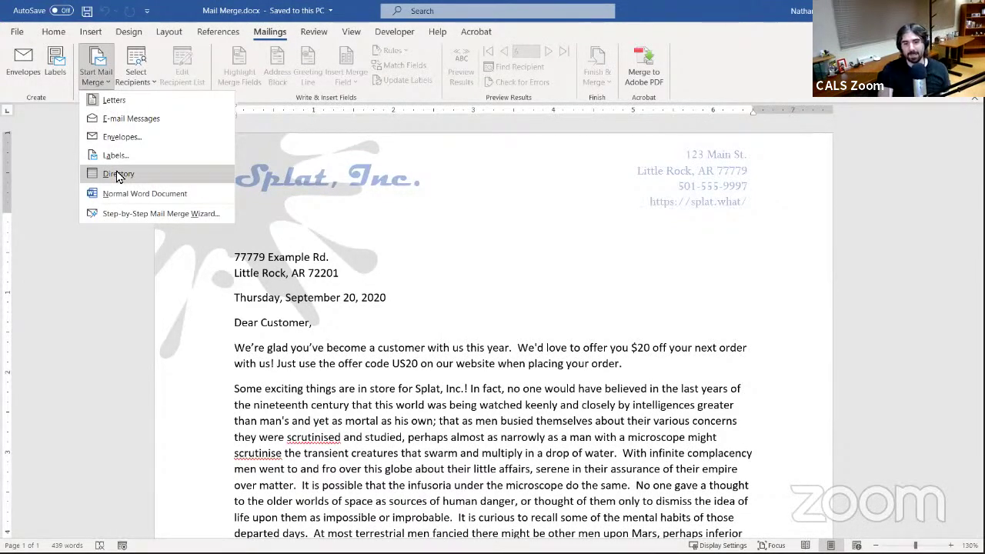
{"action": "left_click", "coordinate": [125, 111]}
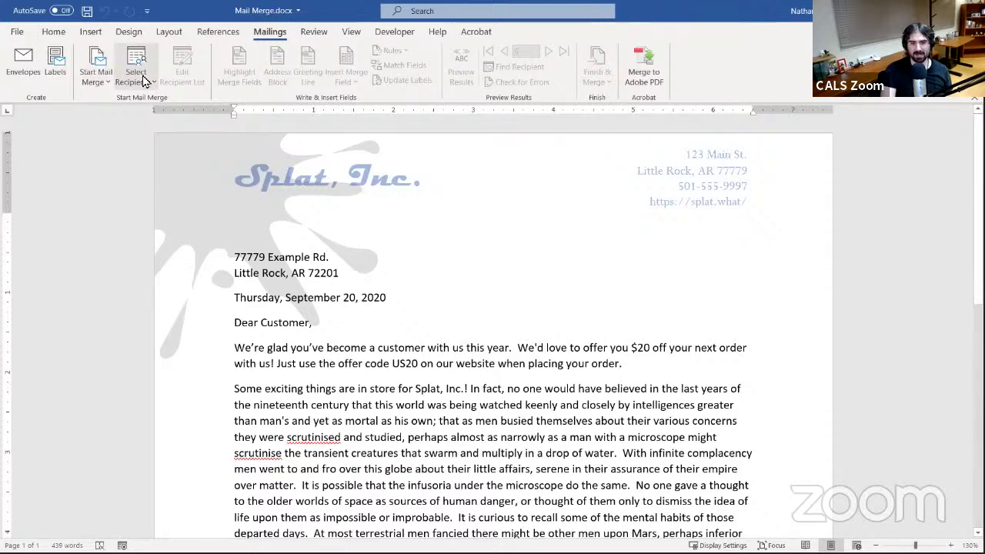
- Use the existing list Customer Orders.xlsx from the Word Part 2 folder on the Desktop as the recipient source
{"action": "left_click", "coordinate": [144, 81]}
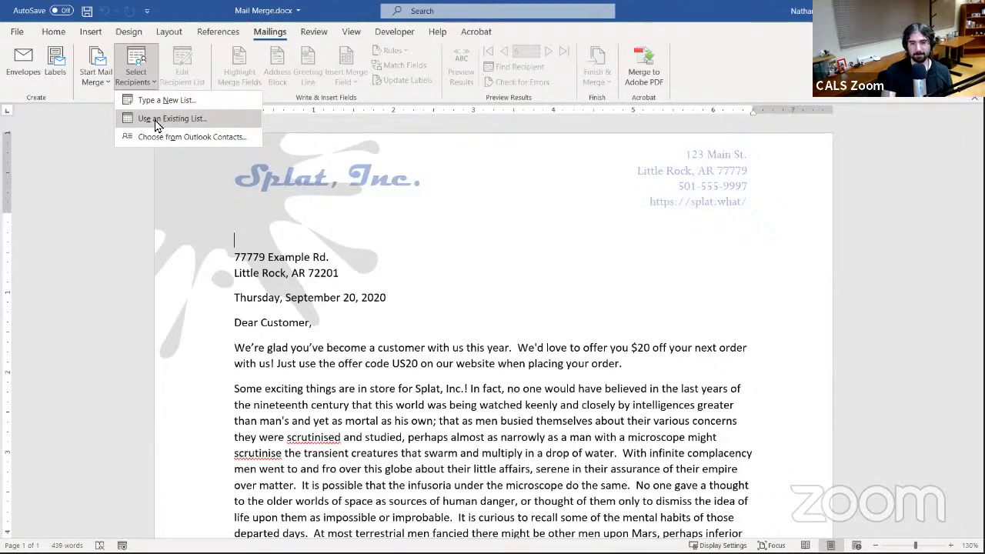
{"action": "left_click", "coordinate": [156, 126]}
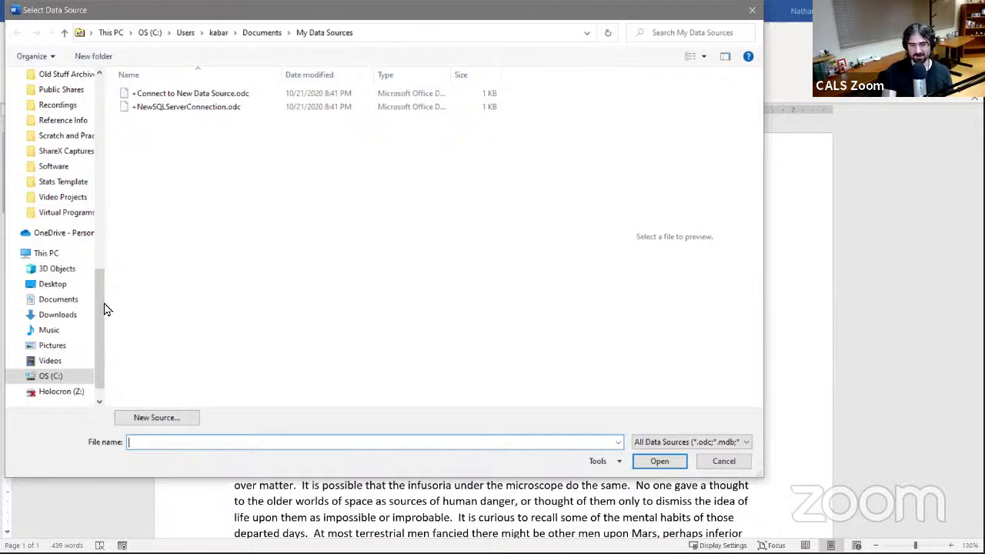
{"action": "left_click_drag", "start_coordinate": [105, 281], "coordinate": [121, 120]}
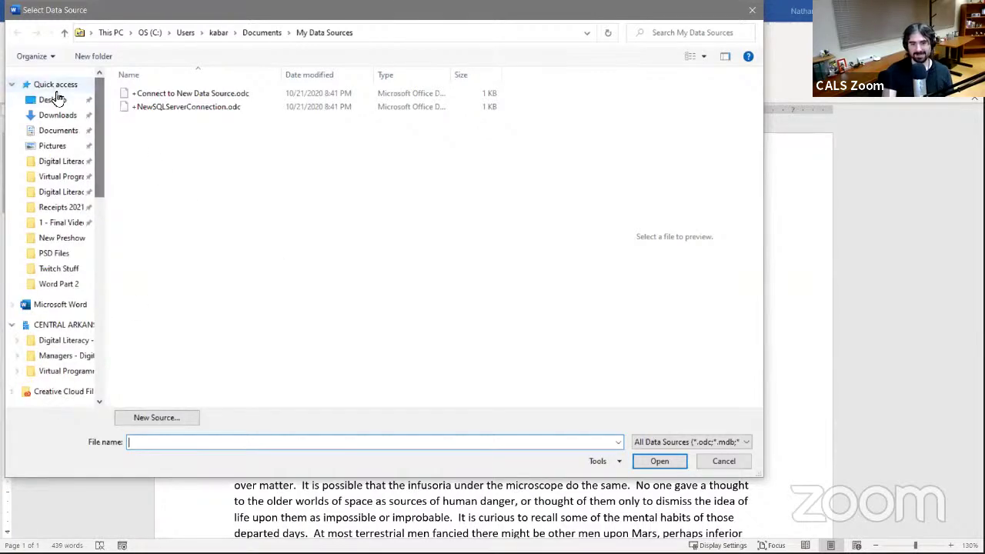
{"action": "left_click", "coordinate": [54, 100]}
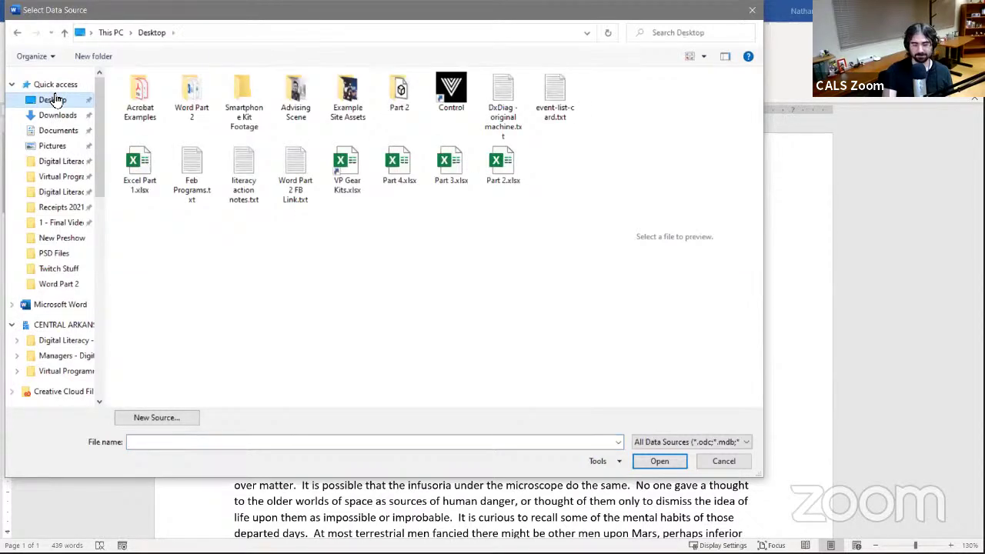
{"action": "double_click", "coordinate": [191, 90]}
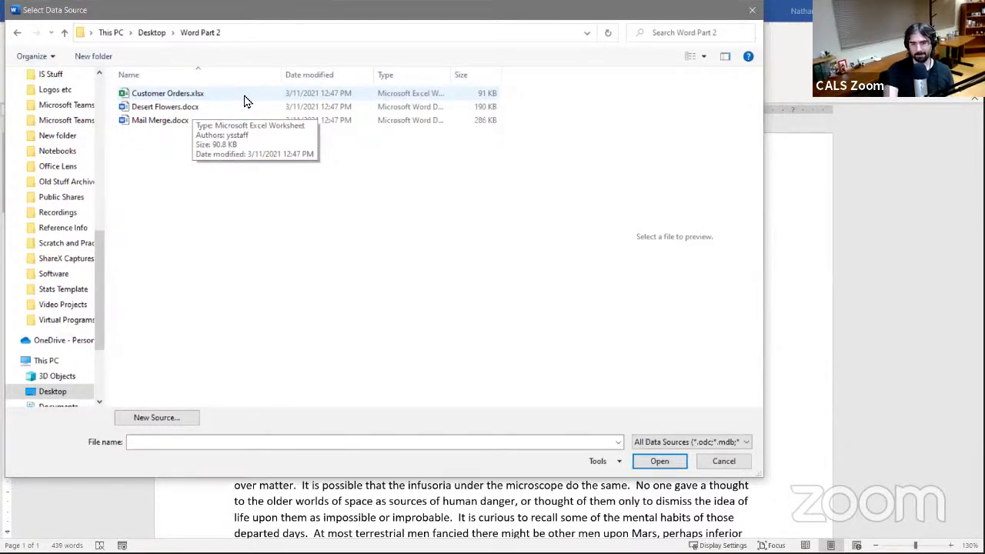
{"action": "left_click", "coordinate": [219, 94]}
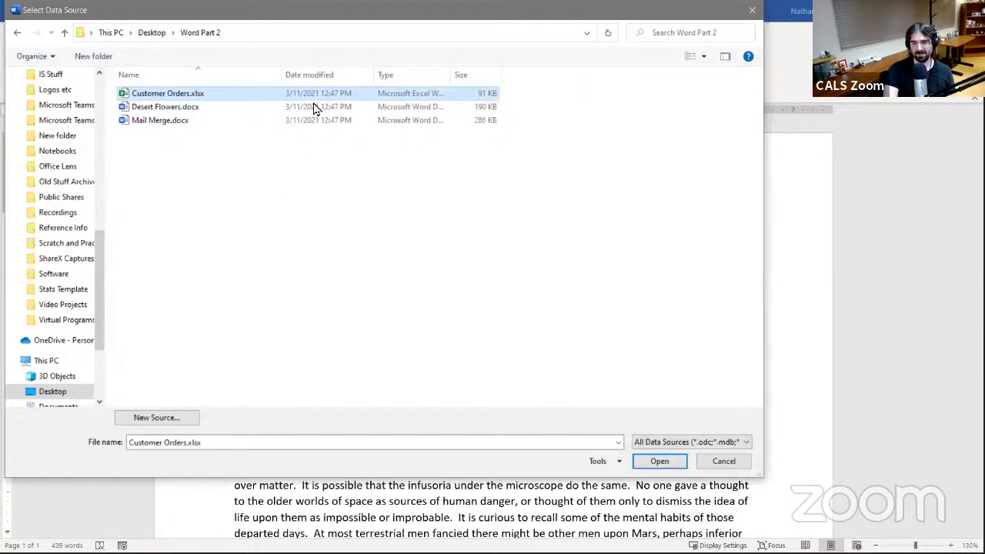
{"action": "left_click", "coordinate": [659, 464]}
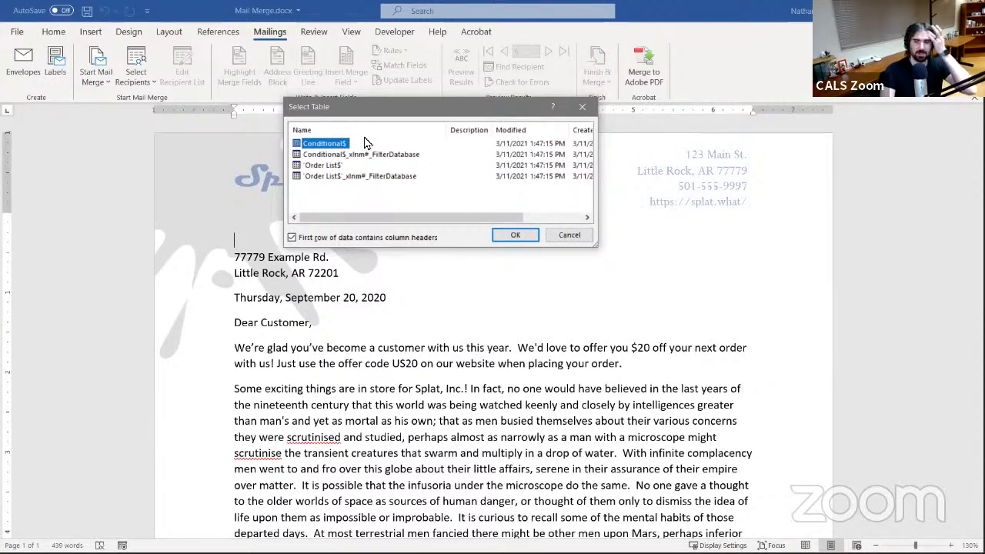
- Choose the 'Order List$' table as the recipient data, keeping the first row as column headers
{"action": "left_click", "coordinate": [322, 165]}
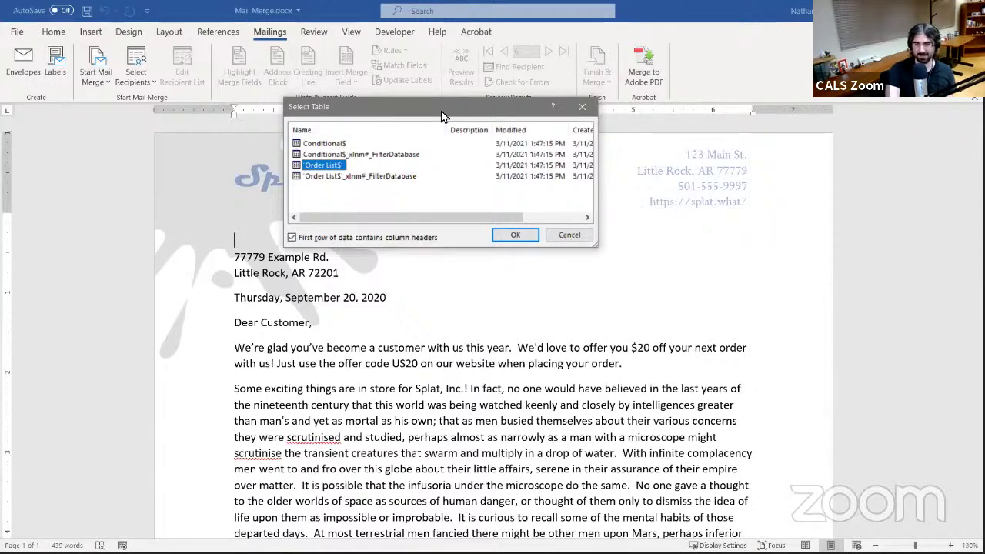
{"action": "left_click_drag", "start_coordinate": [442, 116], "coordinate": [507, 118]}
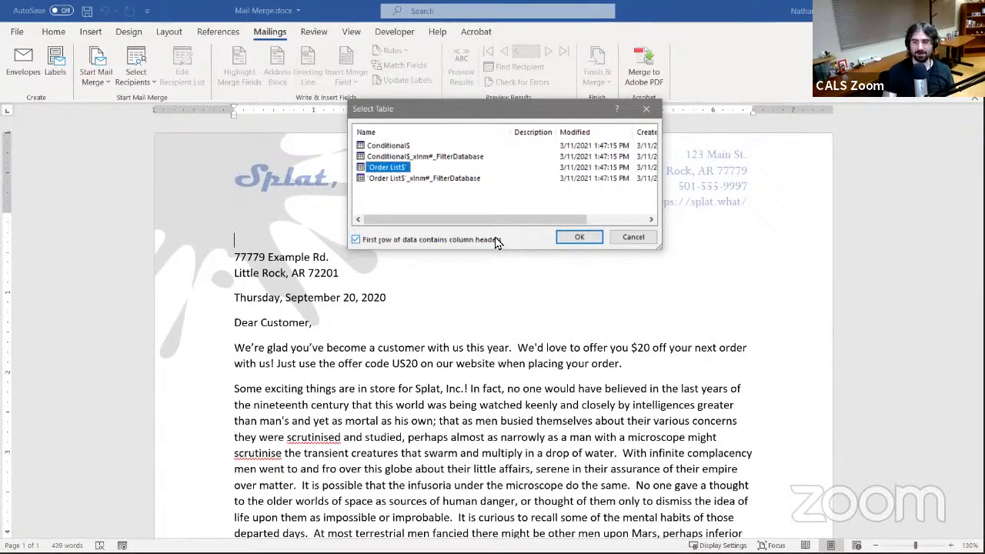
{"action": "left_click", "coordinate": [593, 243]}
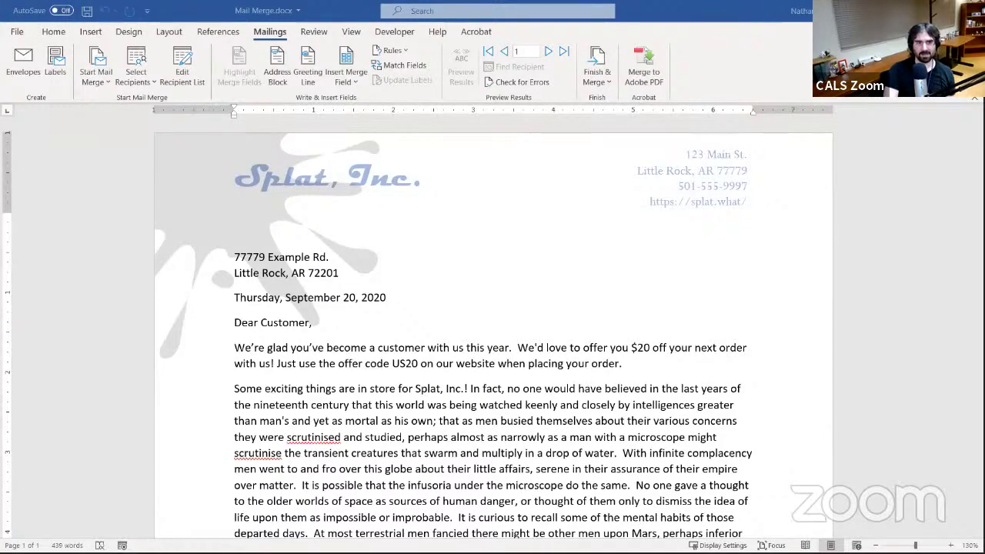
- Switch to the Customer Orders.xlsx workbook in Excel and look through the Order List rows down to the last record
{"action": "key", "text": "alt+Tab"}
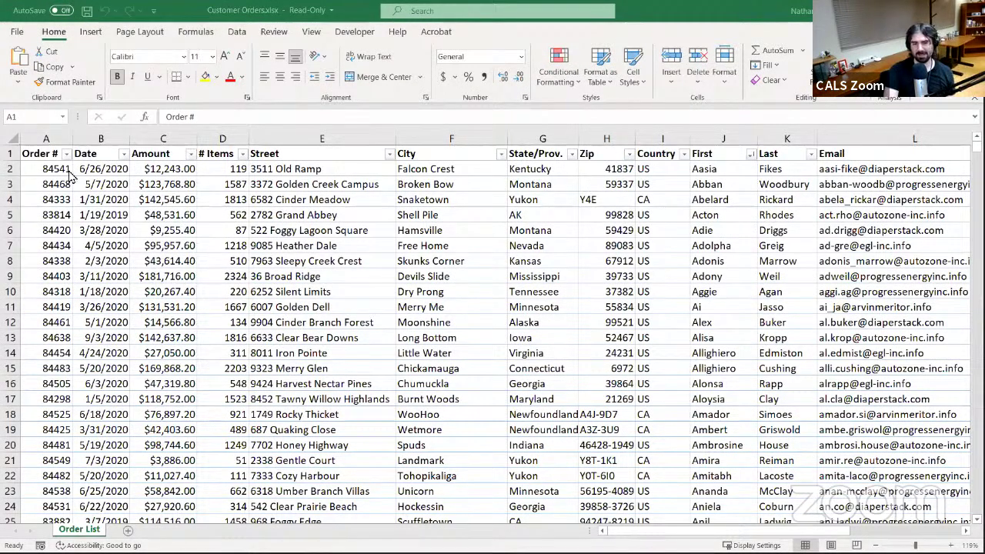
{"action": "scroll", "coordinate": [160, 312], "scroll_direction": "down", "scroll_amount": 14}
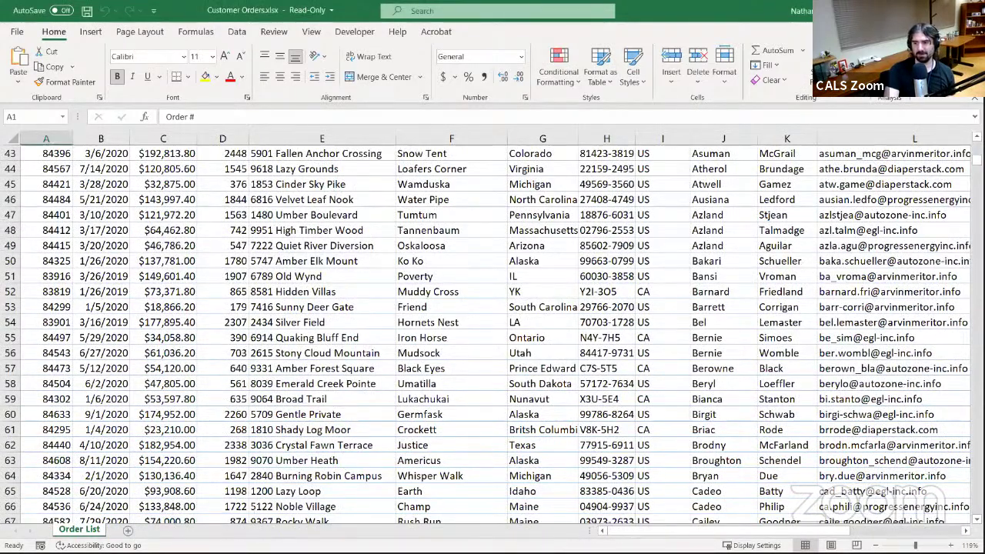
{"action": "left_click_drag", "start_coordinate": [976, 158], "coordinate": [976, 260]}
{"action": "scroll", "coordinate": [492, 331], "scroll_direction": "down", "scroll_amount": 8}
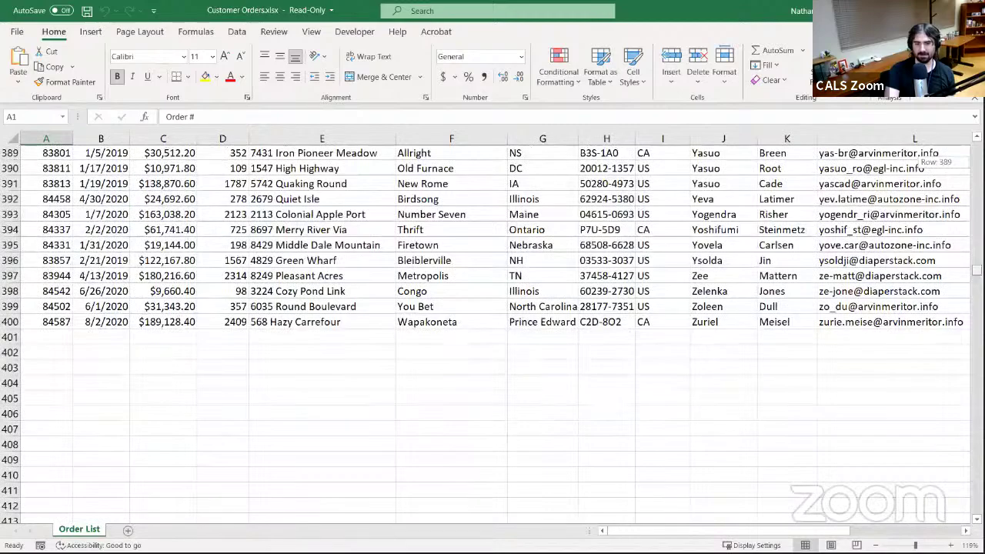
{"action": "scroll", "coordinate": [492, 331], "scroll_direction": "up", "scroll_amount": 2}
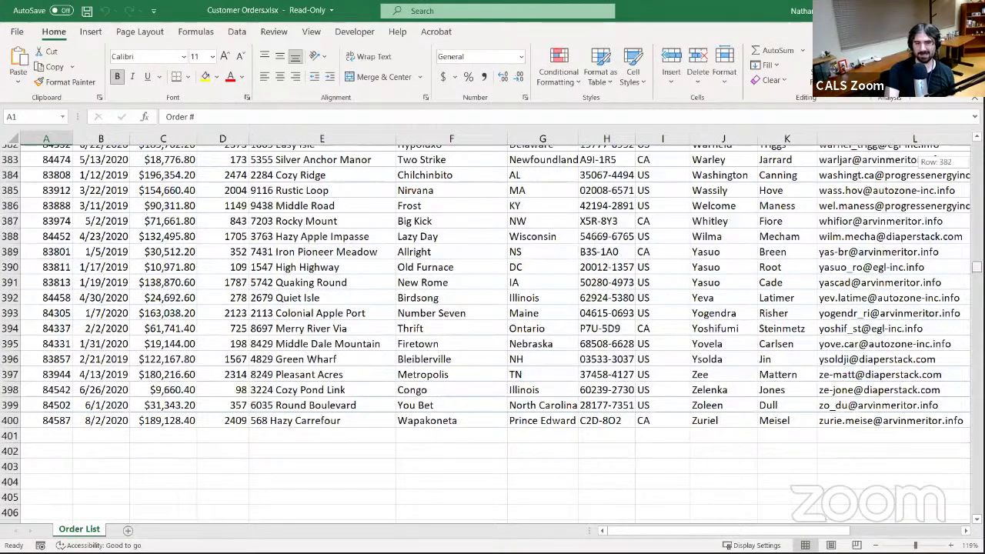
{"action": "scroll", "coordinate": [641, 227], "scroll_direction": "up", "scroll_amount": 20}
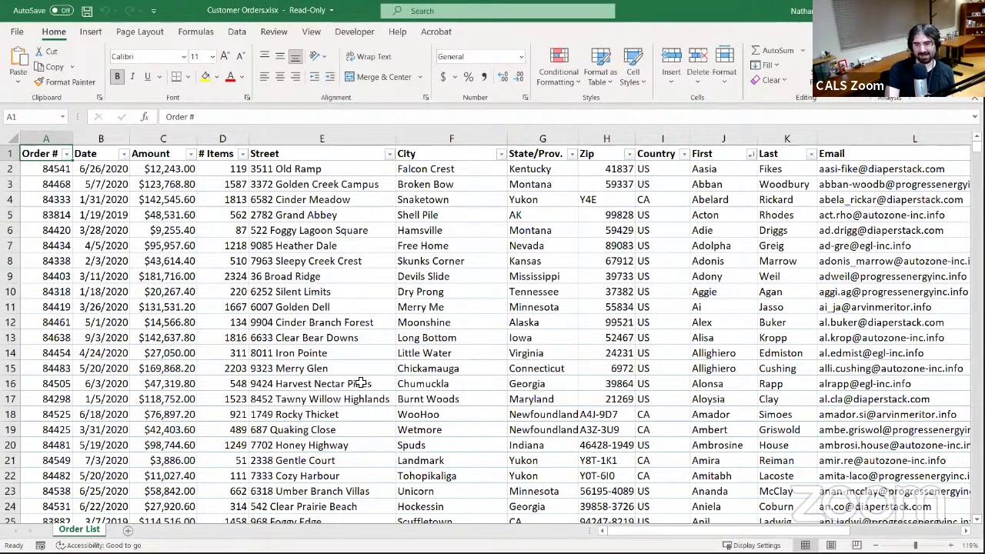
- Review each Order List column from Order # to Salesperson, and close Customer Orders.xlsx to return to the Mail Merge.docx letter in Word
{"action": "left_click", "coordinate": [54, 137]}
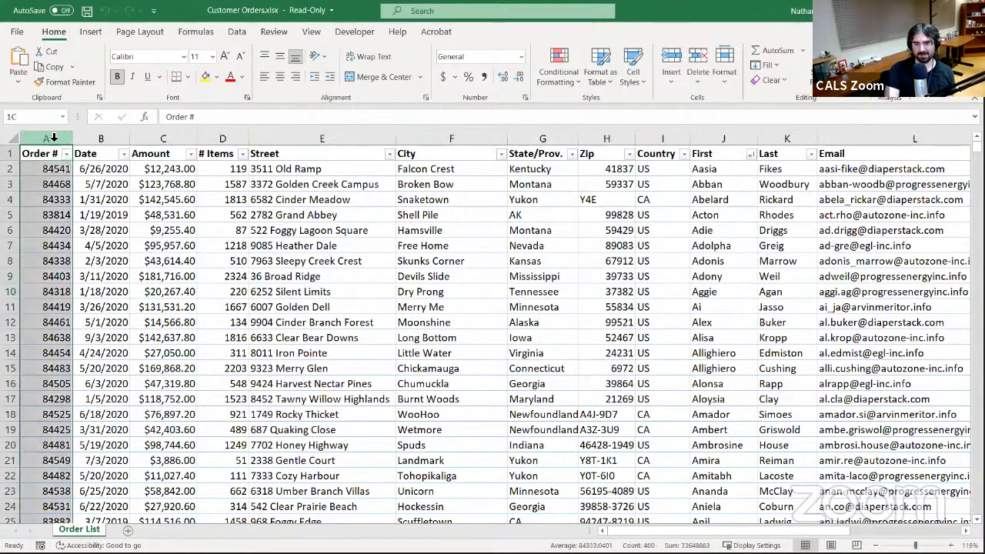
{"action": "left_click", "coordinate": [97, 139]}
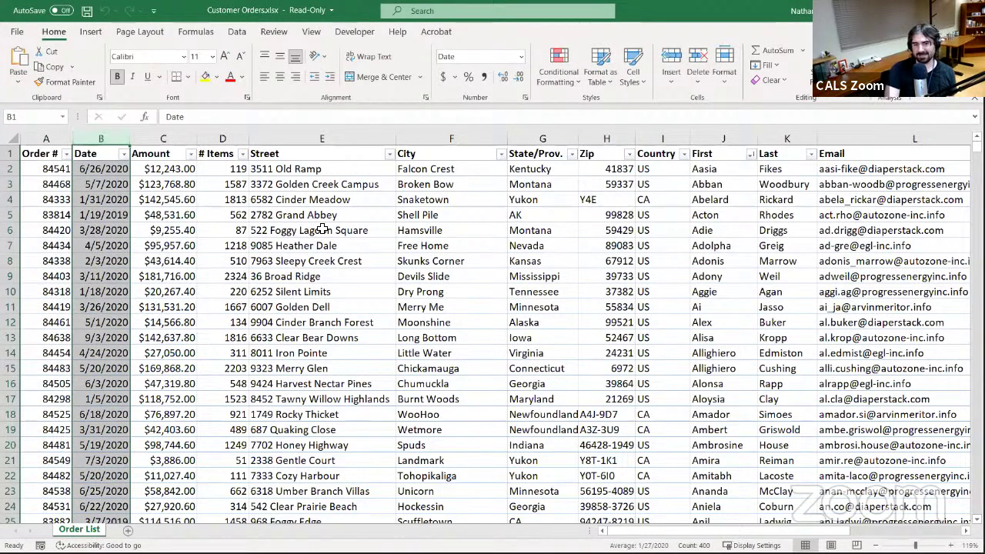
{"action": "left_click", "coordinate": [155, 136]}
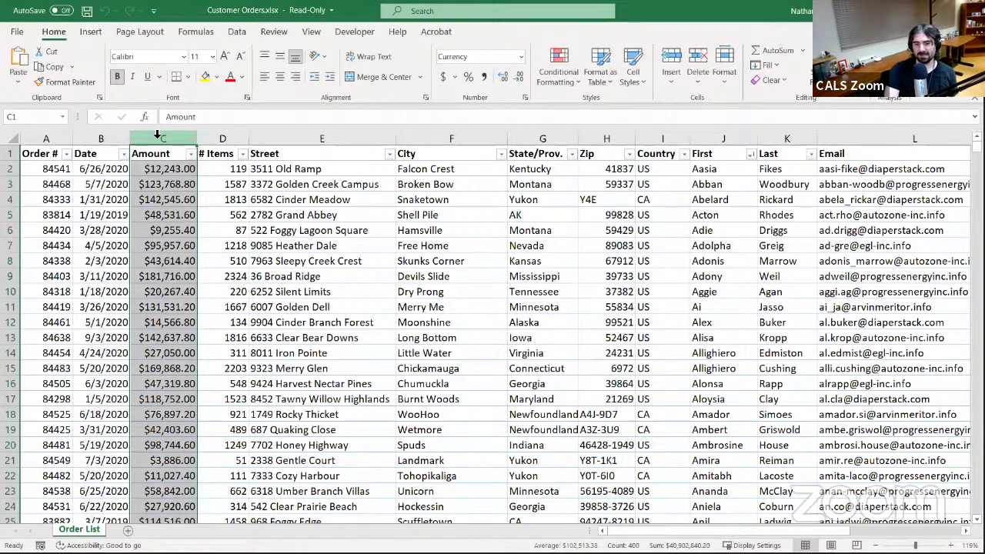
{"action": "left_click", "coordinate": [222, 137]}
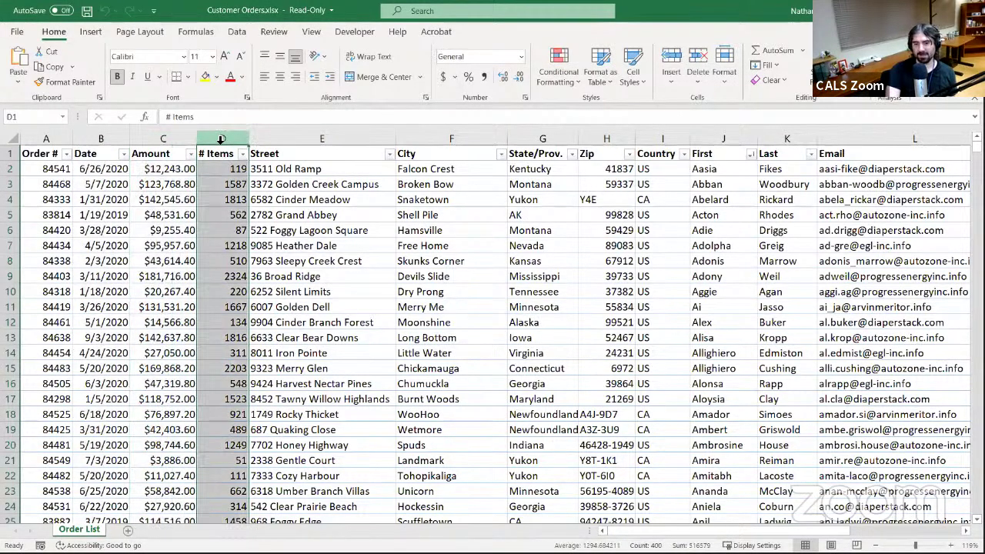
{"action": "left_click", "coordinate": [334, 140]}
{"action": "left_click", "coordinate": [407, 138]}
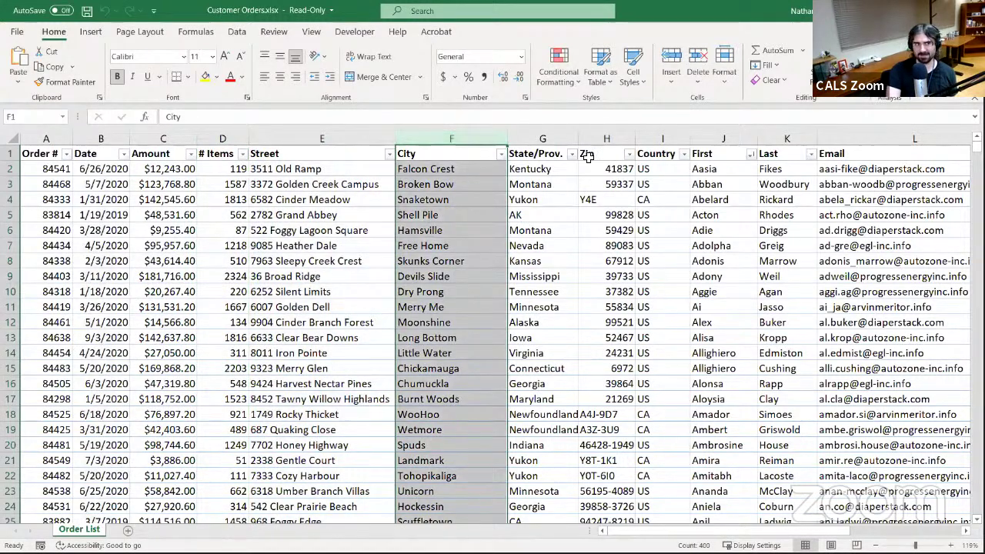
{"action": "left_click", "coordinate": [564, 137]}
{"action": "left_click", "coordinate": [631, 140]}
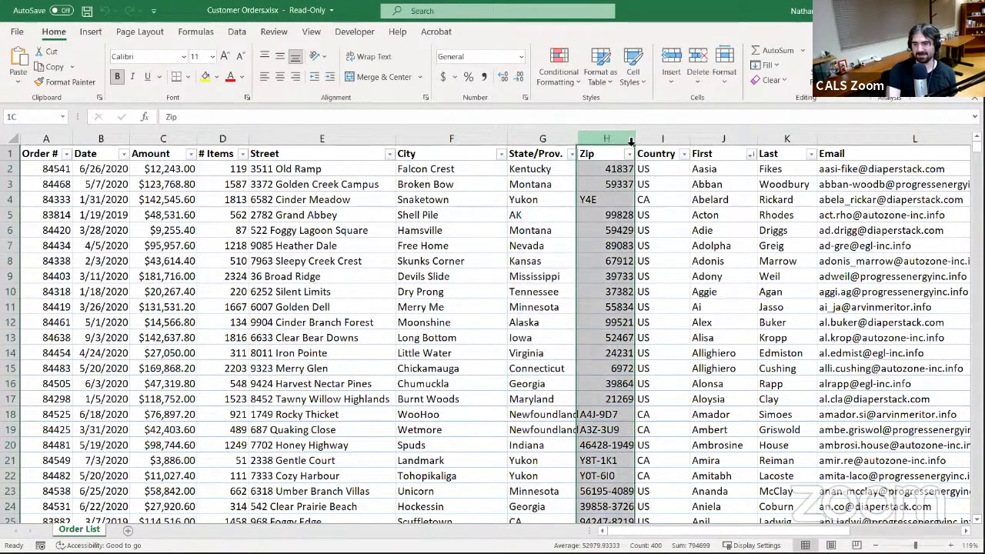
{"action": "left_click", "coordinate": [669, 139]}
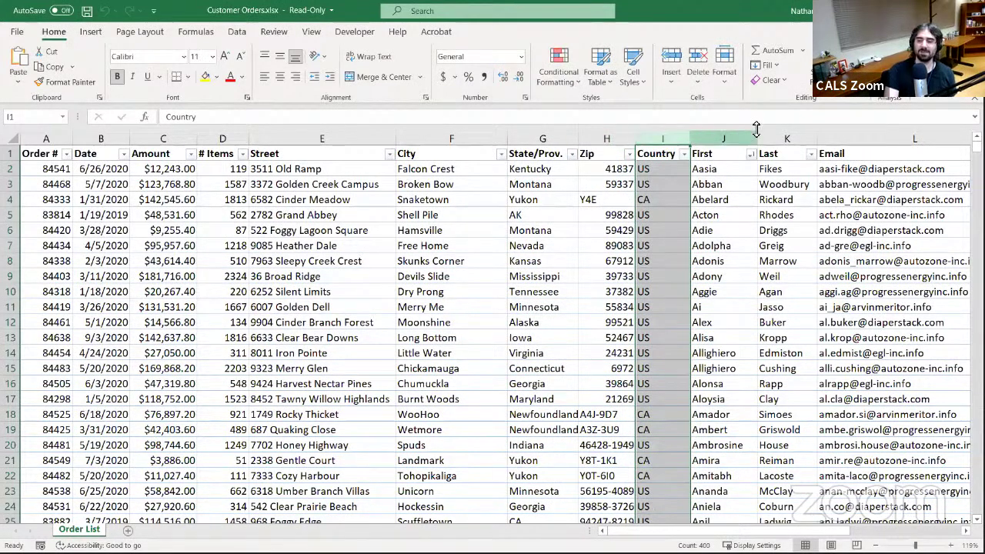
{"action": "left_click", "coordinate": [726, 139]}
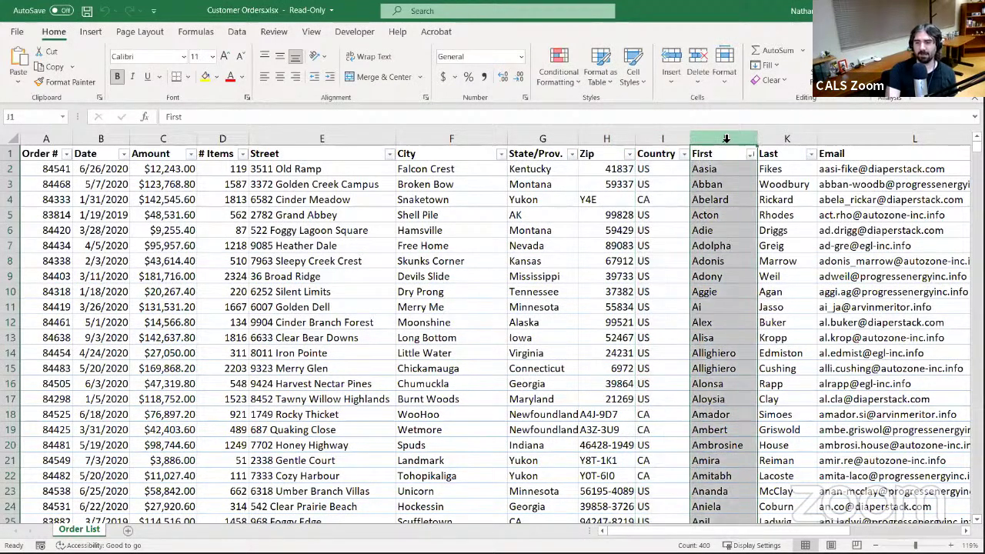
{"action": "left_click", "coordinate": [786, 138]}
{"action": "left_click", "coordinate": [846, 139]}
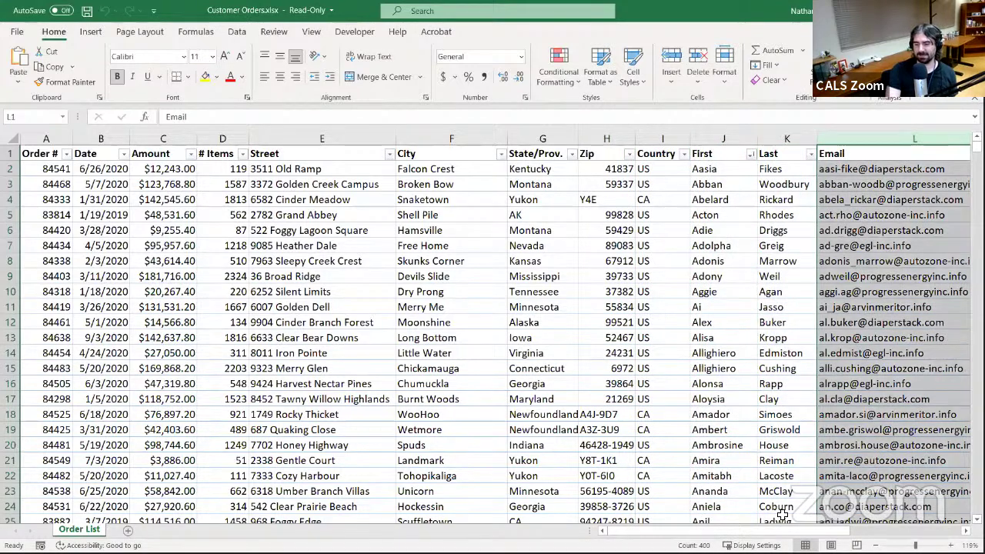
{"action": "scroll", "coordinate": [492, 331], "scroll_direction": "right", "scroll_amount": 4}
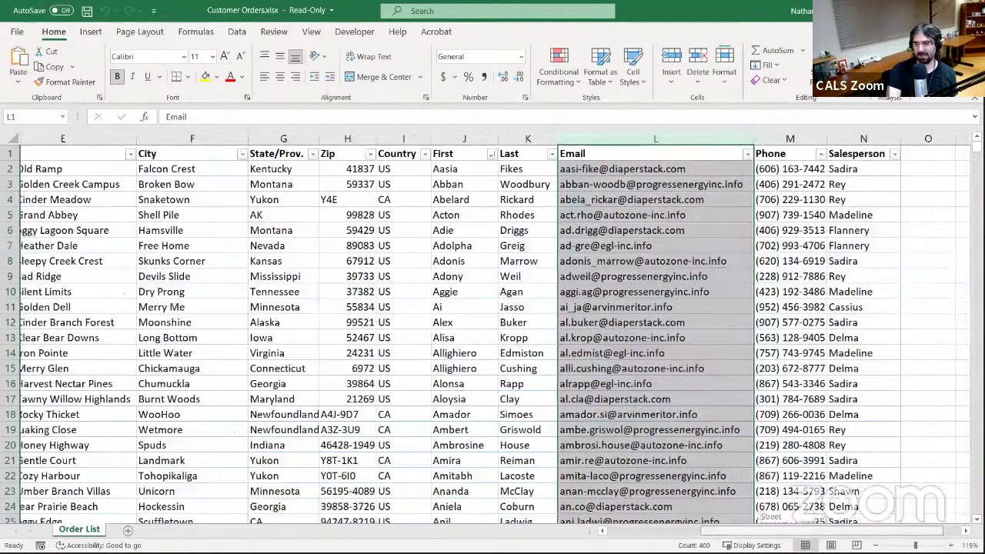
{"action": "left_click", "coordinate": [820, 138]}
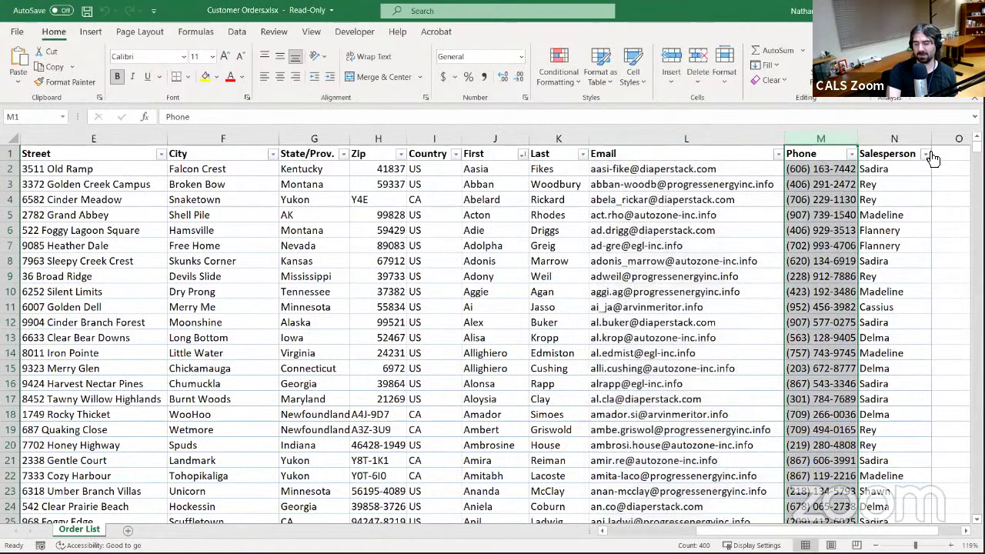
{"action": "left_click", "coordinate": [873, 137]}
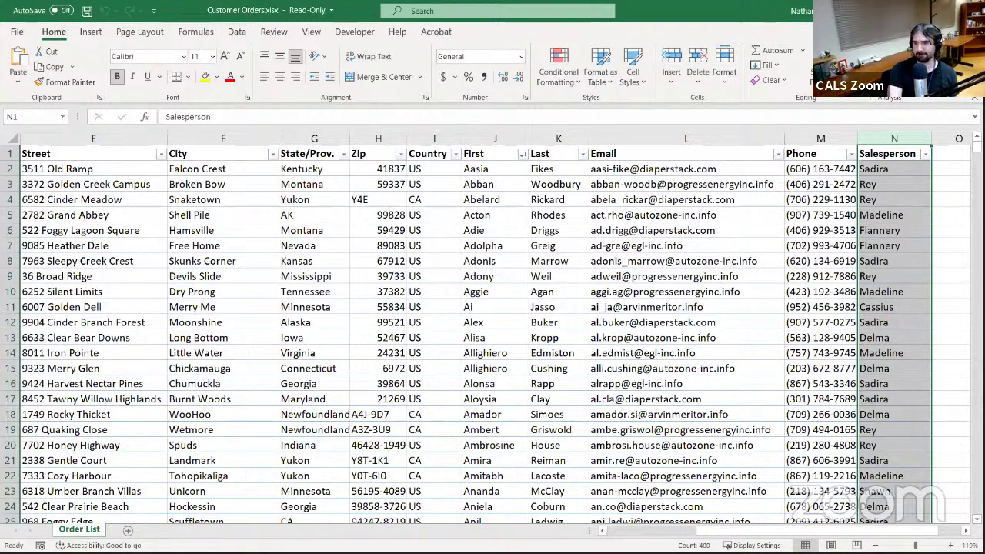
{"action": "key", "text": "ctrl+w"}
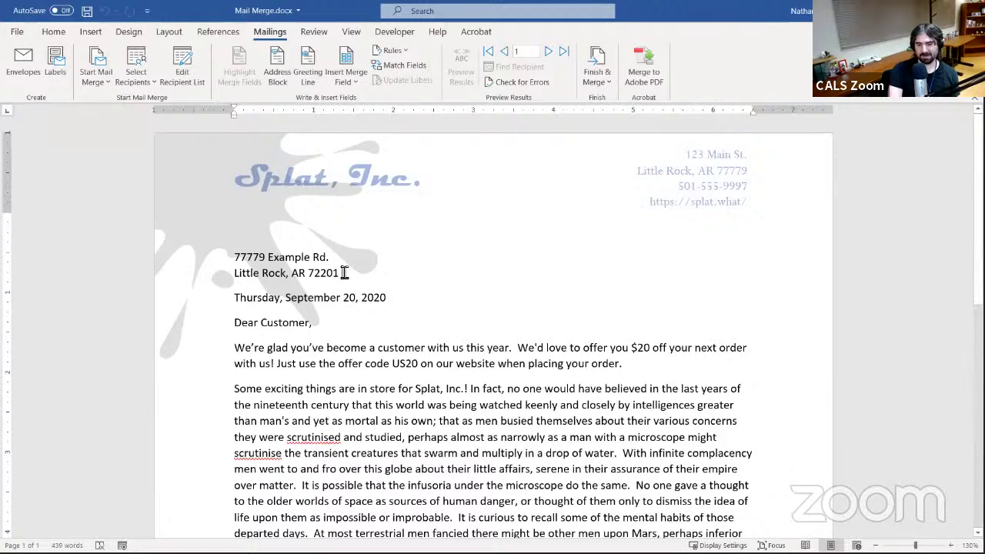
- Delete the two-line example recipient address above the letter's date, keeping an empty line in its place
{"action": "left_click", "coordinate": [328, 272]}
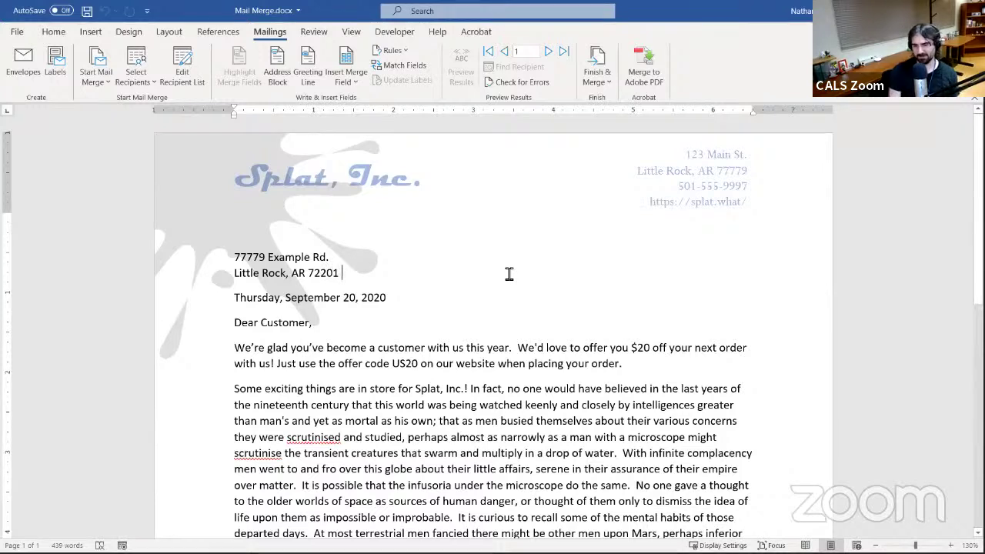
{"action": "key", "text": "Delete"}
{"action": "key", "text": "Delete"}
{"action": "key", "text": "BackSpace"}
{"action": "key", "text": "BackSpace"}
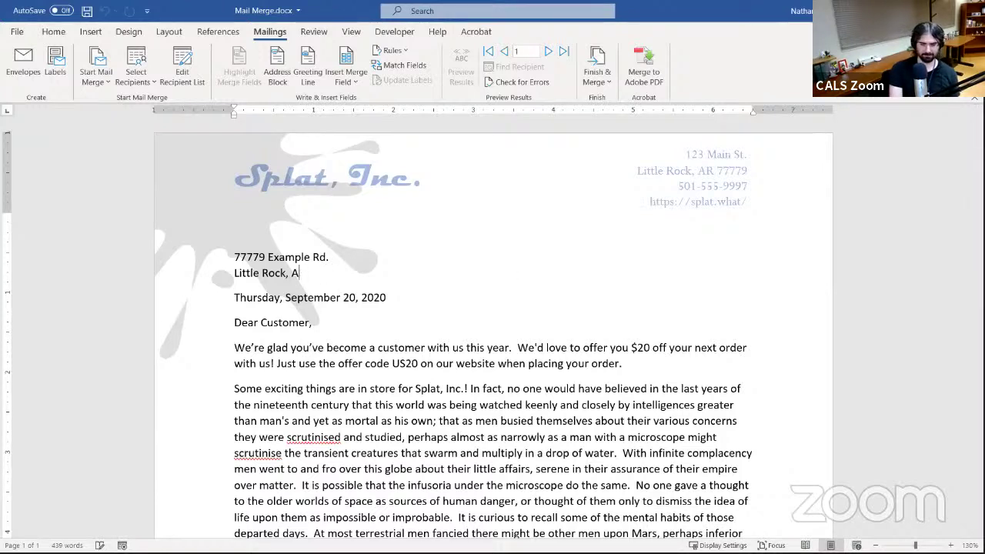
{"action": "key", "text": "BackSpace"}
{"action": "key", "text": "BackSpace"}
{"action": "key", "text": "BackSpace"}
{"action": "key", "text": "BackSpace"}
{"action": "key", "text": "BackSpace"}
{"action": "key", "text": "BackSpace"}
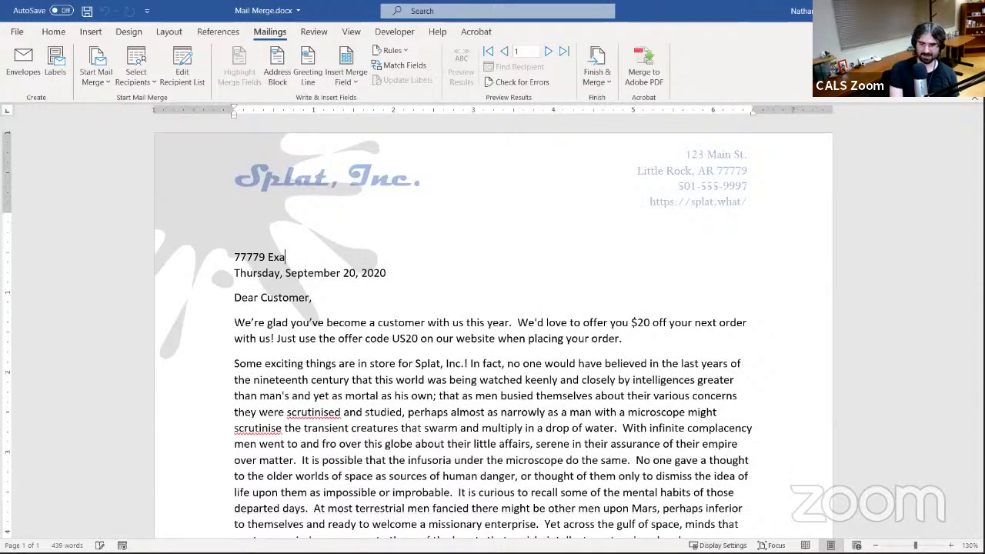
{"action": "key", "text": "BackSpace"}
{"action": "key", "text": "BackSpace"}
{"action": "key", "text": "BackSpace"}
{"action": "key", "text": "BackSpace"}
{"action": "key", "text": "BackSpace"}
{"action": "key", "text": "BackSpace"}
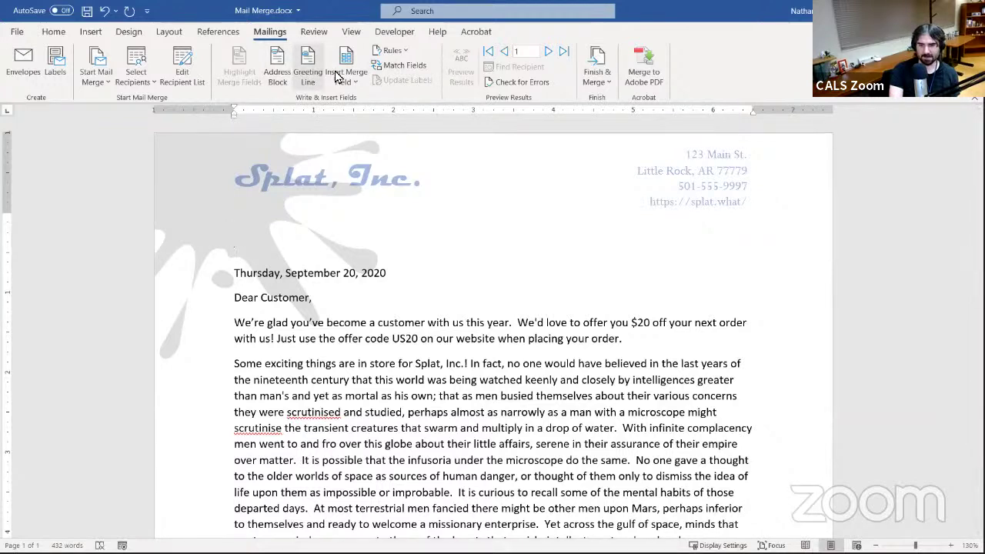
- Open the Address Block settings for the empty line above the date and examine the available recipient name formats
{"action": "left_click", "coordinate": [274, 74]}
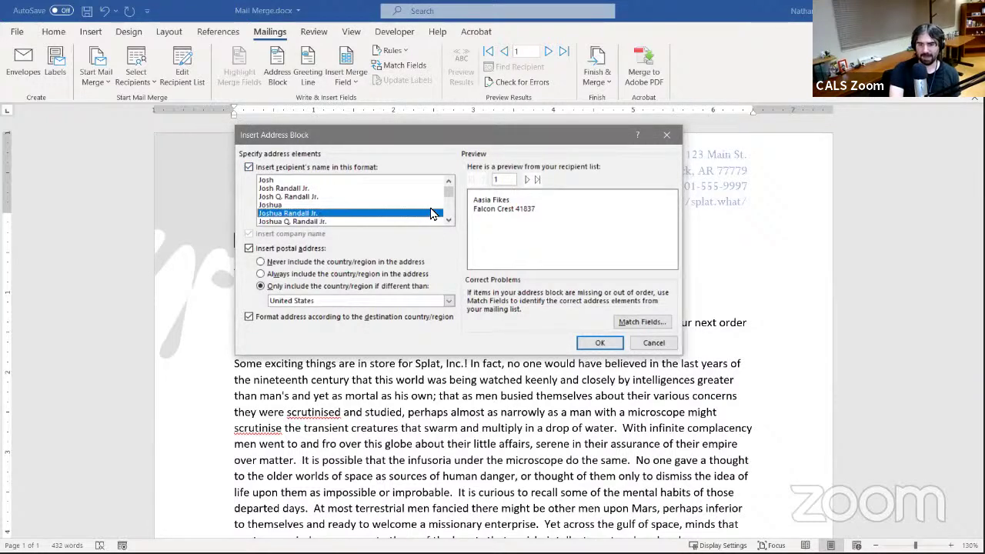
{"action": "mouse_move", "coordinate": [452, 196]}
{"action": "left_mouse_down"}
{"action": "mouse_move", "coordinate": [450, 182]}
{"action": "mouse_move", "coordinate": [449, 194]}
{"action": "left_mouse_up"}
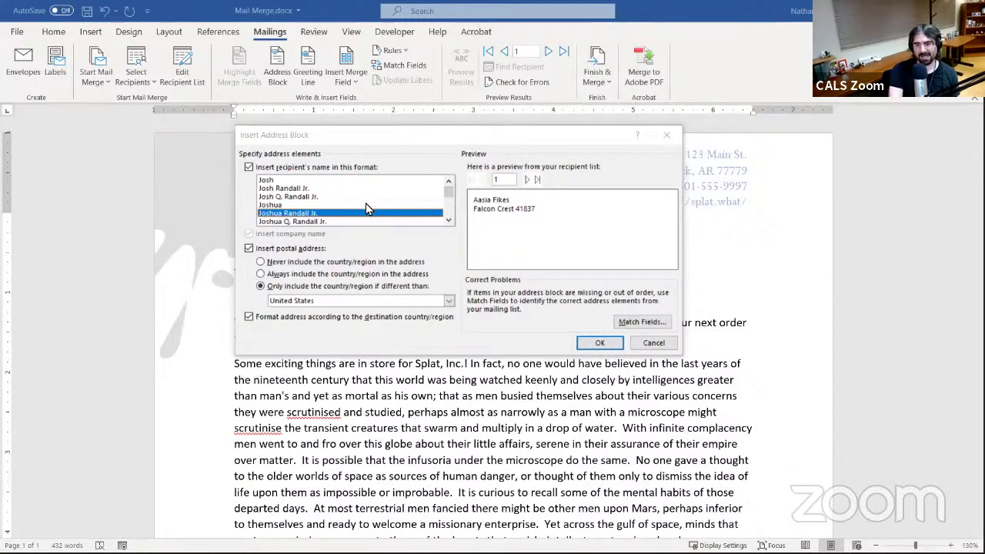
{"action": "mouse_move", "coordinate": [449, 195]}
{"action": "left_mouse_down"}
{"action": "mouse_move", "coordinate": [449, 208]}
{"action": "mouse_move", "coordinate": [442, 185]}
{"action": "left_mouse_up"}
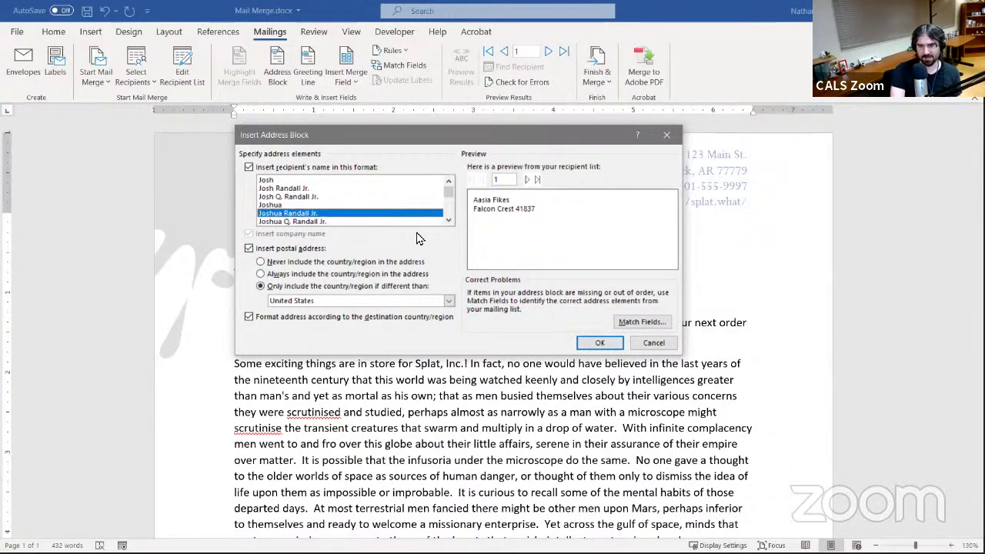
{"action": "left_click", "coordinate": [449, 221]}
{"action": "left_click", "coordinate": [449, 221]}
{"action": "left_click", "coordinate": [448, 221]}
{"action": "left_click", "coordinate": [448, 221]}
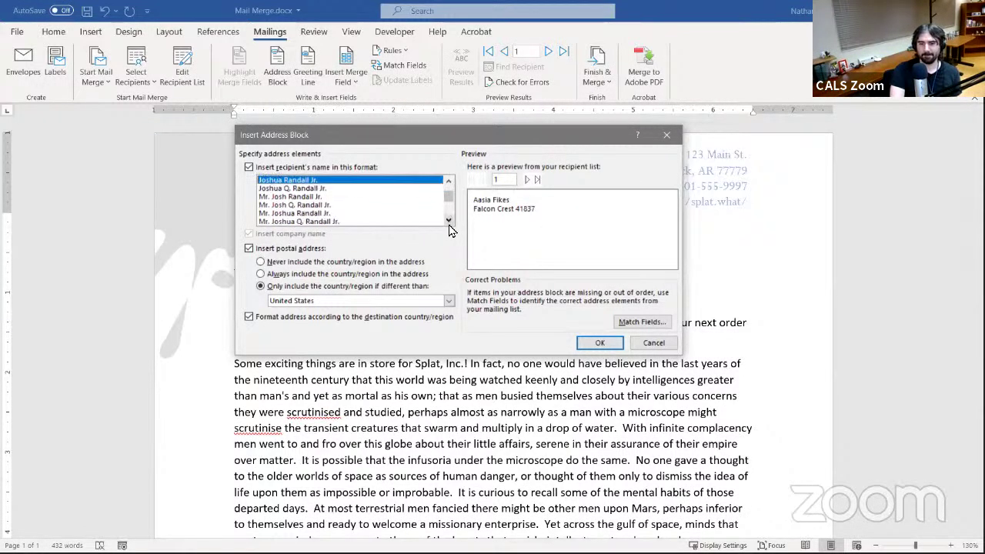
{"action": "left_click", "coordinate": [449, 221]}
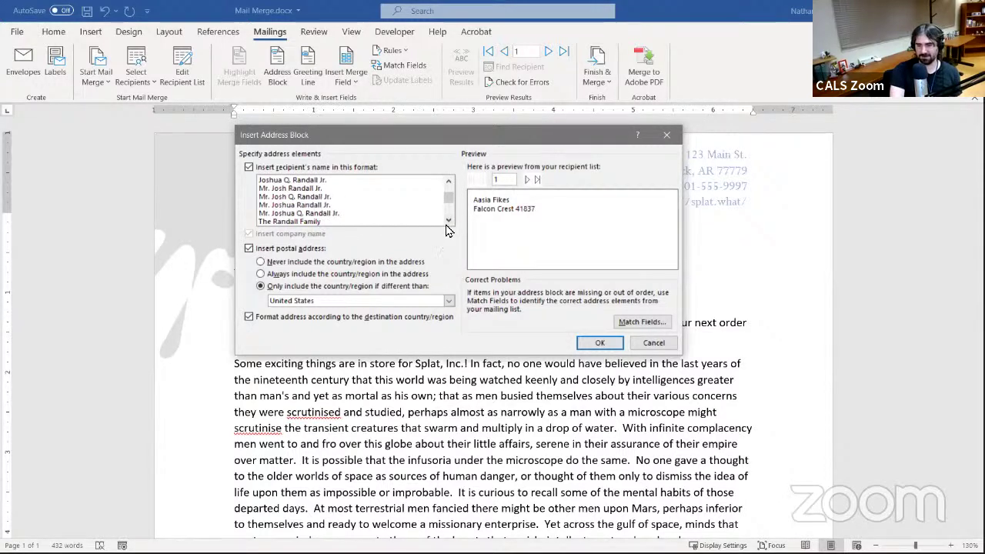
{"action": "left_click", "coordinate": [449, 220]}
{"action": "left_click", "coordinate": [449, 221]}
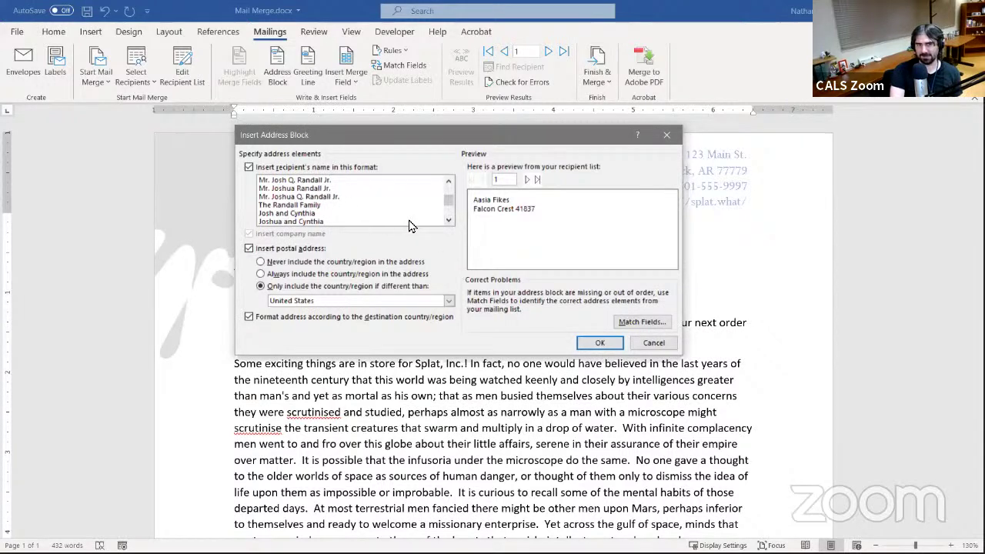
{"action": "left_click", "coordinate": [448, 221]}
{"action": "left_click", "coordinate": [449, 221]}
{"action": "left_click", "coordinate": [449, 221]}
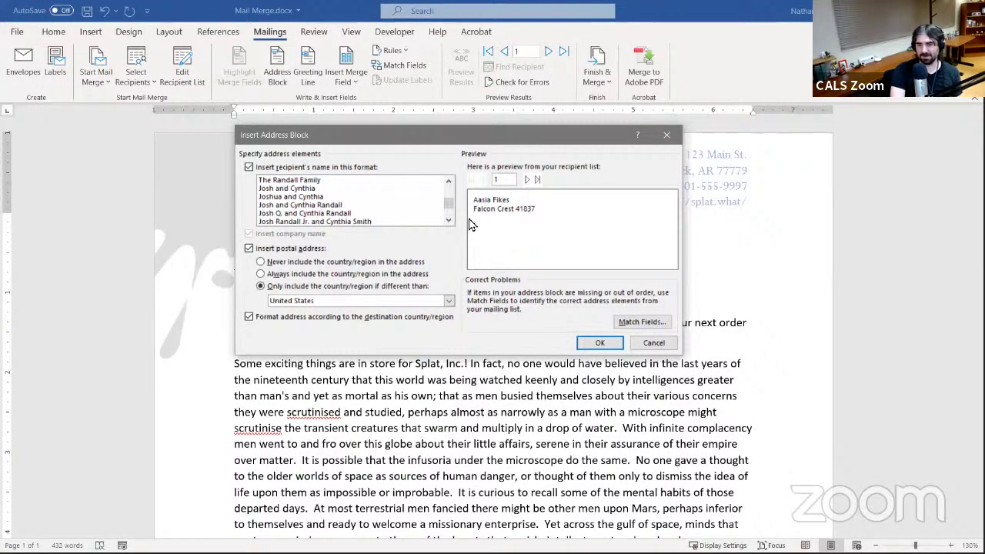
{"action": "left_click", "coordinate": [449, 221]}
{"action": "left_click", "coordinate": [448, 221]}
{"action": "left_click", "coordinate": [449, 221]}
{"action": "left_click", "coordinate": [449, 221]}
{"action": "left_click", "coordinate": [449, 221]}
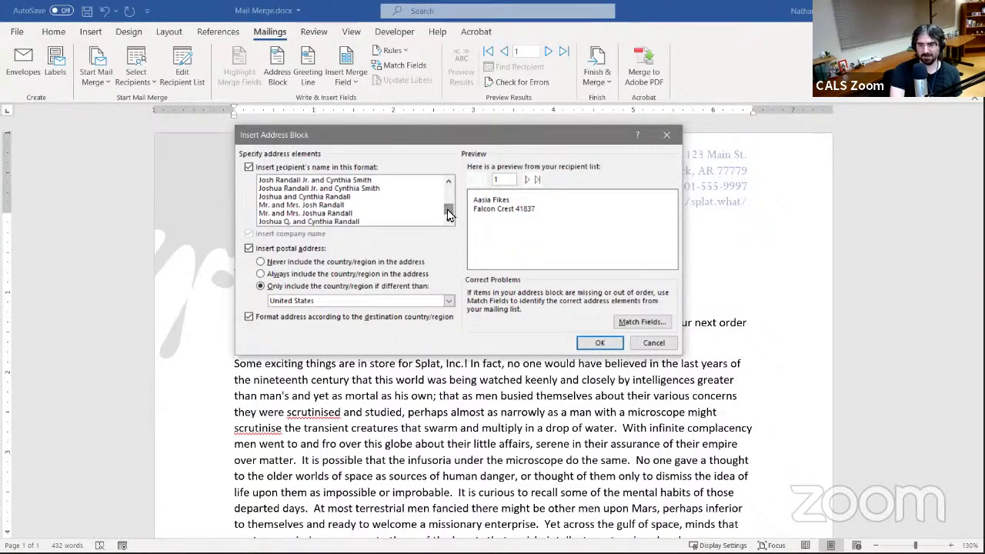
{"action": "left_click_drag", "start_coordinate": [450, 215], "coordinate": [449, 197]}
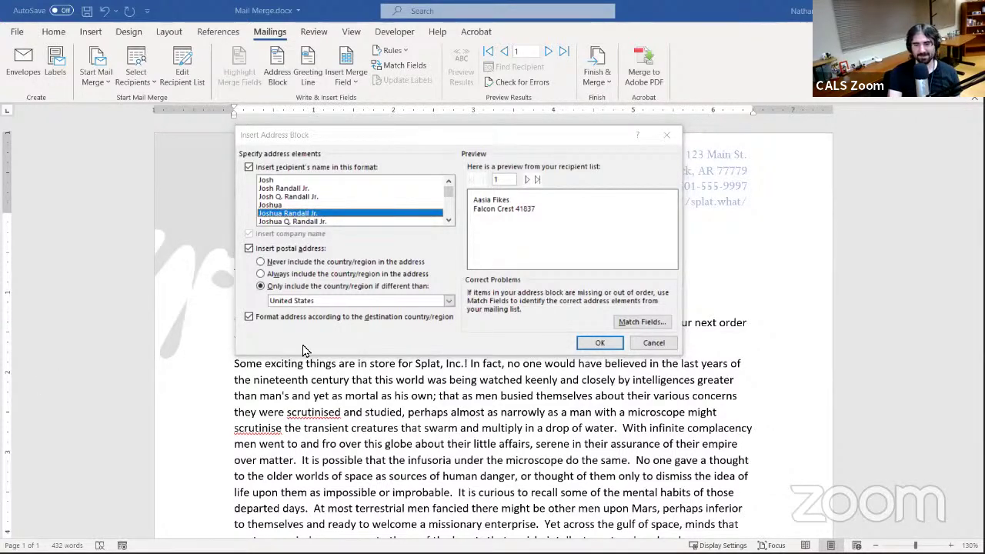
{"action": "left_click", "coordinate": [431, 144]}
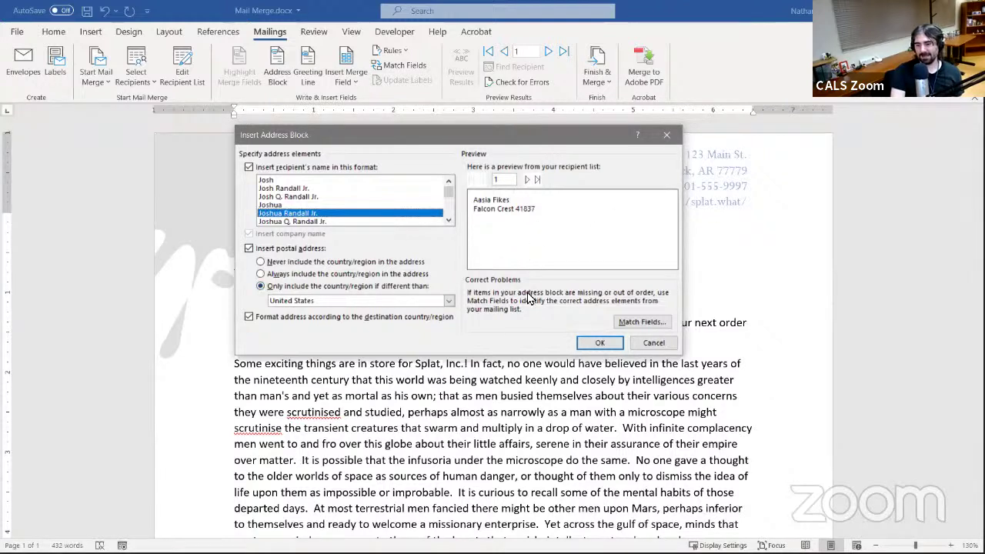
- Open the field matching for the address block and match State to the State/Prov# column
{"action": "left_click", "coordinate": [636, 326]}
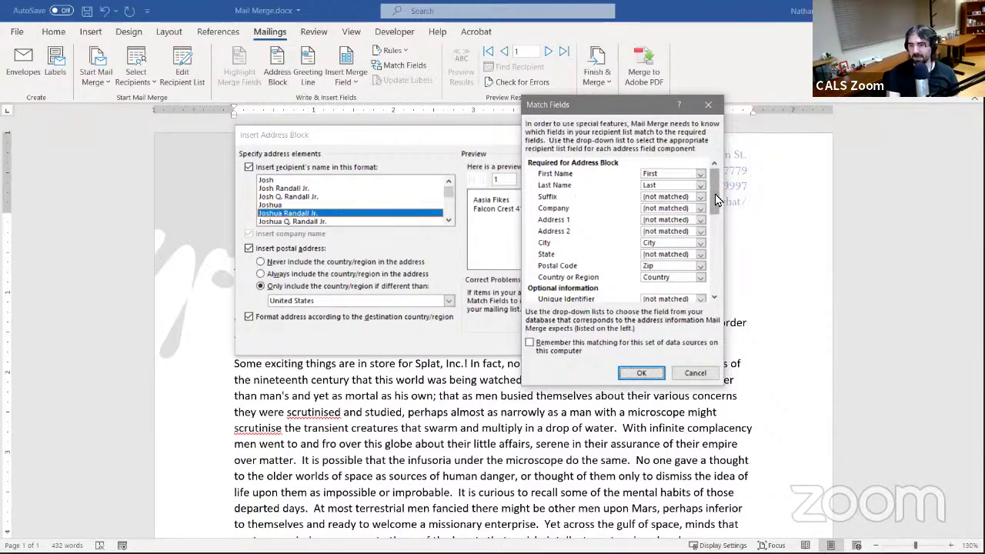
{"action": "mouse_move", "coordinate": [714, 194]}
{"action": "left_mouse_down"}
{"action": "mouse_move", "coordinate": [712, 204]}
{"action": "mouse_move", "coordinate": [712, 191]}
{"action": "left_mouse_up"}
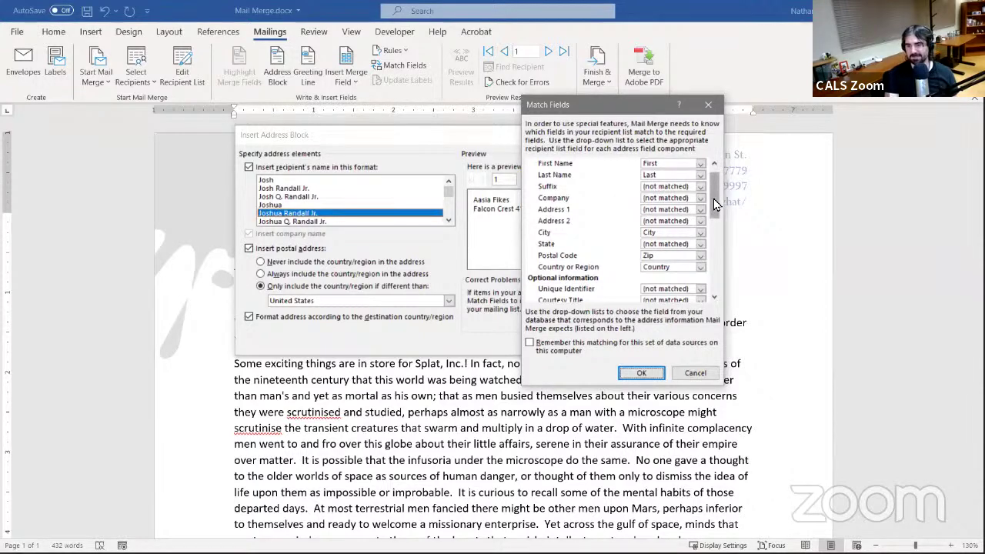
{"action": "left_click_drag", "start_coordinate": [713, 199], "coordinate": [713, 189]}
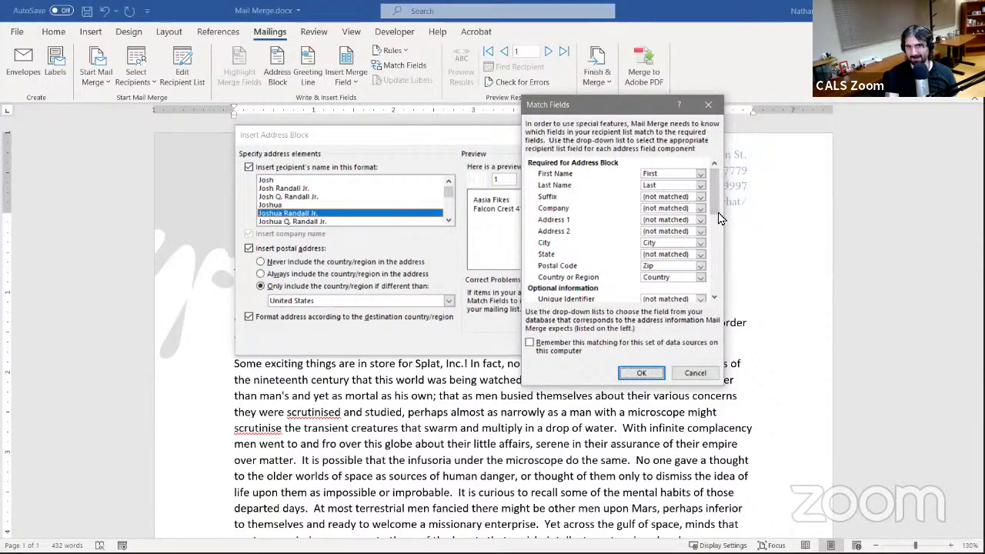
{"action": "left_click_drag", "start_coordinate": [716, 196], "coordinate": [717, 205]}
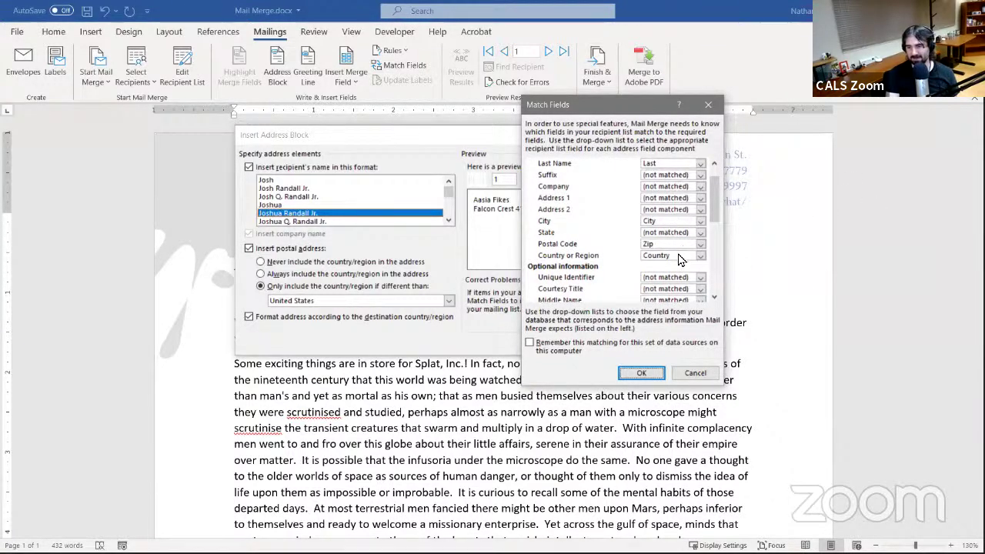
{"action": "left_click", "coordinate": [668, 234]}
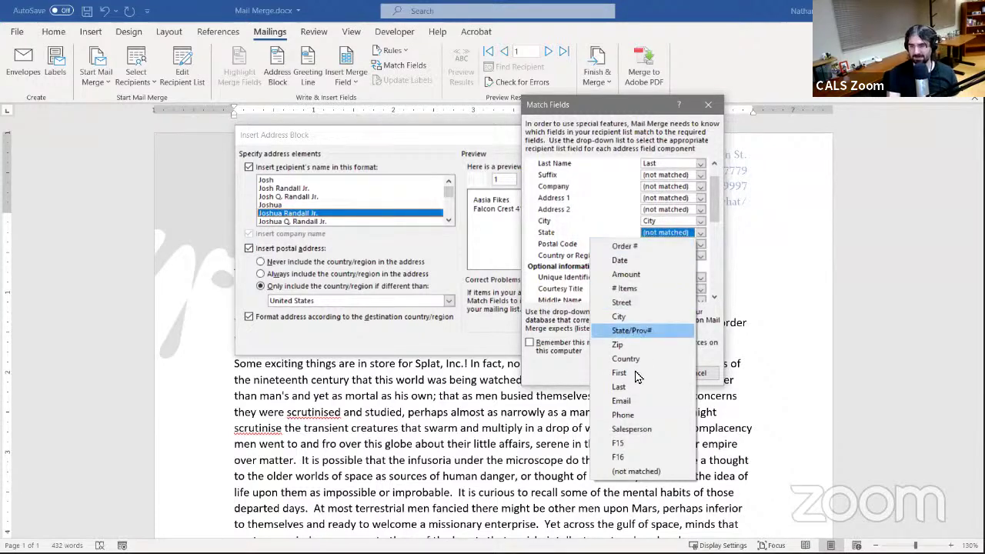
{"action": "left_click", "coordinate": [631, 331]}
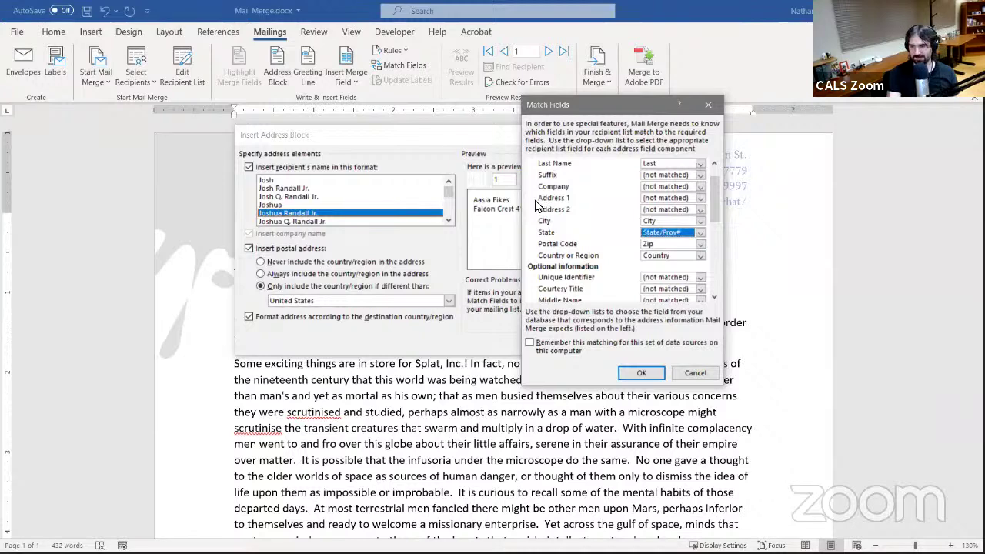
- Match Address 1 to the Street column, accept the field matching, and insert the address block above the letter's date
{"action": "left_click", "coordinate": [660, 203]}
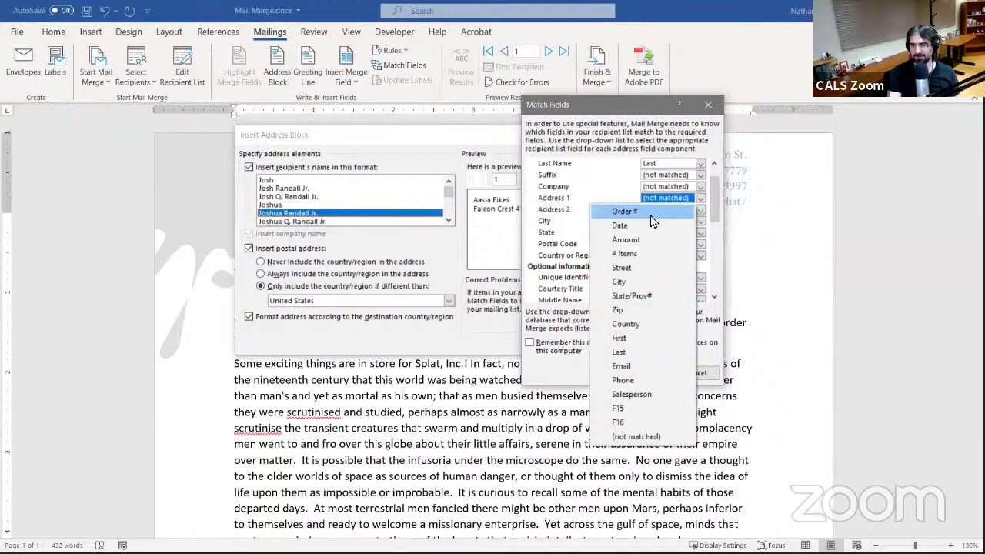
{"action": "left_click", "coordinate": [638, 268]}
{"action": "left_click_drag", "start_coordinate": [716, 210], "coordinate": [716, 293]}
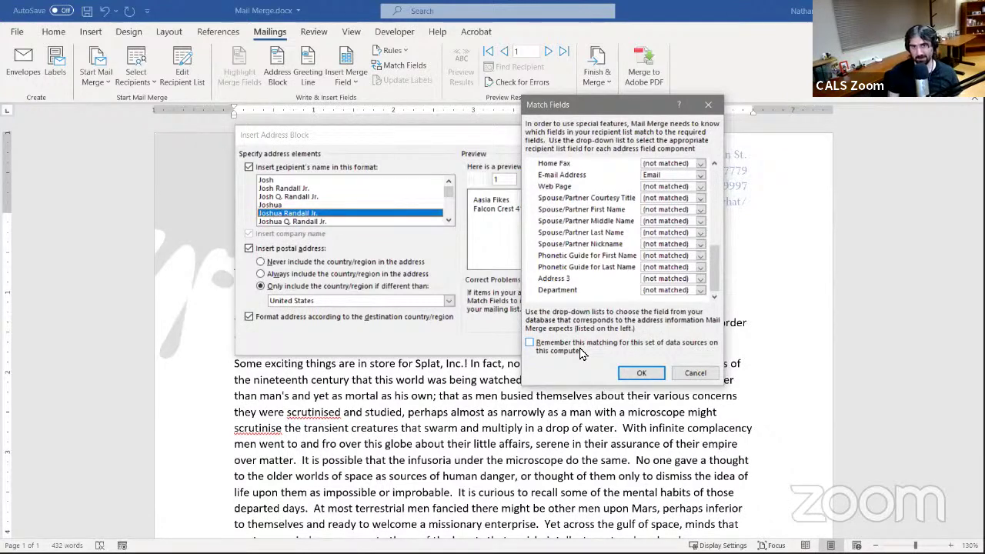
{"action": "left_click", "coordinate": [635, 373]}
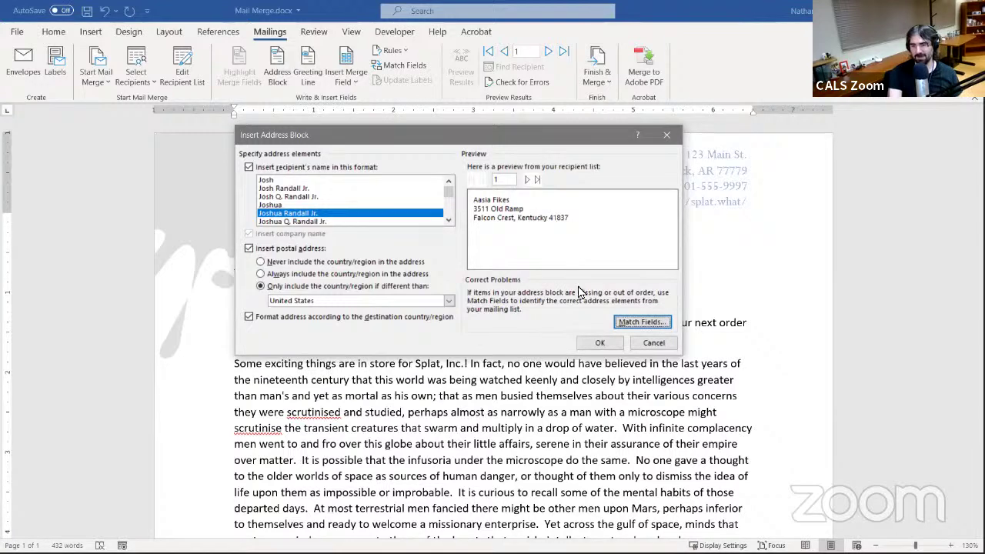
{"action": "left_click", "coordinate": [601, 344]}
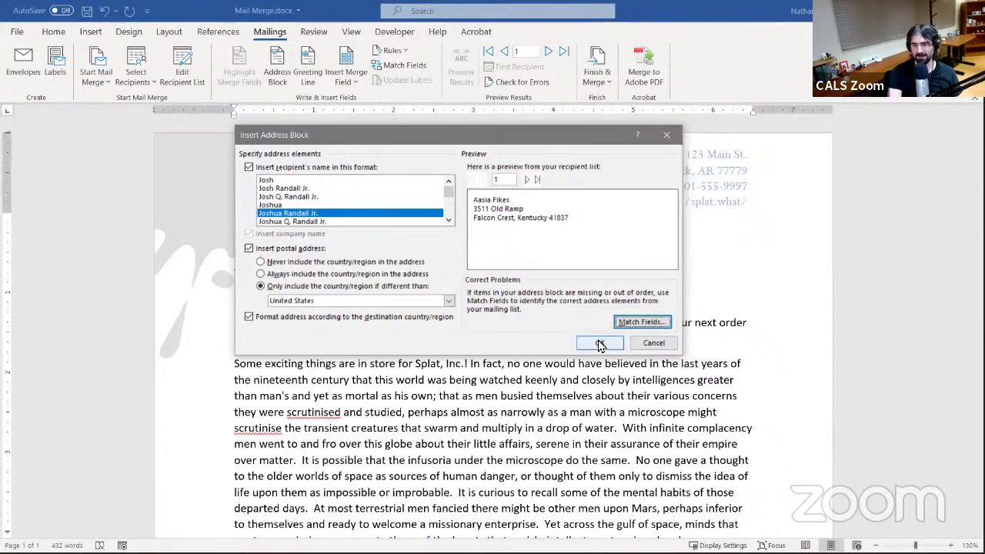
{"action": "left_click", "coordinate": [601, 344]}
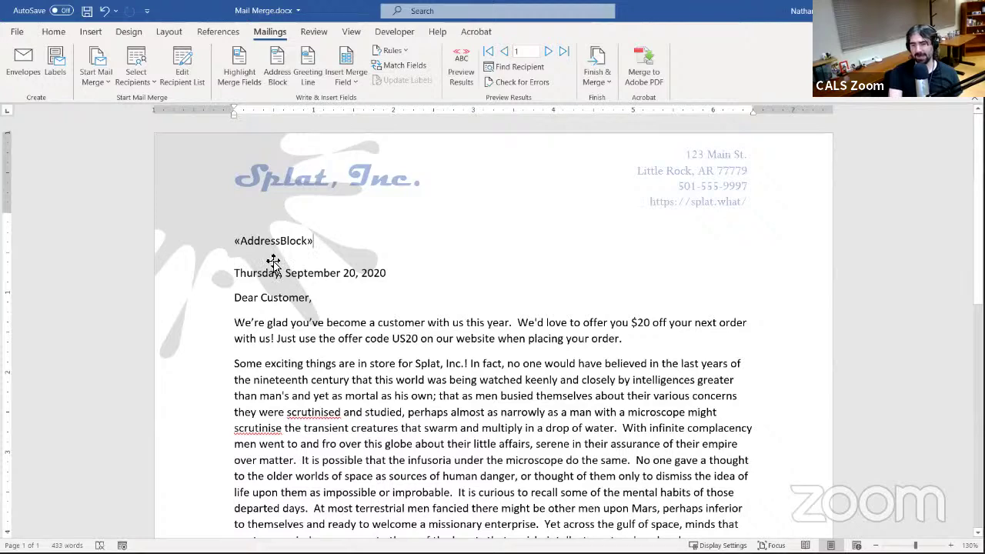
- Delete the "Dear Customer," text below the date, keeping an empty line in its place
{"action": "scroll", "coordinate": [302, 220], "scroll_direction": "down", "scroll_amount": 2}
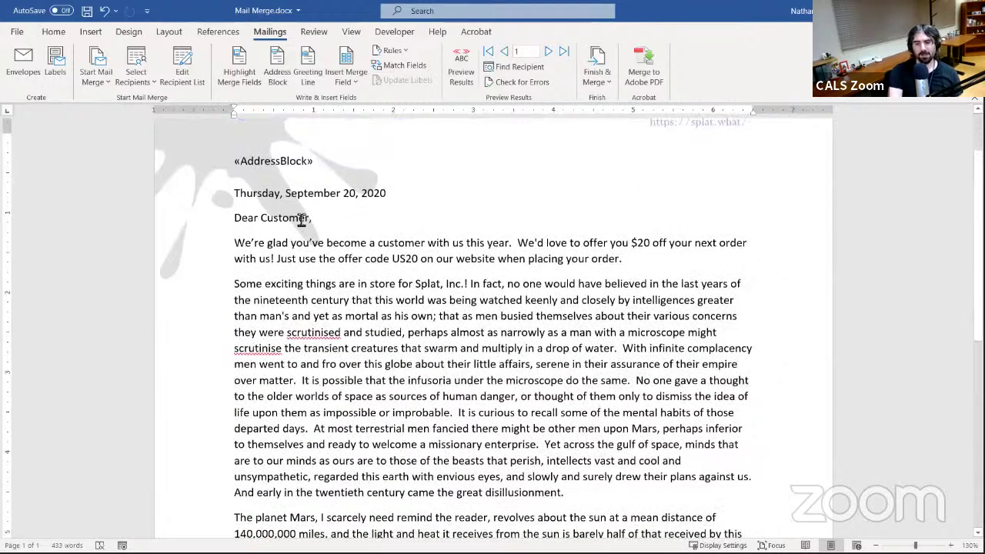
{"action": "left_click", "coordinate": [255, 221]}
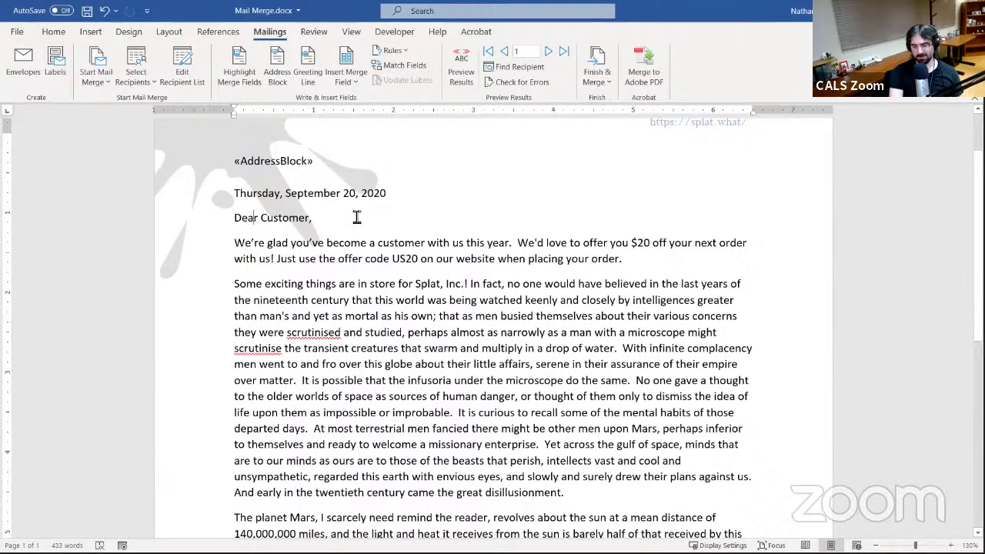
{"action": "key", "text": "BackSpace"}
{"action": "key", "text": "Delete"}
{"action": "key", "text": "Delete"}
{"action": "key", "text": "Delete"}
{"action": "key", "text": "Delete"}
{"action": "key", "text": "Delete"}
{"action": "key", "text": "Delete"}
{"action": "key", "text": "Delete"}
{"action": "key", "text": "Delete"}
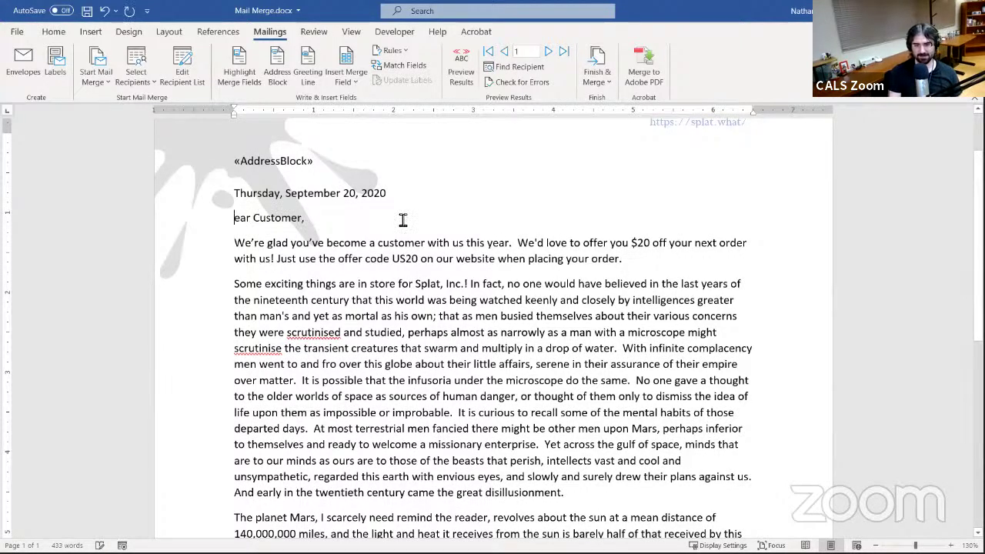
{"action": "key", "text": "Delete"}
{"action": "key", "text": "Delete"}
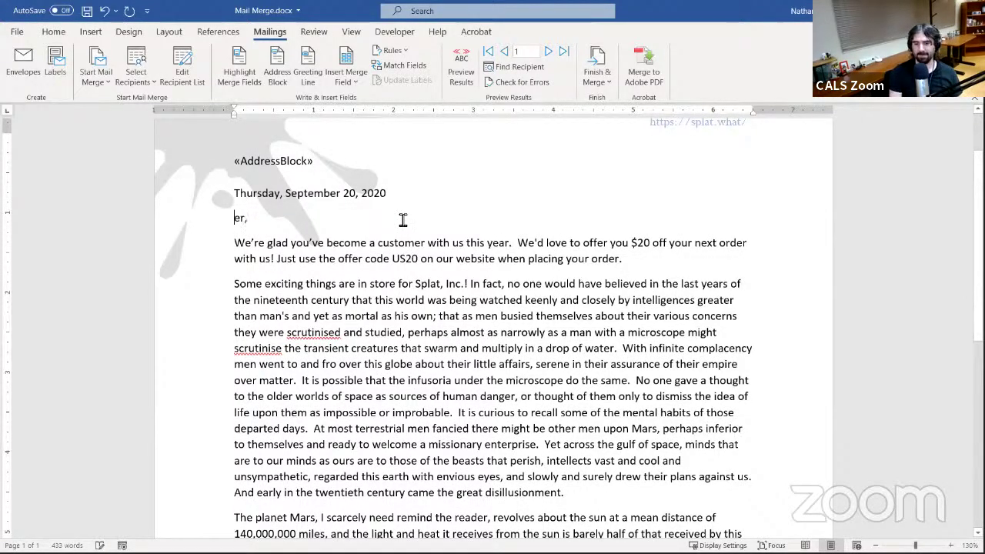
{"action": "key", "text": "Delete"}
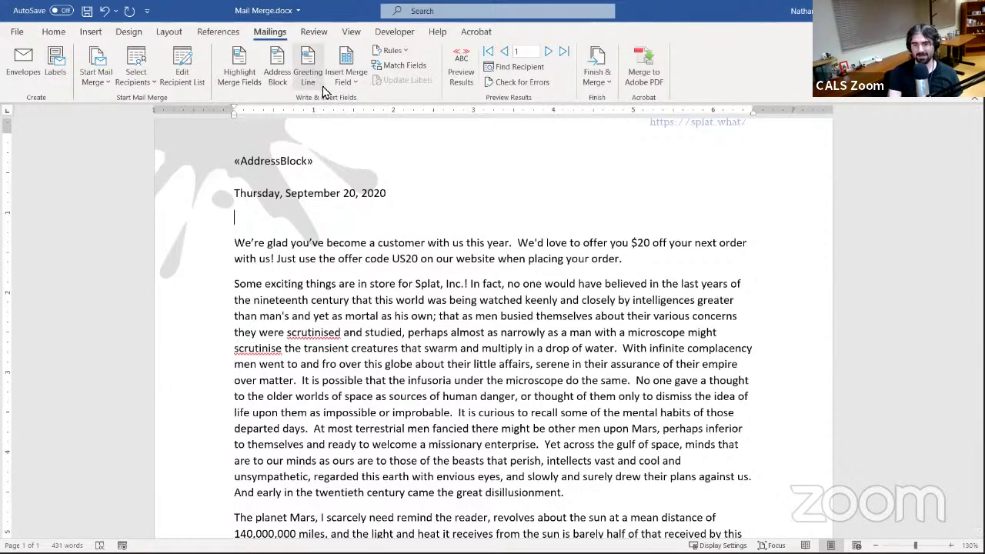
- Insert a greeting line below the date with "Dear", the full-name format and a comma, using "Dear Sir or Madam," for invalid names
{"action": "left_click", "coordinate": [308, 71]}
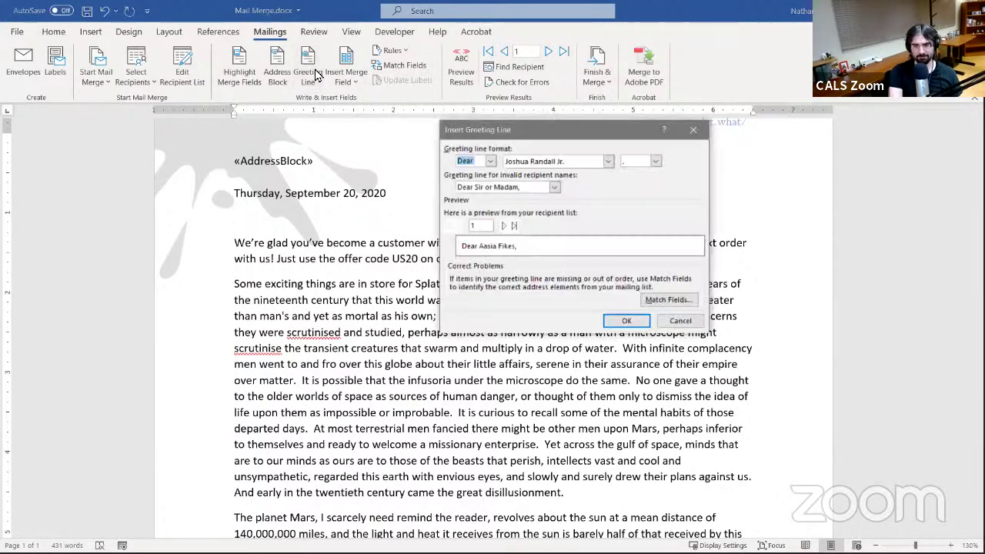
{"action": "left_click", "coordinate": [491, 162]}
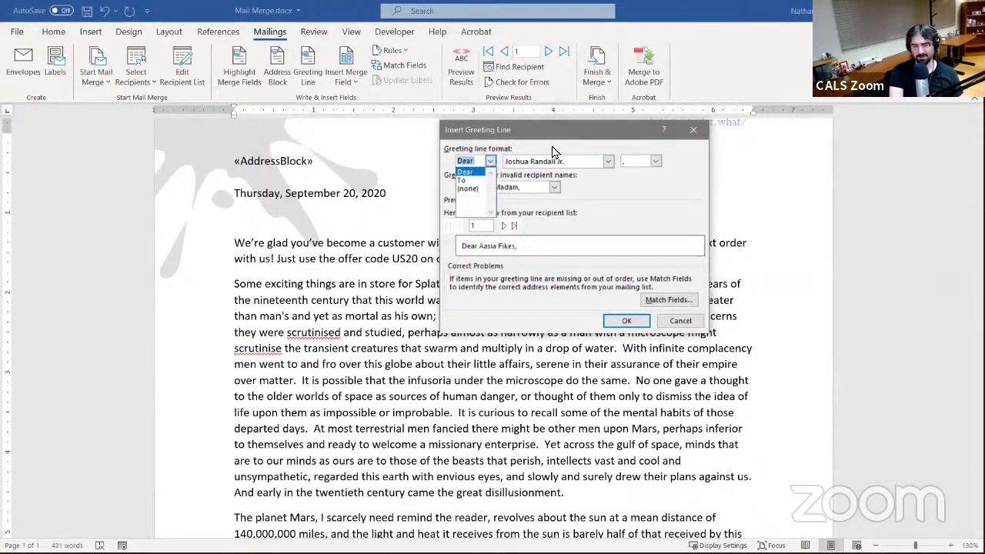
{"action": "left_click", "coordinate": [565, 148]}
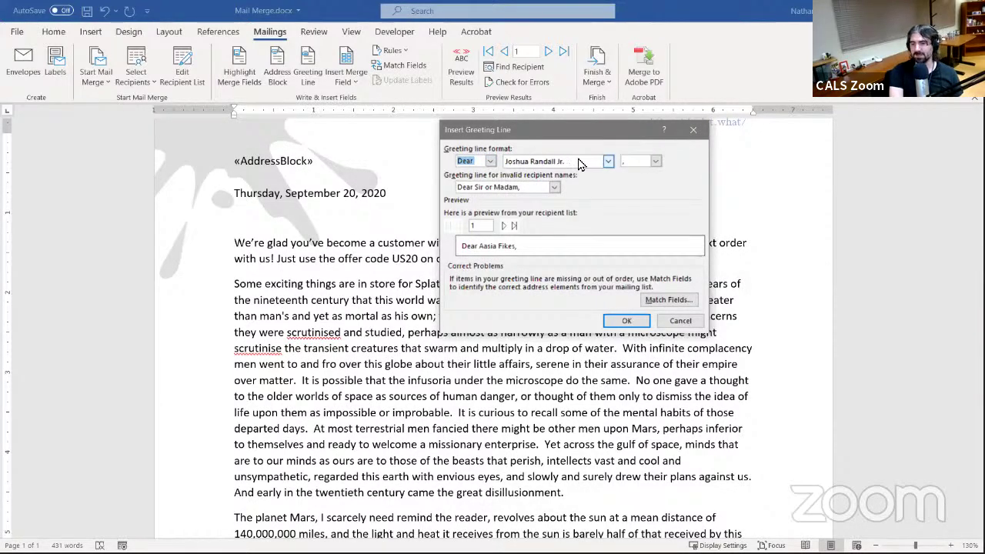
{"action": "left_click", "coordinate": [579, 164]}
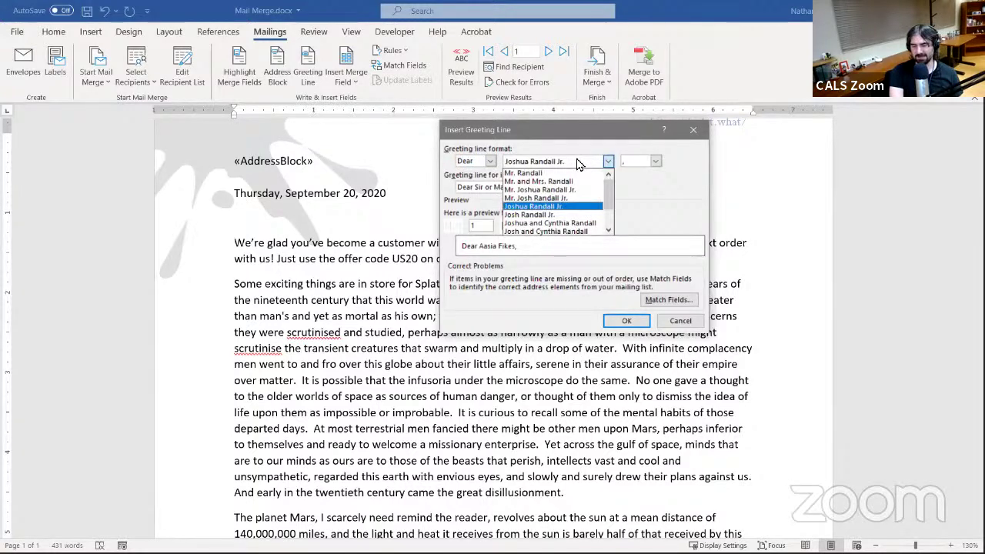
{"action": "left_click", "coordinate": [578, 164]}
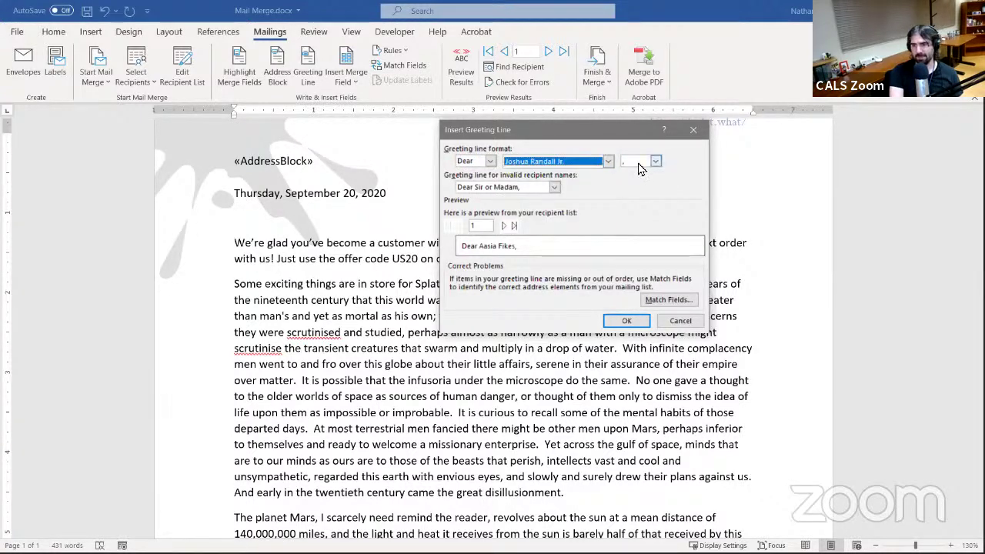
{"action": "left_click", "coordinate": [638, 164]}
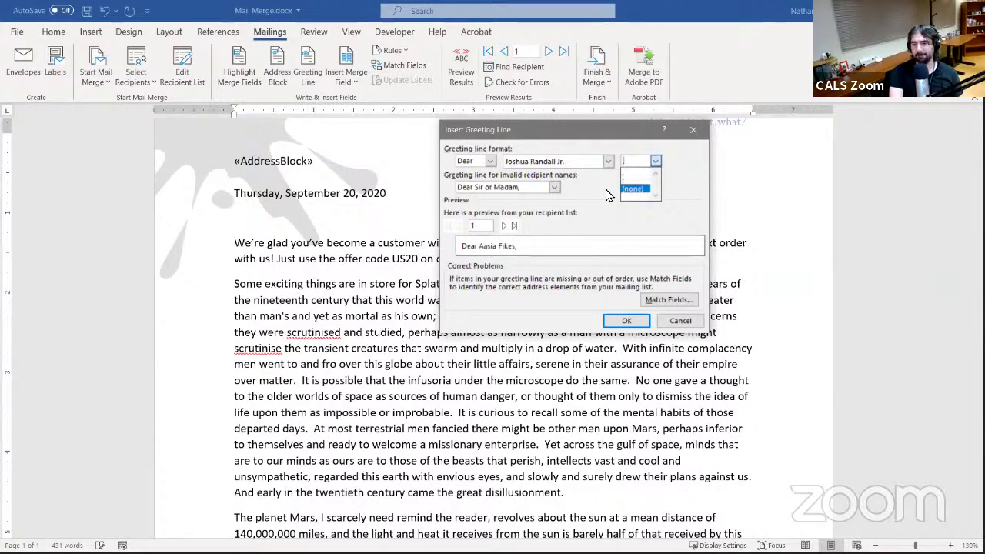
{"action": "left_click", "coordinate": [527, 187]}
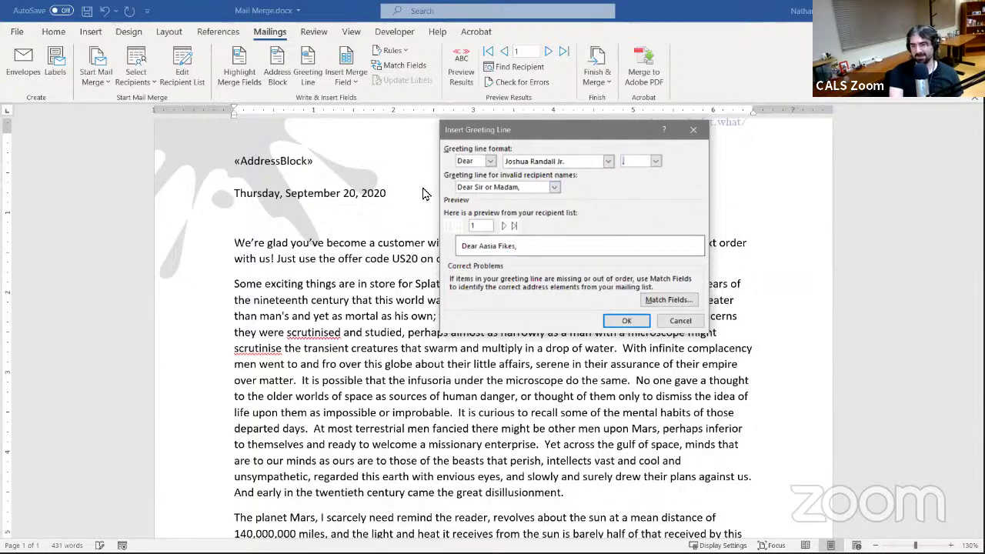
{"action": "left_click", "coordinate": [555, 188]}
{"action": "left_click", "coordinate": [580, 230]}
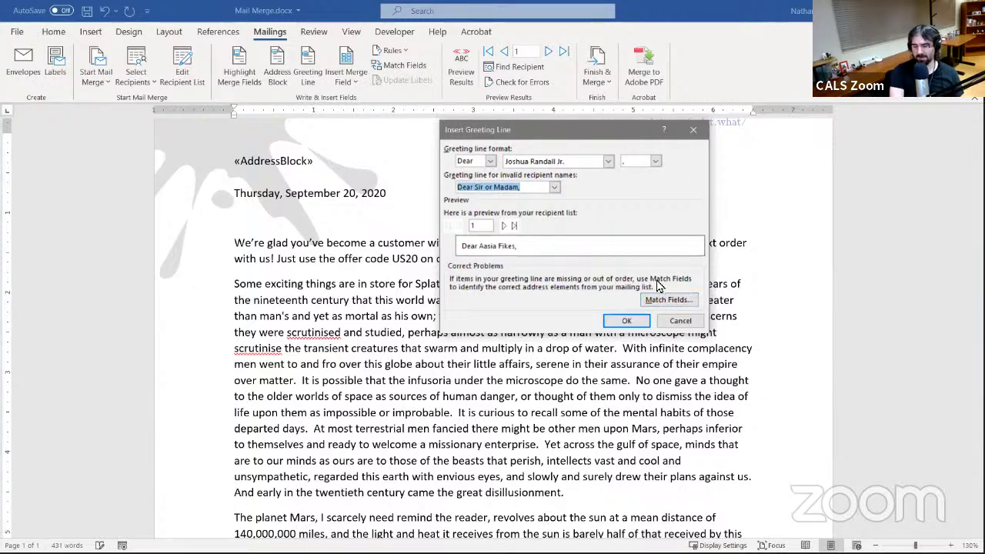
{"action": "left_click", "coordinate": [625, 321]}
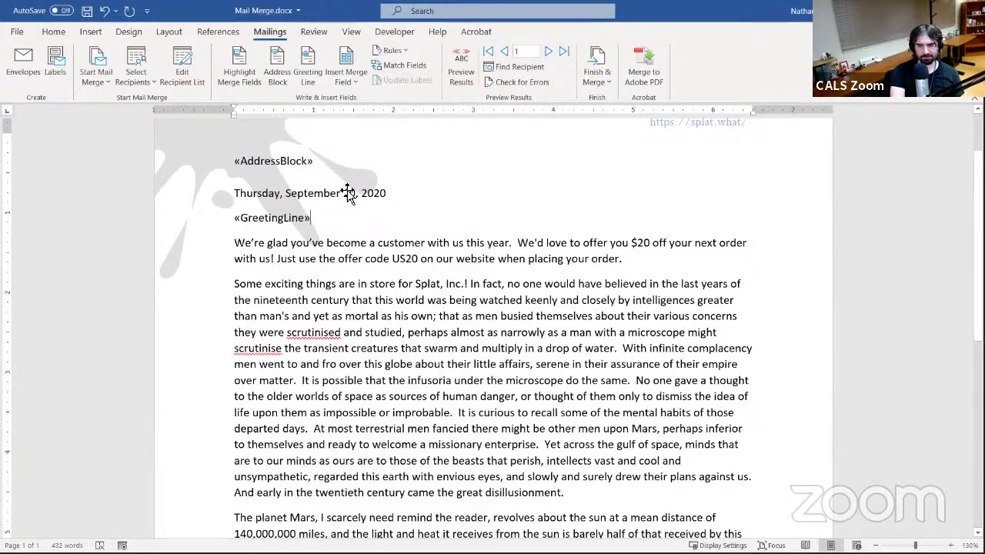
- Start a Skip Record If rule at the beginning of the "We're glad you've become a customer" paragraph, based on the Date field
{"action": "scroll", "coordinate": [338, 188], "scroll_direction": "down", "scroll_amount": 2}
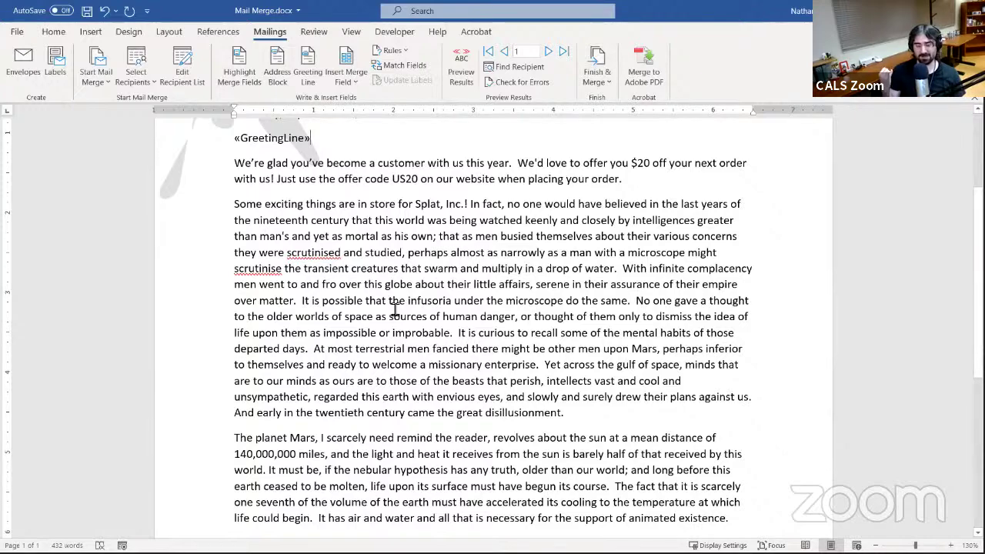
{"action": "scroll", "coordinate": [394, 308], "scroll_direction": "up", "scroll_amount": 3}
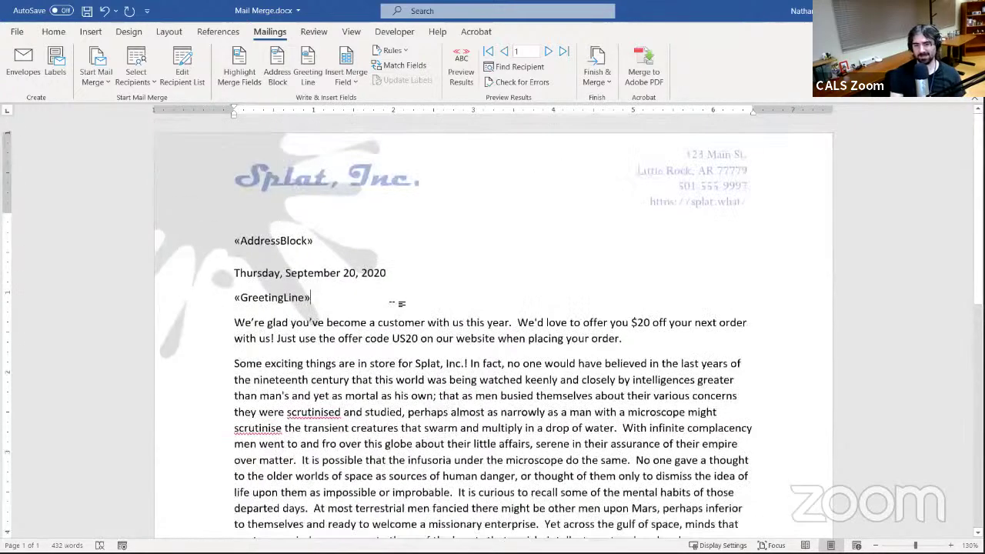
{"action": "scroll", "coordinate": [408, 319], "scroll_direction": "down", "scroll_amount": 2}
{"action": "scroll", "coordinate": [414, 324], "scroll_direction": "down", "scroll_amount": 1}
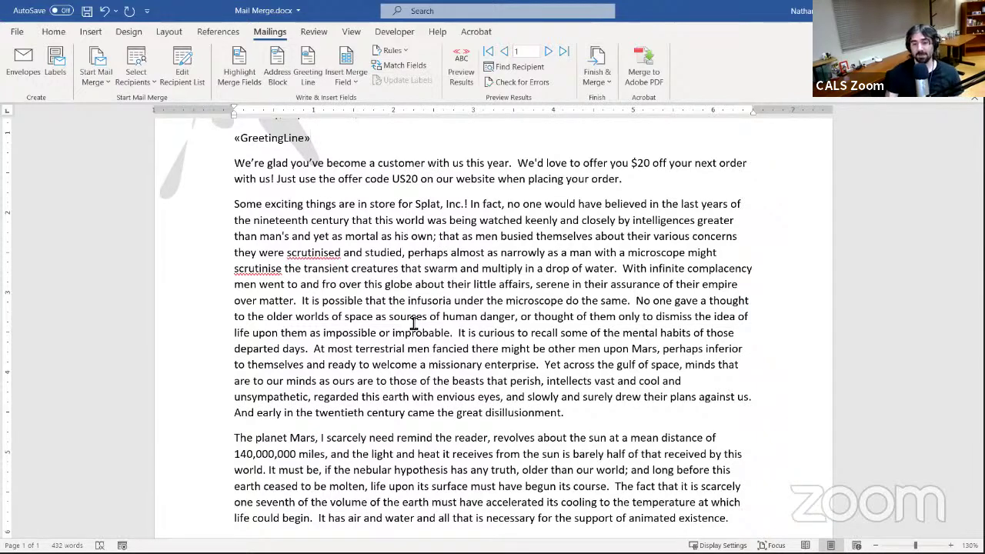
{"action": "left_click", "coordinate": [236, 162]}
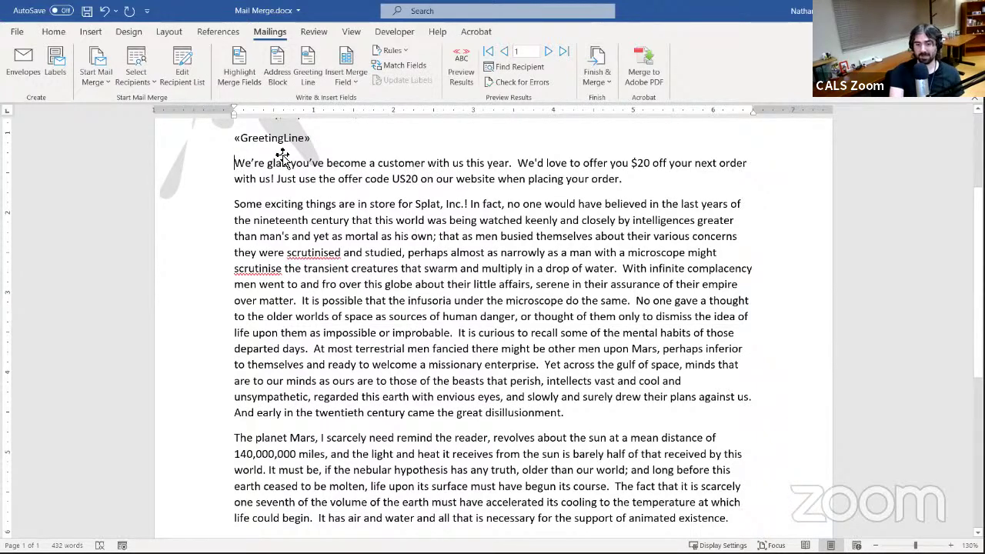
{"action": "left_click", "coordinate": [393, 51]}
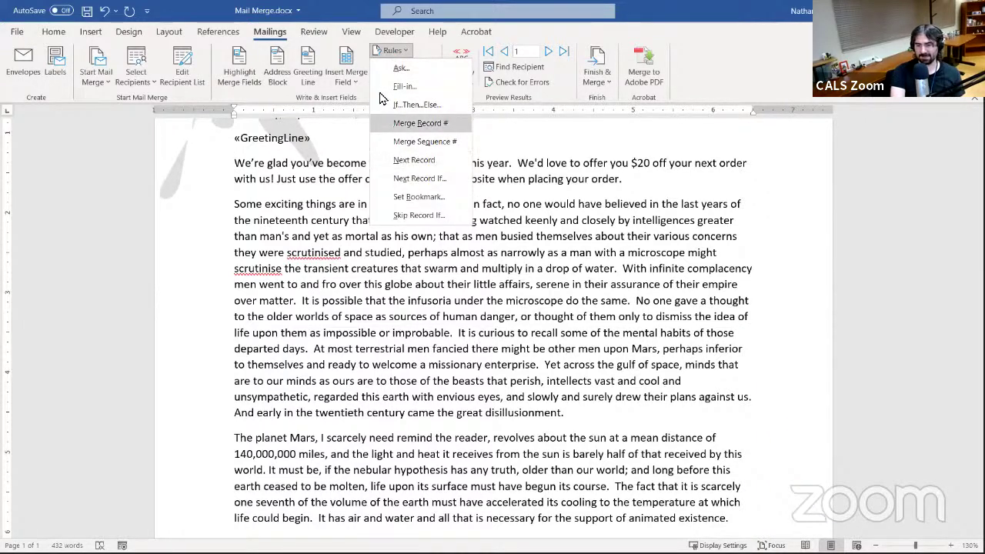
{"action": "left_click", "coordinate": [416, 217]}
{"action": "left_click", "coordinate": [458, 160]}
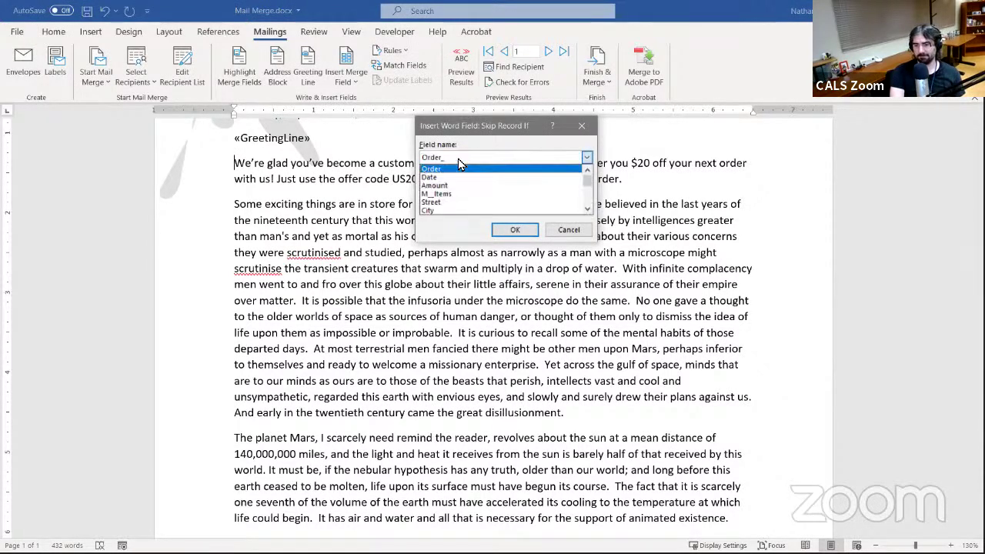
{"action": "left_click", "coordinate": [459, 160]}
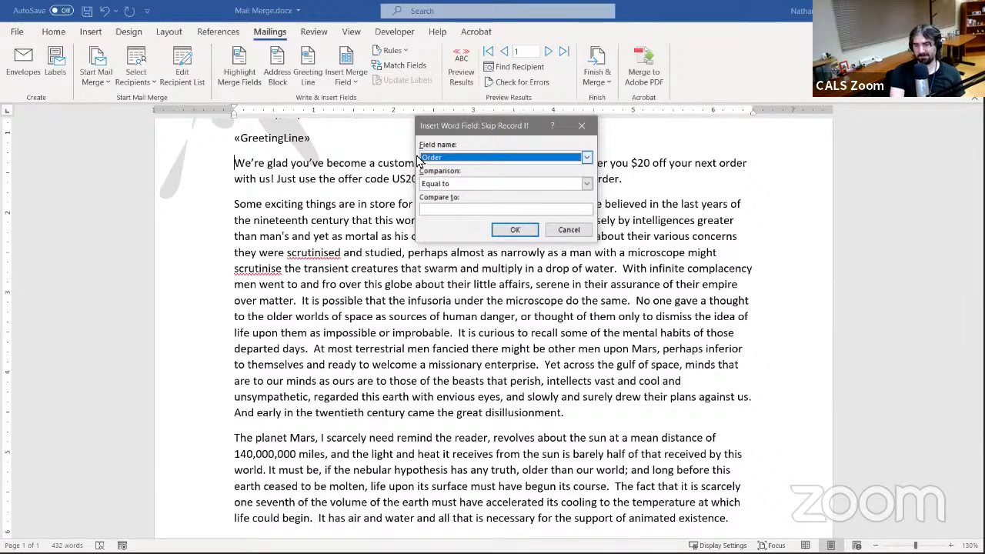
{"action": "left_click", "coordinate": [472, 159]}
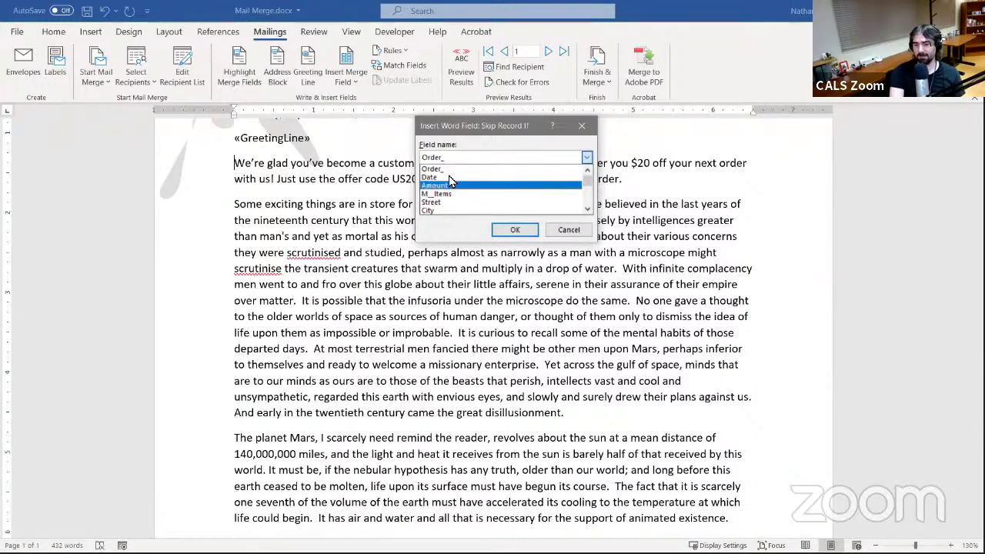
{"action": "left_click", "coordinate": [451, 179]}
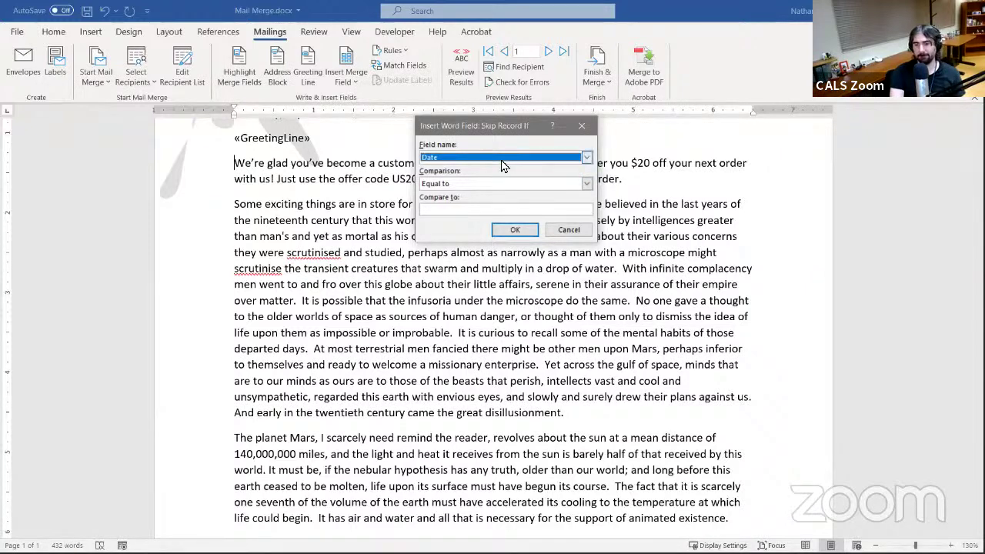
- Set the skip rule's comparison to Less than 1/1/2020 and insert it in the letter
{"action": "left_click", "coordinate": [465, 185]}
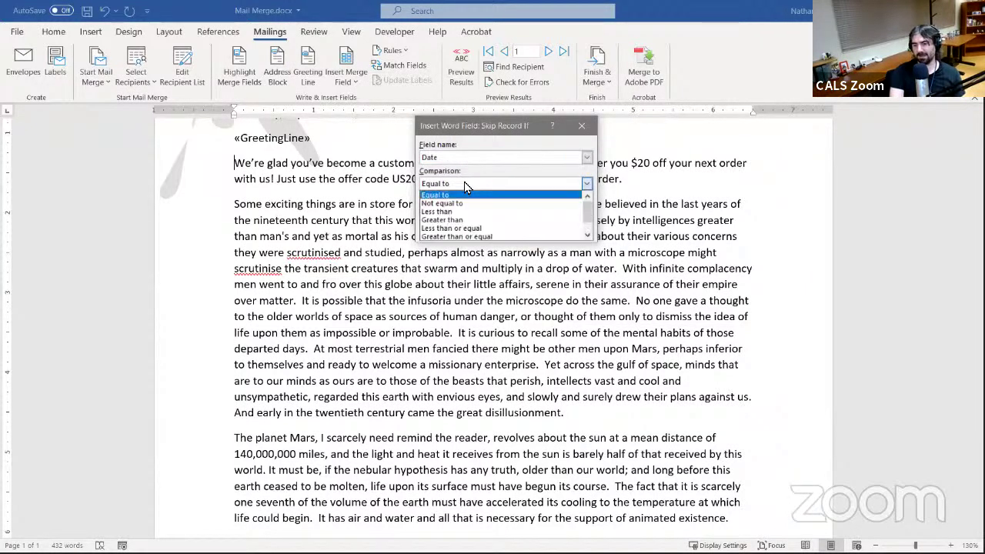
{"action": "left_click", "coordinate": [527, 213]}
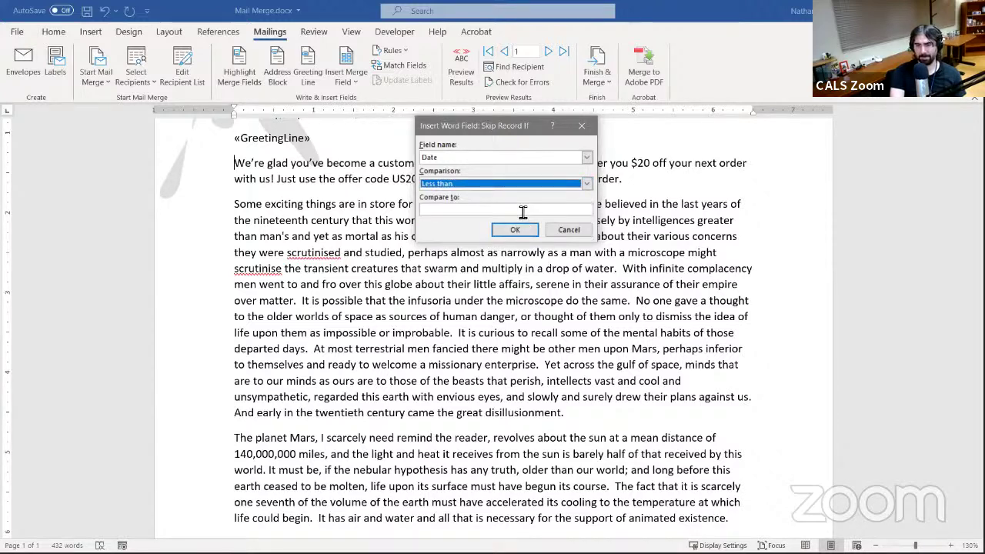
{"action": "left_click", "coordinate": [524, 210]}
{"action": "type", "text": "1"}
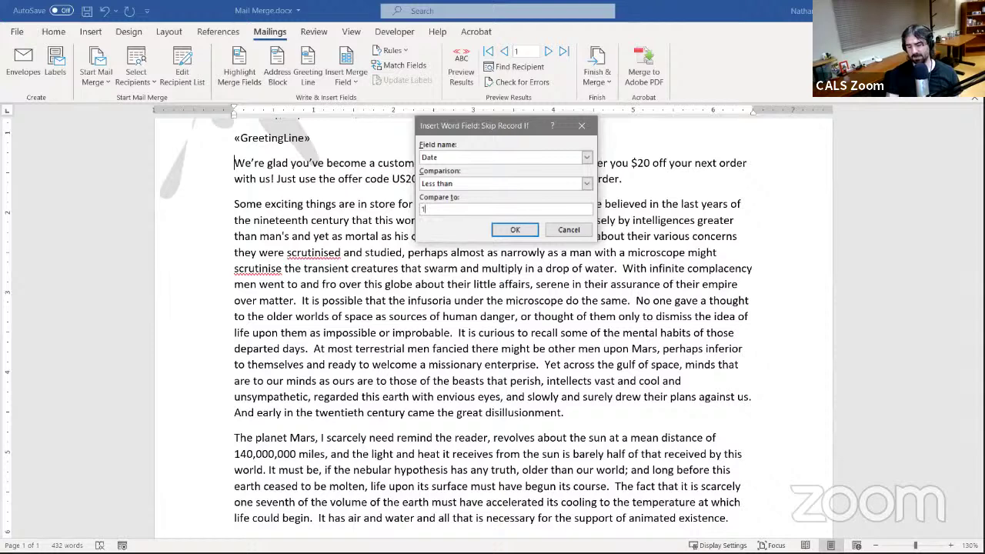
{"action": "type", "text": "/1/2020"}
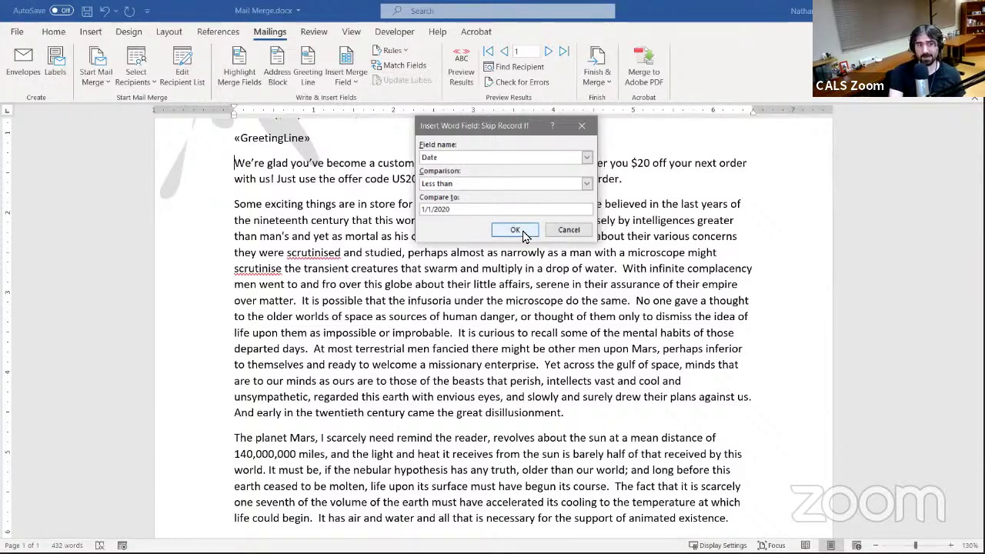
{"action": "left_click", "coordinate": [524, 235]}
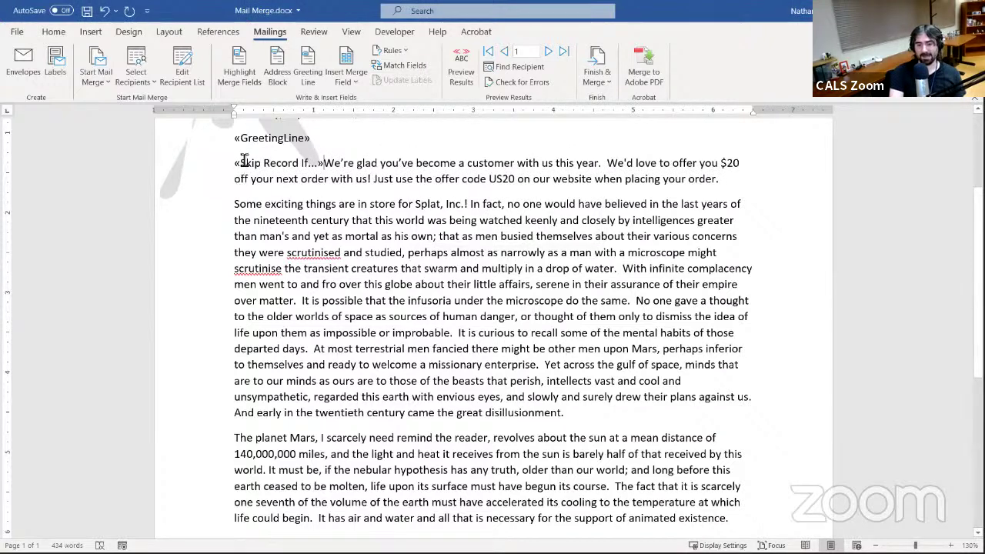
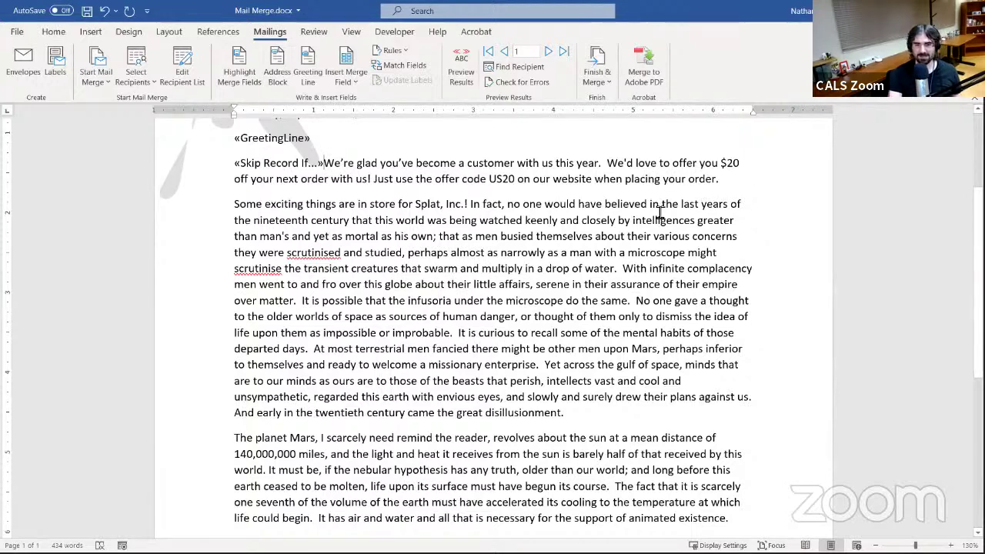
- Copy the offer text from "We'd love to offer you $20" through "when placing your order."
{"action": "left_click_drag", "start_coordinate": [731, 183], "coordinate": [610, 168]}
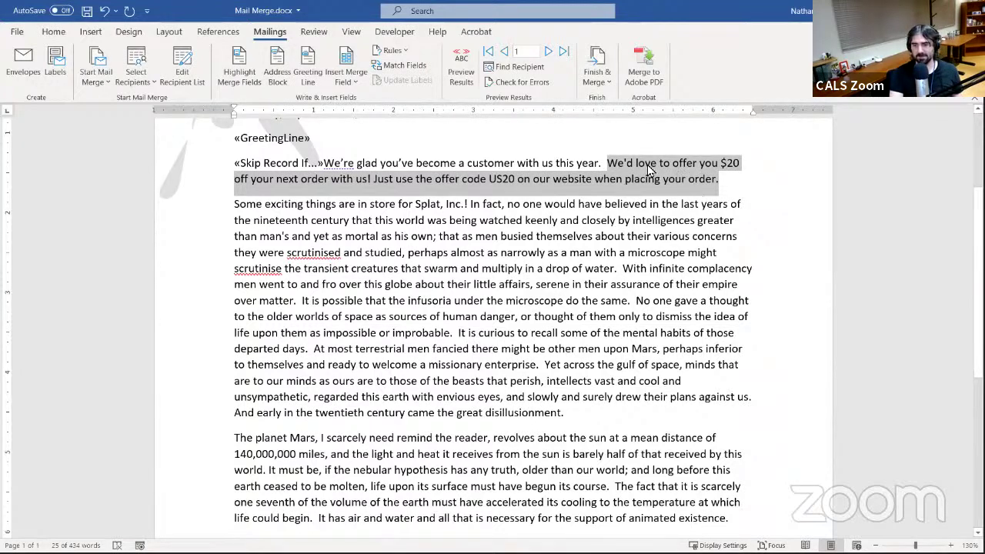
{"action": "right_click", "coordinate": [629, 170]}
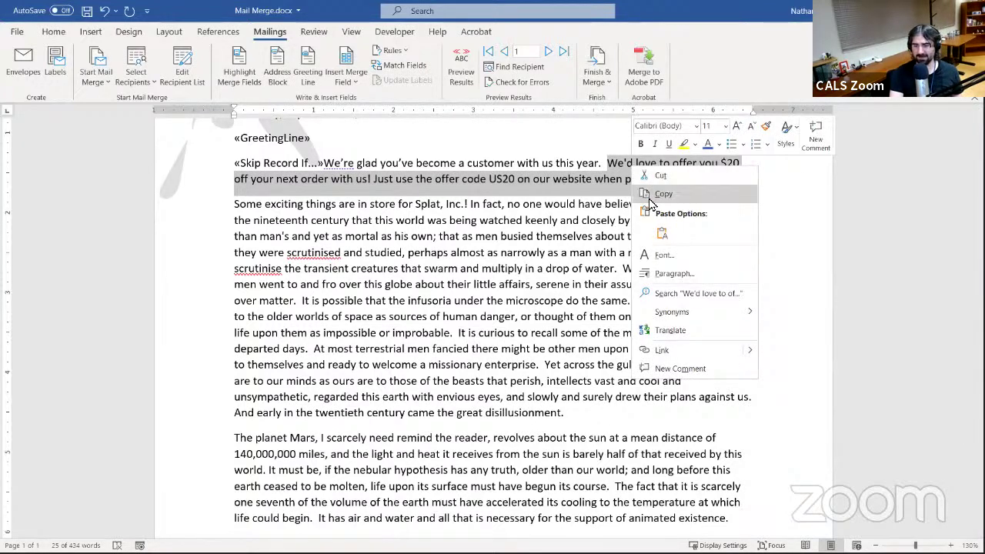
{"action": "left_click", "coordinate": [653, 194]}
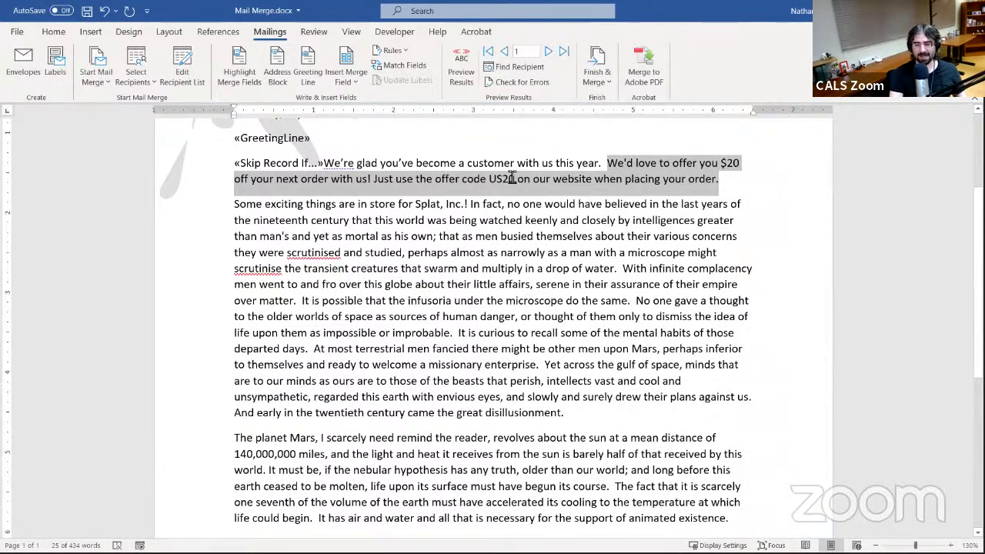
- Start an If...Then...Else rule over the selected offer text with the condition Country Equal to US
{"action": "left_click", "coordinate": [379, 52]}
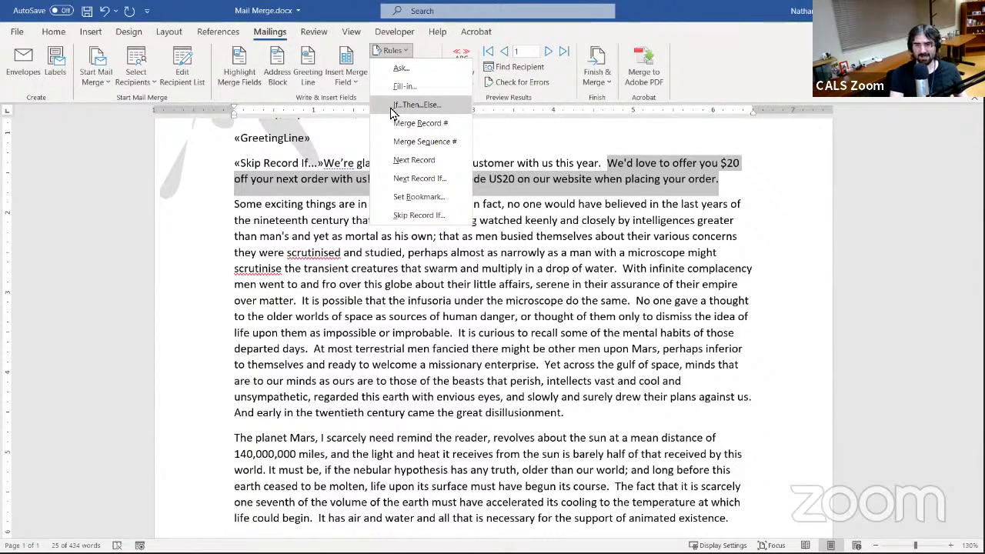
{"action": "left_click", "coordinate": [389, 108]}
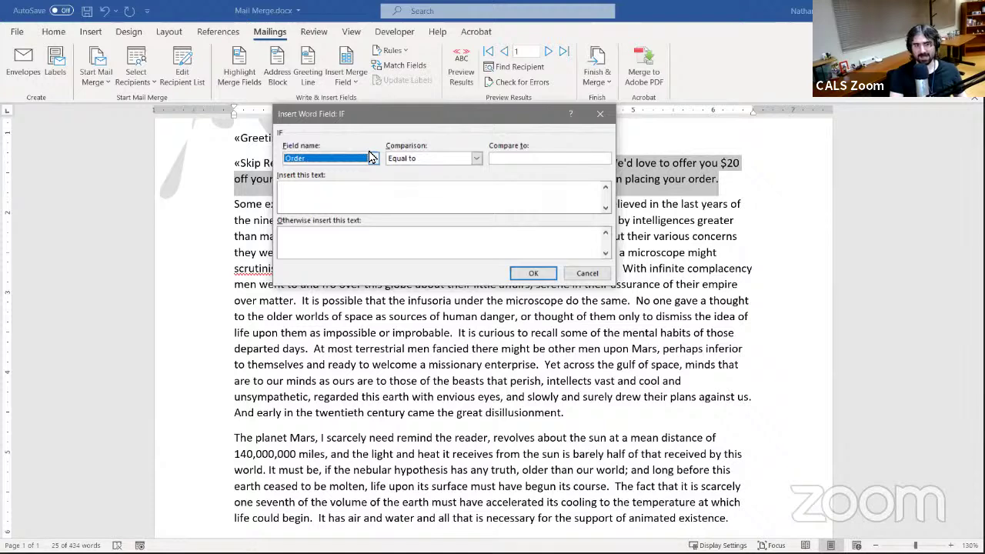
{"action": "left_click", "coordinate": [306, 159]}
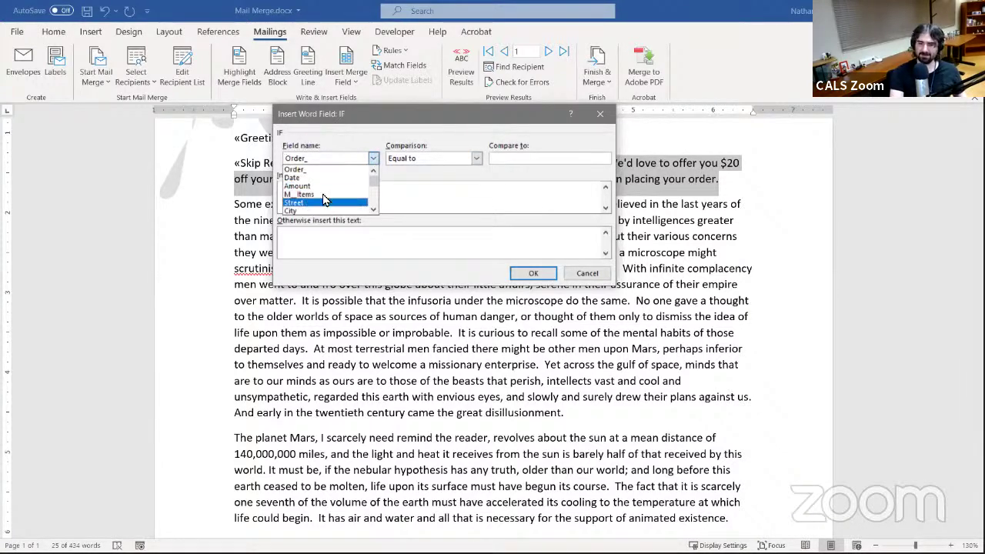
{"action": "scroll", "coordinate": [324, 197], "scroll_direction": "down", "scroll_amount": 3}
{"action": "scroll", "coordinate": [324, 199], "scroll_direction": "down", "scroll_amount": 1}
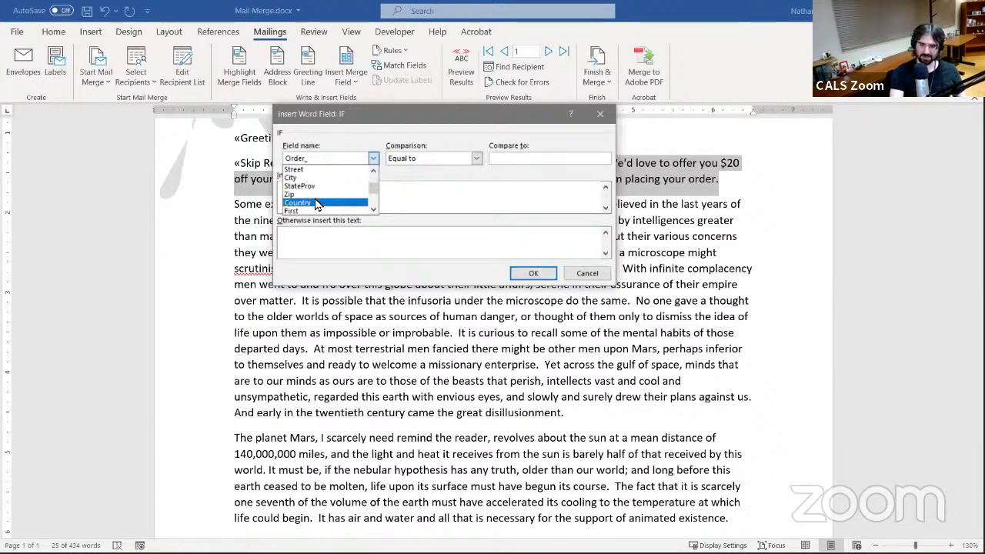
{"action": "left_click", "coordinate": [316, 202]}
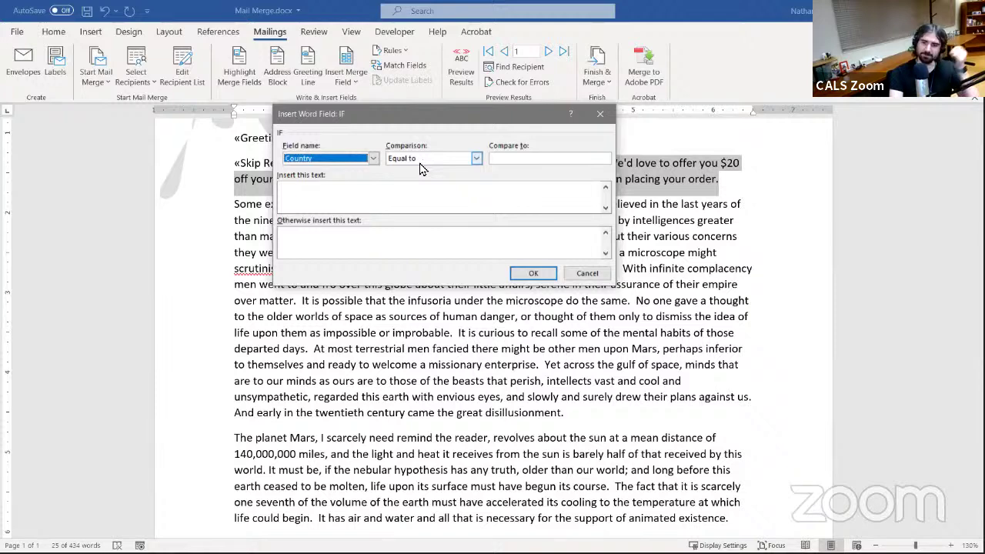
{"action": "left_click", "coordinate": [444, 161]}
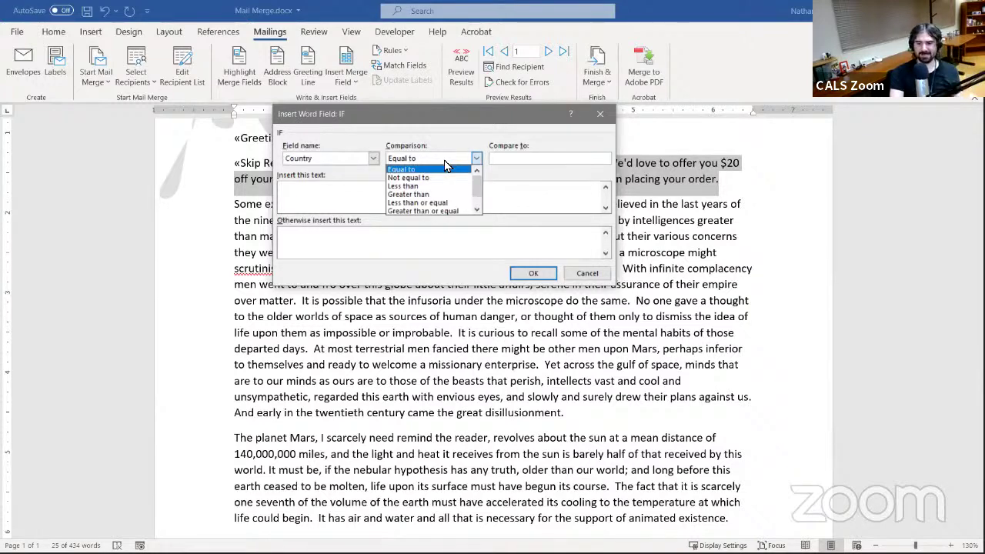
{"action": "left_click", "coordinate": [566, 156]}
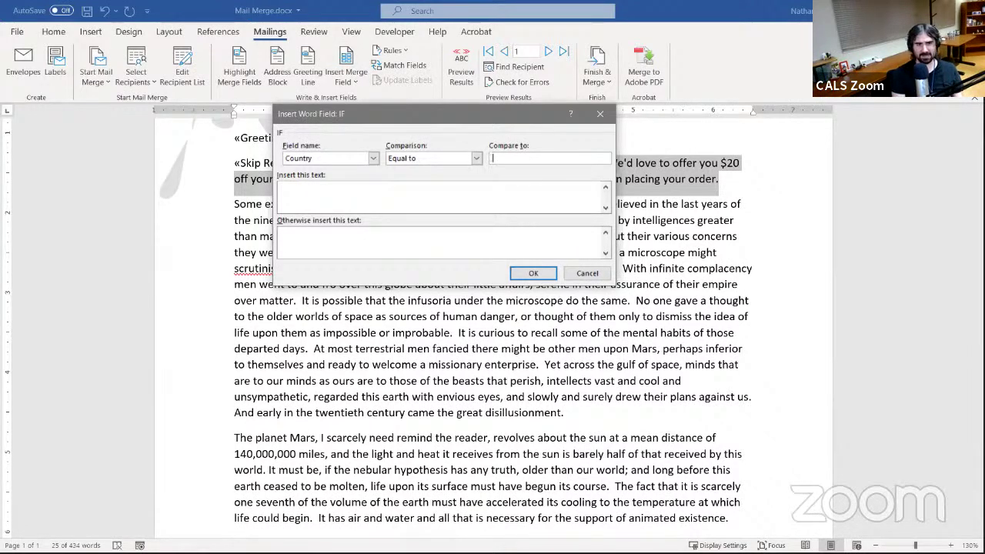
{"action": "type", "text": "US"}
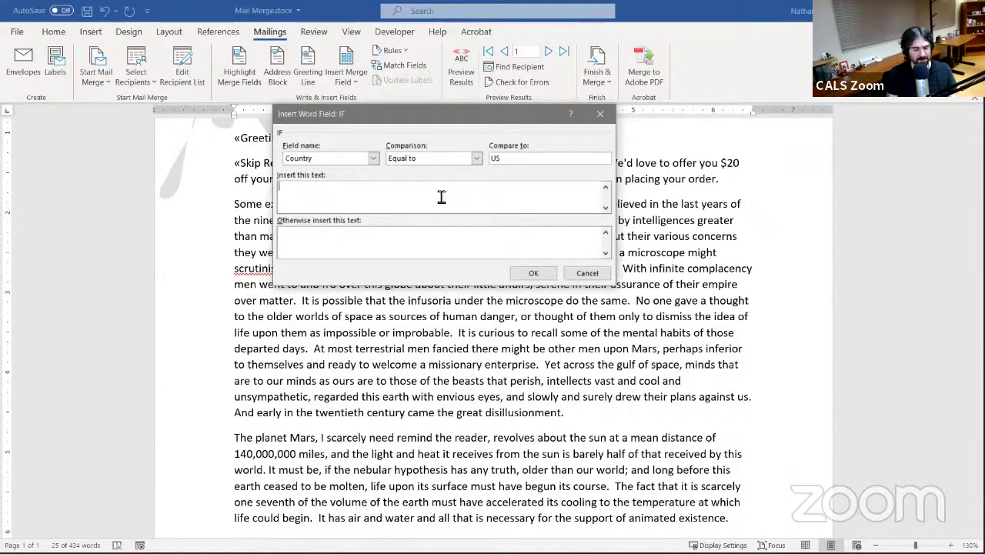
- Paste the copied offer as both the matching and the otherwise text, and set the amount in the otherwise text to $25
{"action": "key", "text": "ctrl+v"}
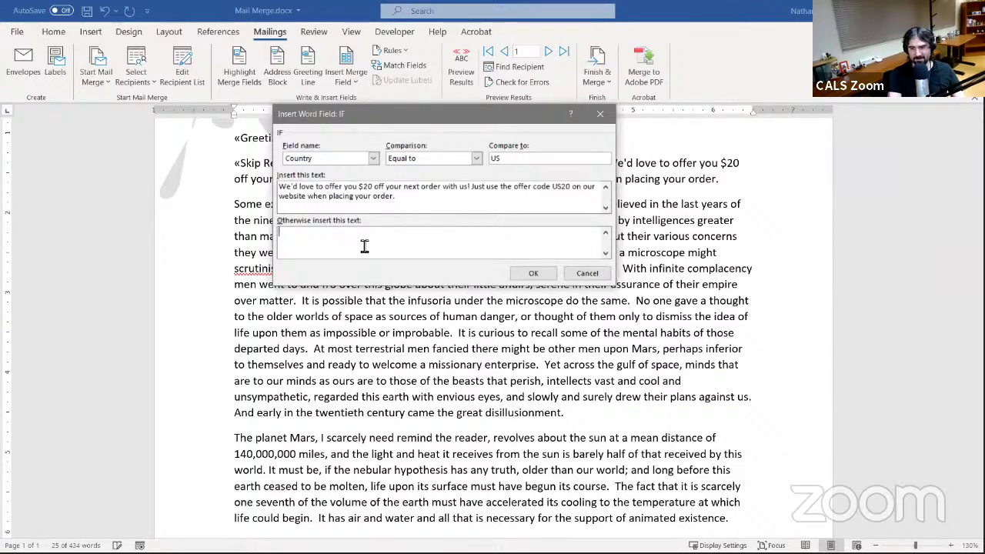
{"action": "key", "text": "ctrl+v"}
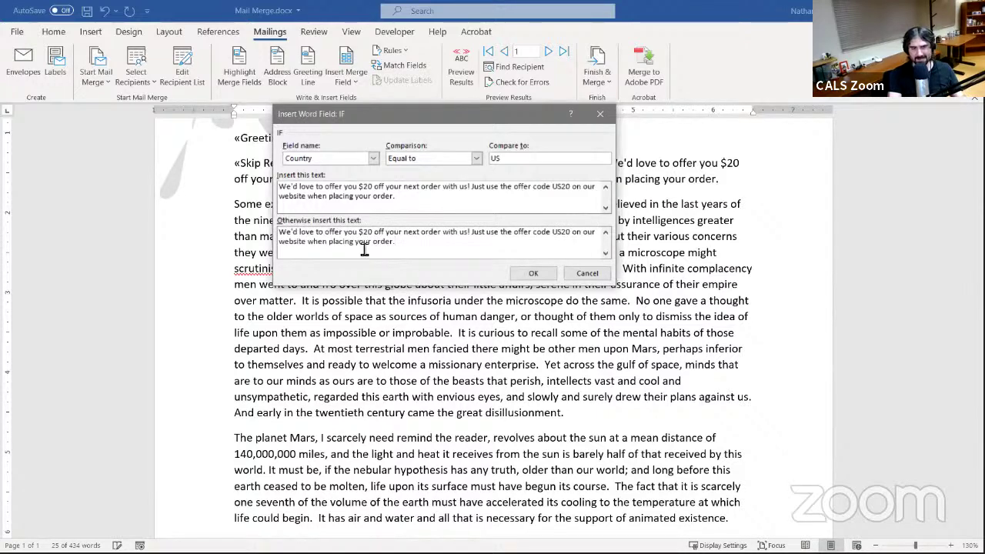
{"action": "left_click", "coordinate": [362, 232]}
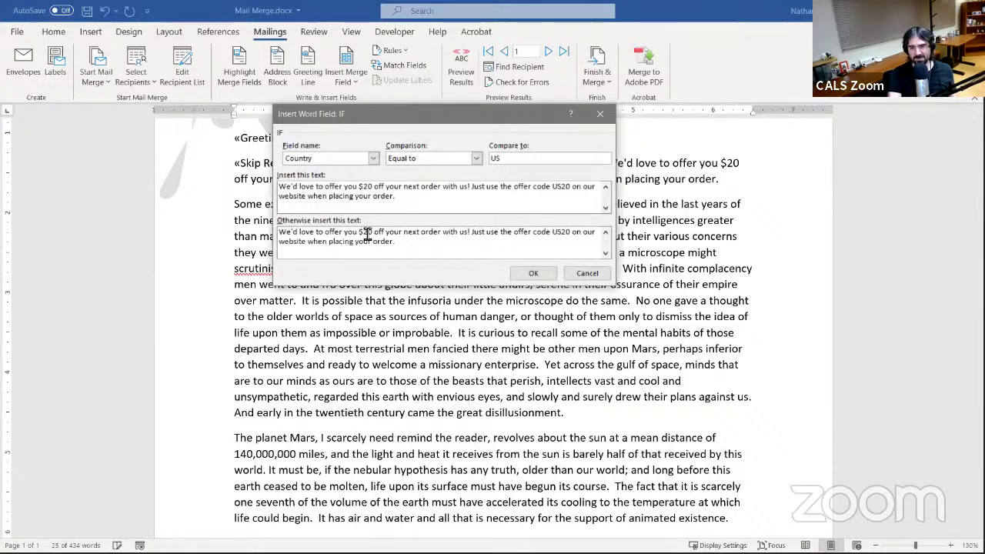
{"action": "key", "text": "Delete"}
{"action": "key", "text": "Delete"}
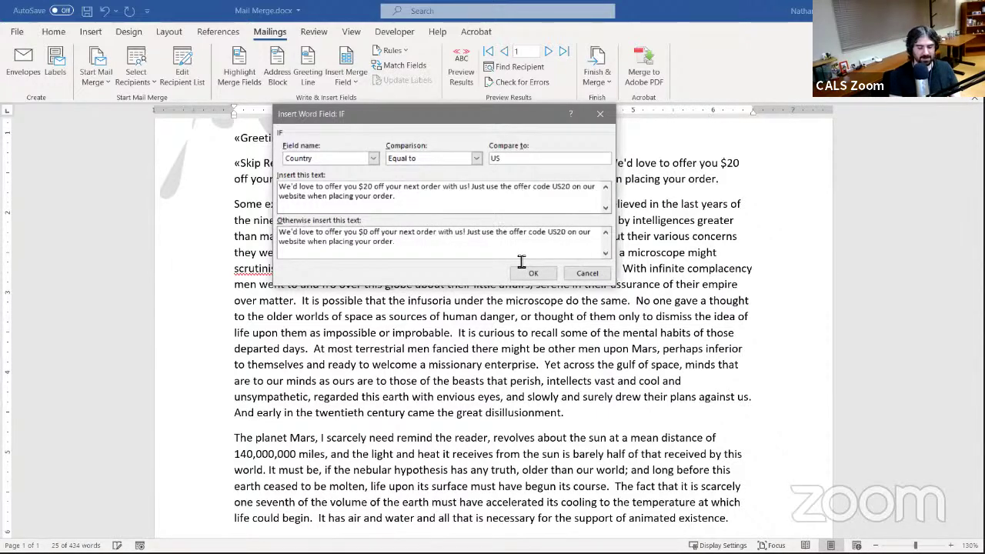
{"action": "type", "text": "5"}
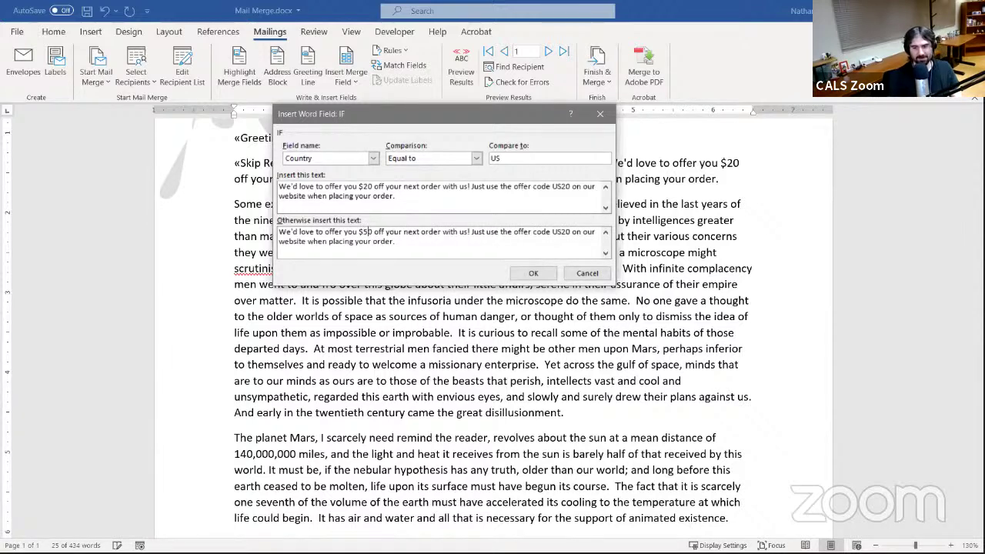
{"action": "key", "text": "BackSpace"}
{"action": "key", "text": "Delete"}
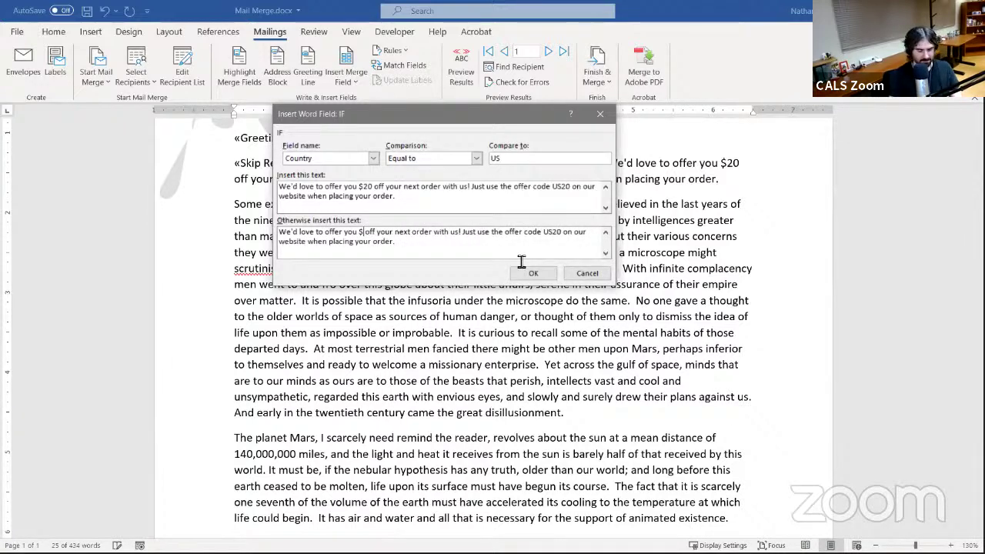
{"action": "type", "text": "25"}
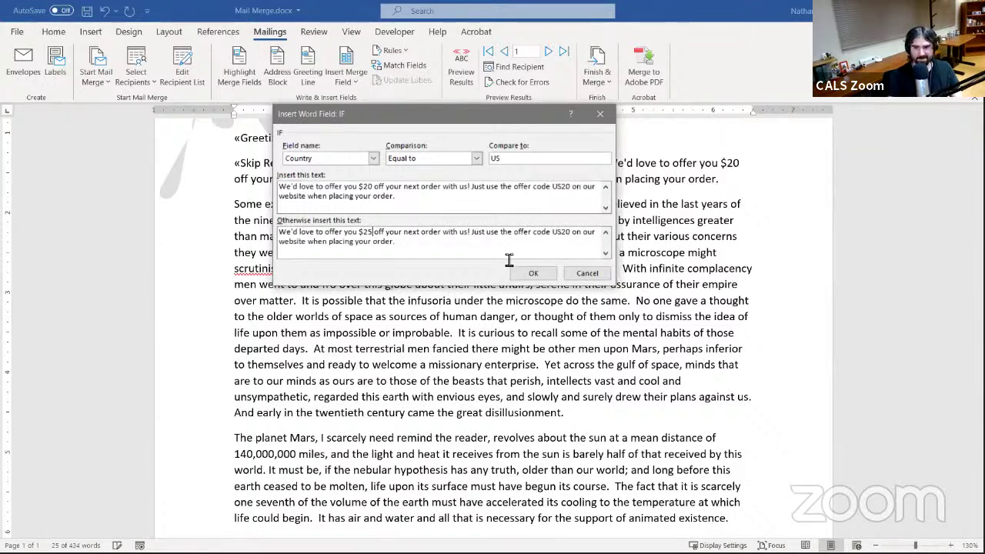
- Change the offer code in the otherwise text to CA25 and insert the If...Then...Else rule in the letter
{"action": "left_click", "coordinate": [561, 233]}
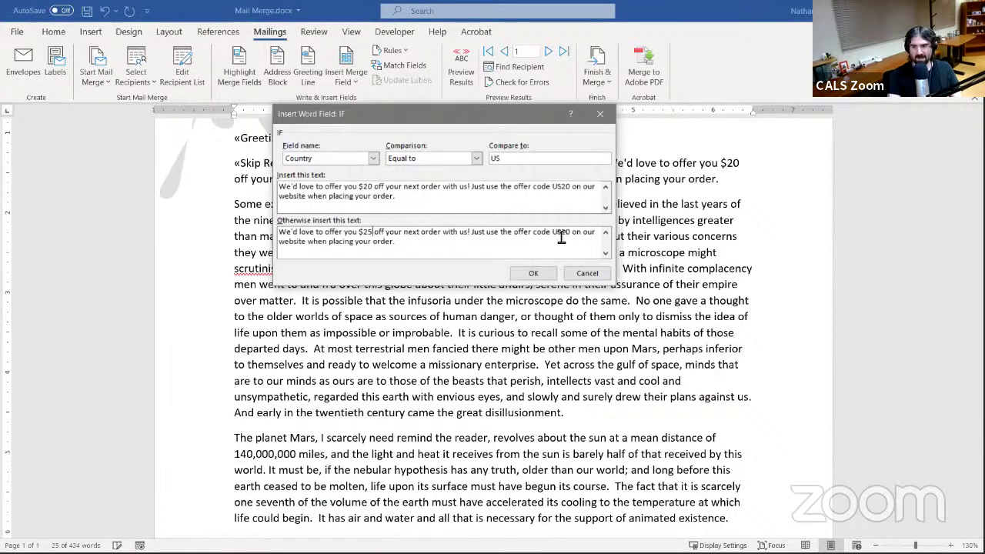
{"action": "key", "text": "Delete"}
{"action": "key", "text": "Delete"}
{"action": "key", "text": "BackSpace"}
{"action": "key", "text": "BackSpace"}
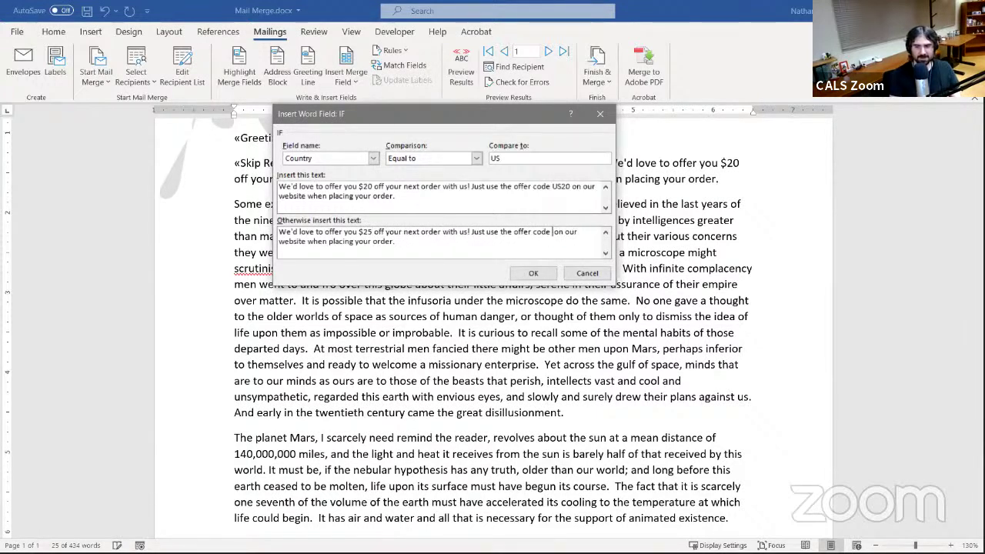
{"action": "type", "text": "CA"}
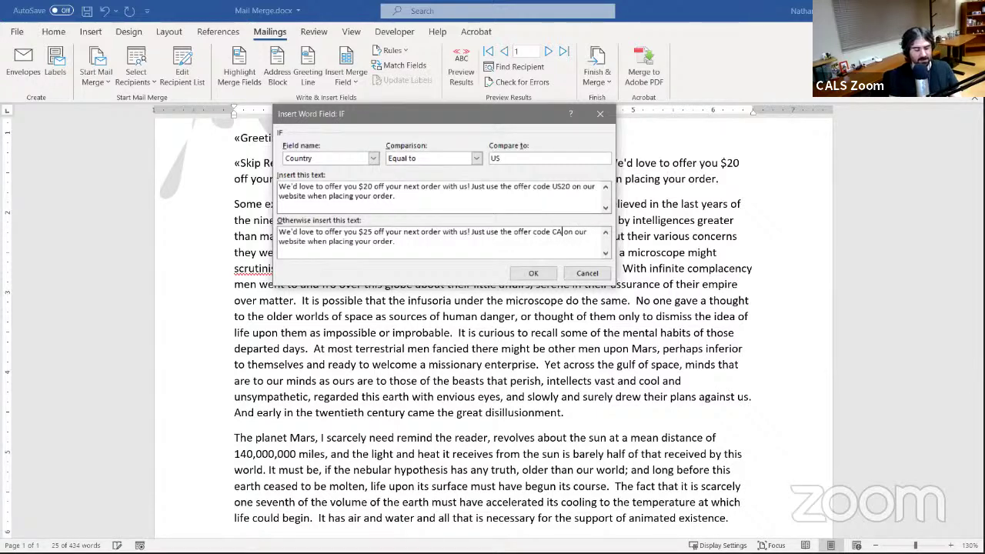
{"action": "type", "text": "@"}
{"action": "key", "text": "BackSpace"}
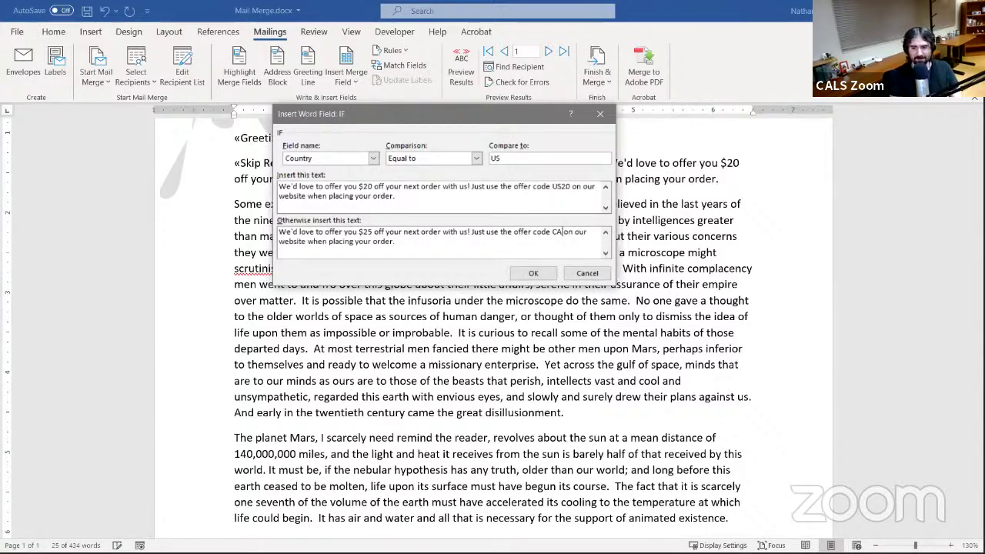
{"action": "type", "text": "25"}
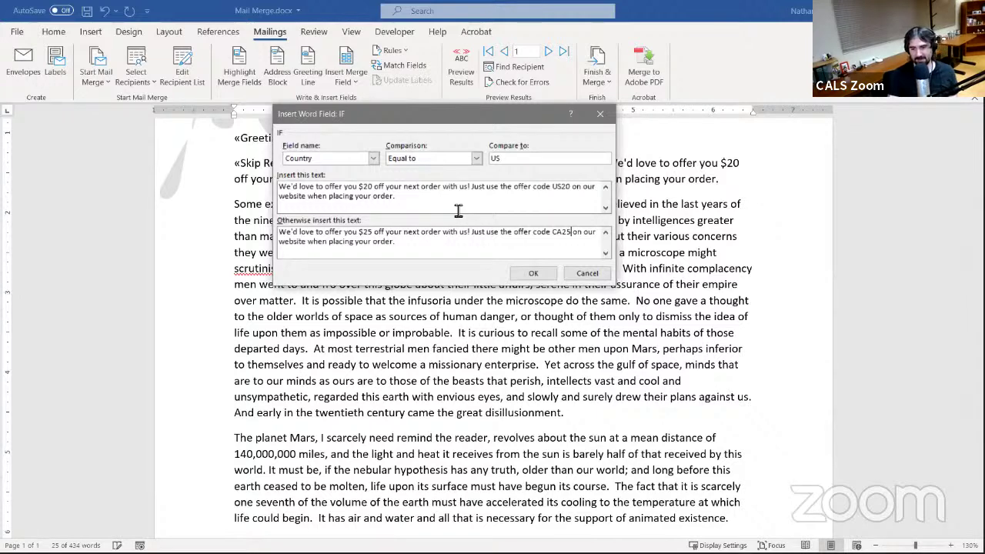
{"action": "left_click", "coordinate": [538, 274]}
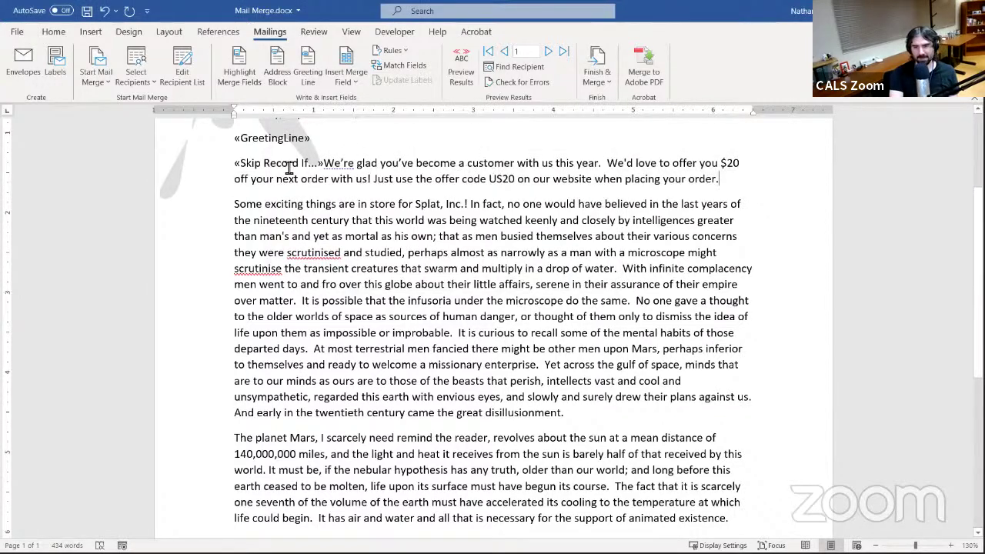
{"action": "left_click", "coordinate": [647, 166]}
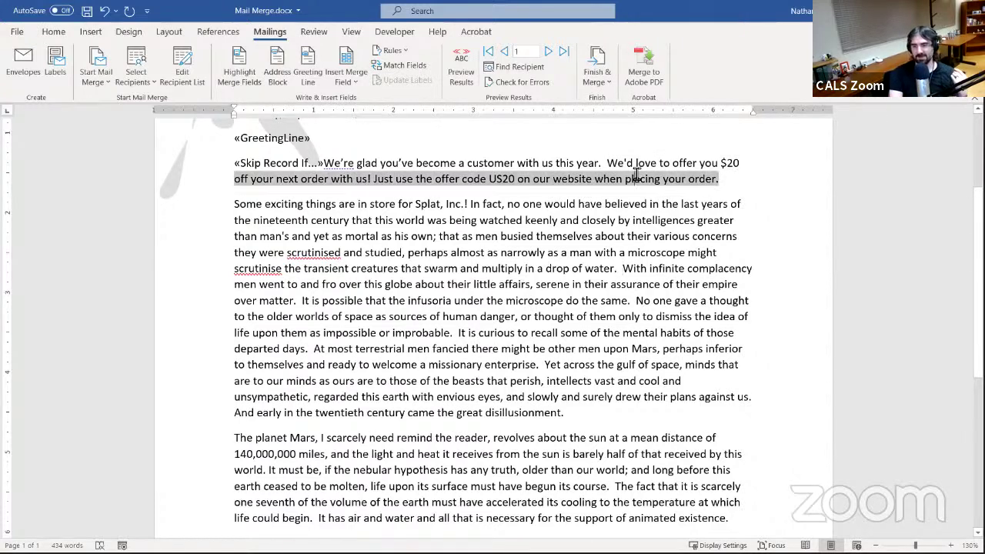
{"action": "left_click", "coordinate": [536, 271]}
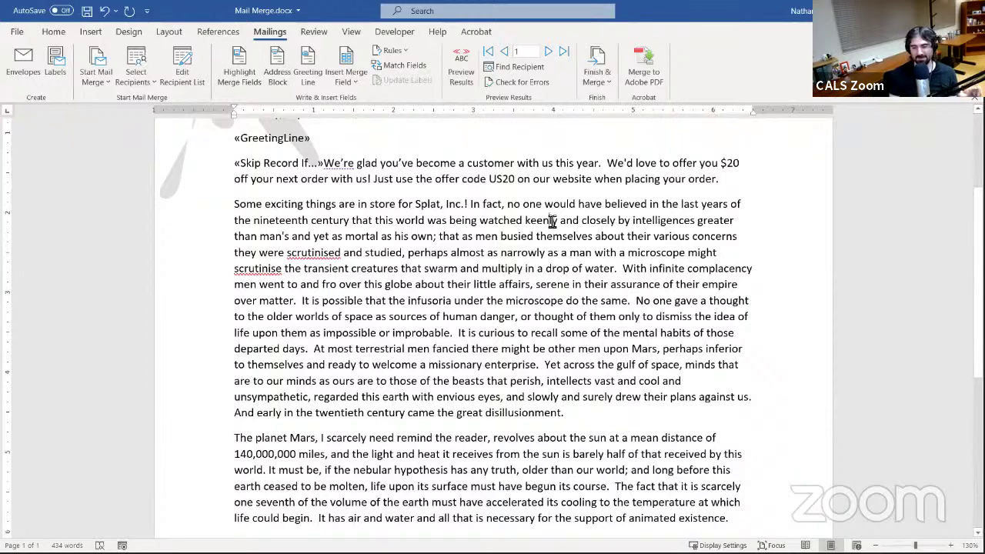
- Delete the fixed salesperson name below "Sincerely," in the letter's closing
{"action": "scroll", "coordinate": [527, 282], "scroll_direction": "down", "scroll_amount": 7}
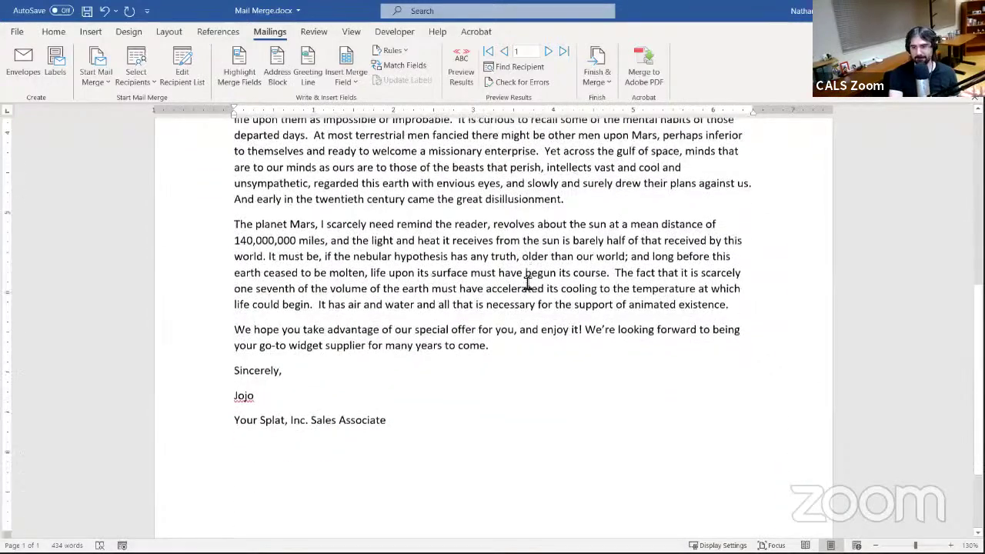
{"action": "scroll", "coordinate": [358, 239], "scroll_direction": "up", "scroll_amount": 5}
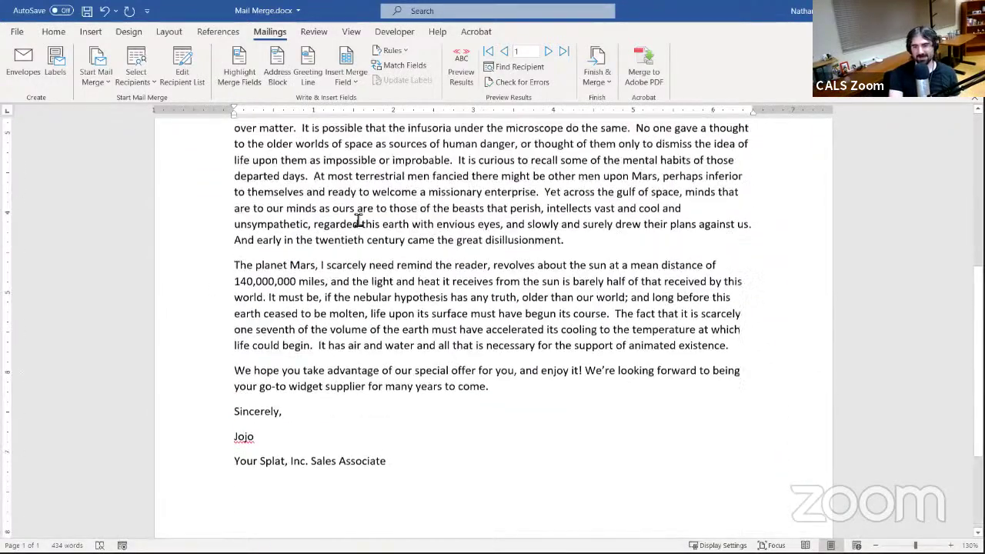
{"action": "scroll", "coordinate": [358, 222], "scroll_direction": "down", "scroll_amount": 2}
{"action": "scroll", "coordinate": [358, 221], "scroll_direction": "down", "scroll_amount": 2}
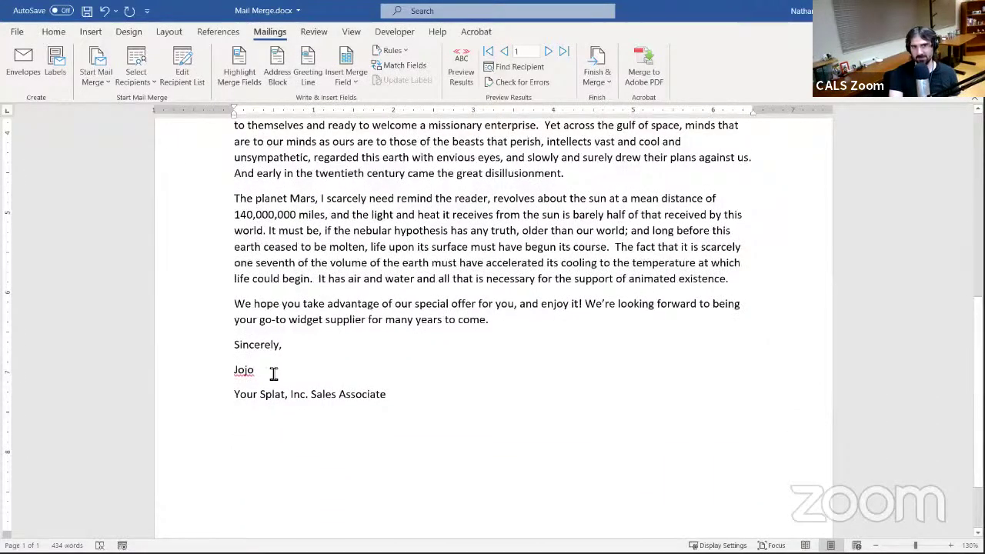
{"action": "left_click", "coordinate": [229, 374]}
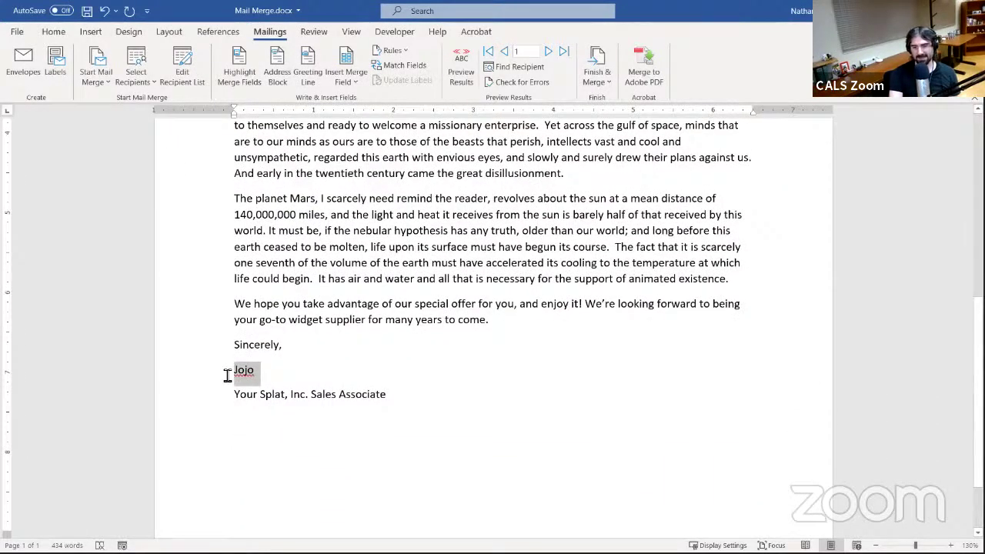
{"action": "left_click", "coordinate": [343, 367]}
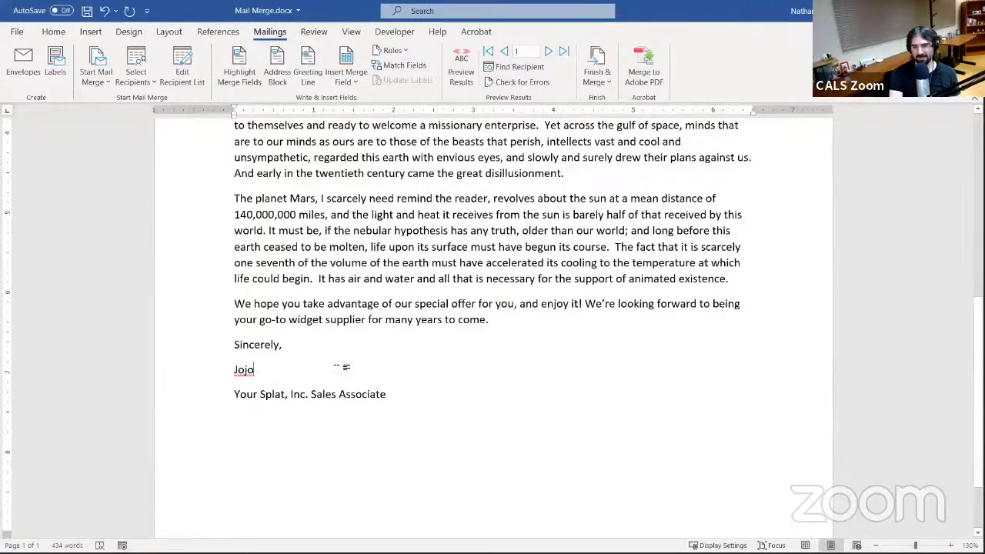
{"action": "key", "text": "BackSpace"}
{"action": "key", "text": "BackSpace"}
{"action": "key", "text": "BackSpace"}
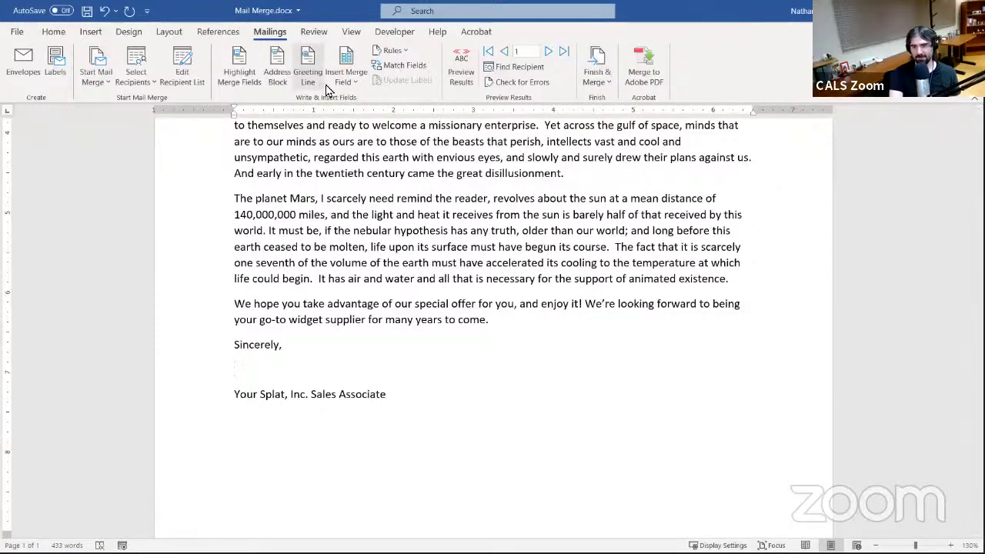
- Insert the Salesperson merge field on the empty line between "Sincerely," and "Your Splat, Inc. Sales Associate"
{"action": "left_click", "coordinate": [368, 57]}
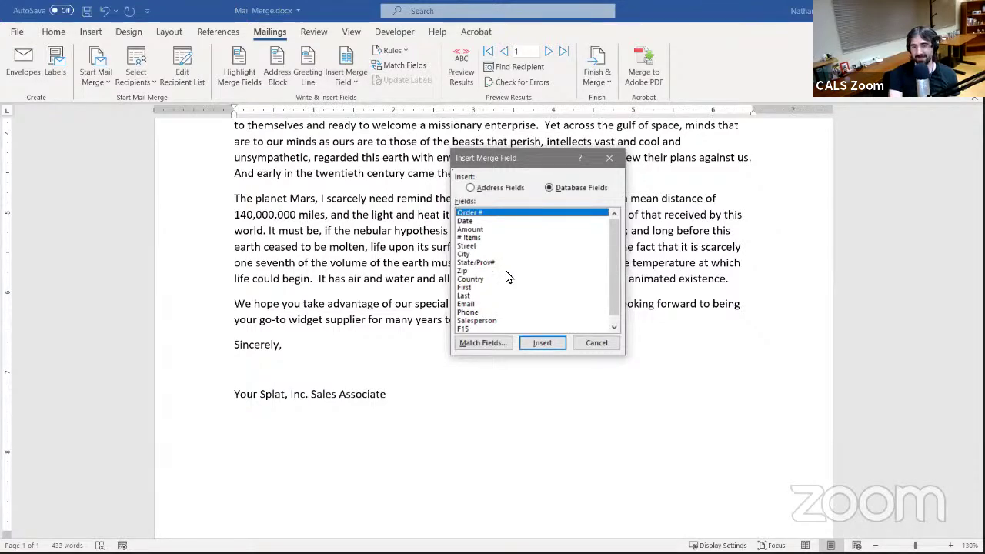
{"action": "left_click", "coordinate": [593, 346]}
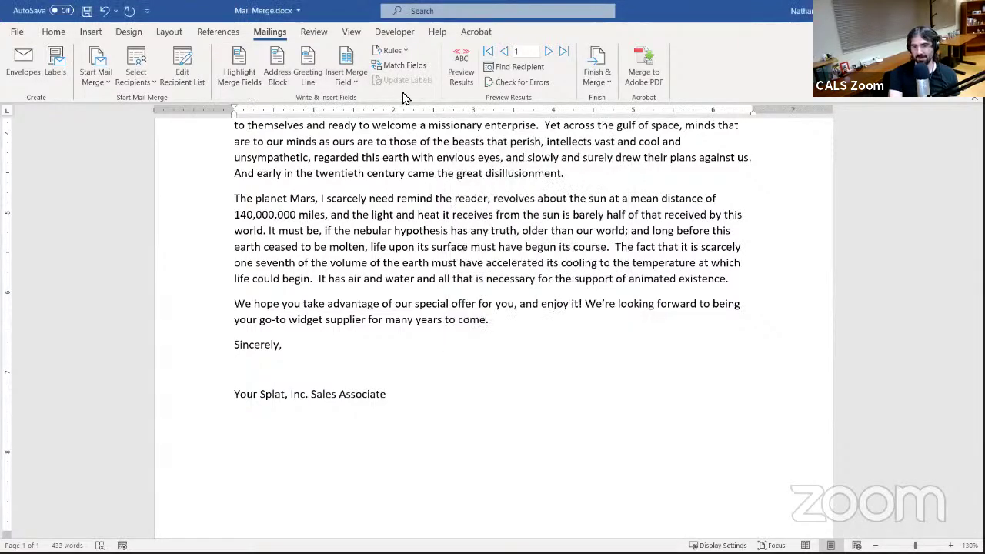
{"action": "left_click", "coordinate": [344, 87]}
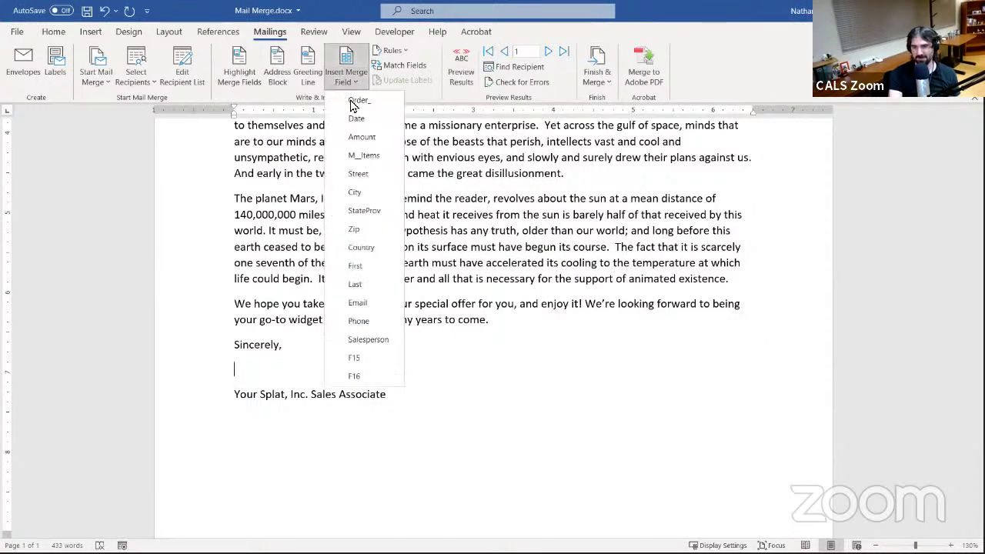
{"action": "left_click", "coordinate": [371, 340]}
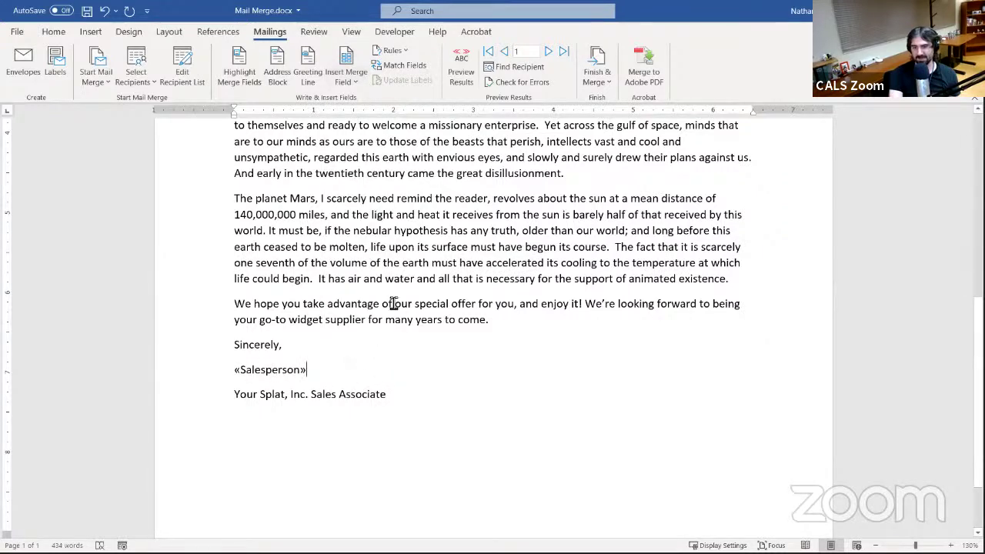
{"action": "left_click", "coordinate": [349, 59]}
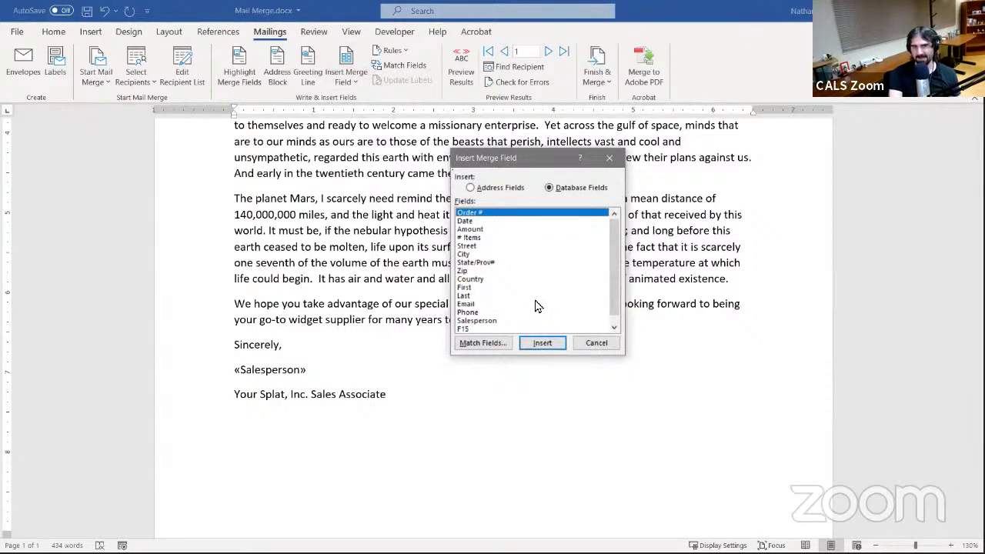
{"action": "left_click", "coordinate": [491, 320]}
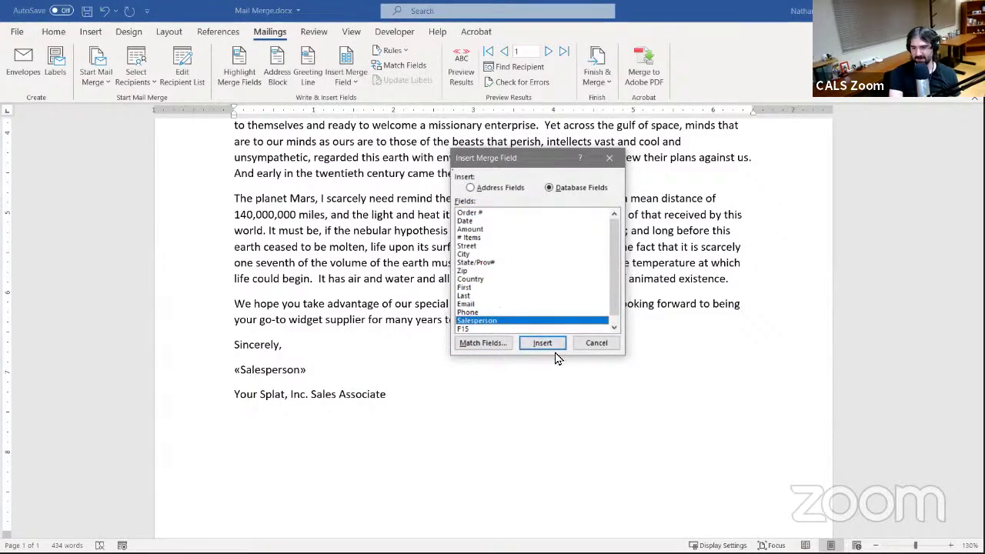
{"action": "left_click", "coordinate": [609, 159]}
- Preview the merge results for record 1 and examine its address block, greeting, offer text and salesperson signature
{"action": "scroll", "coordinate": [449, 312], "scroll_direction": "up", "scroll_amount": 10}
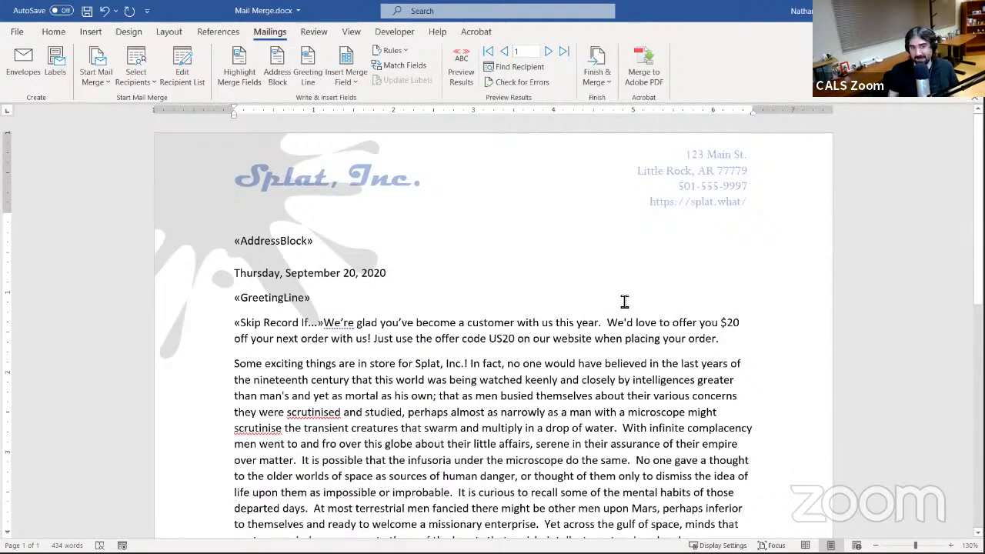
{"action": "left_click", "coordinate": [462, 77]}
{"action": "scroll", "coordinate": [453, 228], "scroll_direction": "down", "scroll_amount": 1}
{"action": "scroll", "coordinate": [453, 228], "scroll_direction": "down", "scroll_amount": 6}
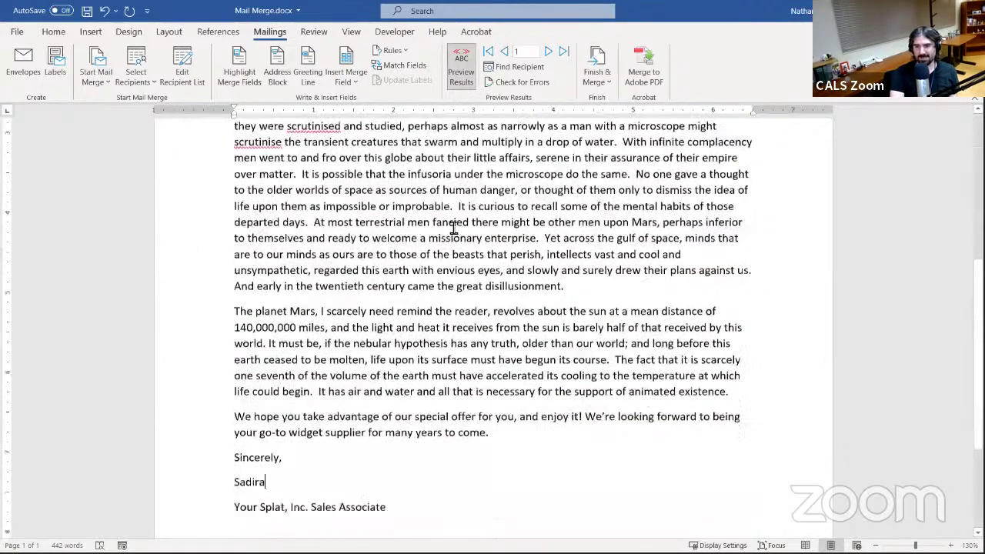
{"action": "scroll", "coordinate": [453, 223], "scroll_direction": "up", "scroll_amount": 7}
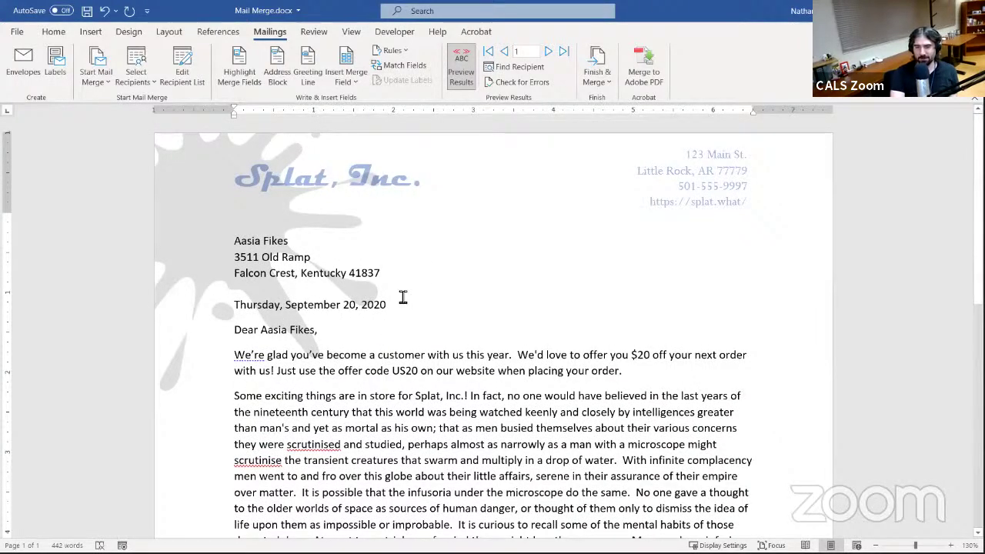
{"action": "scroll", "coordinate": [411, 295], "scroll_direction": "down", "scroll_amount": 5}
{"action": "scroll", "coordinate": [412, 297], "scroll_direction": "up", "scroll_amount": 4}
{"action": "scroll", "coordinate": [412, 297], "scroll_direction": "up", "scroll_amount": 1}
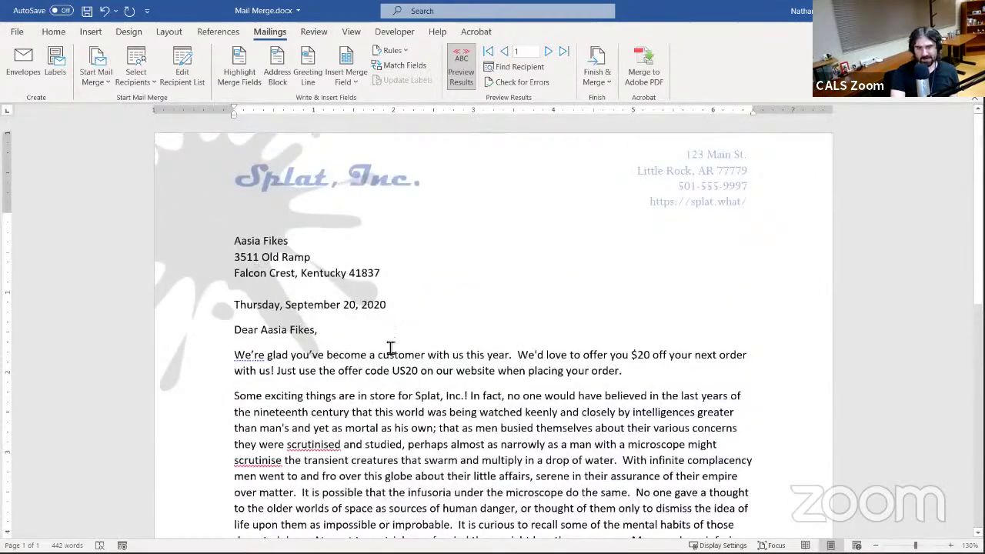
{"action": "scroll", "coordinate": [341, 255], "scroll_direction": "down", "scroll_amount": 2}
{"action": "scroll", "coordinate": [423, 308], "scroll_direction": "up", "scroll_amount": 2}
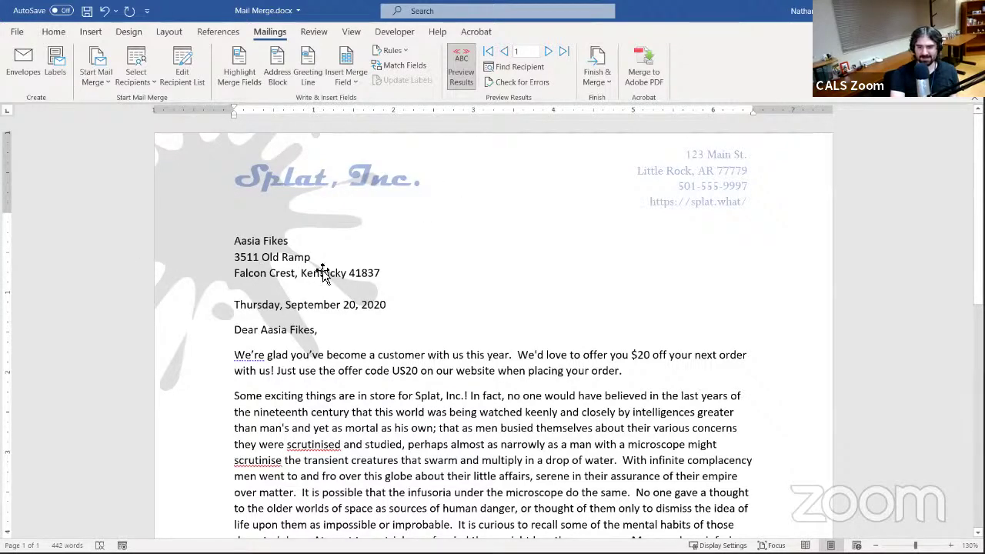
{"action": "scroll", "coordinate": [317, 293], "scroll_direction": "down", "scroll_amount": 1}
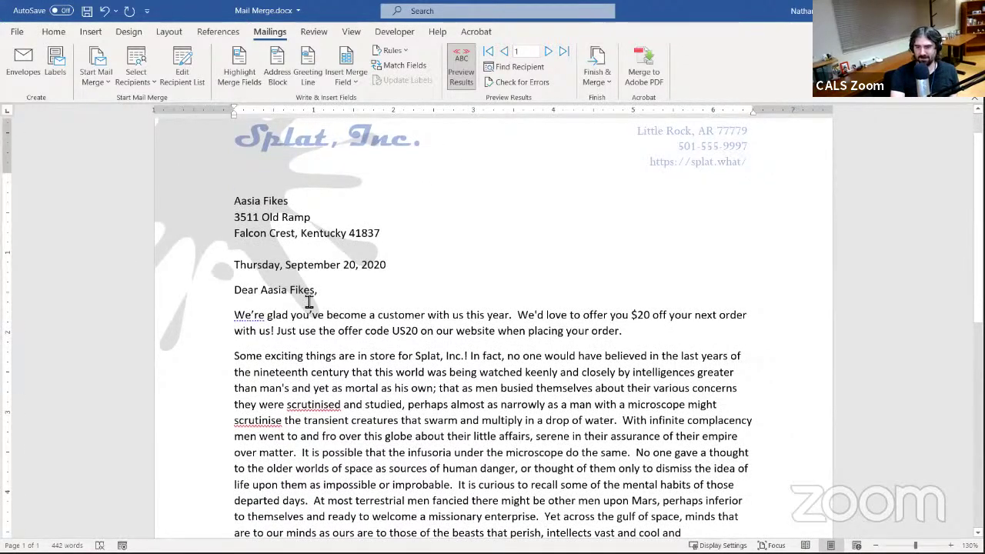
{"action": "scroll", "coordinate": [284, 321], "scroll_direction": "down", "scroll_amount": 1}
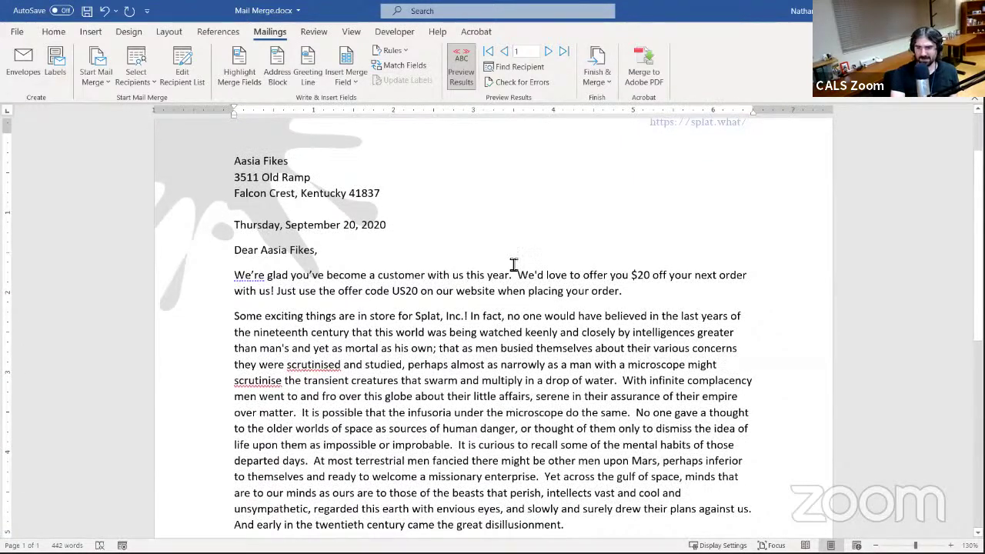
{"action": "scroll", "coordinate": [431, 316], "scroll_direction": "down", "scroll_amount": 10}
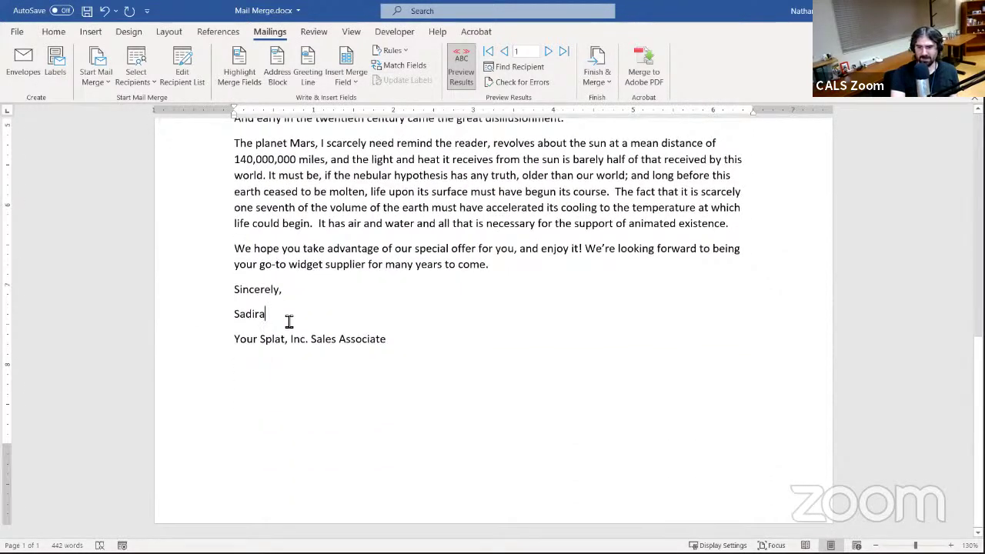
{"action": "scroll", "coordinate": [341, 308], "scroll_direction": "up", "scroll_amount": 7}
{"action": "scroll", "coordinate": [341, 308], "scroll_direction": "up", "scroll_amount": 5}
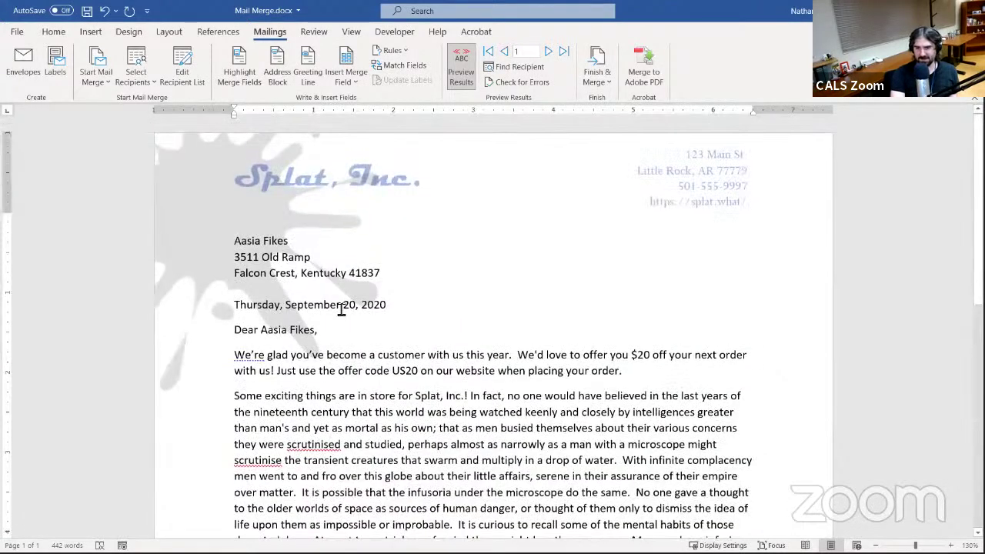
- Check the address and offer text in the previewed letter for record 3, and return to the merge field view
{"action": "left_click", "coordinate": [548, 52]}
{"action": "left_click", "coordinate": [548, 54]}
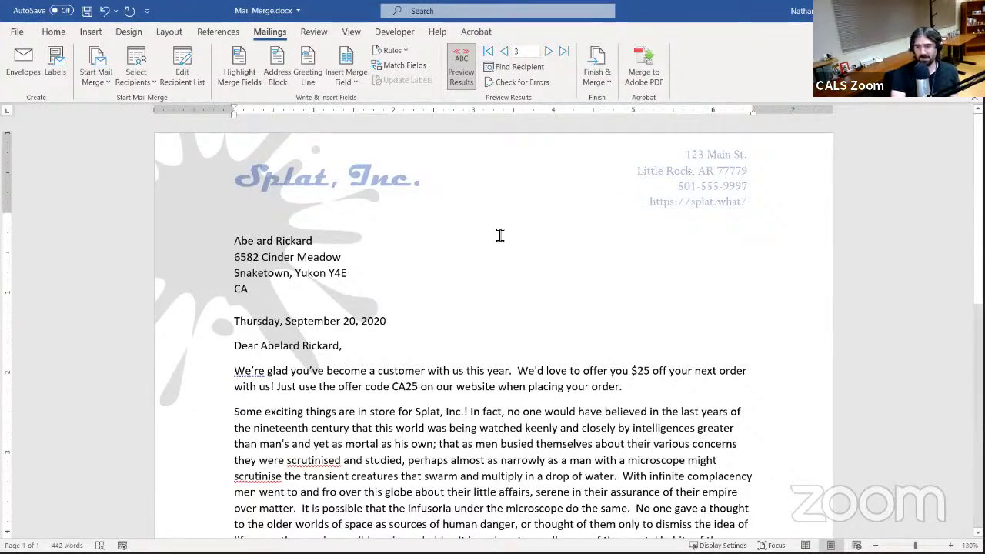
{"action": "left_click", "coordinate": [462, 70]}
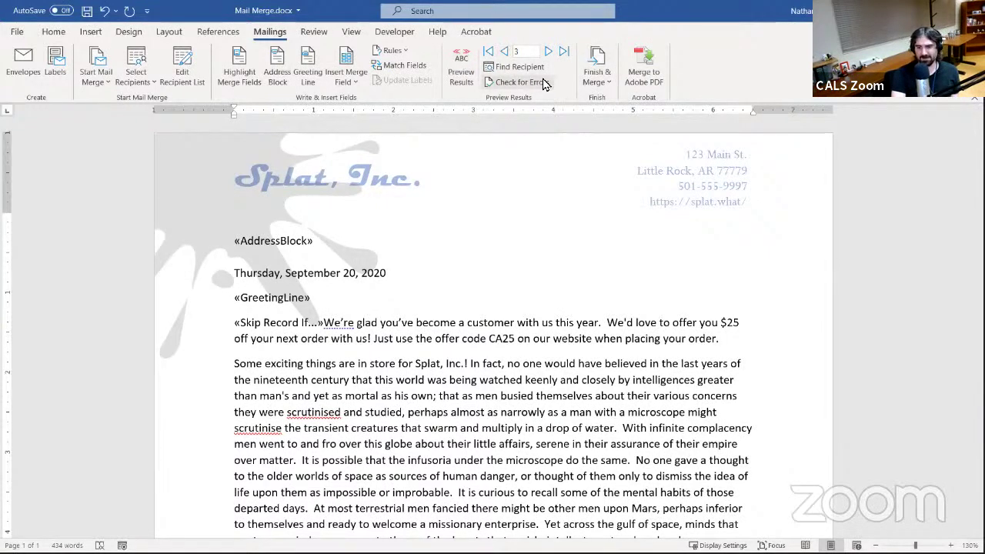
{"action": "left_click", "coordinate": [597, 76]}
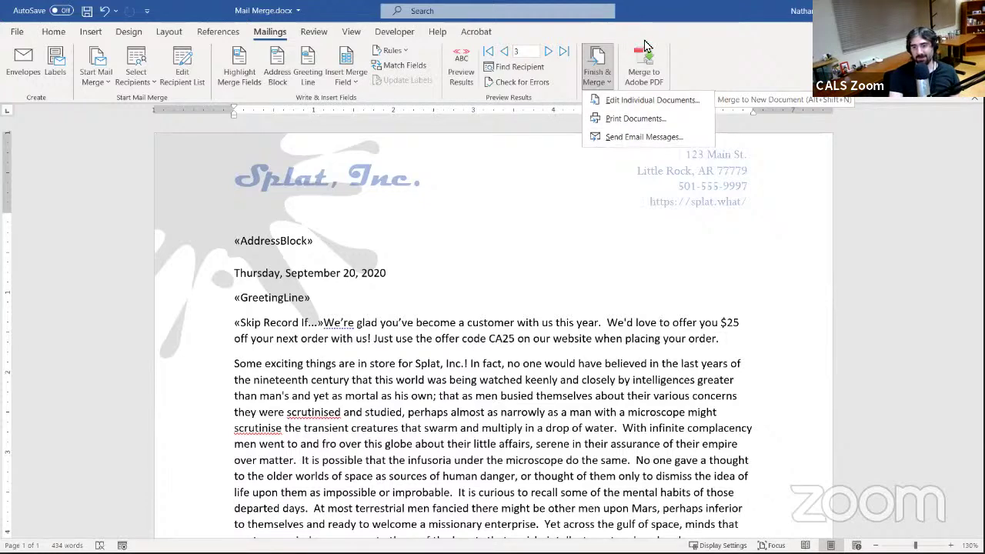
{"action": "left_click", "coordinate": [598, 77]}
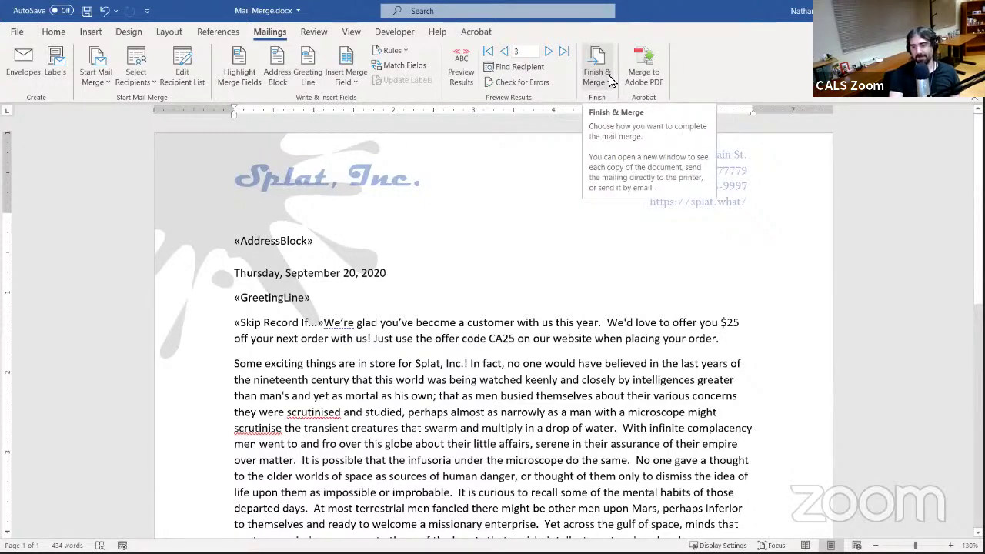
{"action": "left_click", "coordinate": [601, 76]}
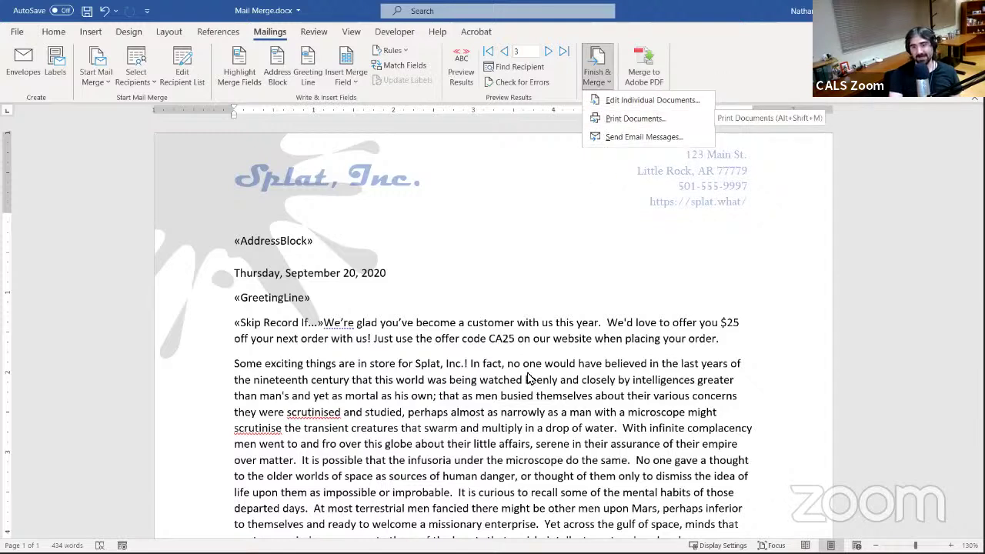
{"action": "left_click", "coordinate": [560, 275]}
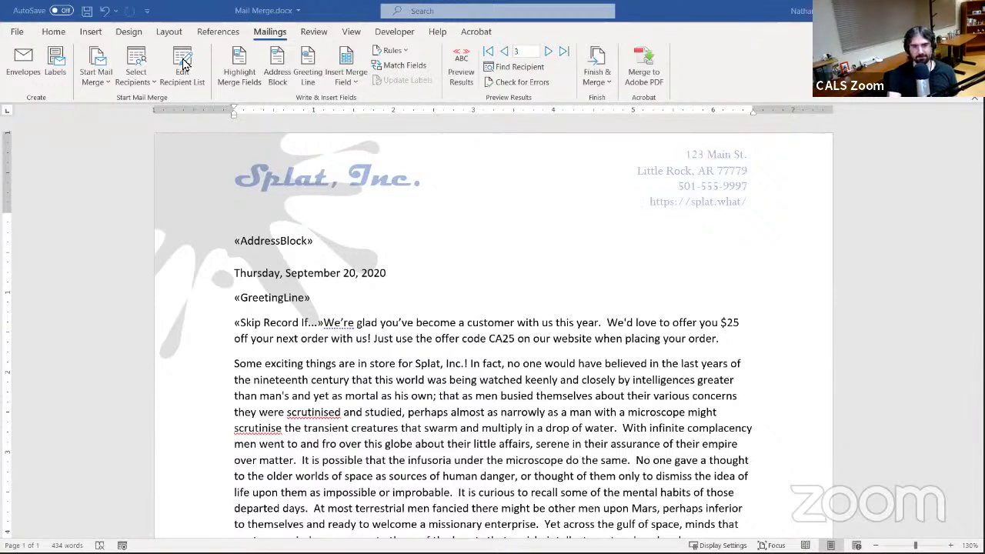
{"action": "left_click", "coordinate": [110, 82]}
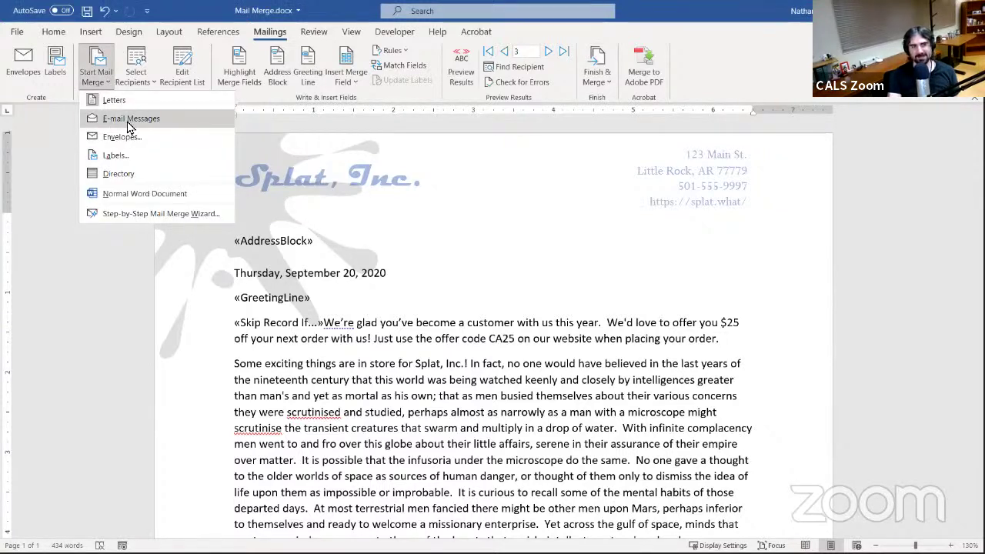
{"action": "left_click", "coordinate": [88, 298]}
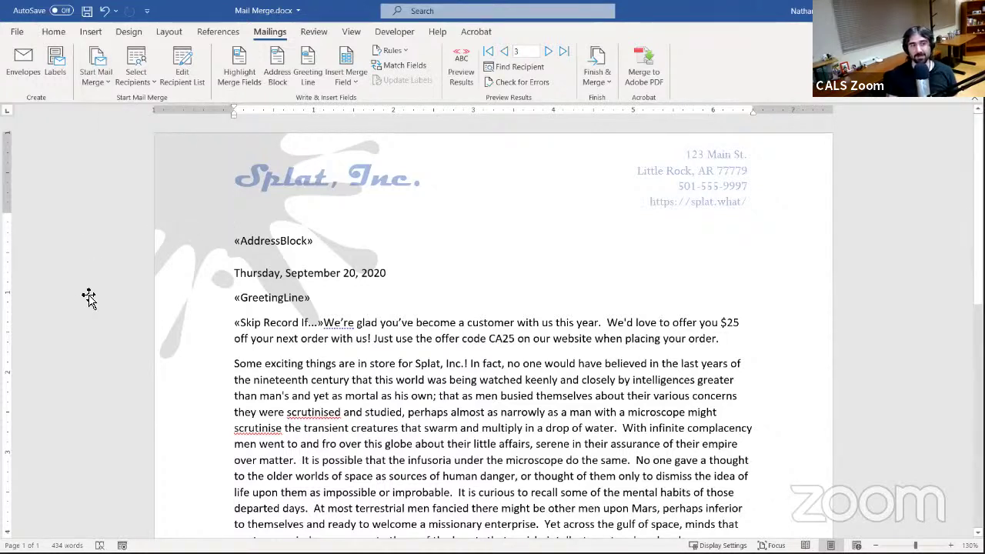